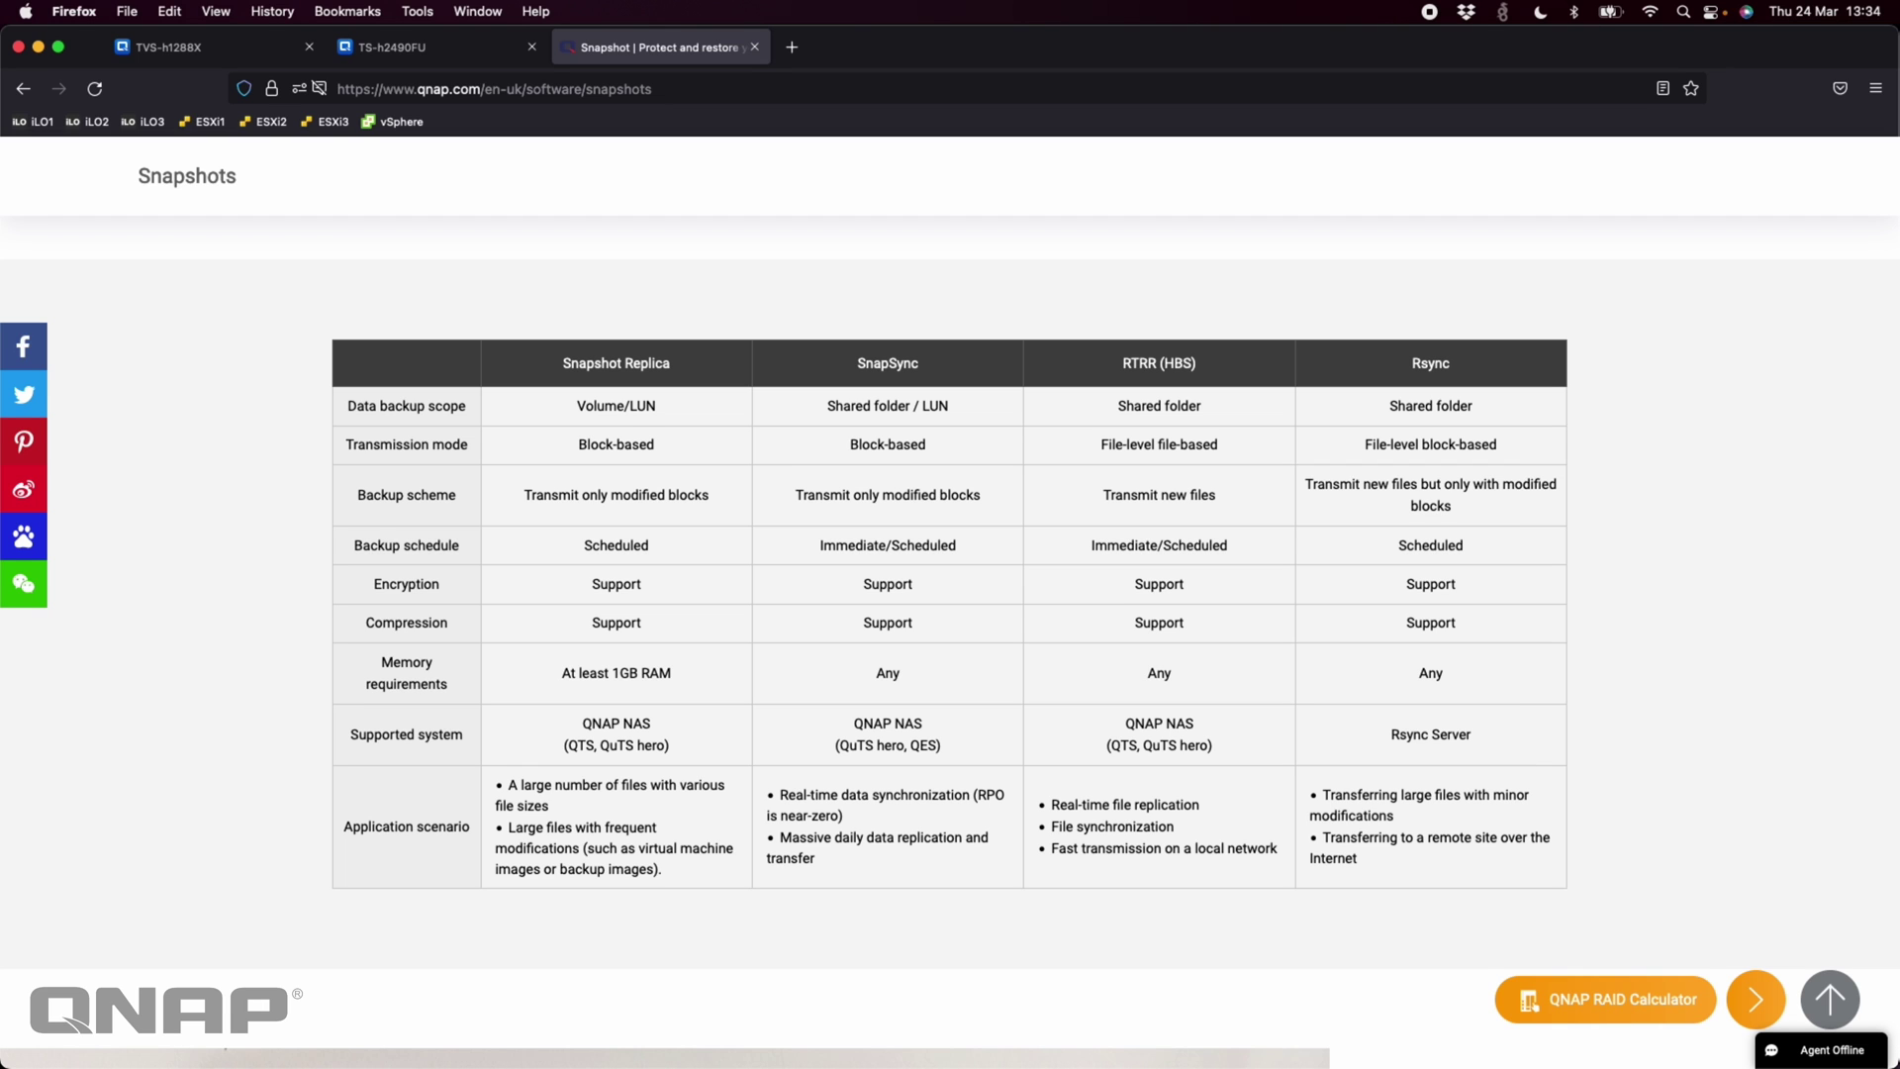
Switch from the QNAP comparison page to the TVS-h1288X NAS session
left_click(201, 49)
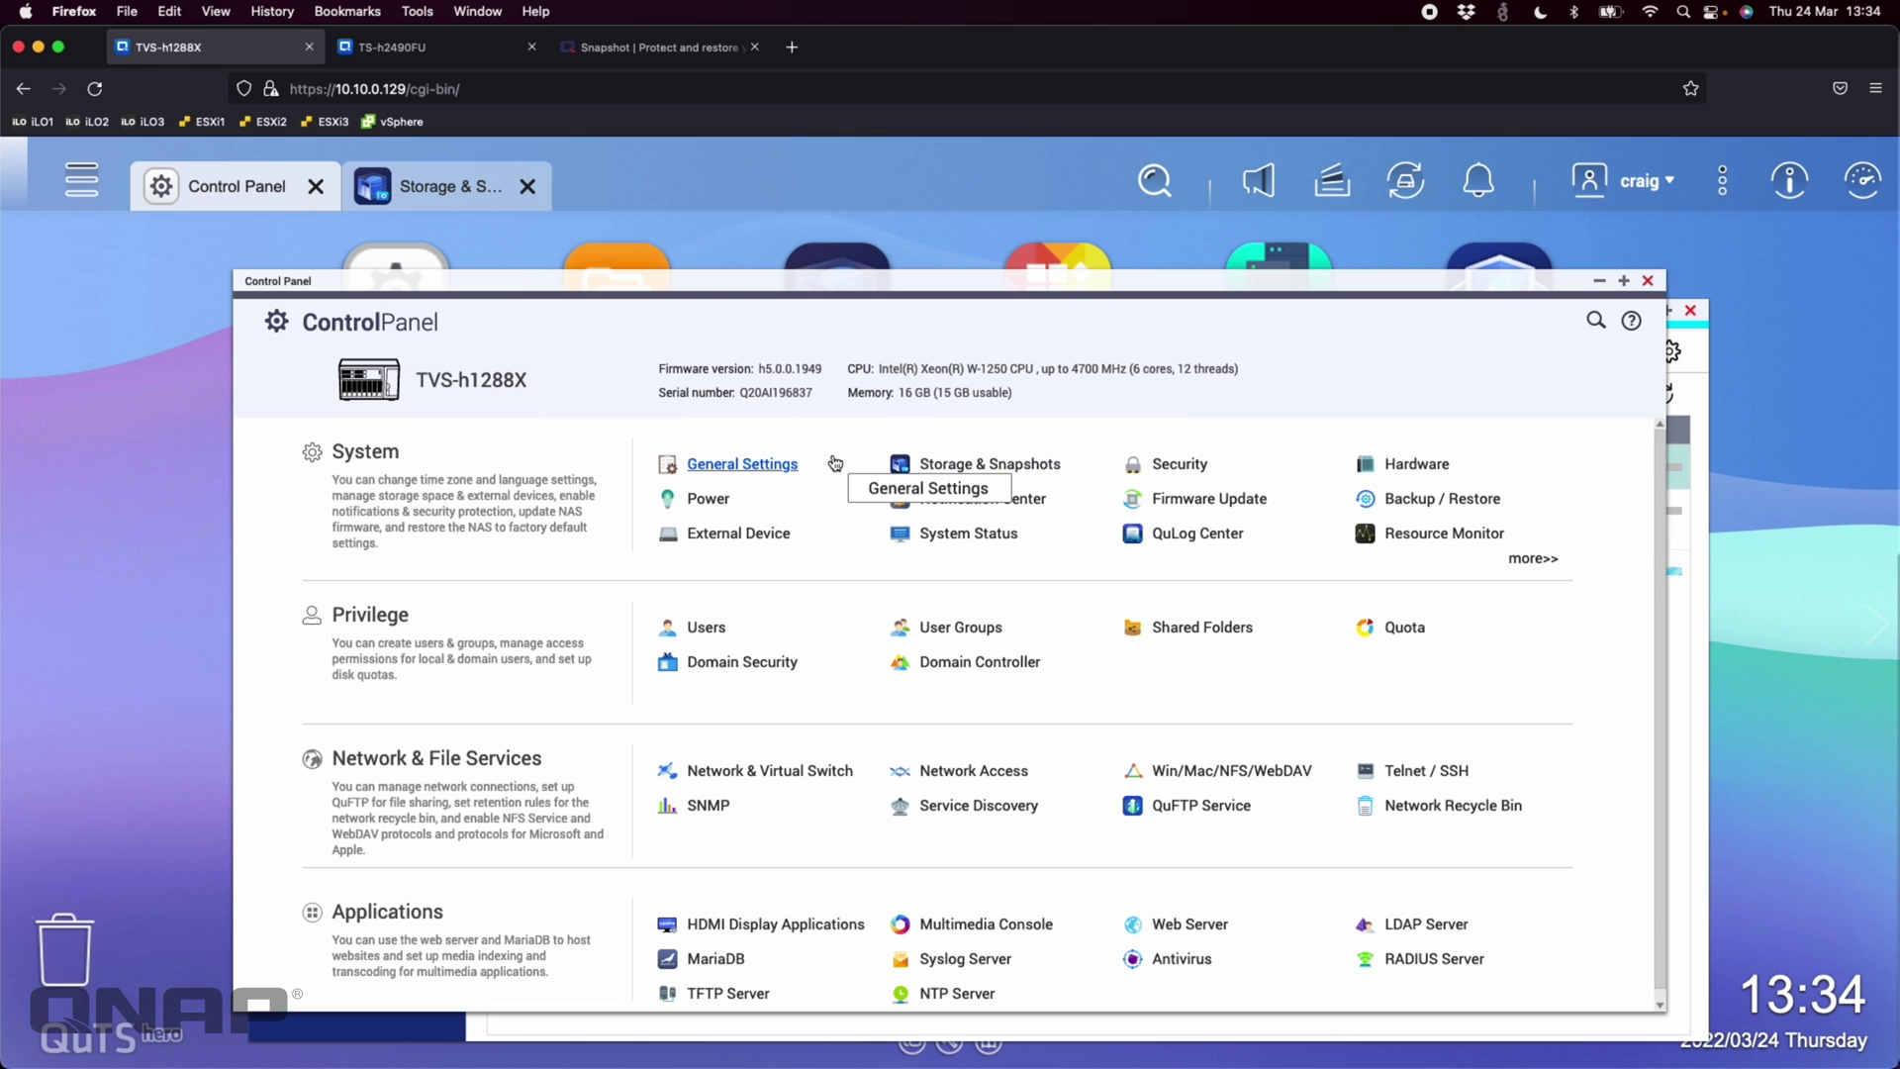
Close the Control Panel on both the TVS-h1288X and TS-h2490FU NAS sessions
left_click(1652, 284)
left_click(456, 55)
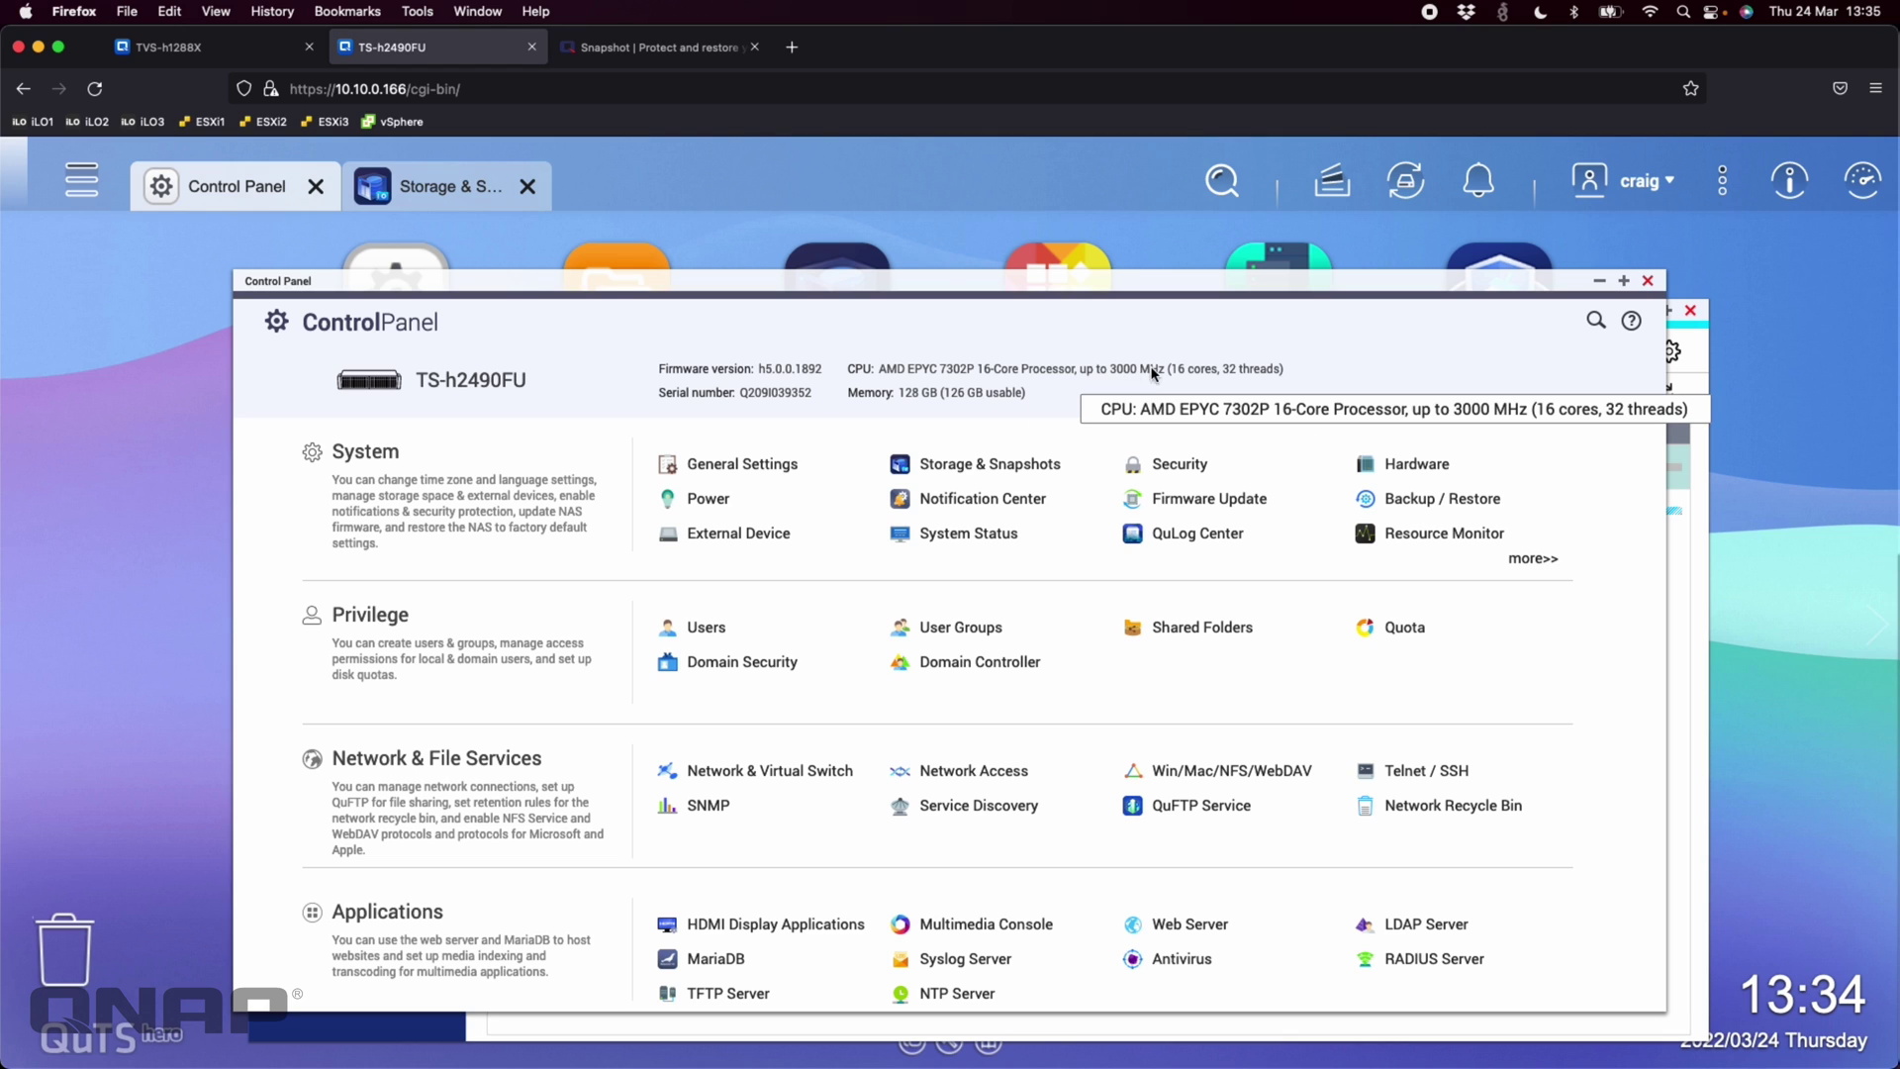
left_click(1648, 281)
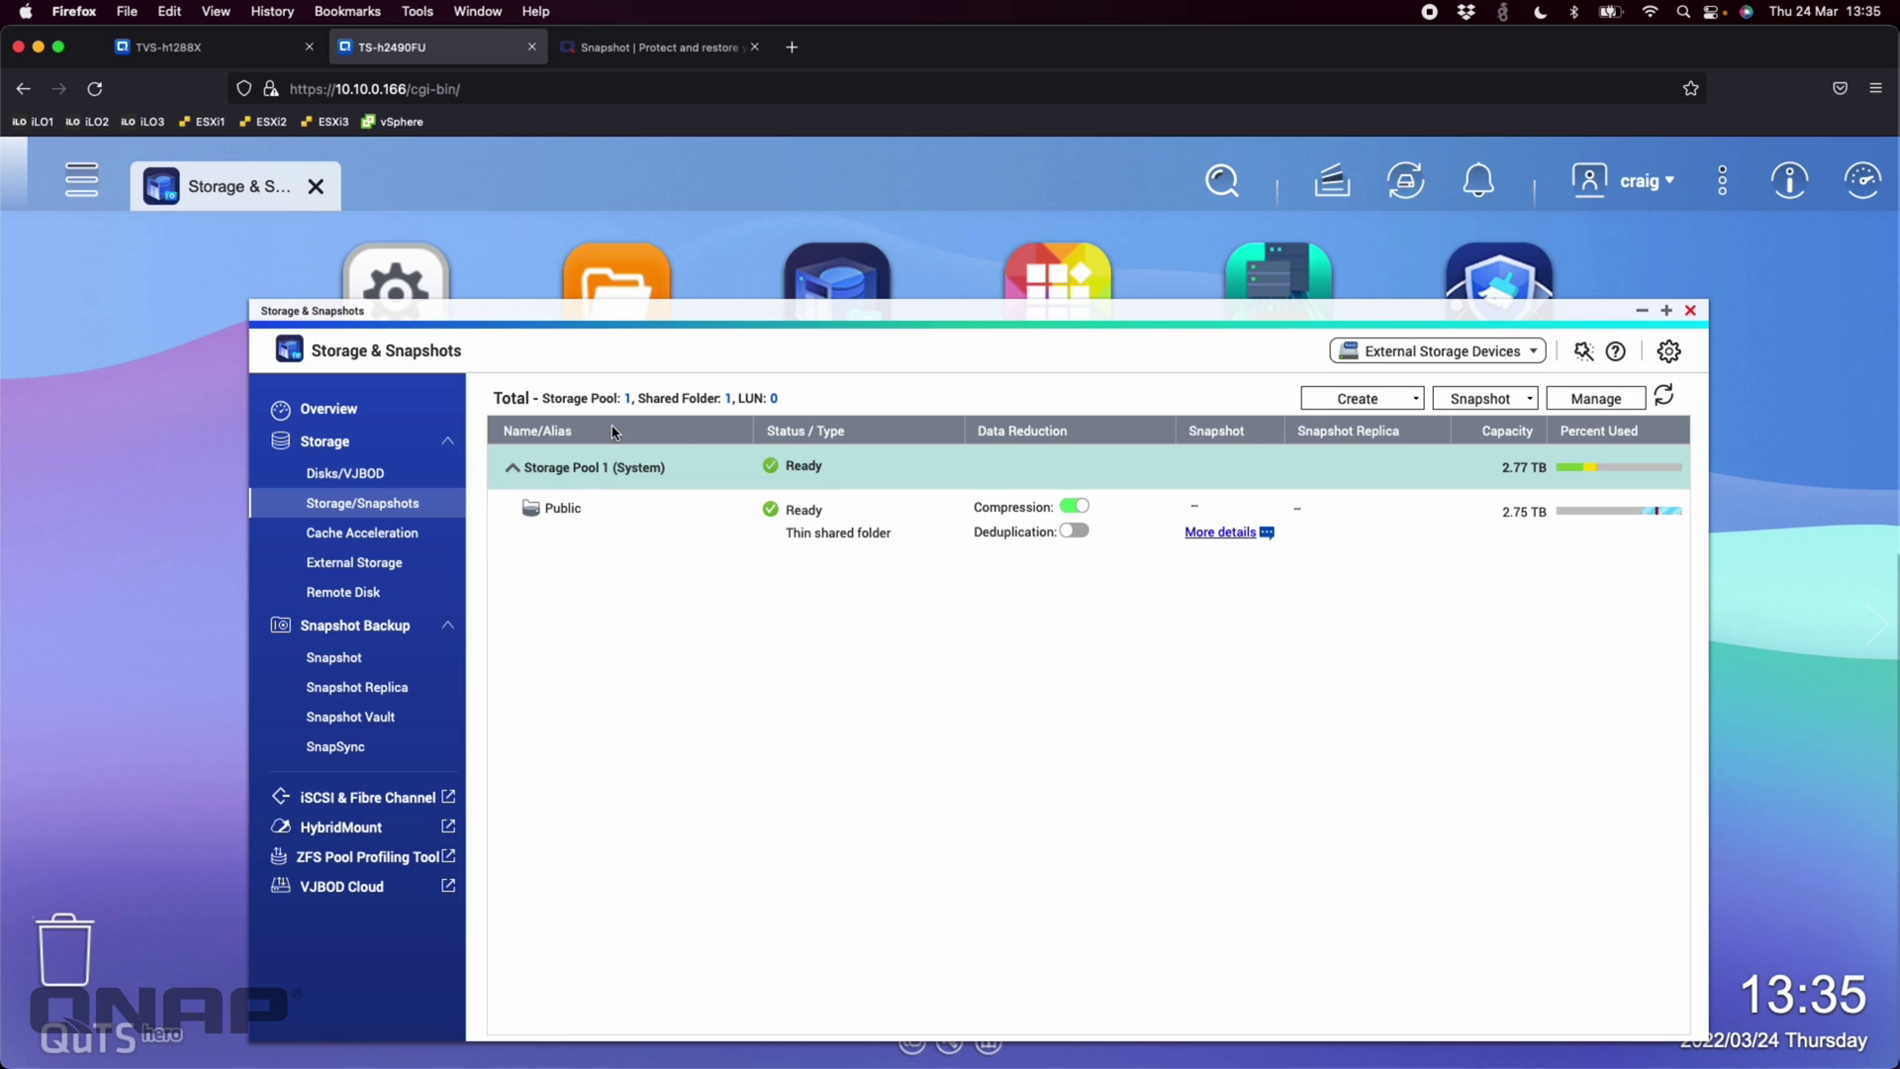
On the TVS-h1288X, browse the ISO share's four images, then select ISO's snapshot options
left_click(195, 54)
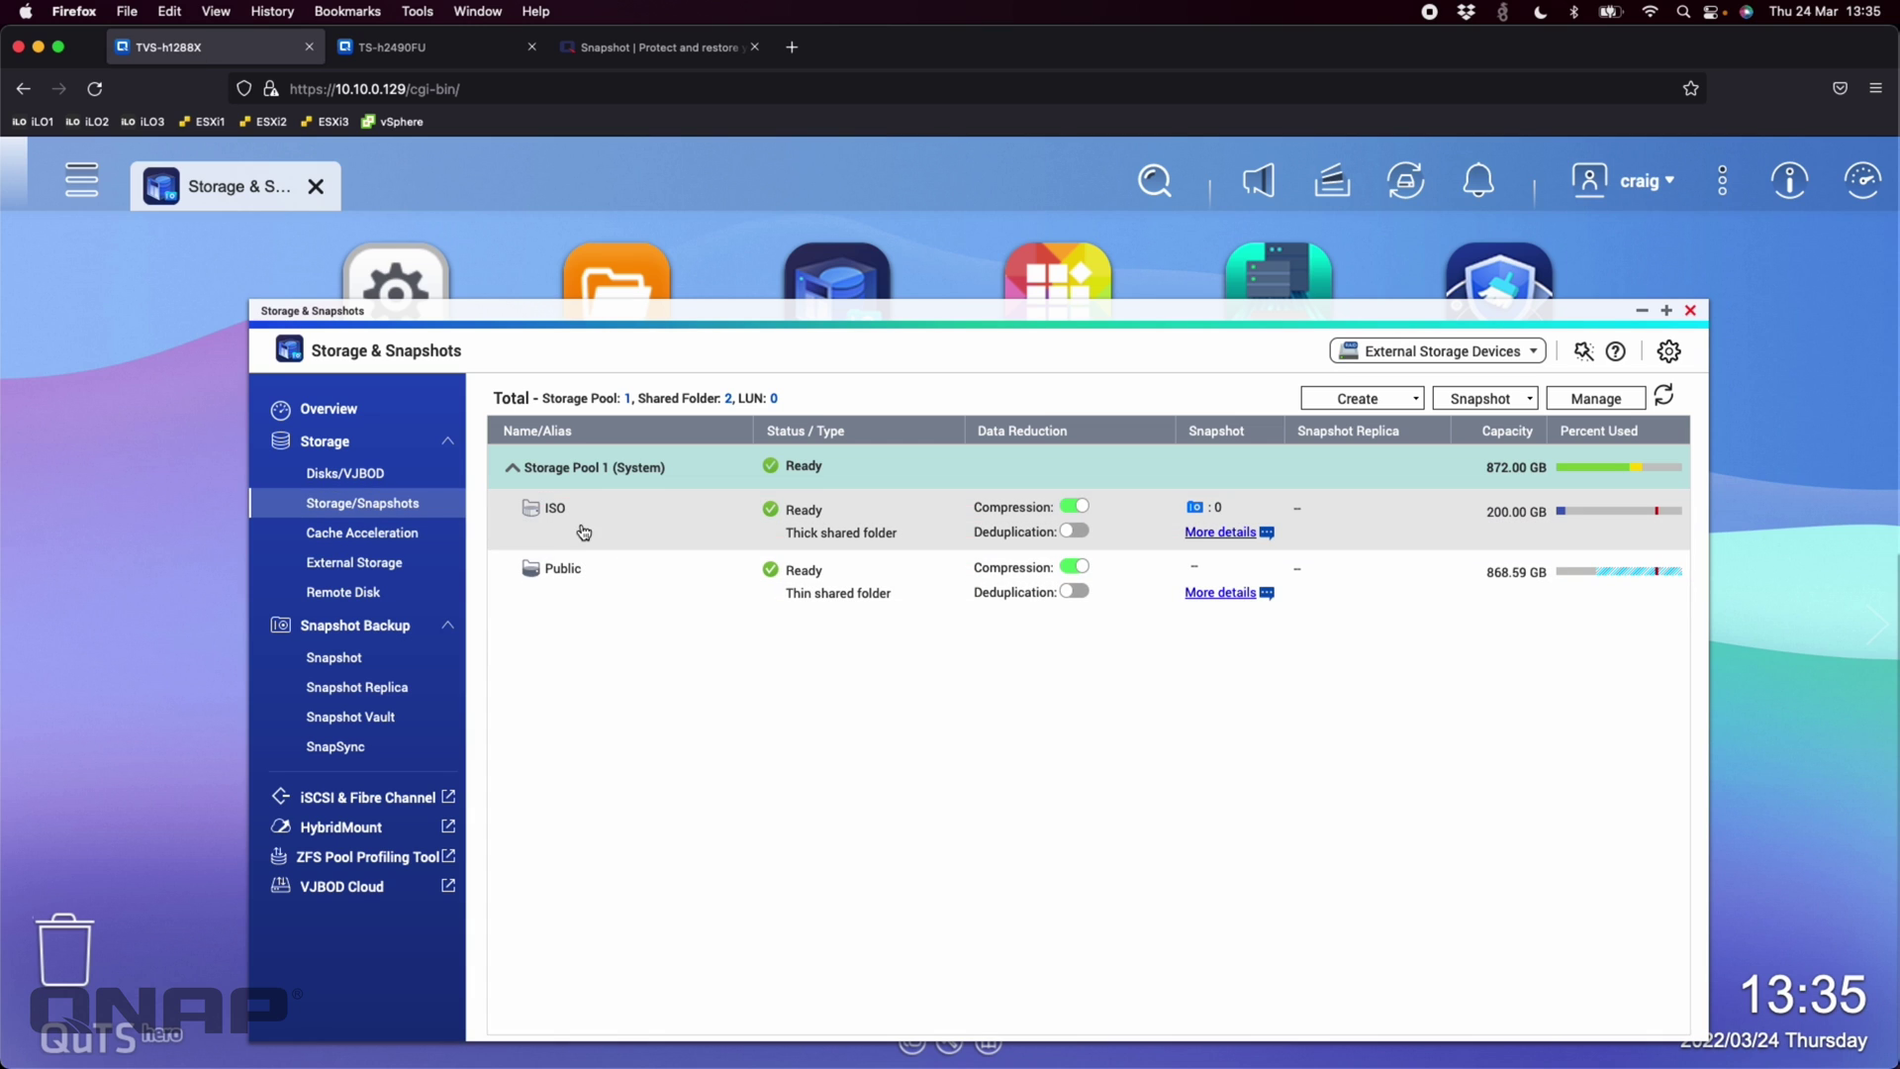
left_click(639, 289)
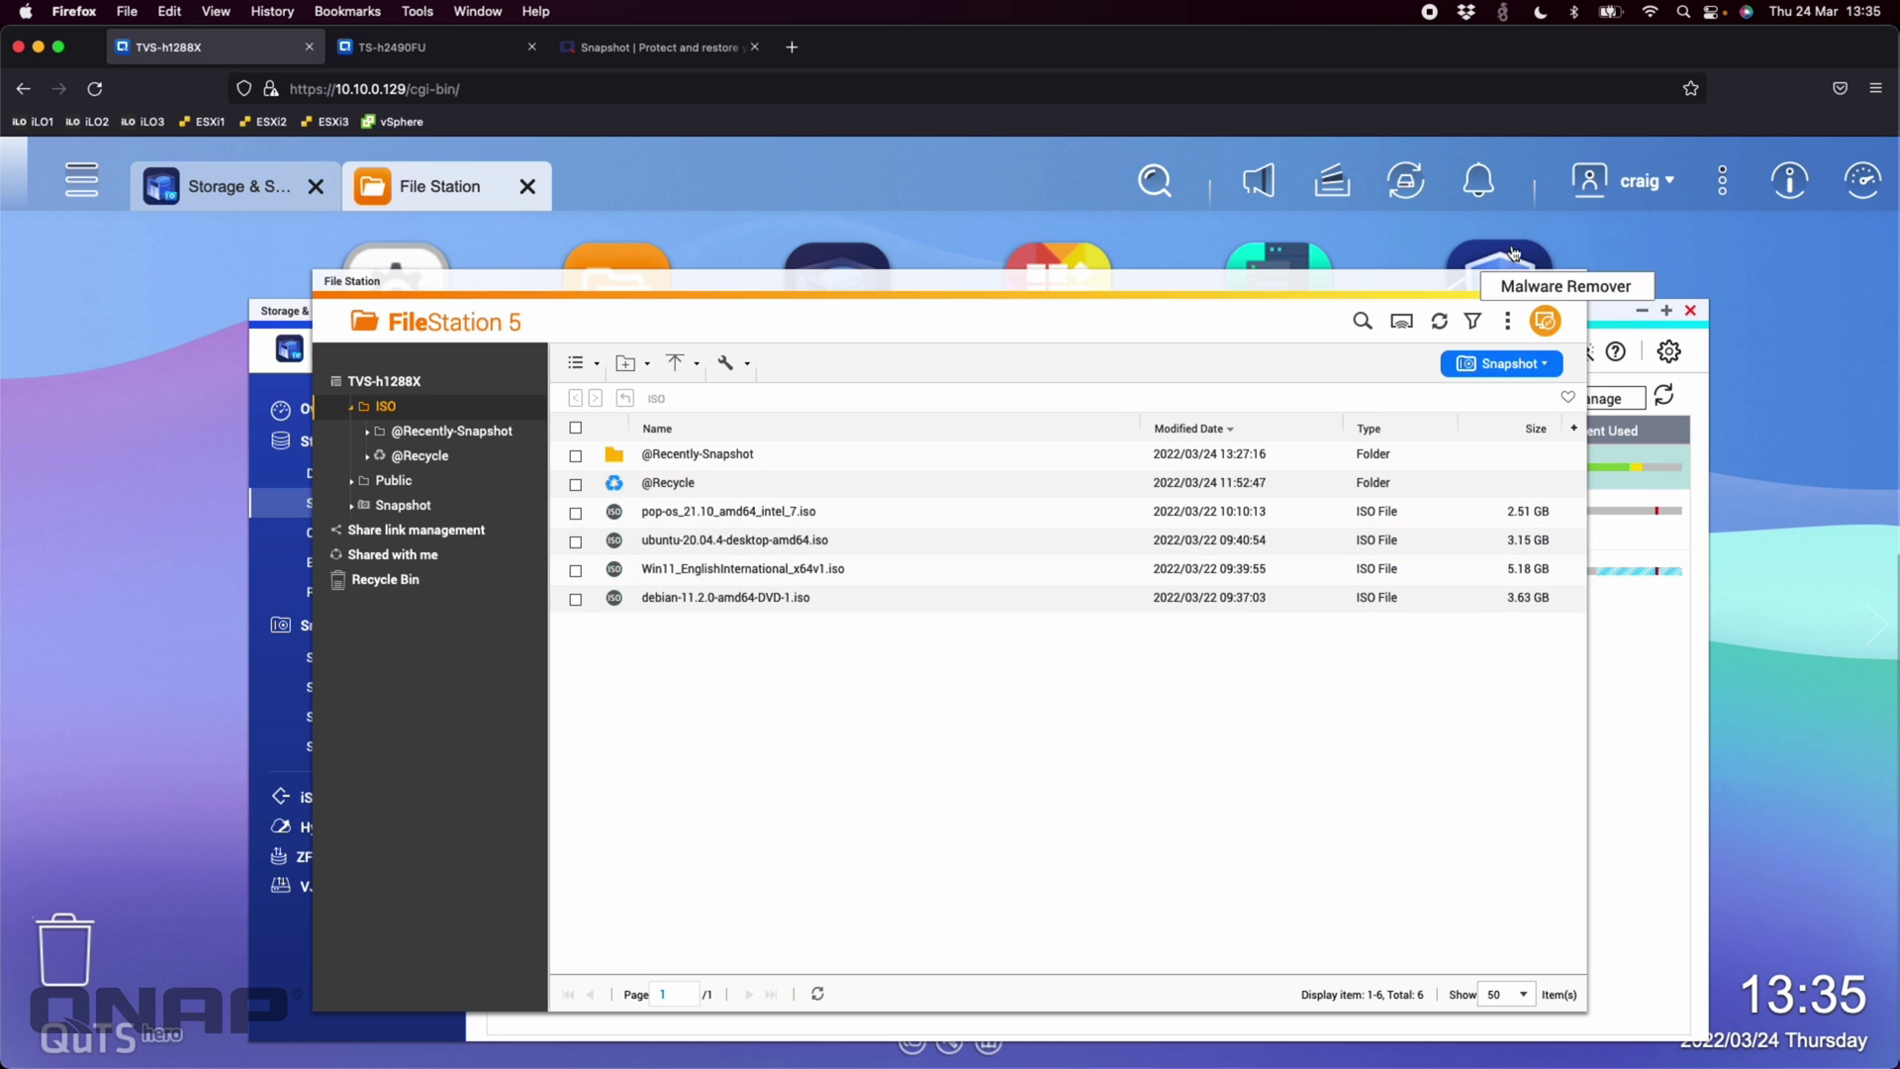
left_click(1608, 313)
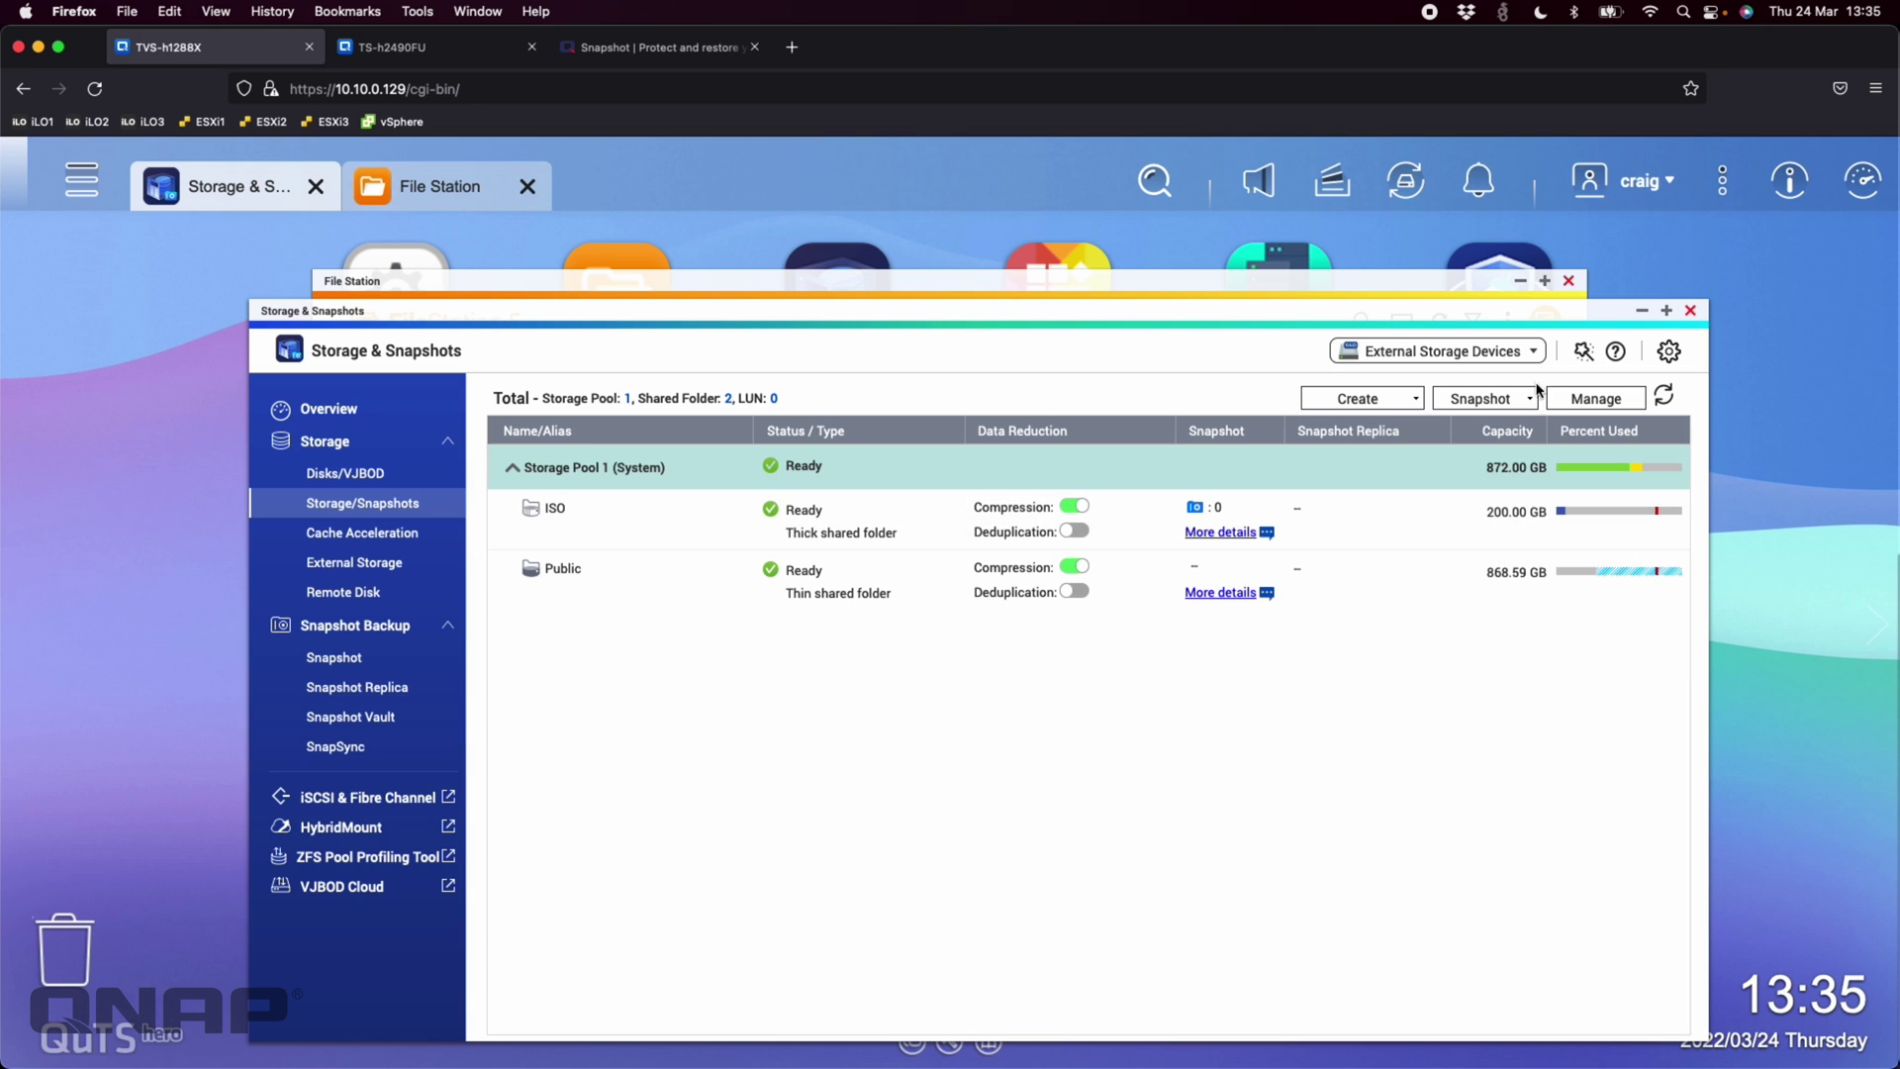
left_click(643, 529)
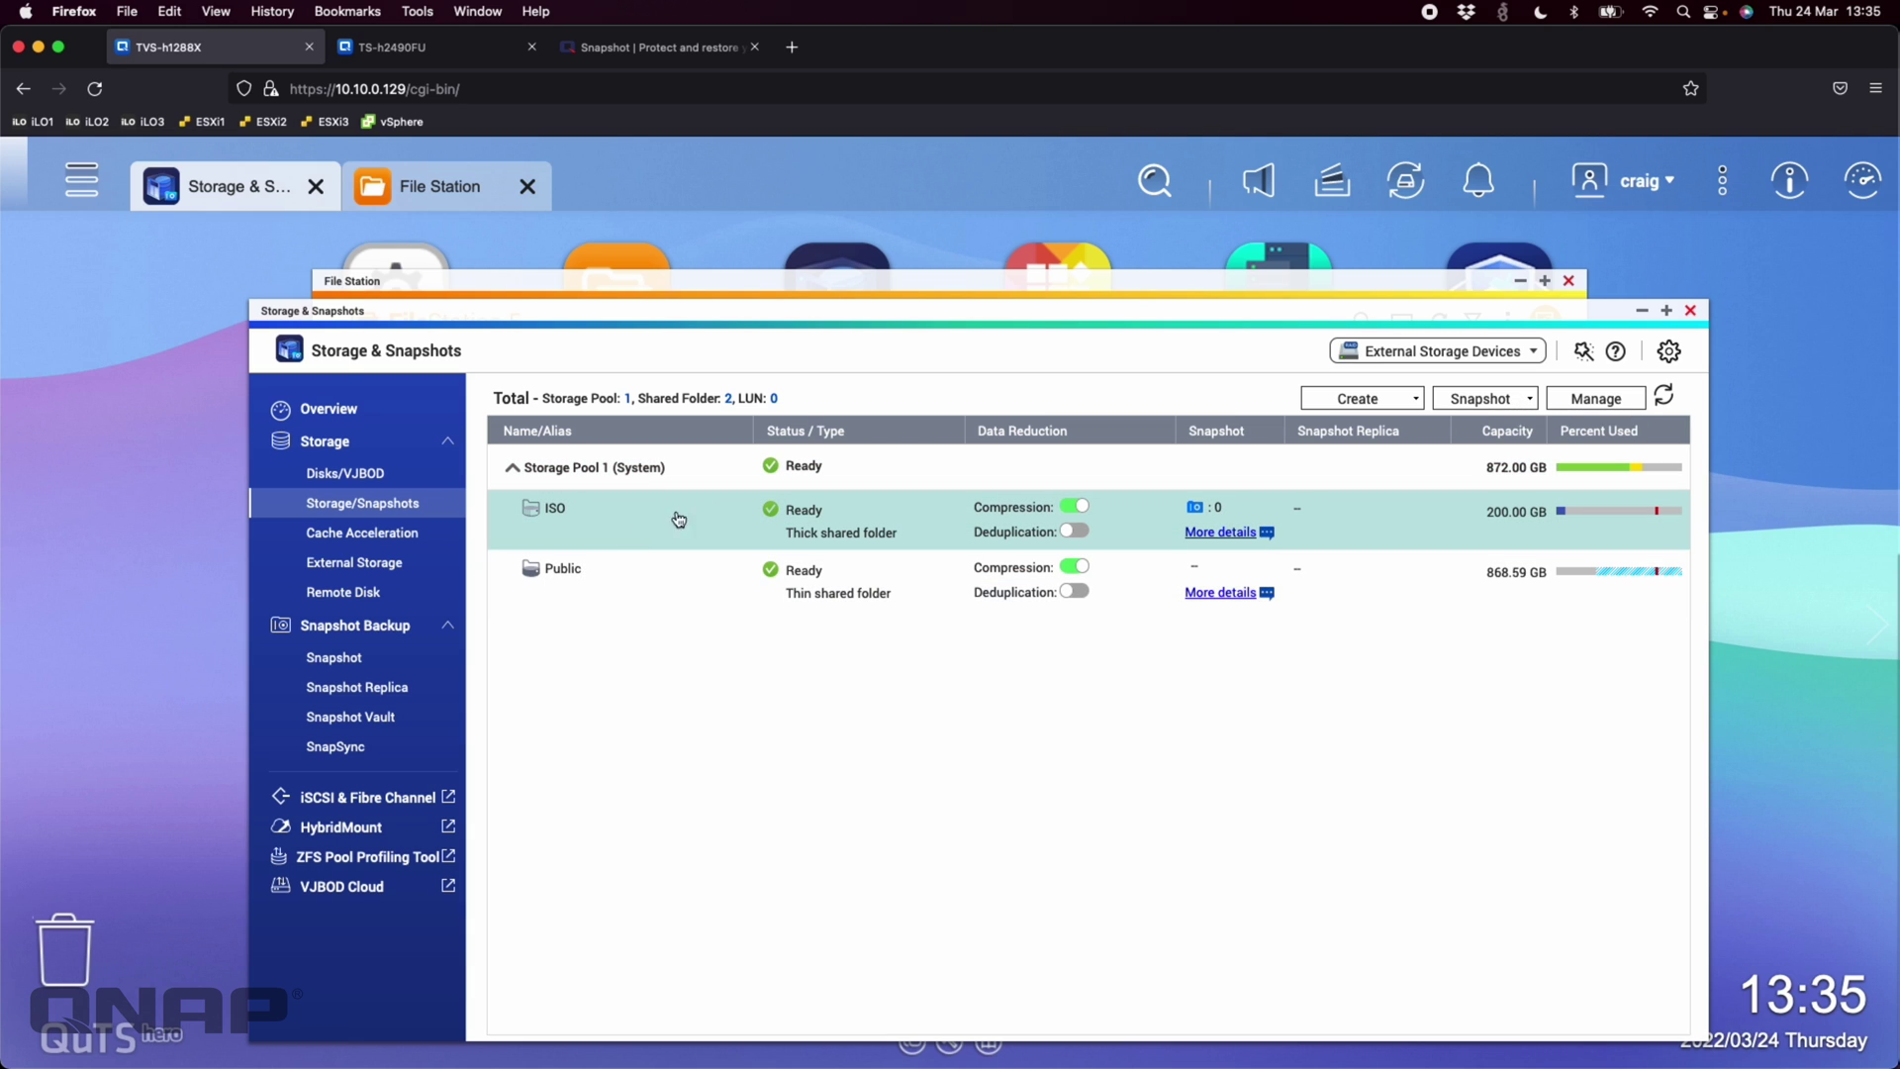
left_click(1519, 399)
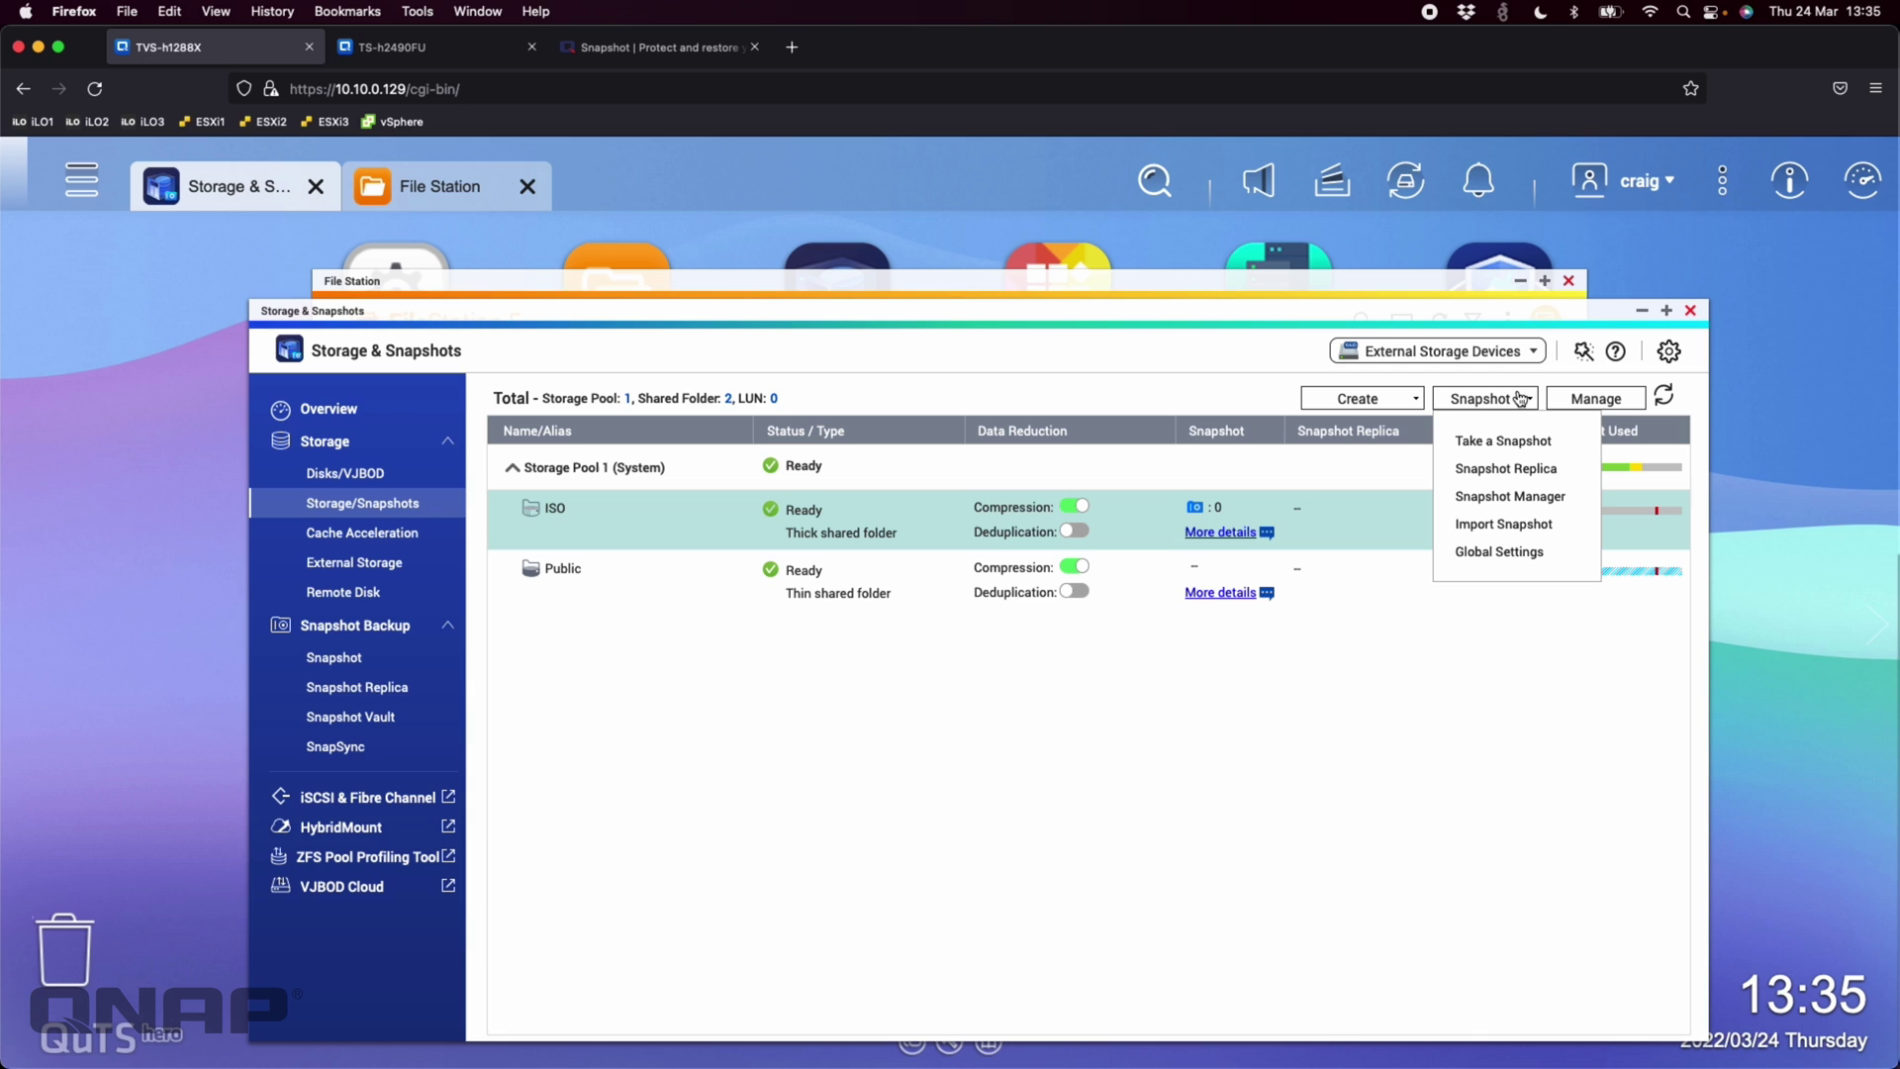
In Snapshot Manager, enable ISO snapshots every 01 minutes with fixed 3-month retention
left_click(1527, 495)
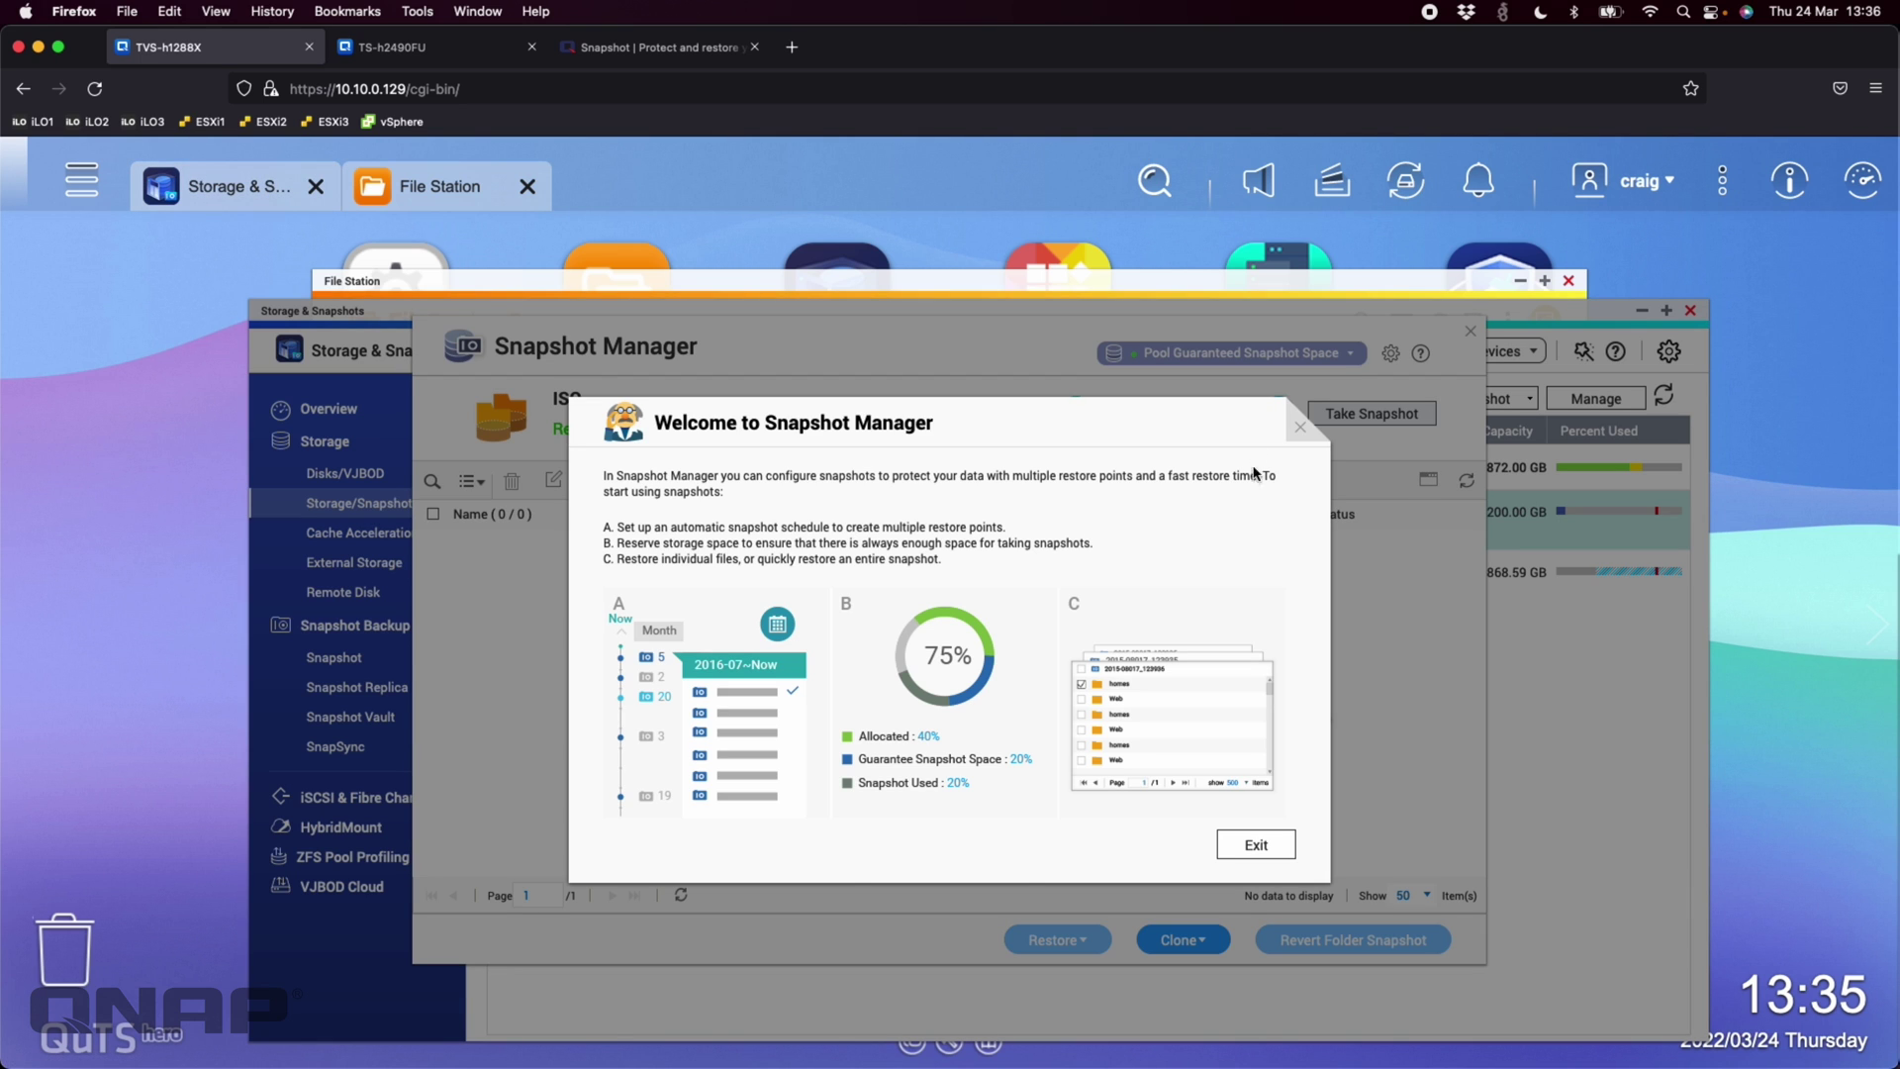
left_click(1301, 429)
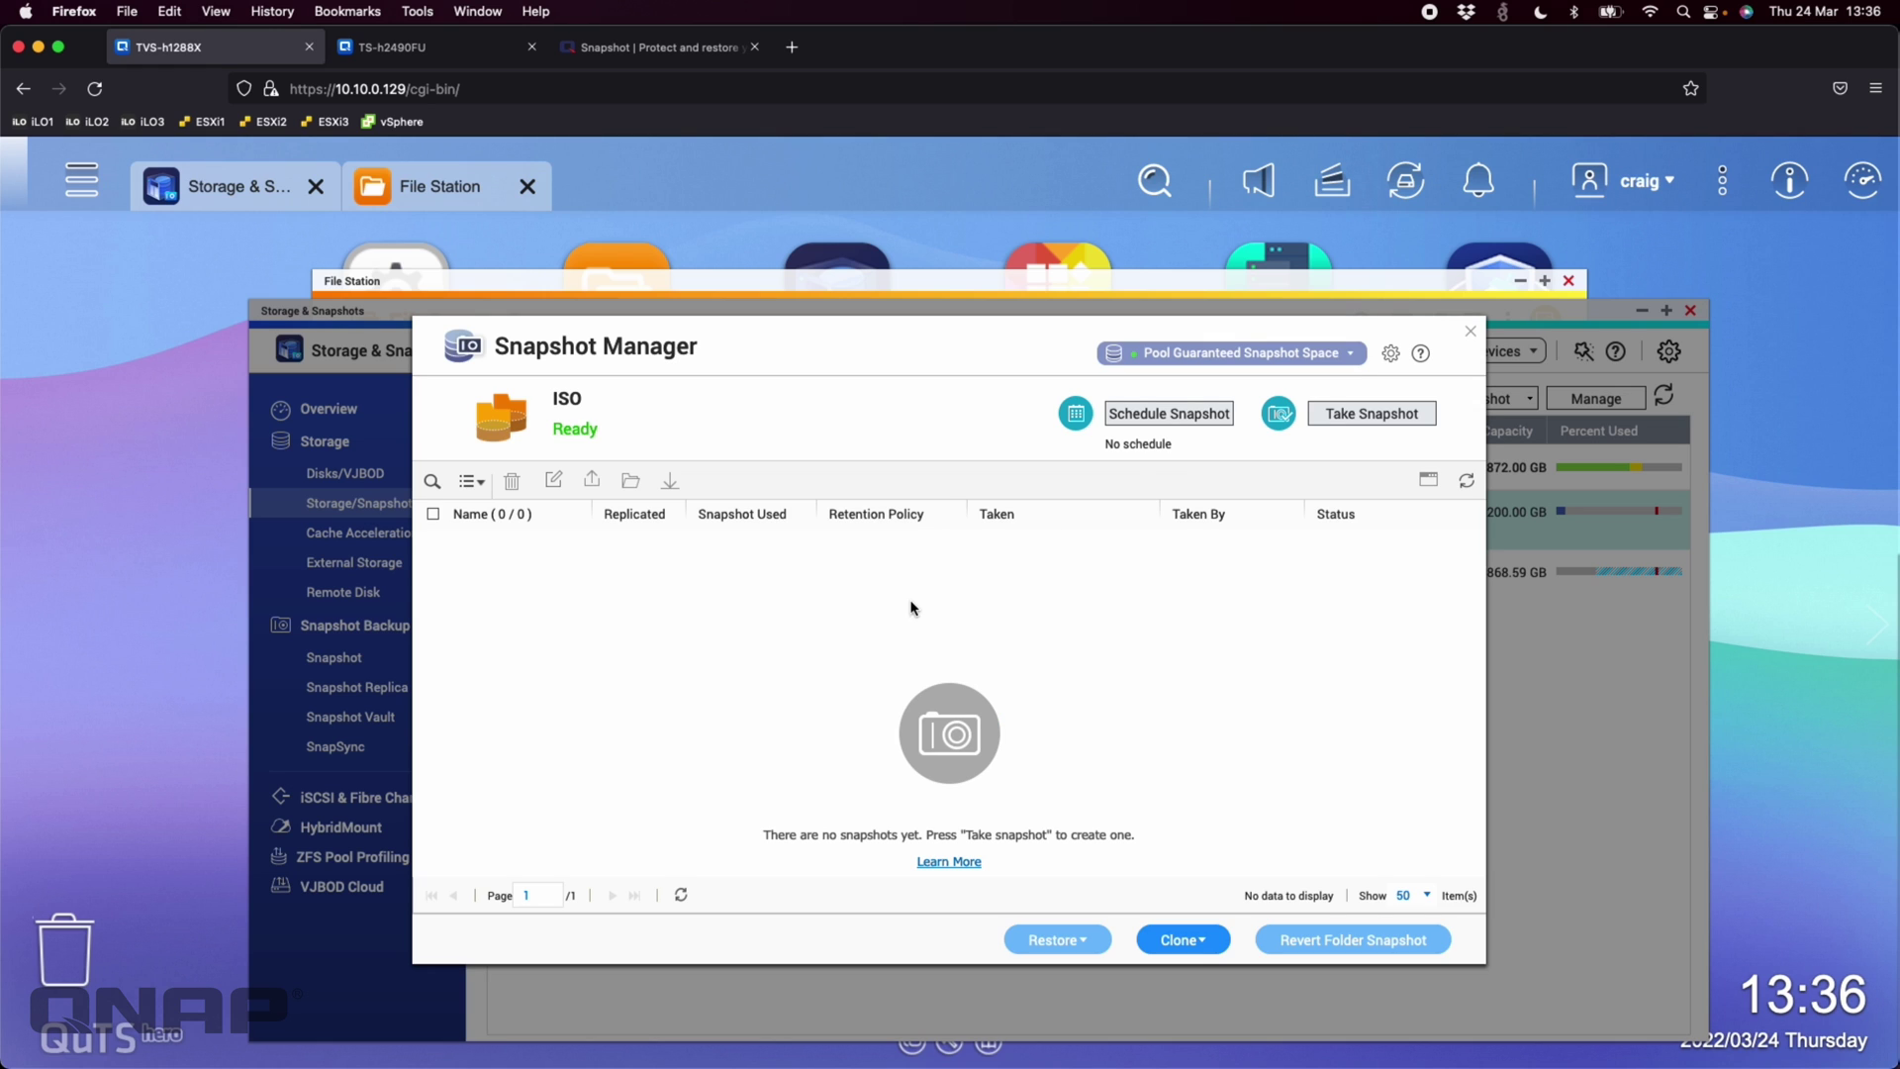
left_click(1158, 419)
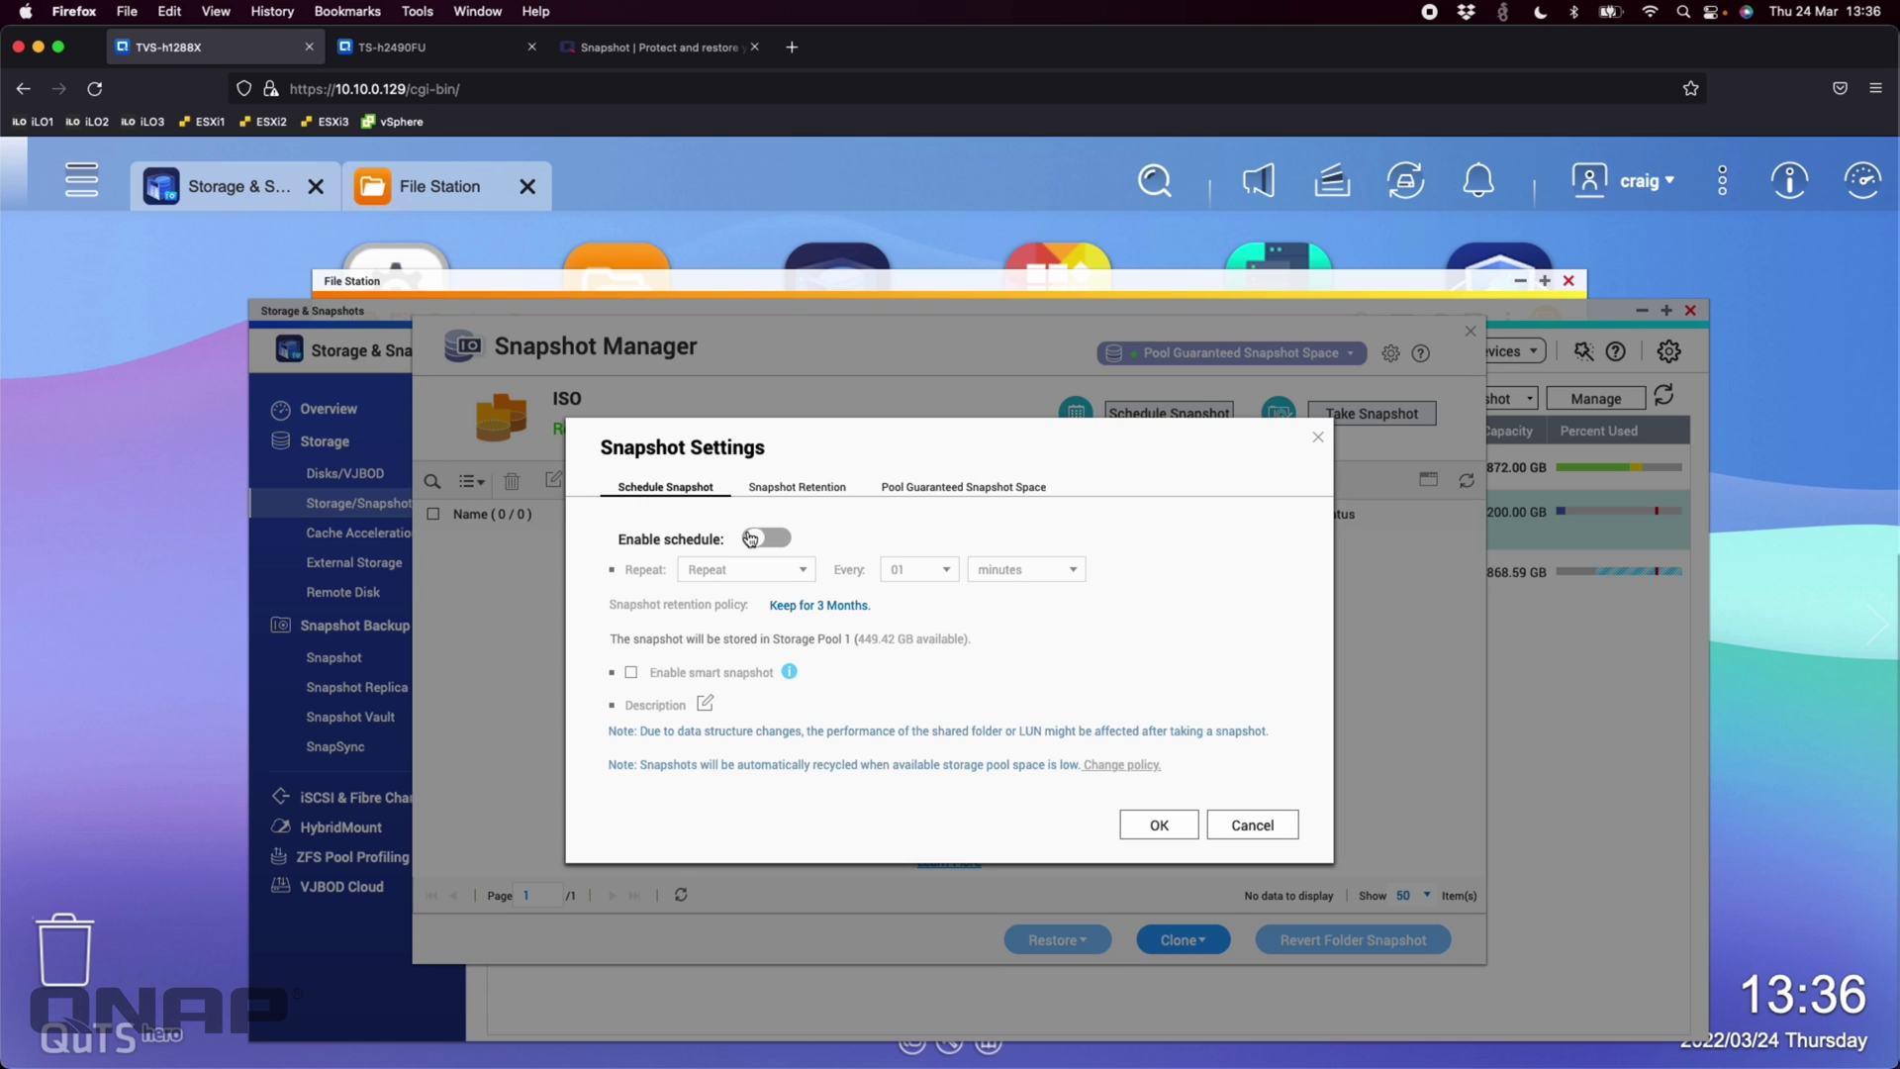
left_click(752, 537)
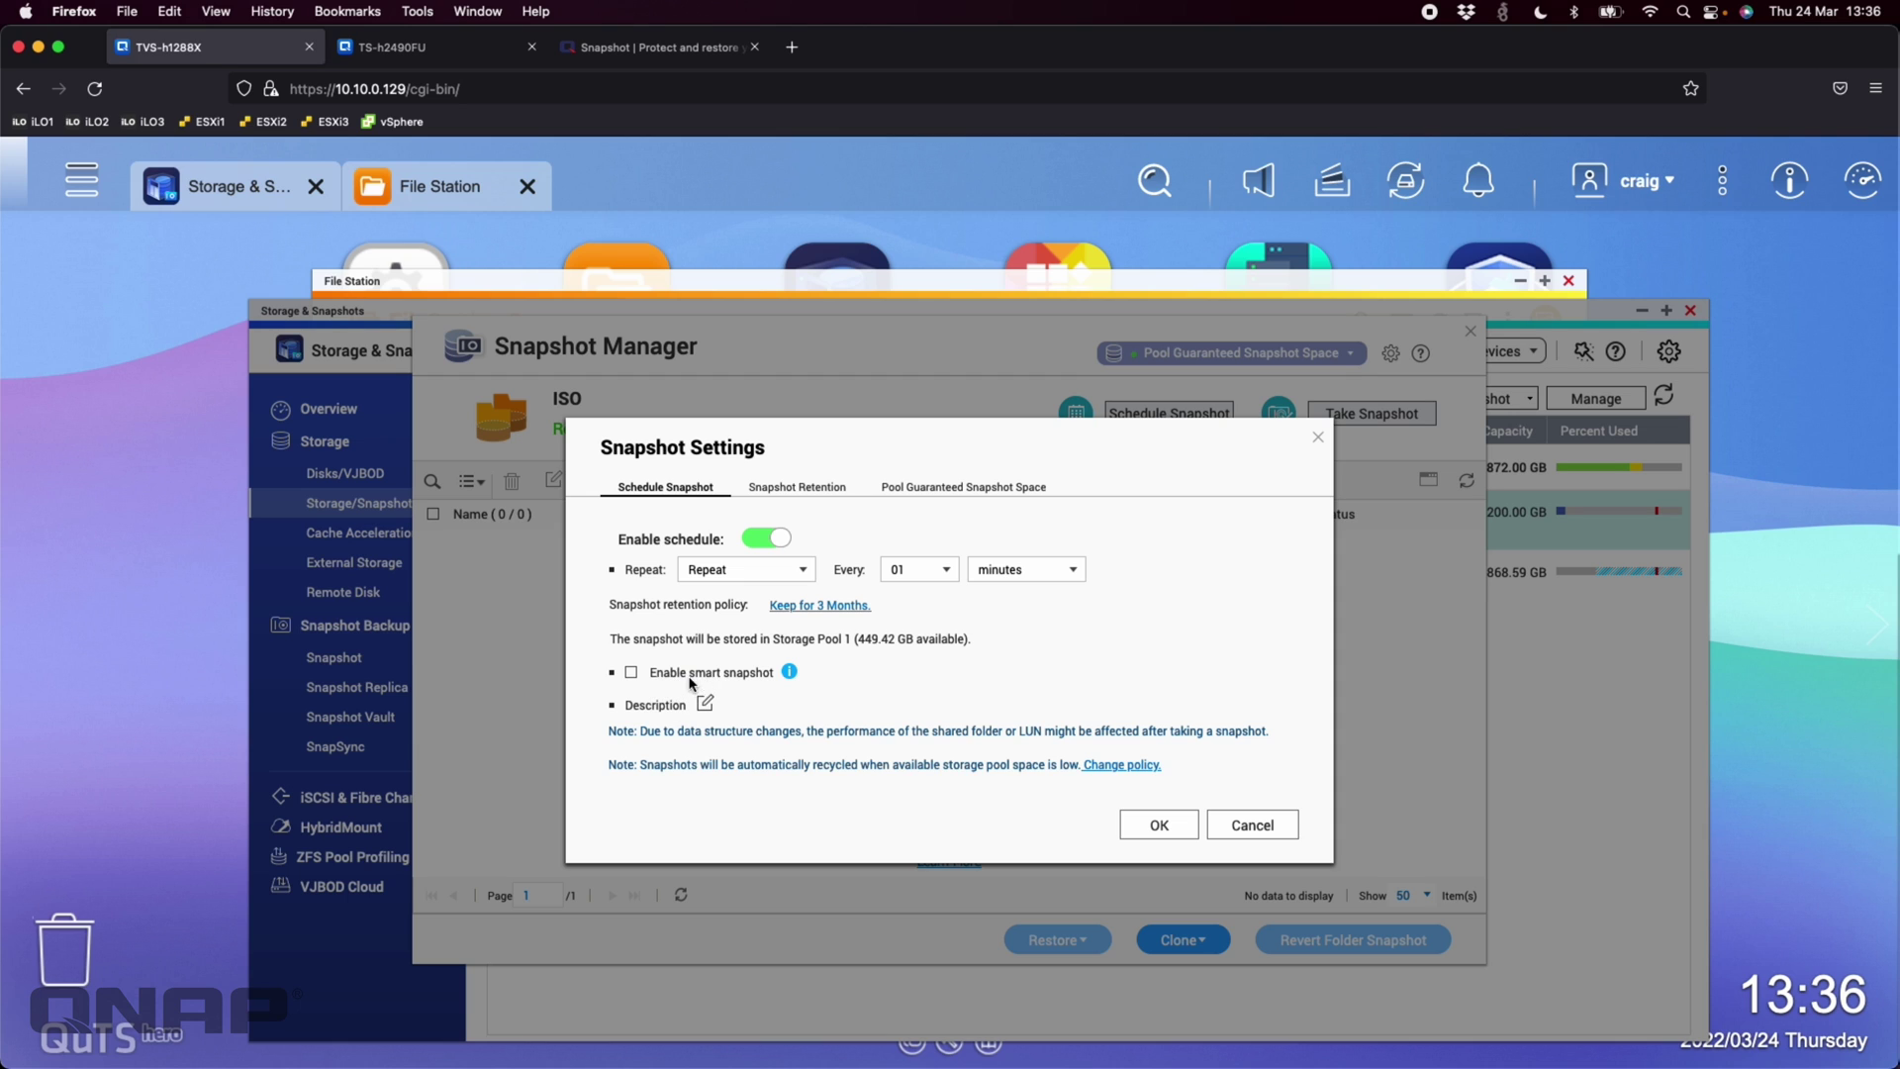
left_click(790, 672)
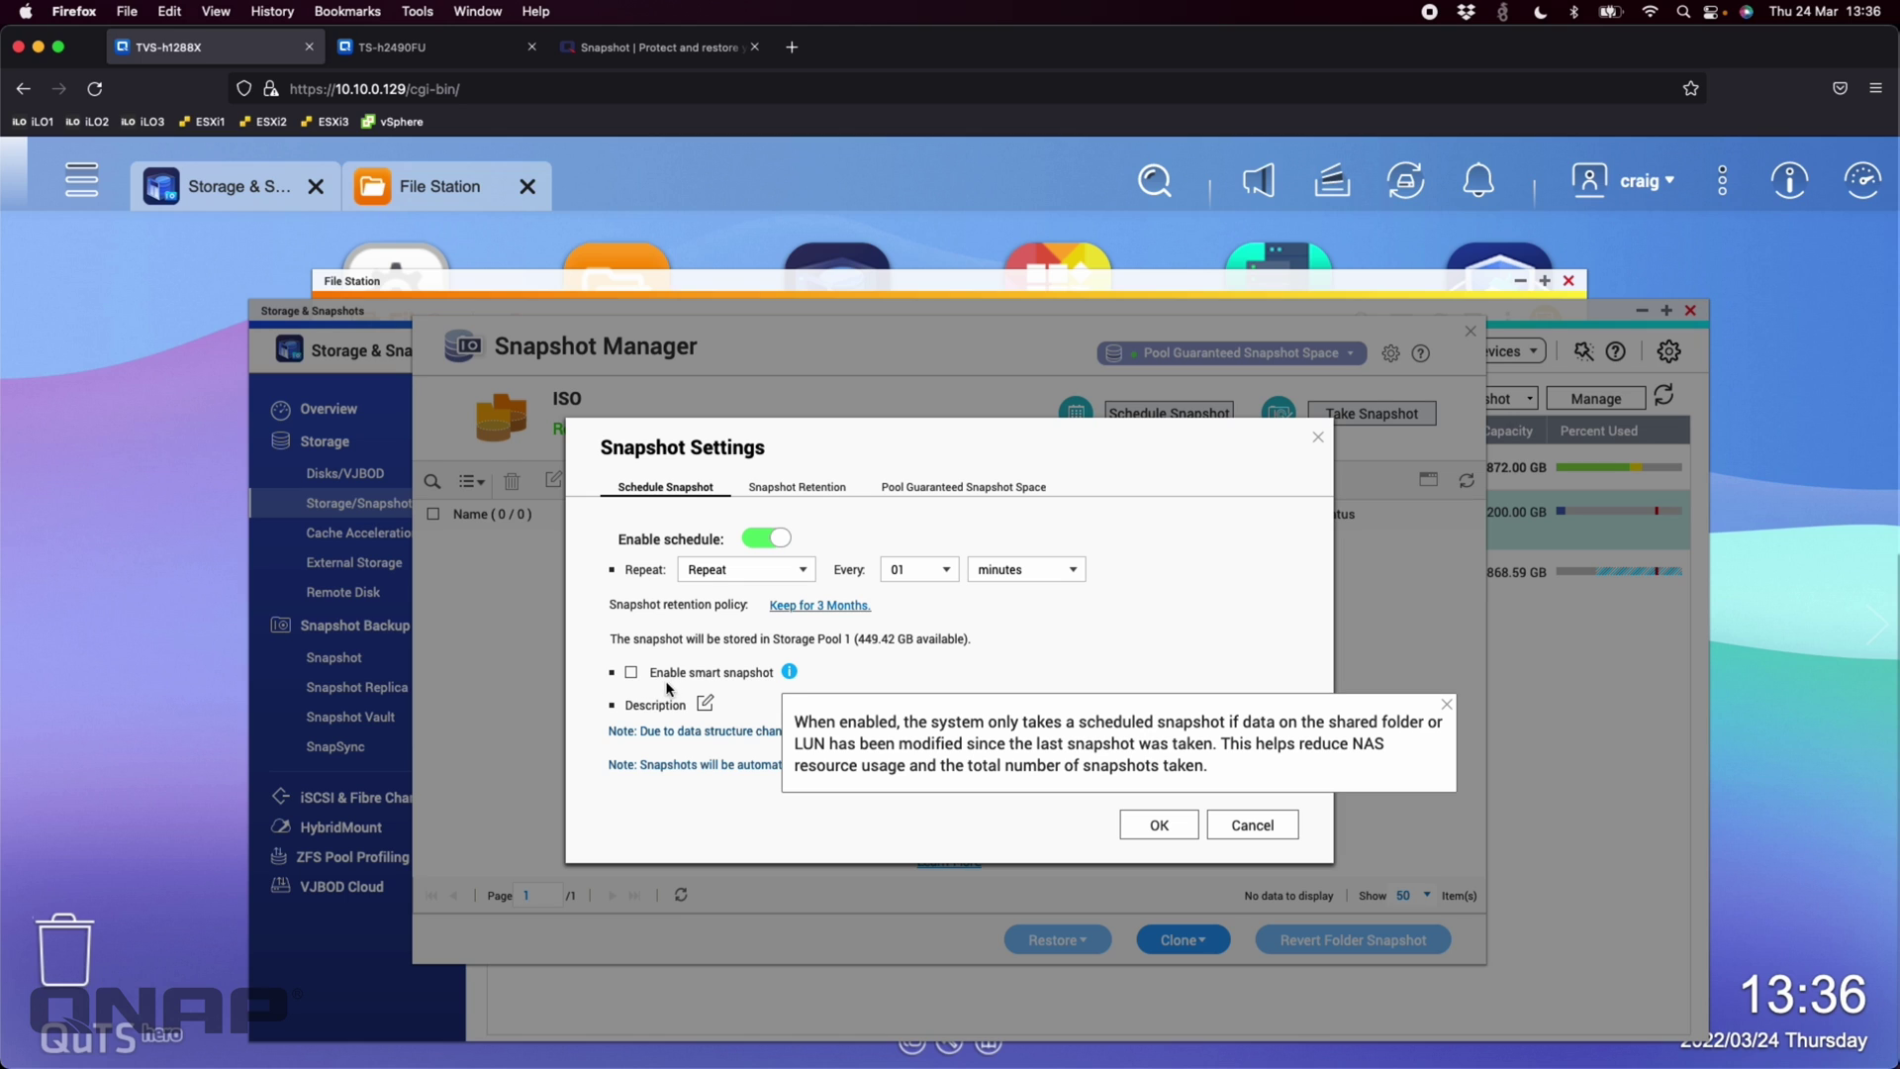
left_click(856, 680)
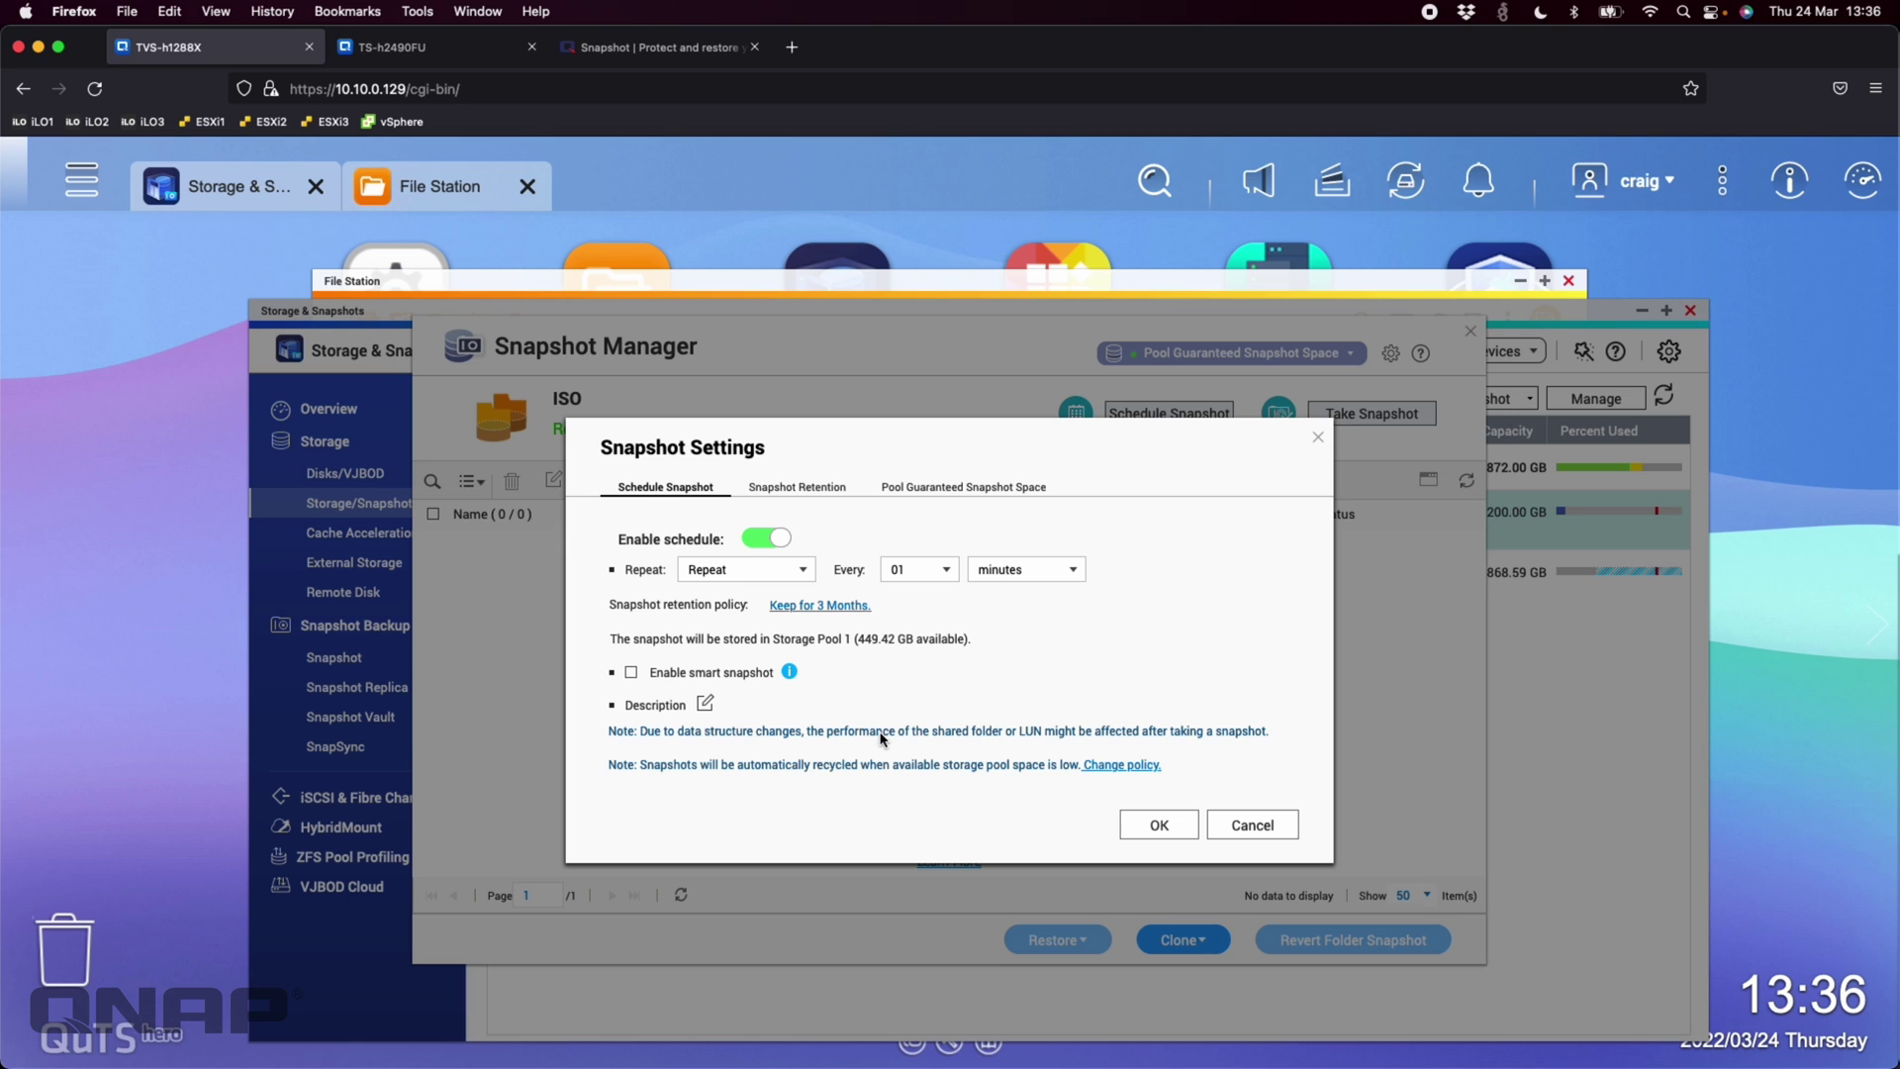
left_click(797, 491)
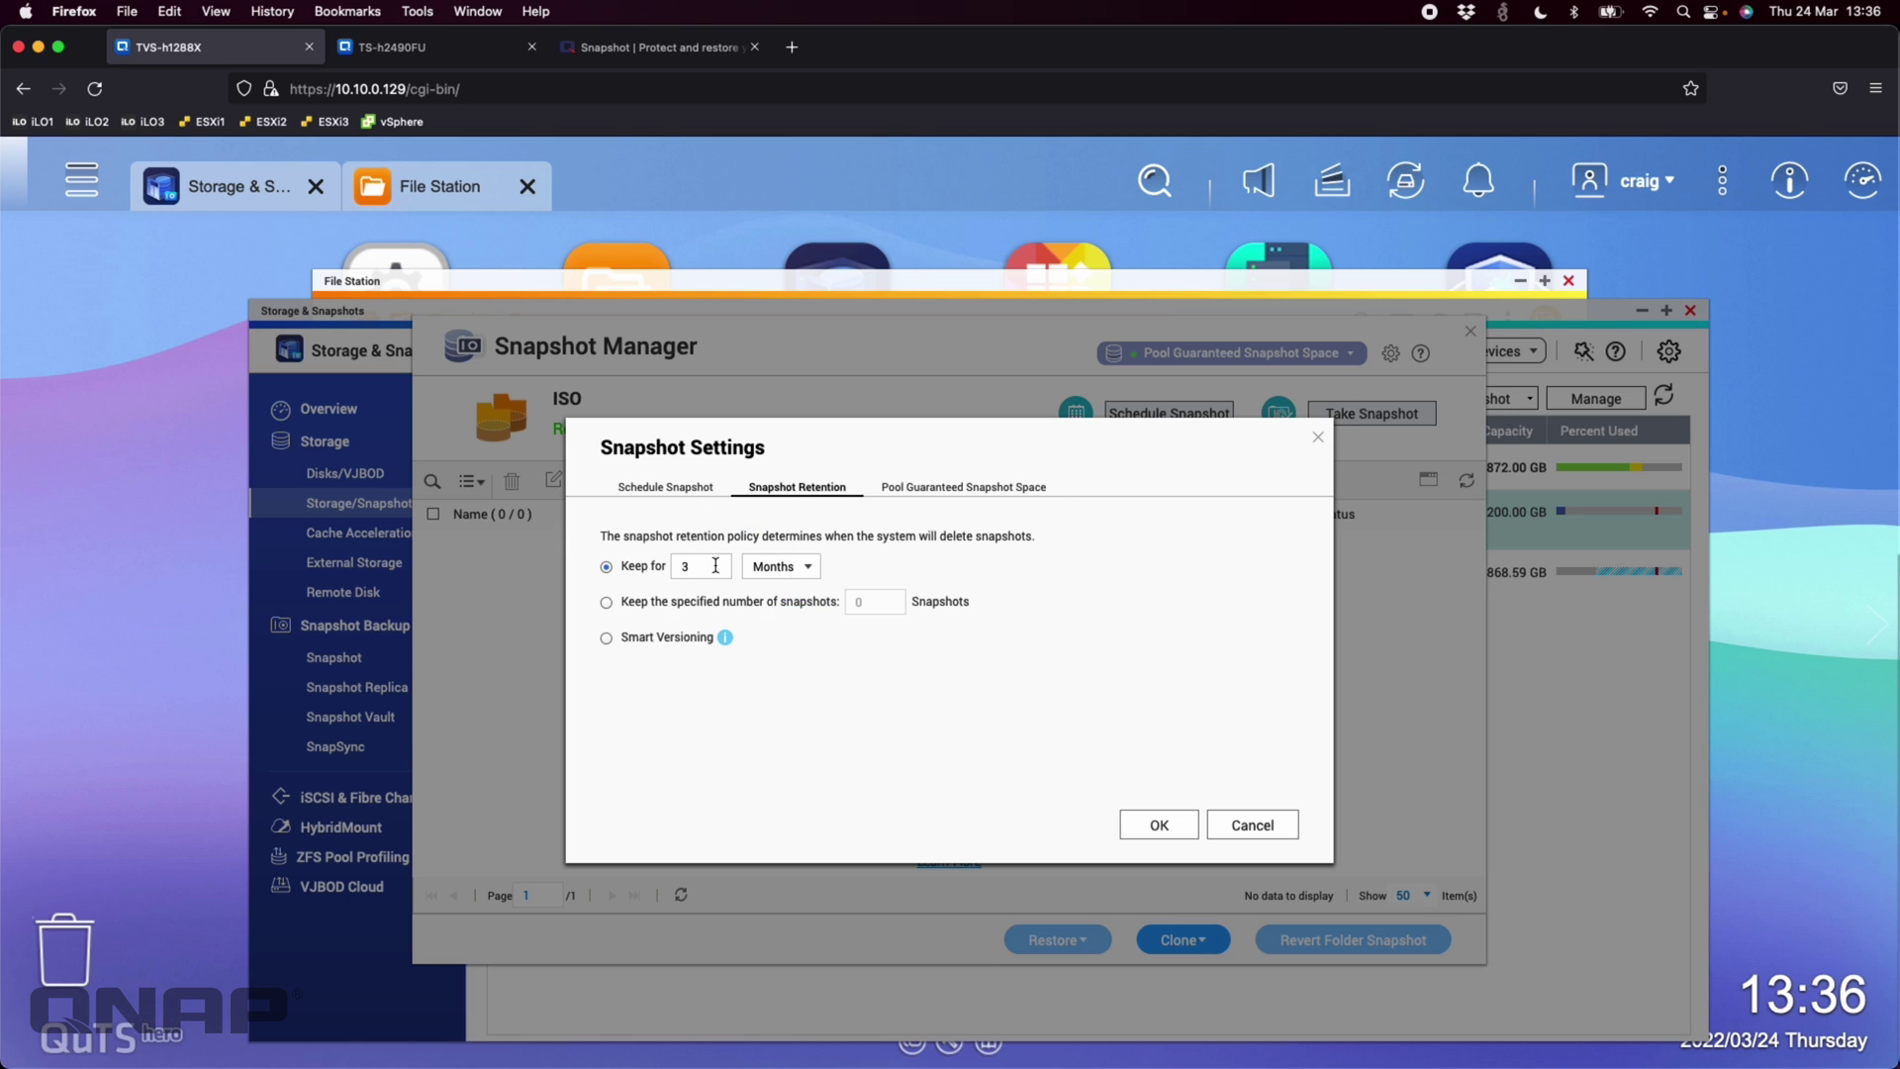
left_click(605, 640)
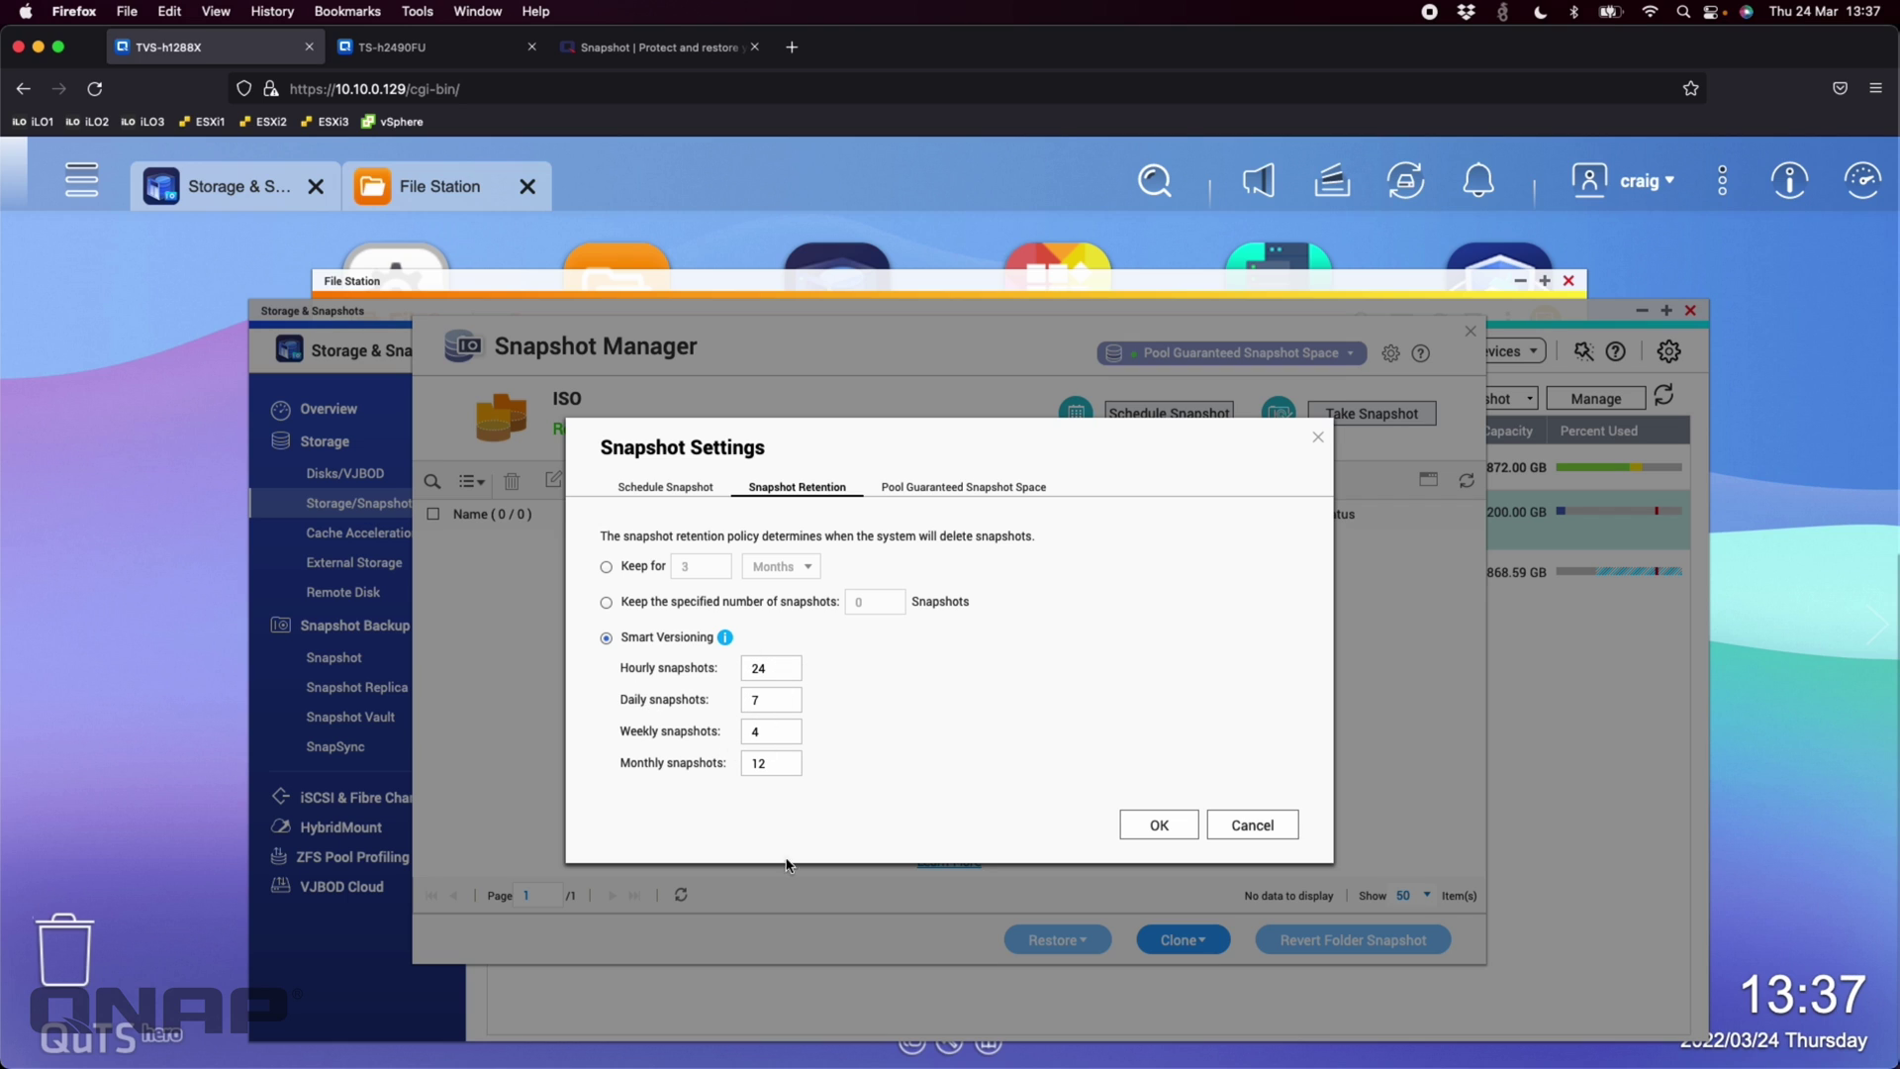
left_click(607, 568)
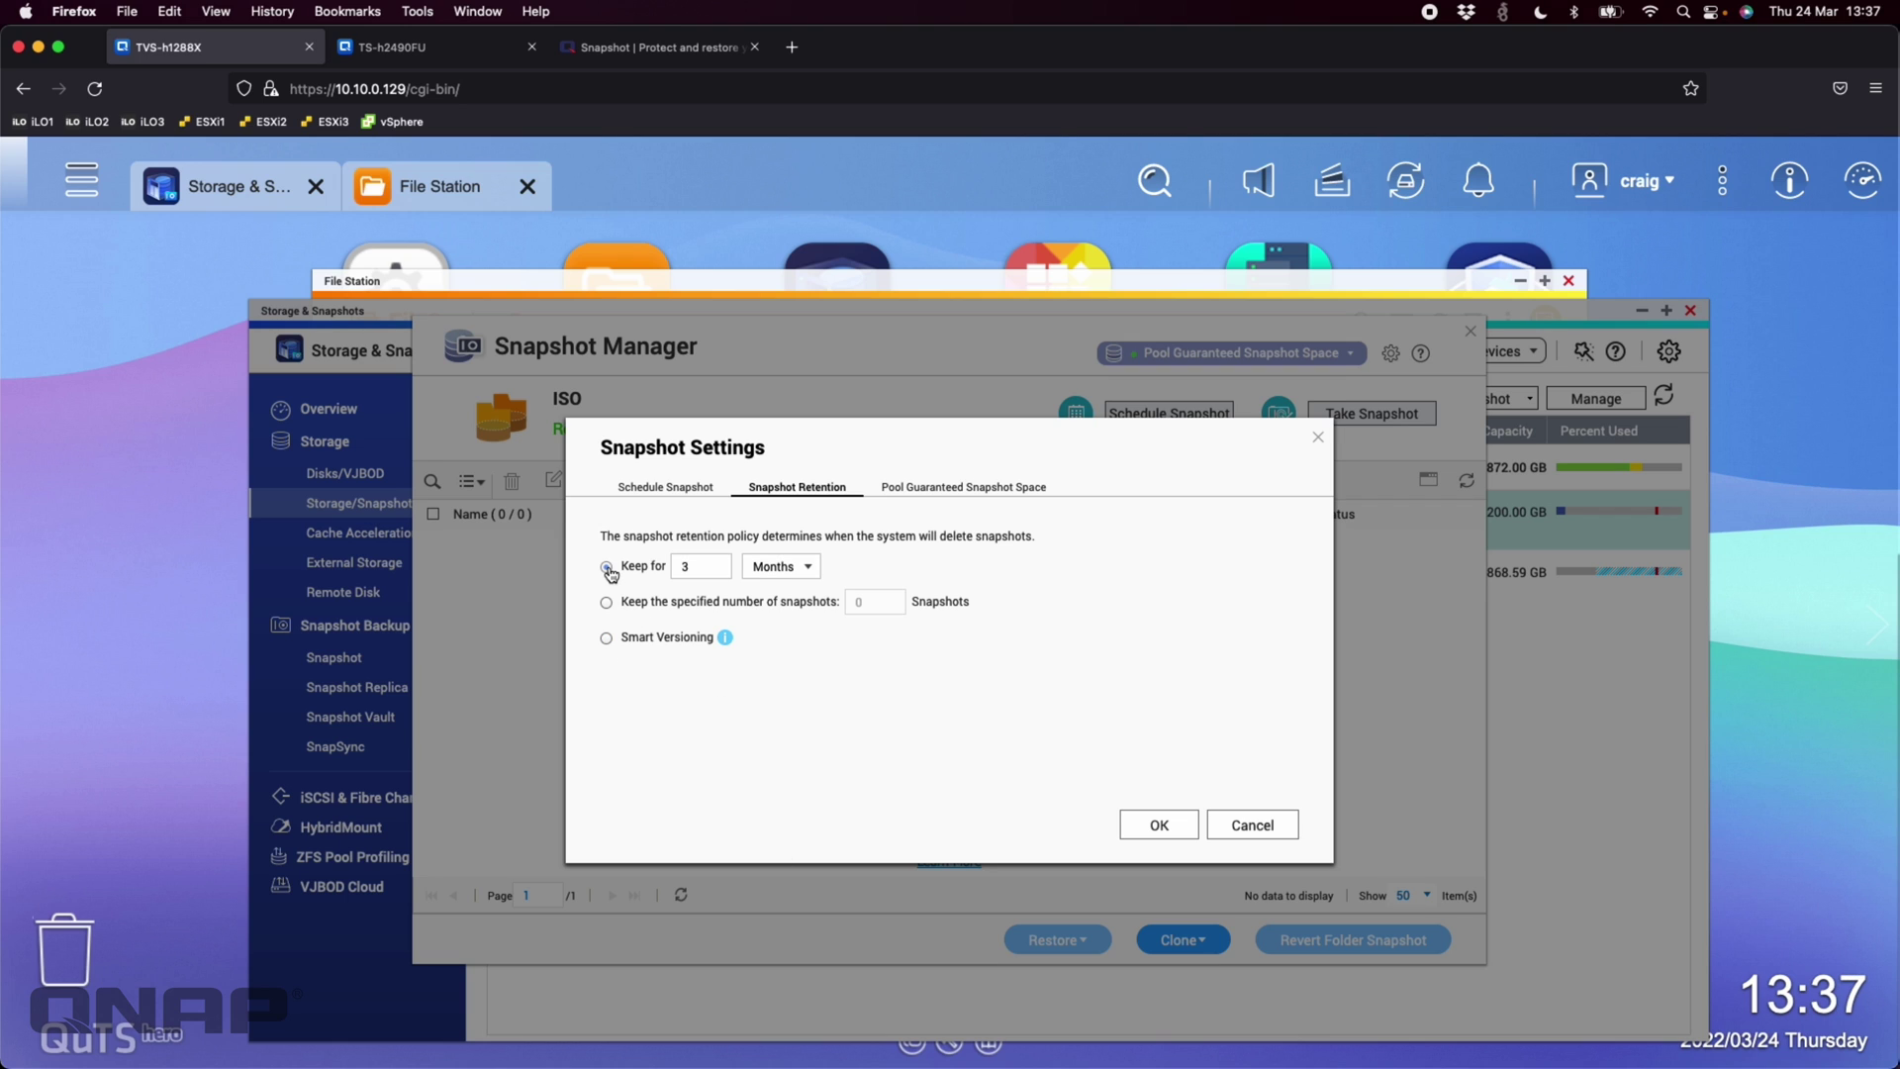
left_click(690, 486)
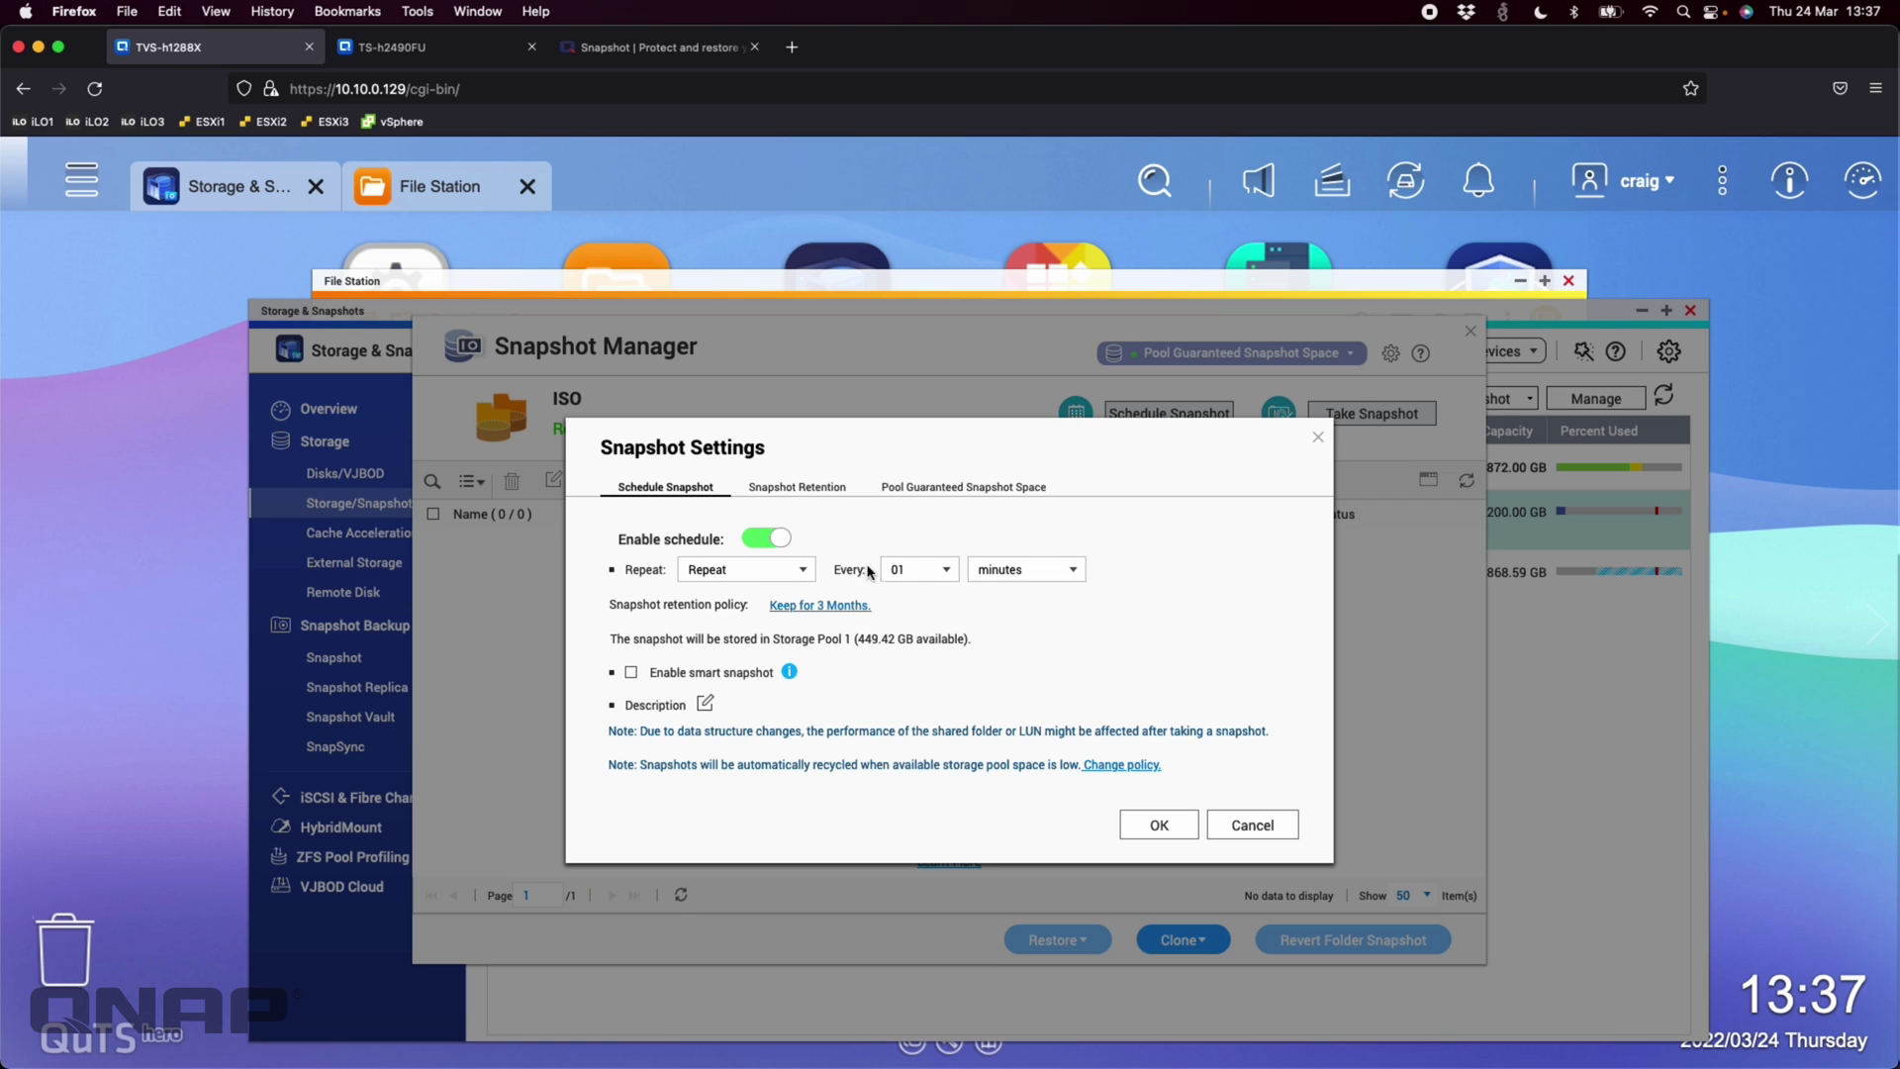
left_click(1152, 831)
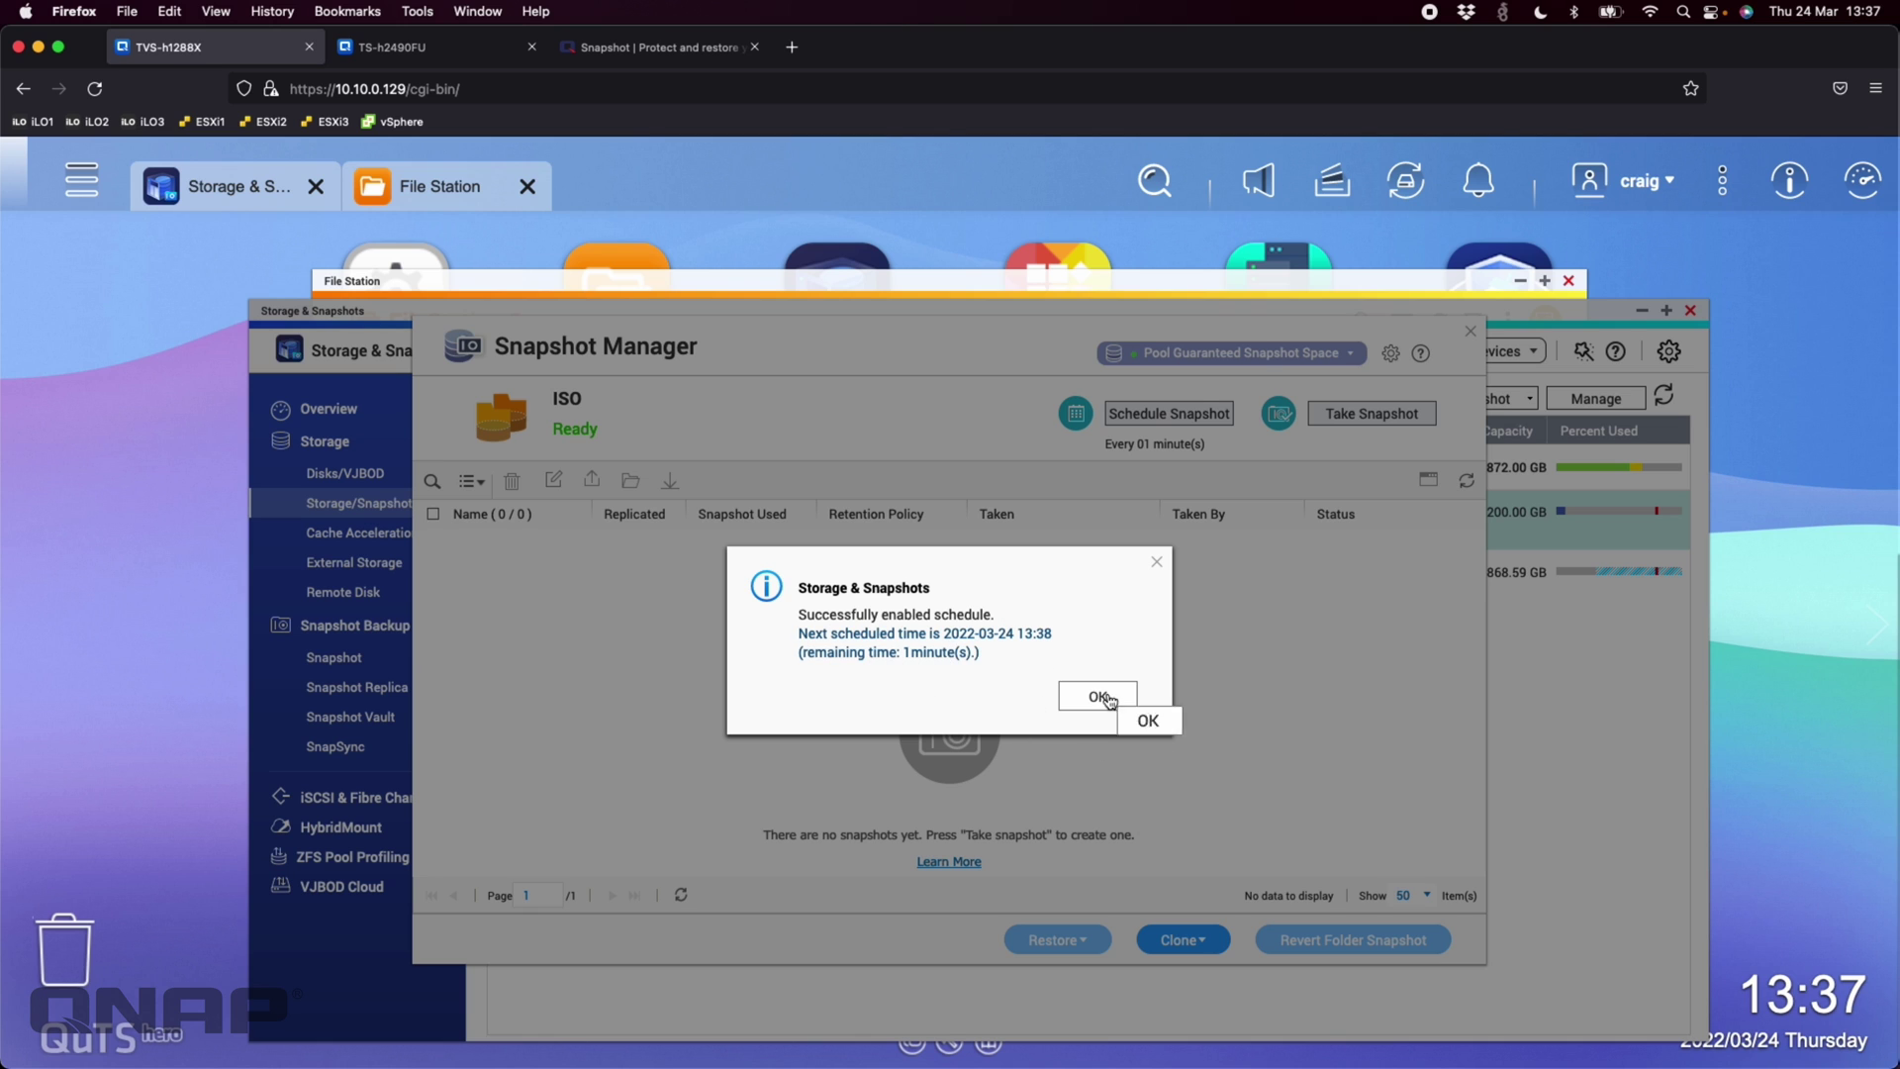
left_click(1107, 697)
Take a manual ISO snapshot with the default name, then close Snapshot Manager
left_click(1370, 415)
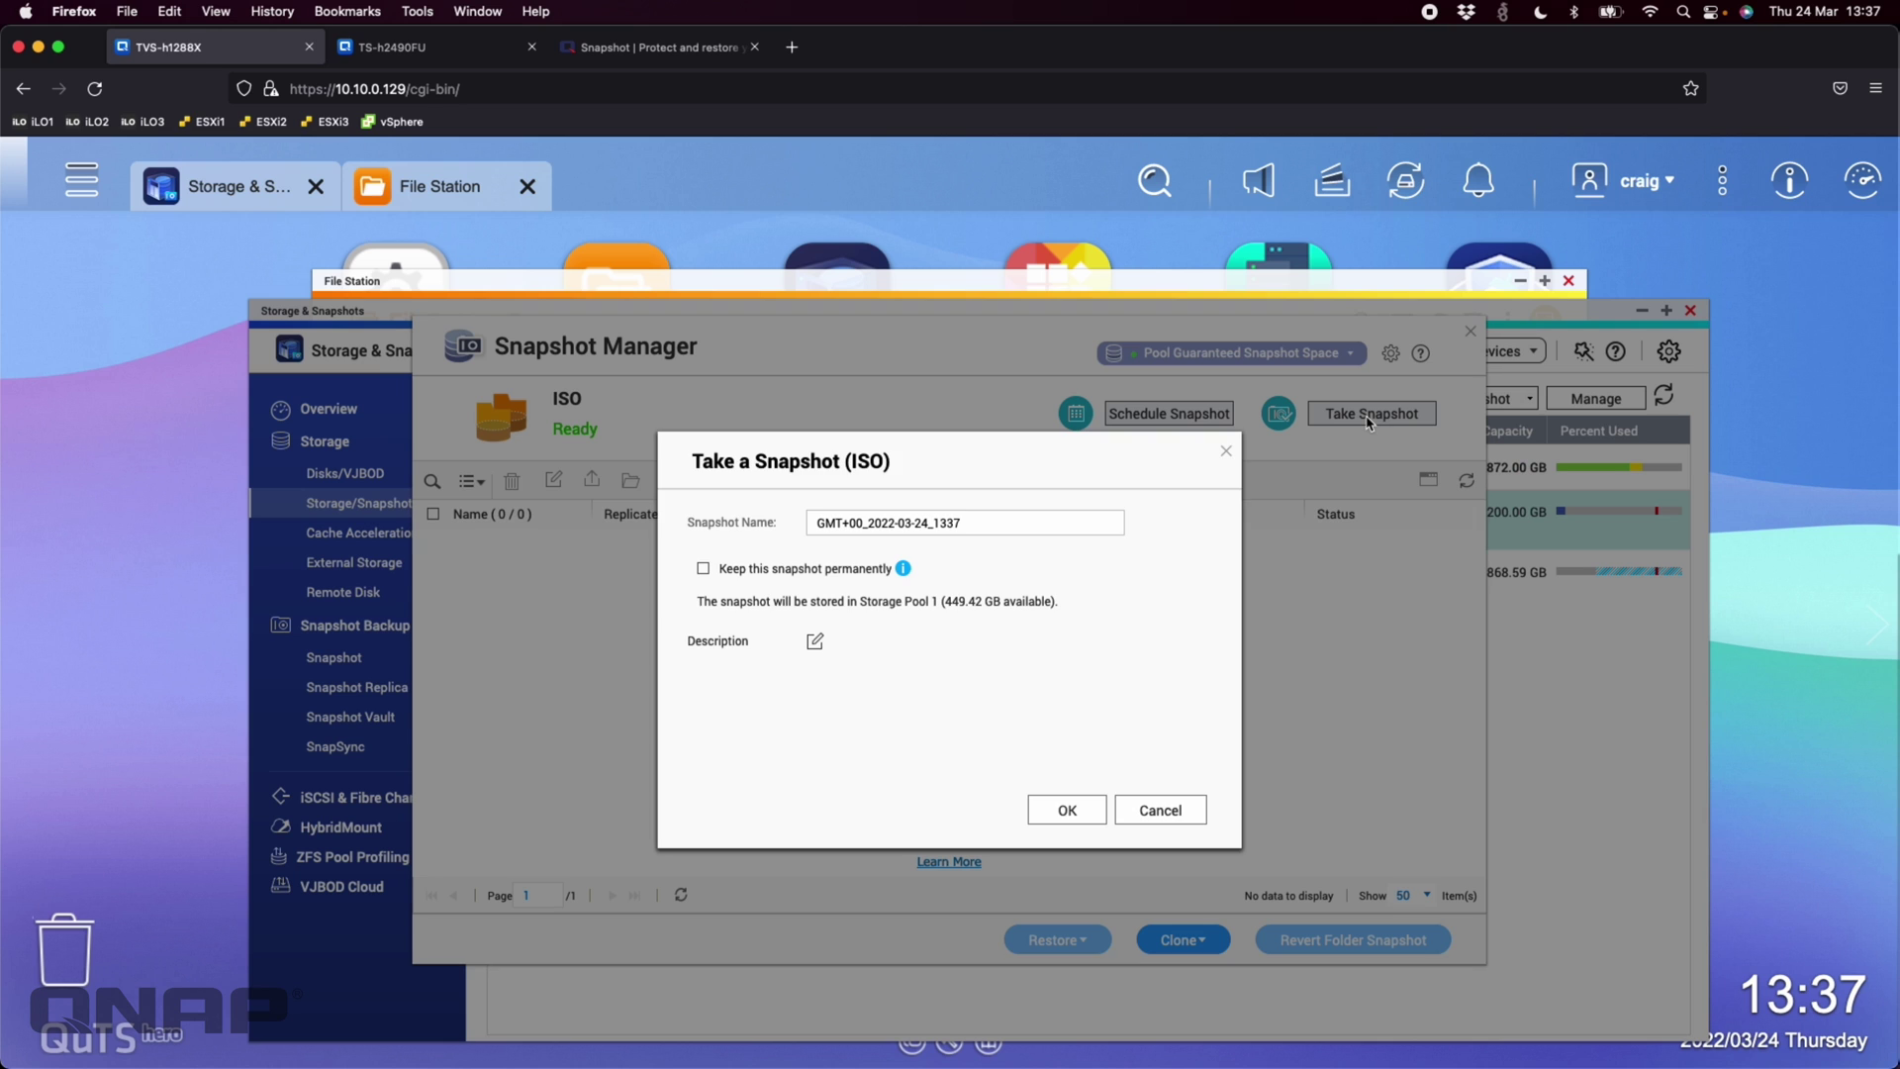
left_click(1061, 821)
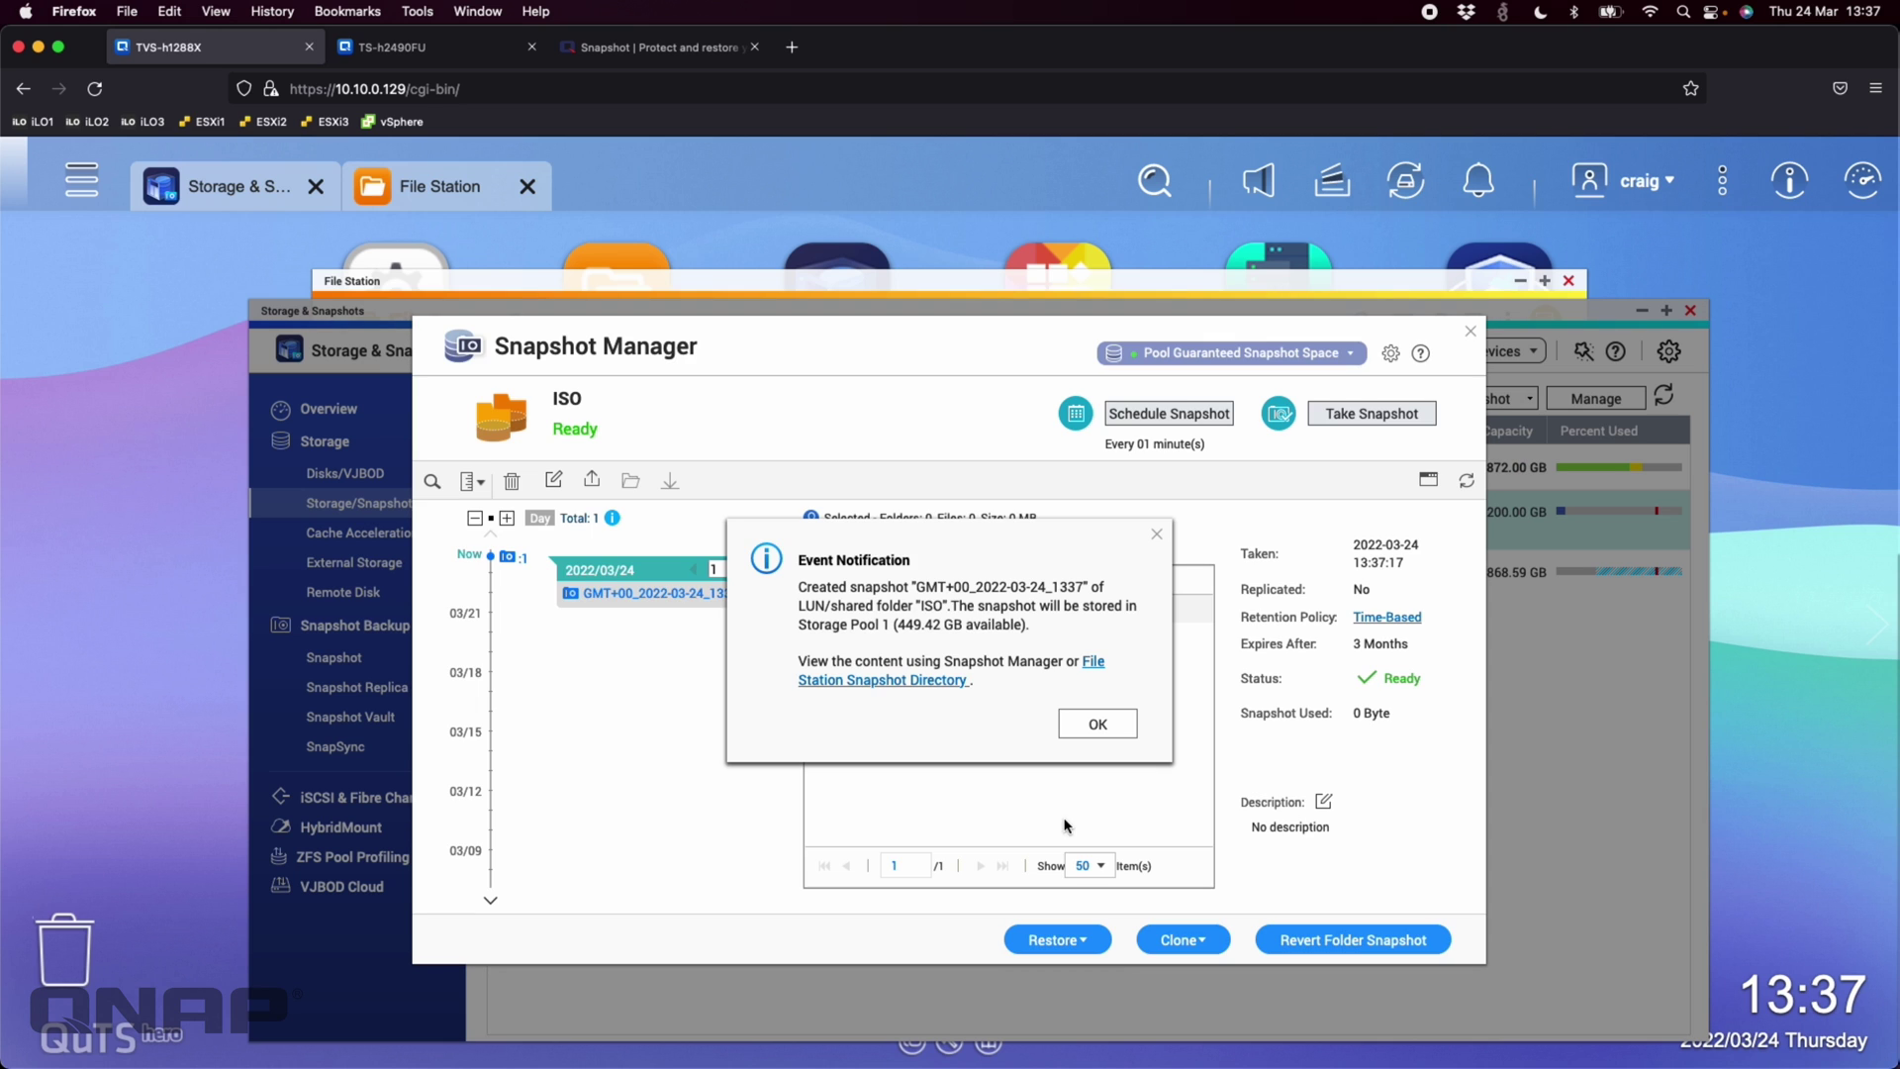
left_click(1108, 727)
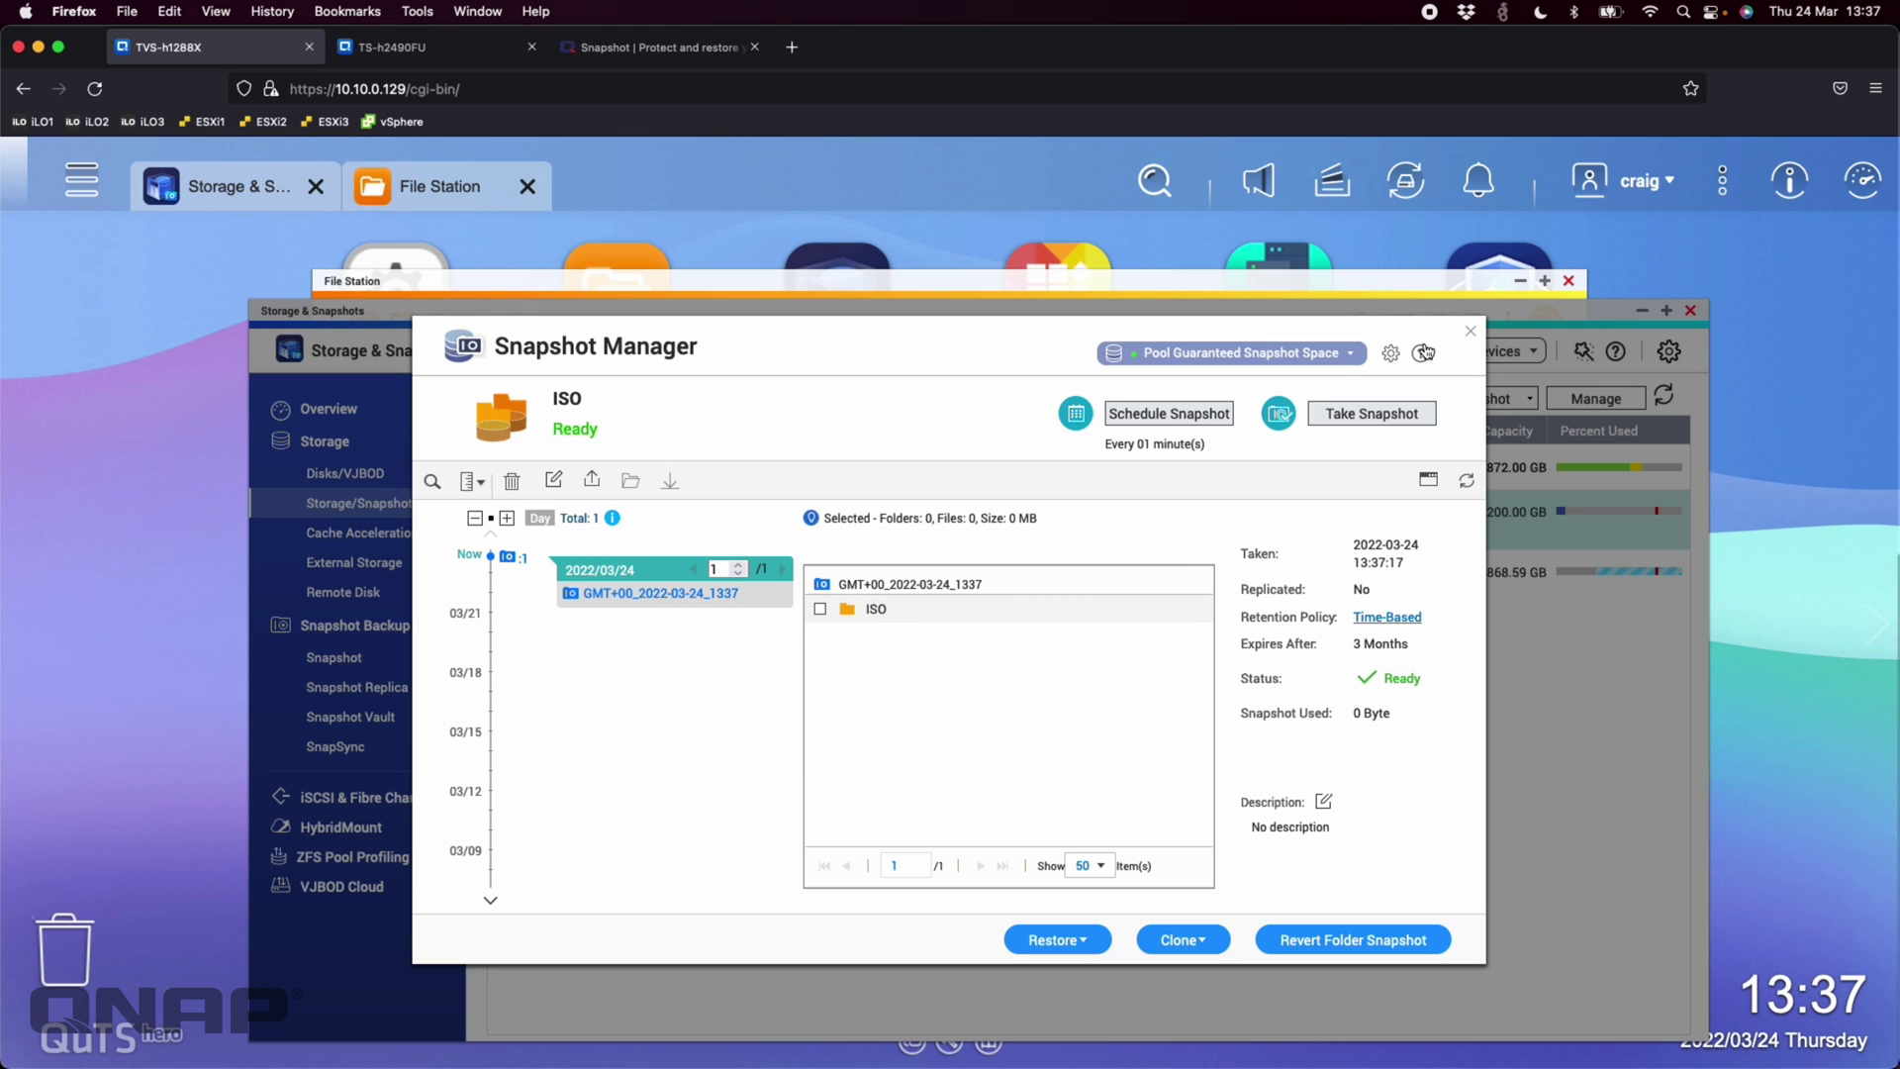
left_click(1471, 332)
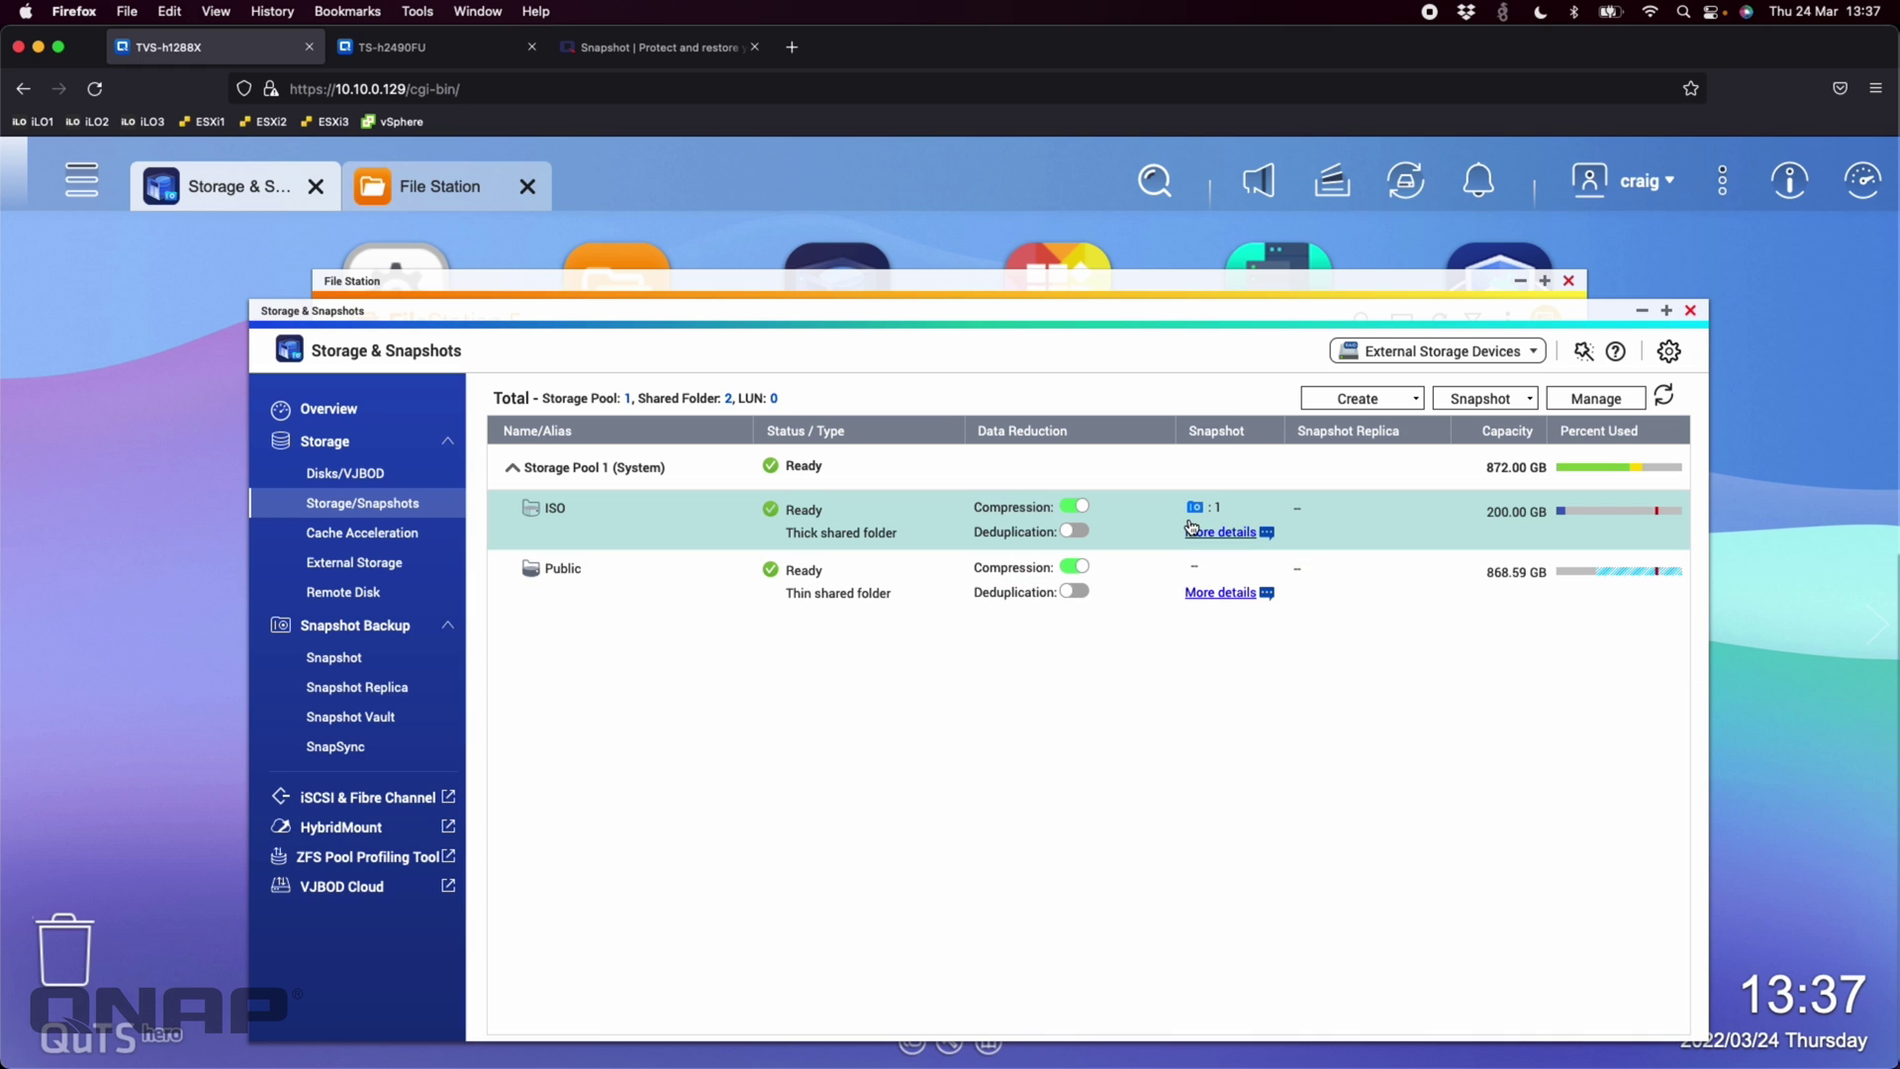
left_click(465, 52)
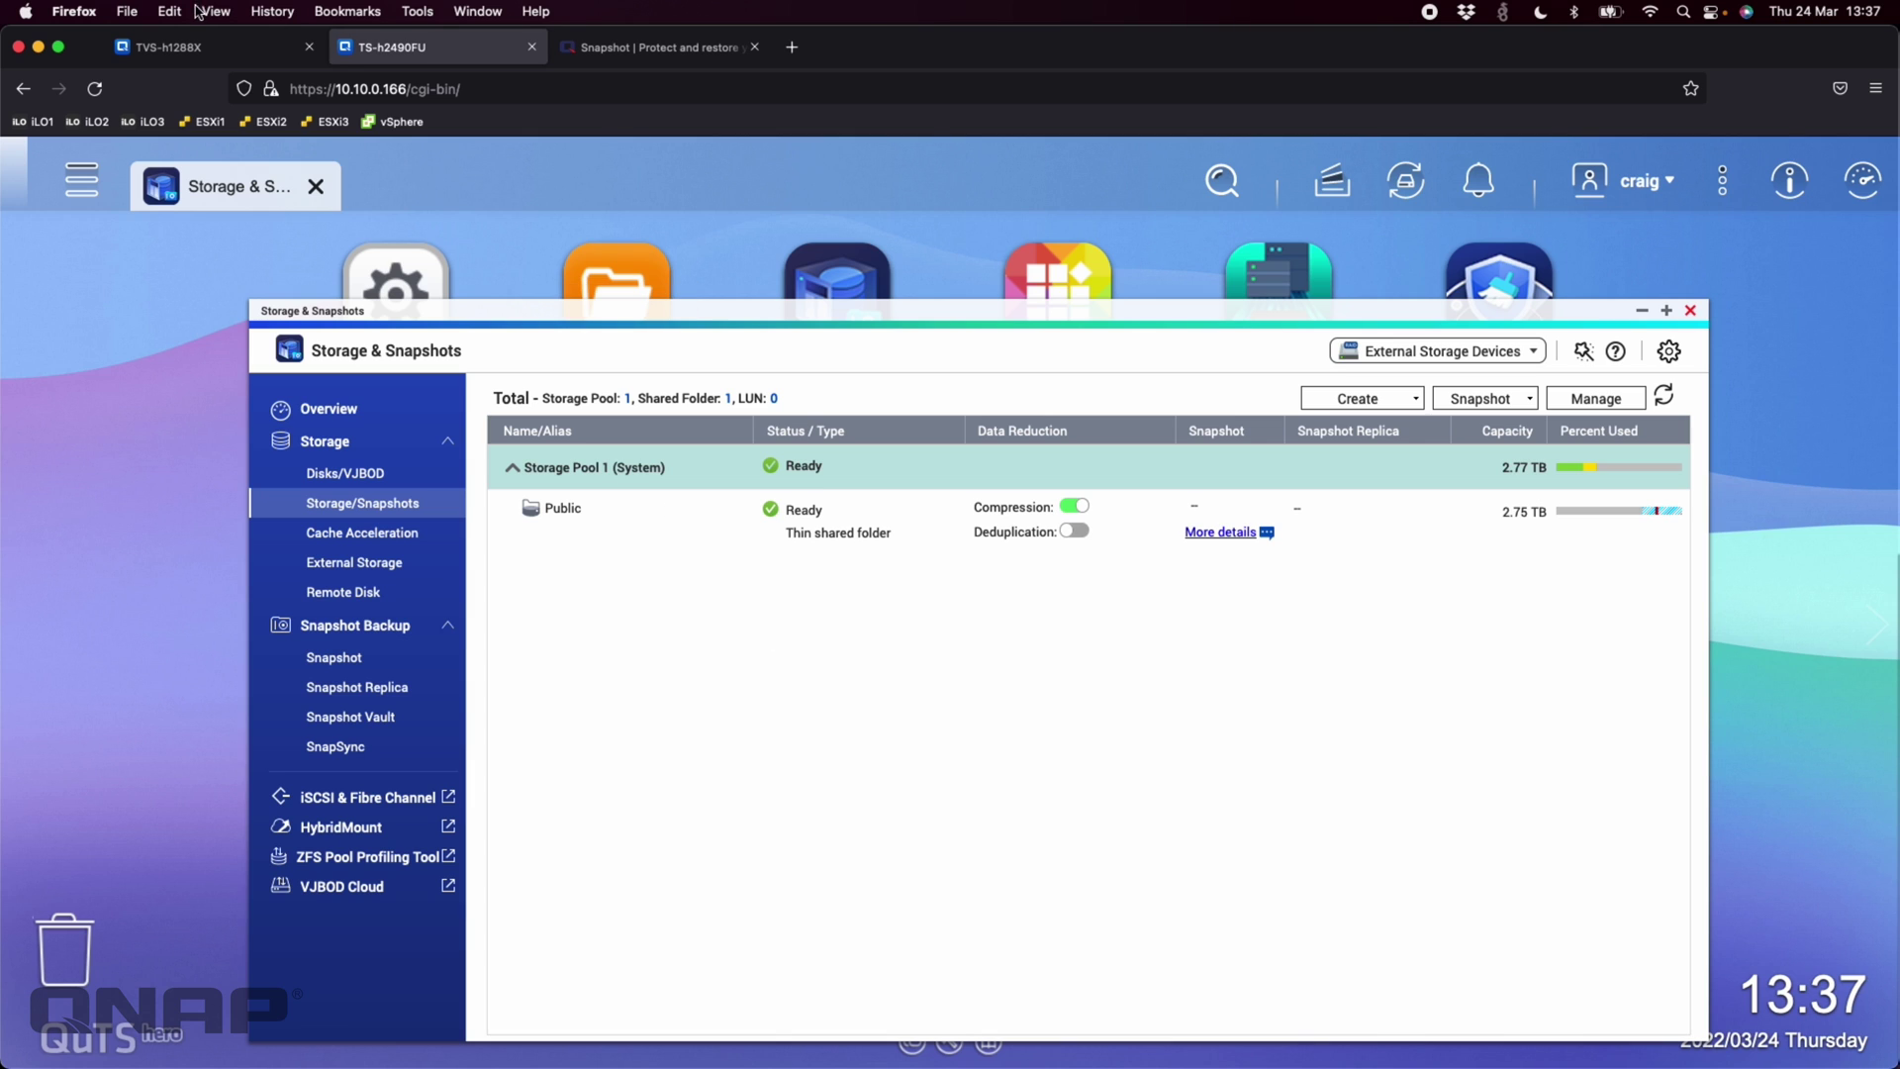
left_click(198, 46)
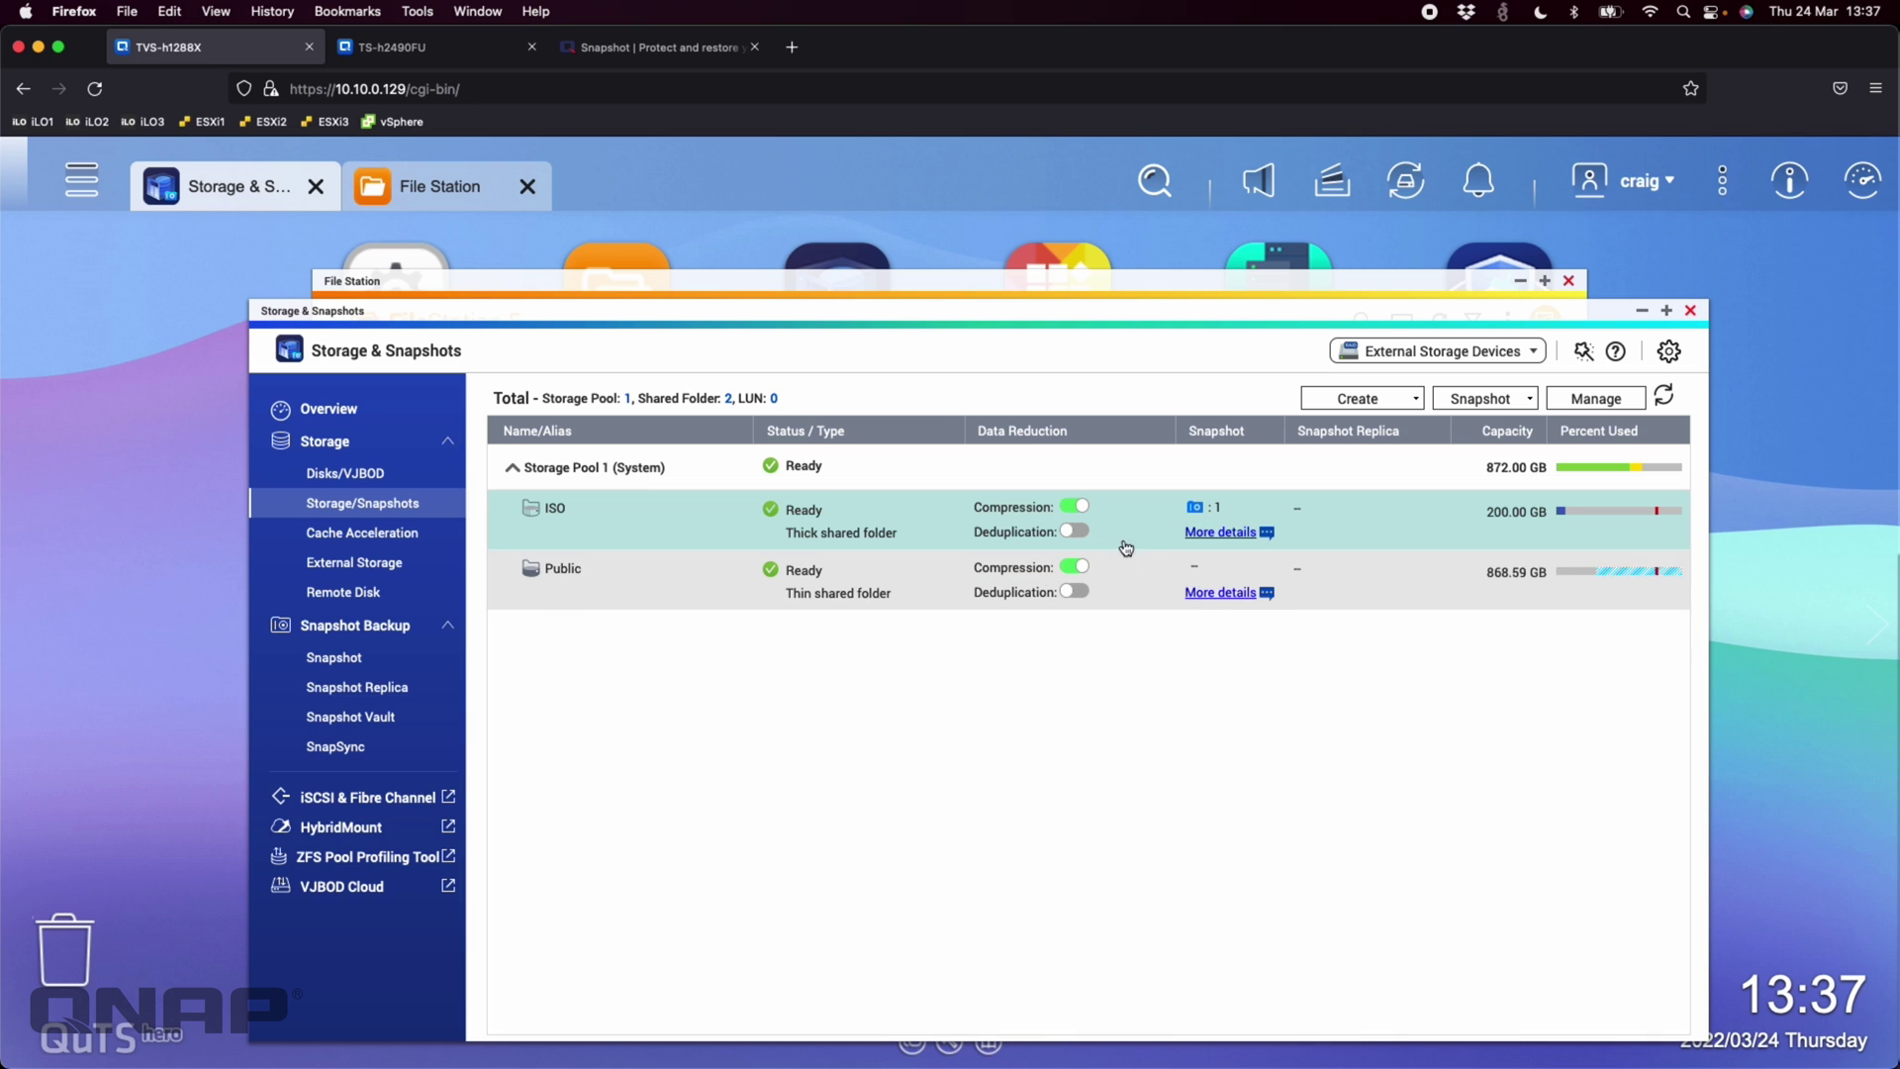
Confirm the SnapSync page is empty on TVS-h1288X and TS-h2490FU, then begin a new job
left_click(342, 747)
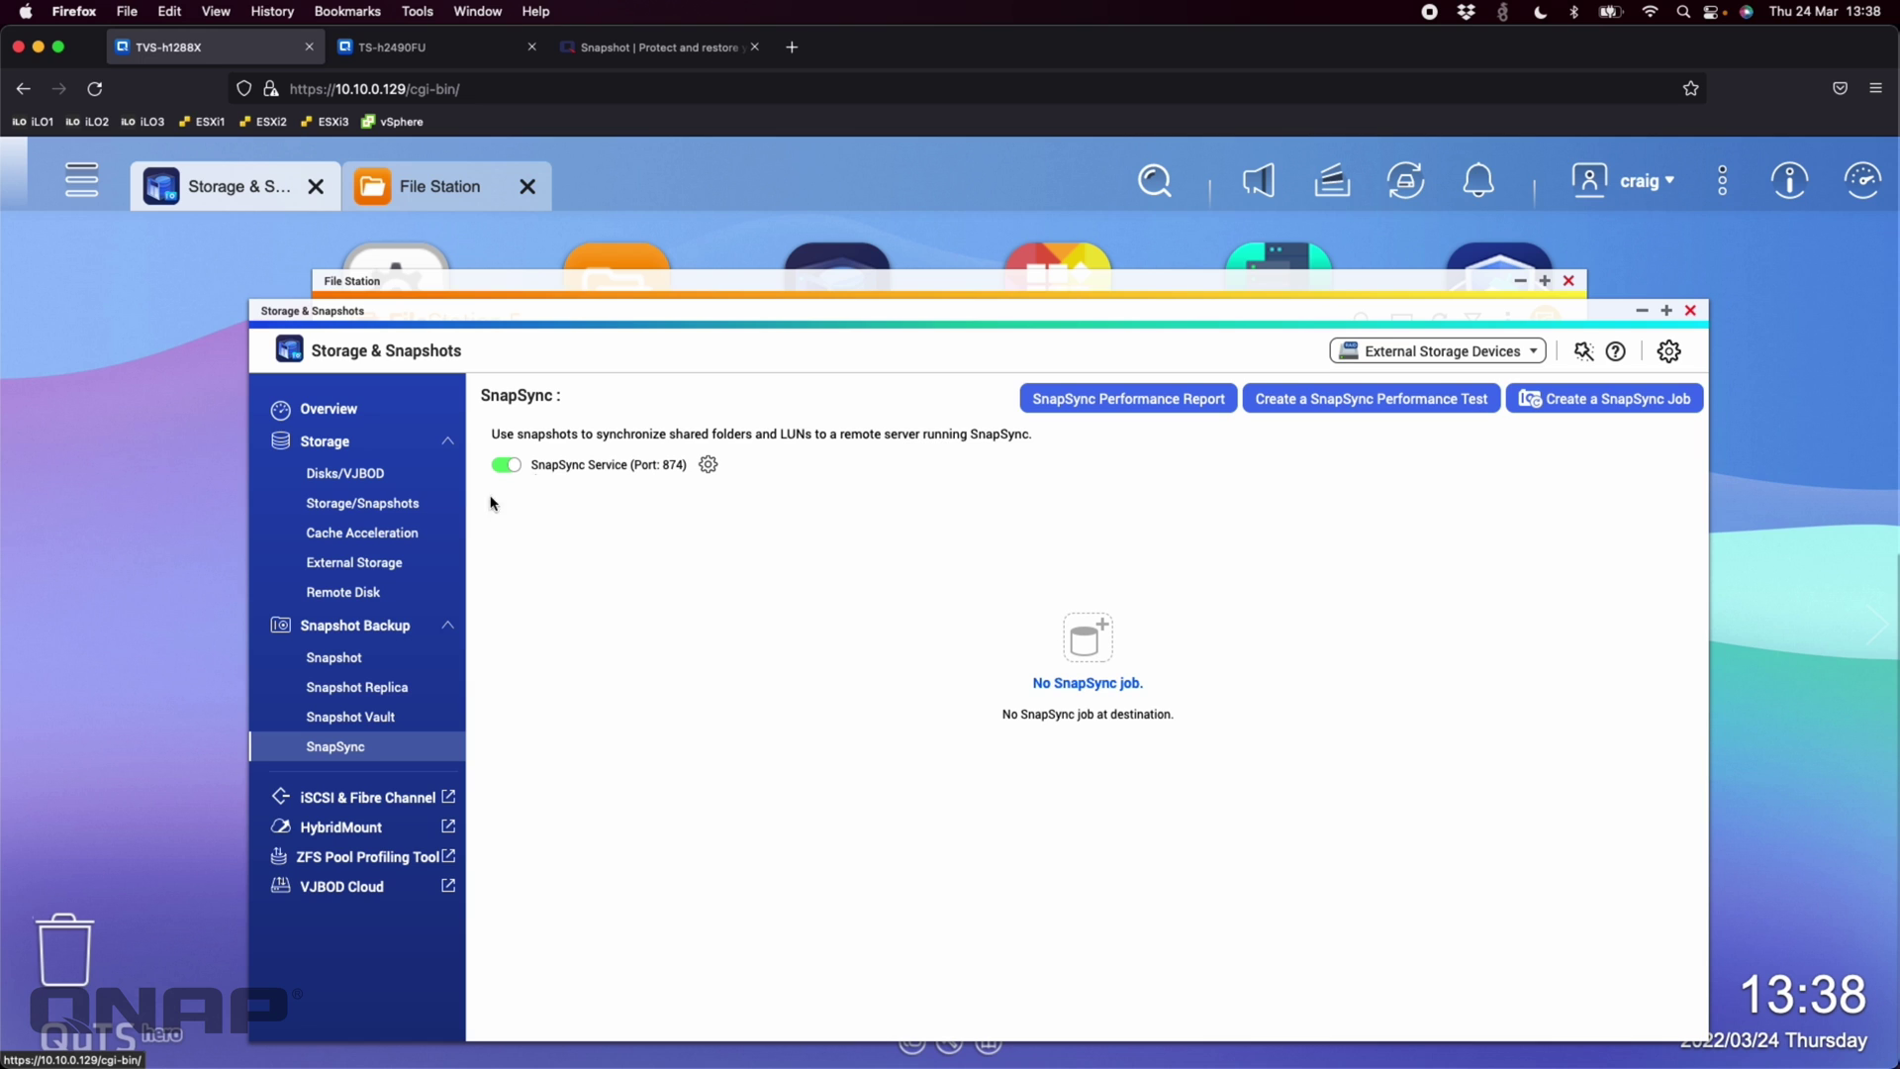
left_click(440, 47)
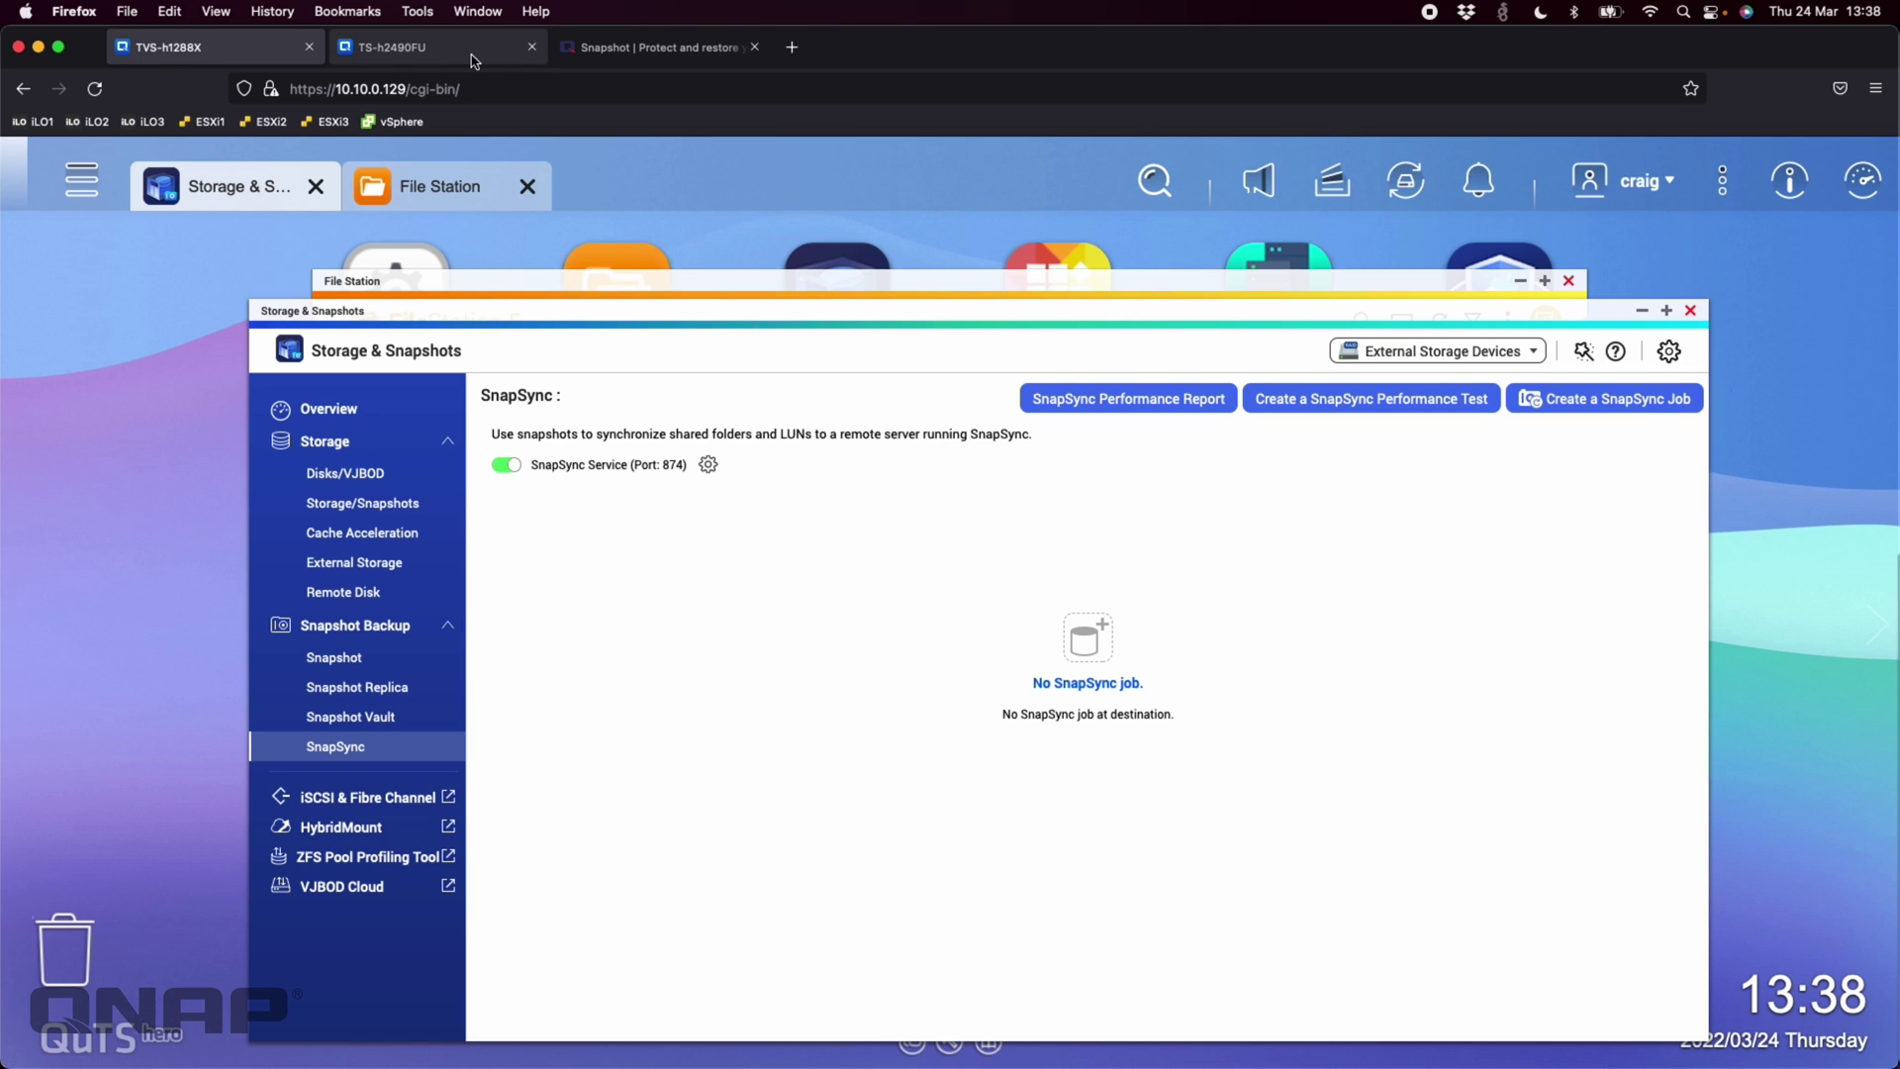
left_click(391, 749)
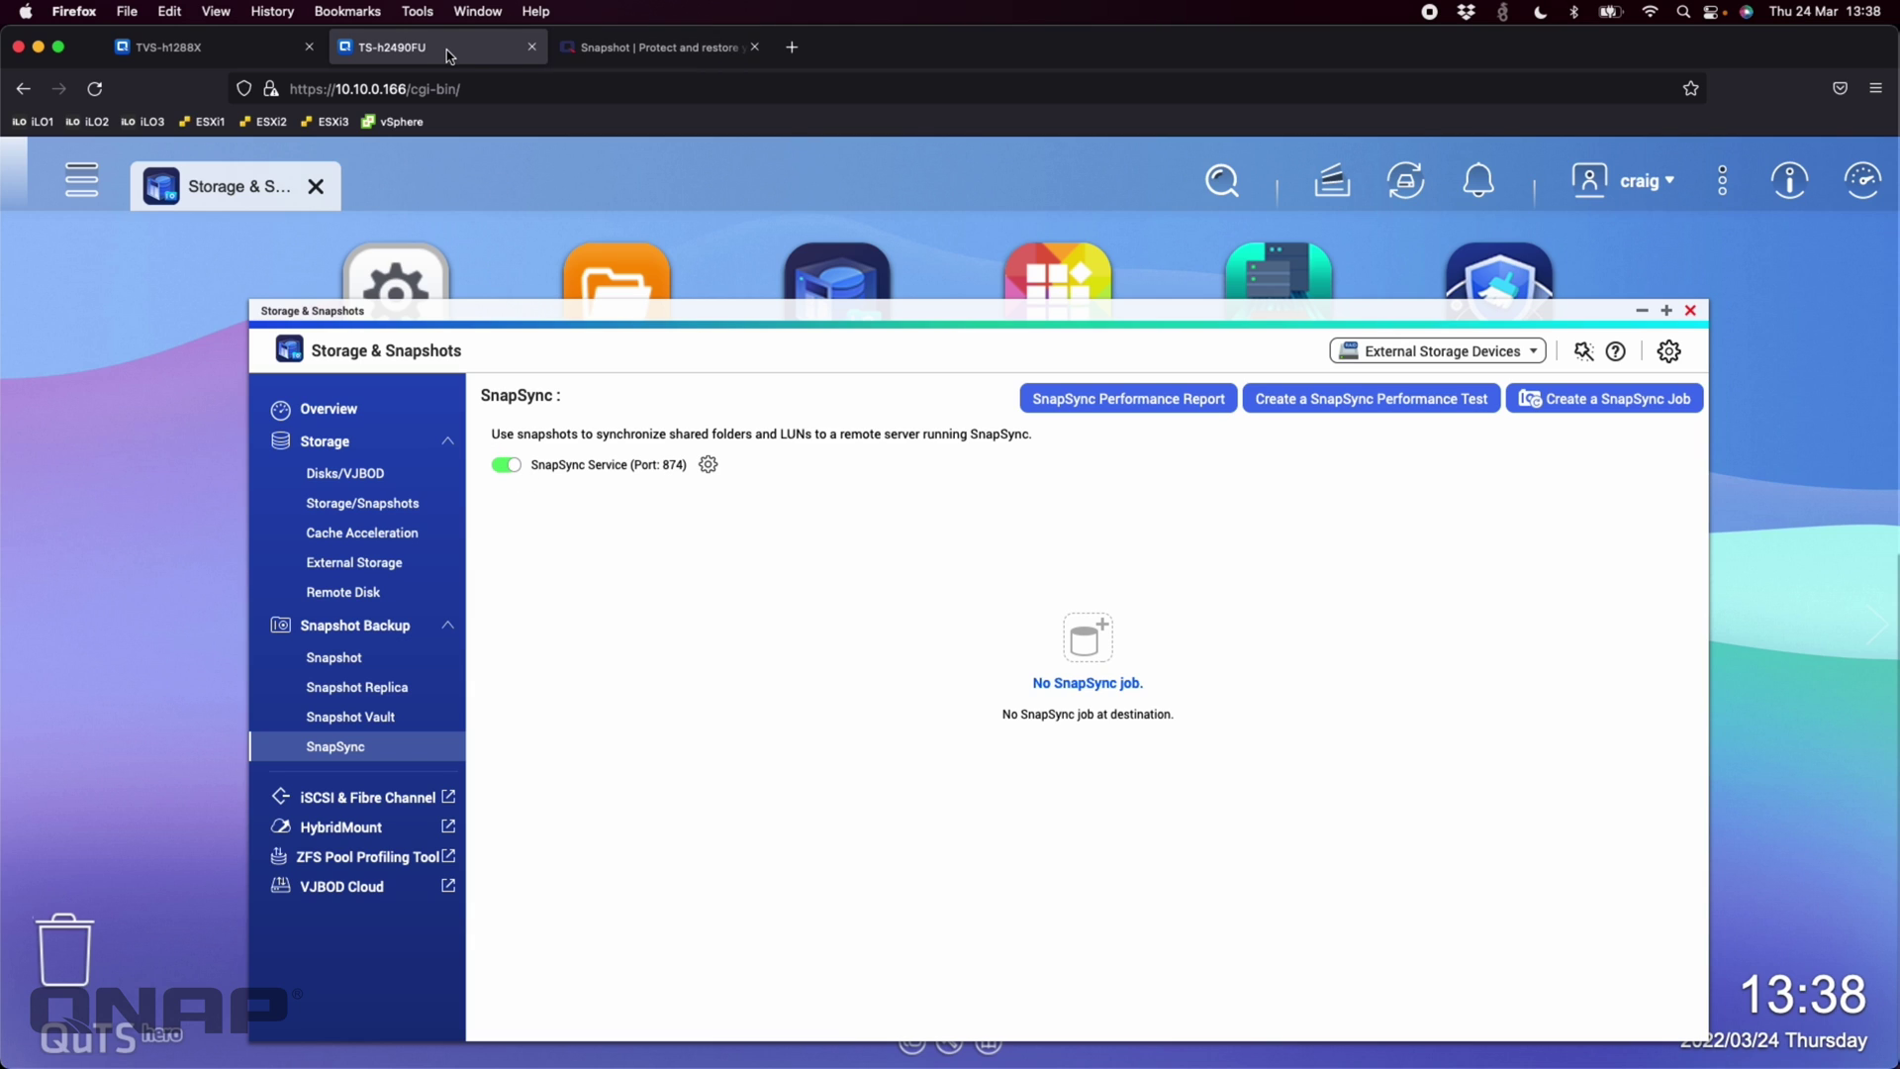
left_click(198, 49)
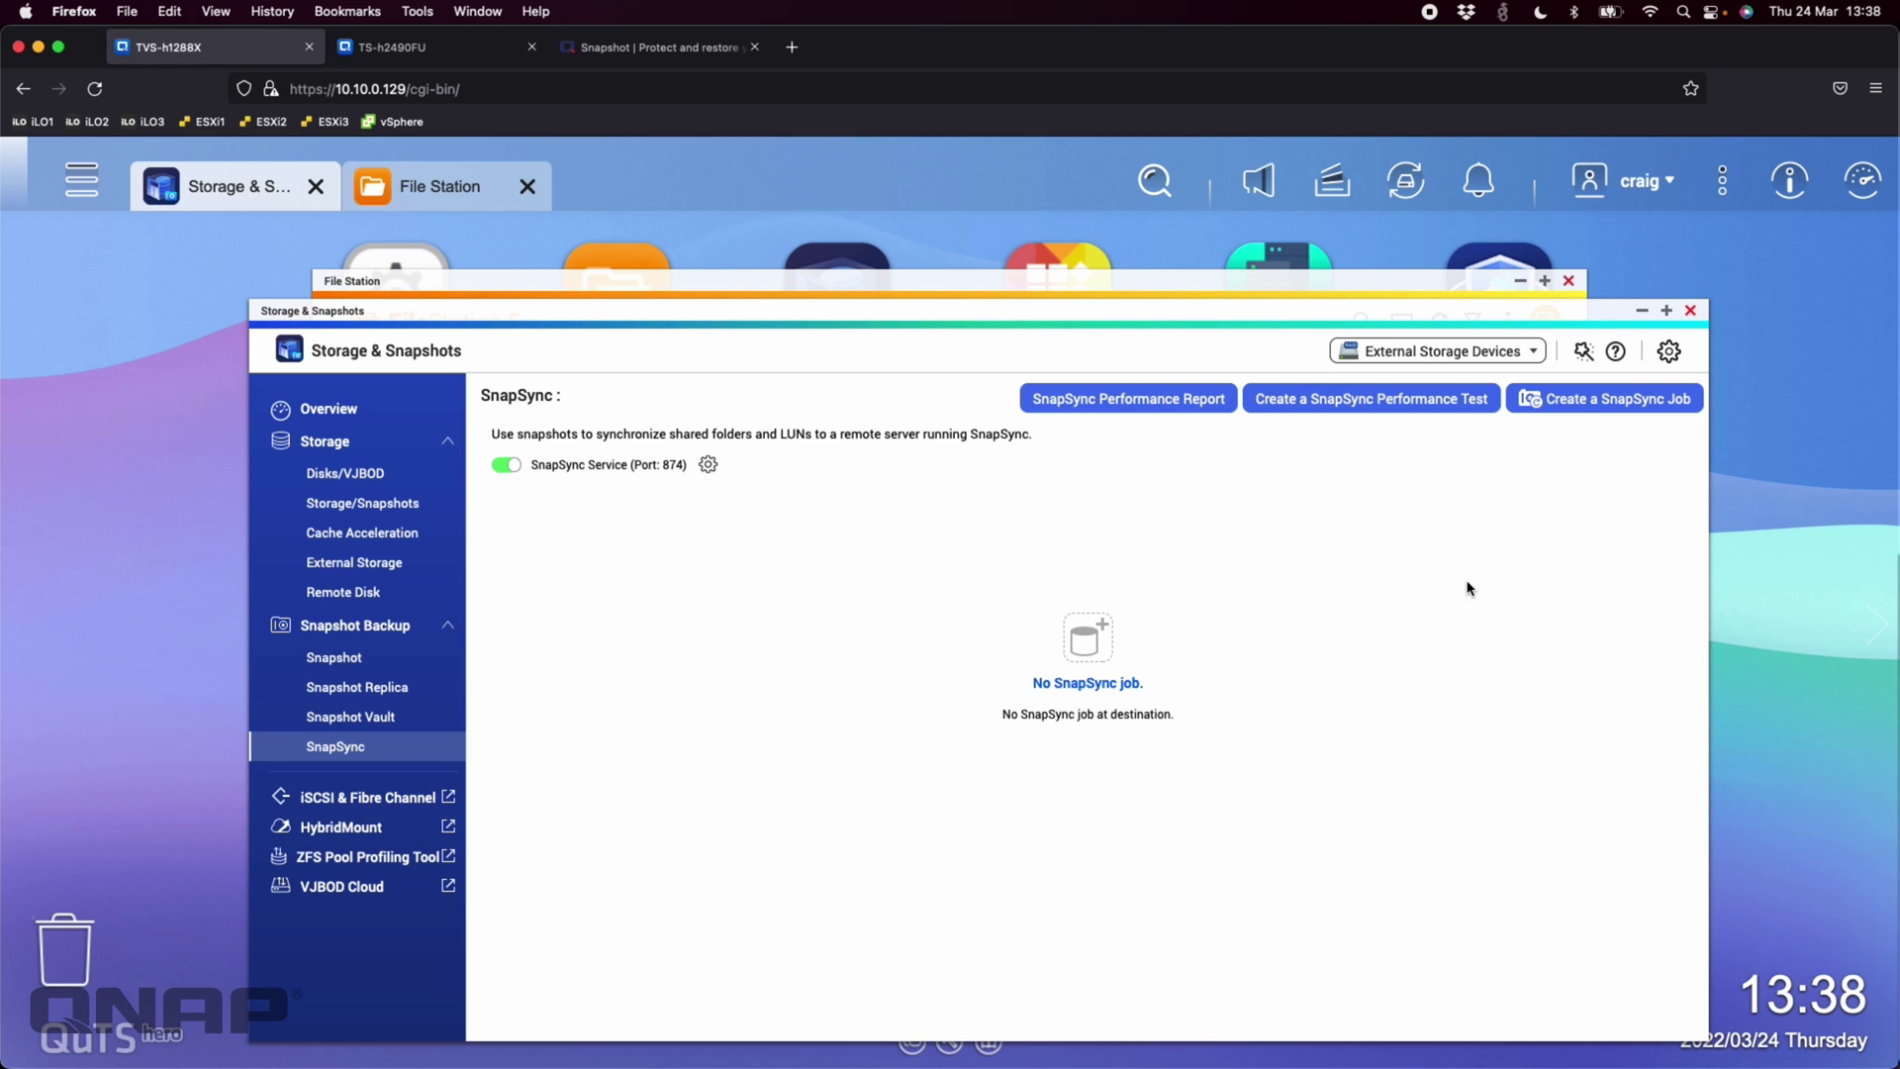
left_click(1605, 399)
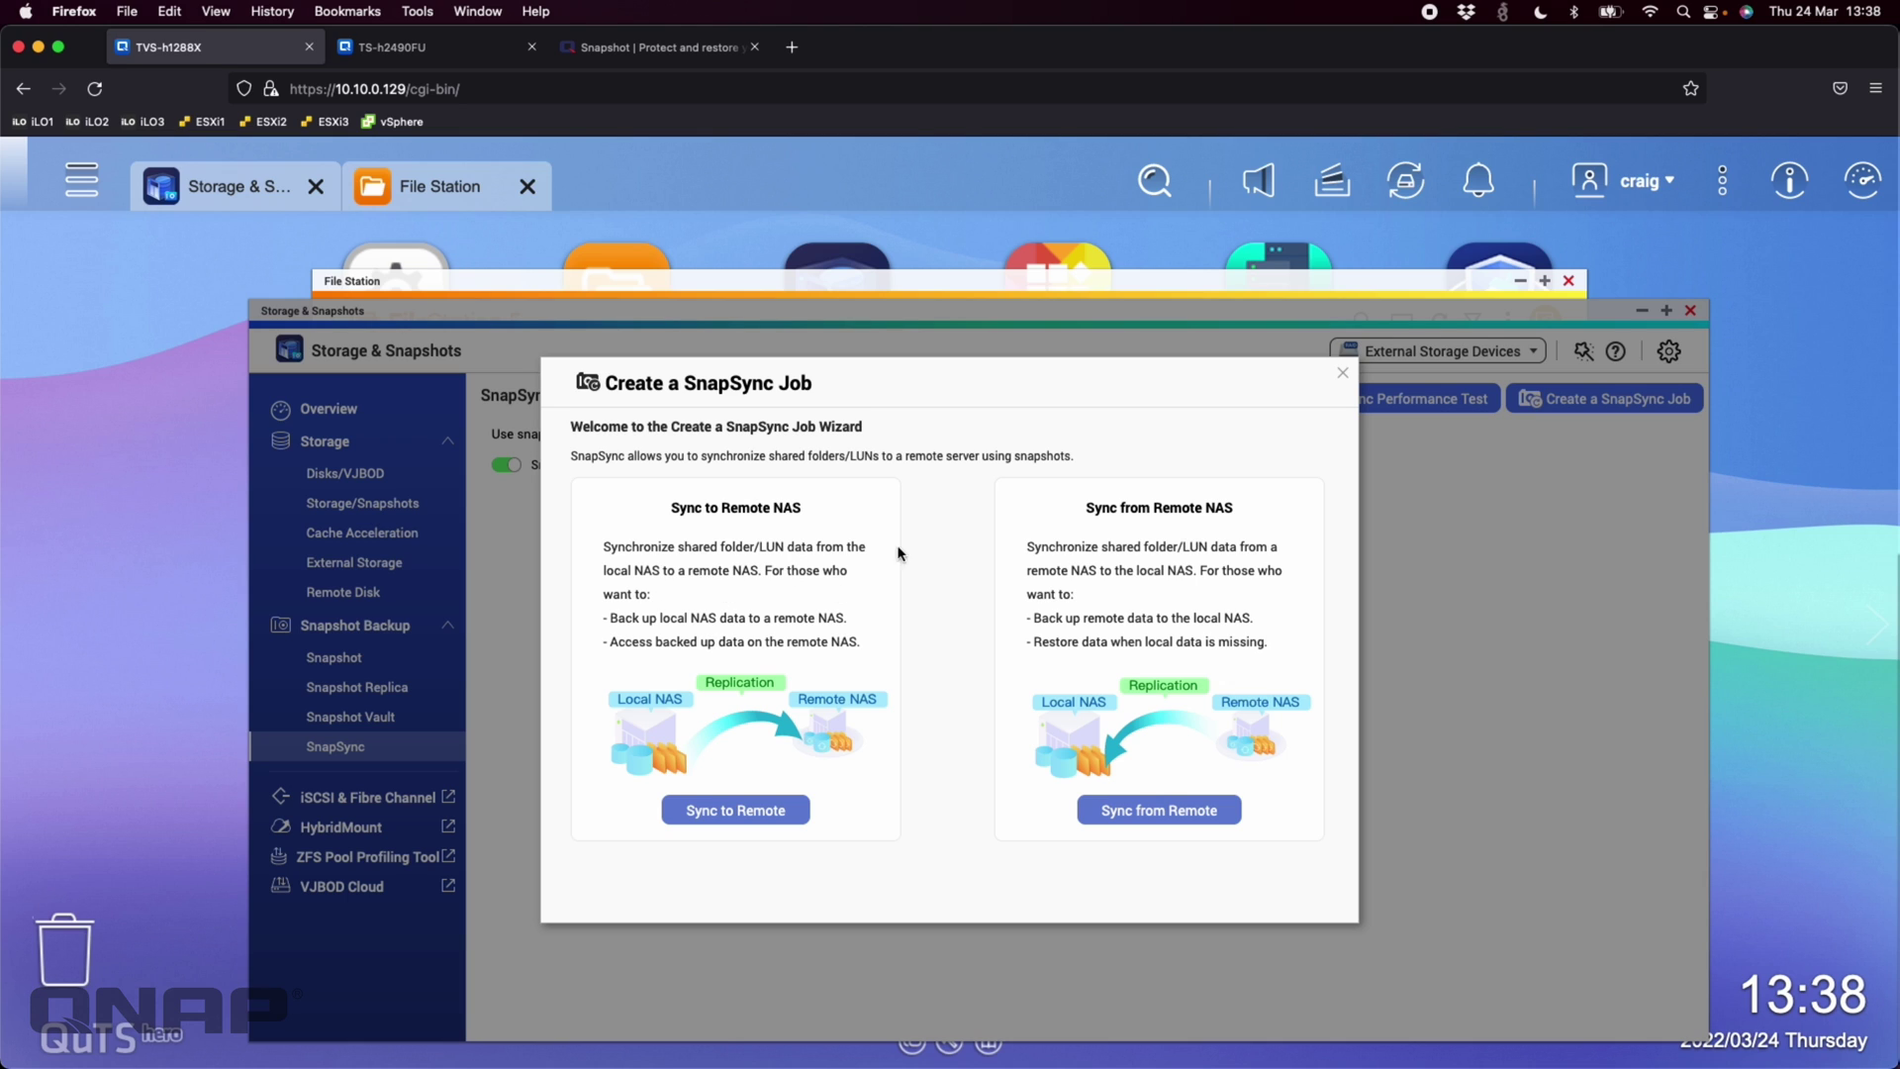
Choose Sync to Remote NAS with source ISO (Thick shared folder) on Storage Pool 1, job ISO_rep
left_click(732, 817)
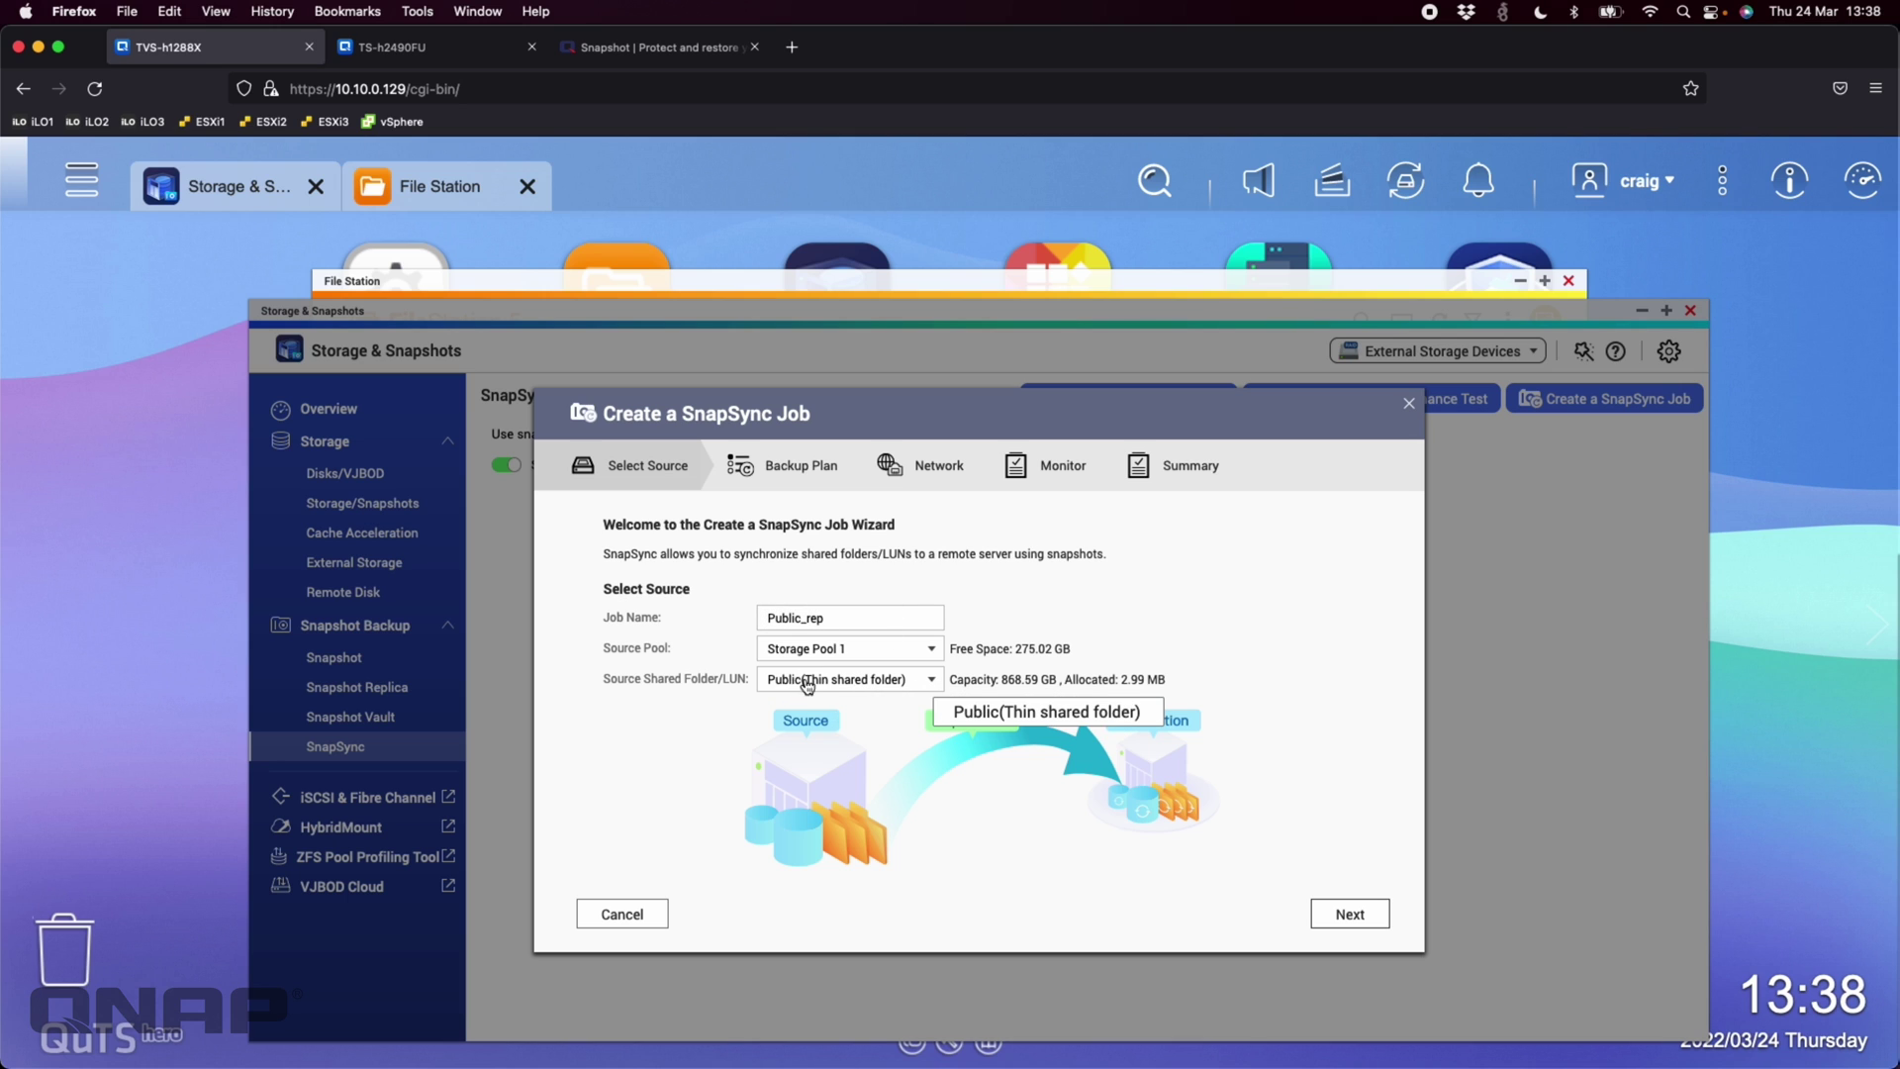
left_click(931, 679)
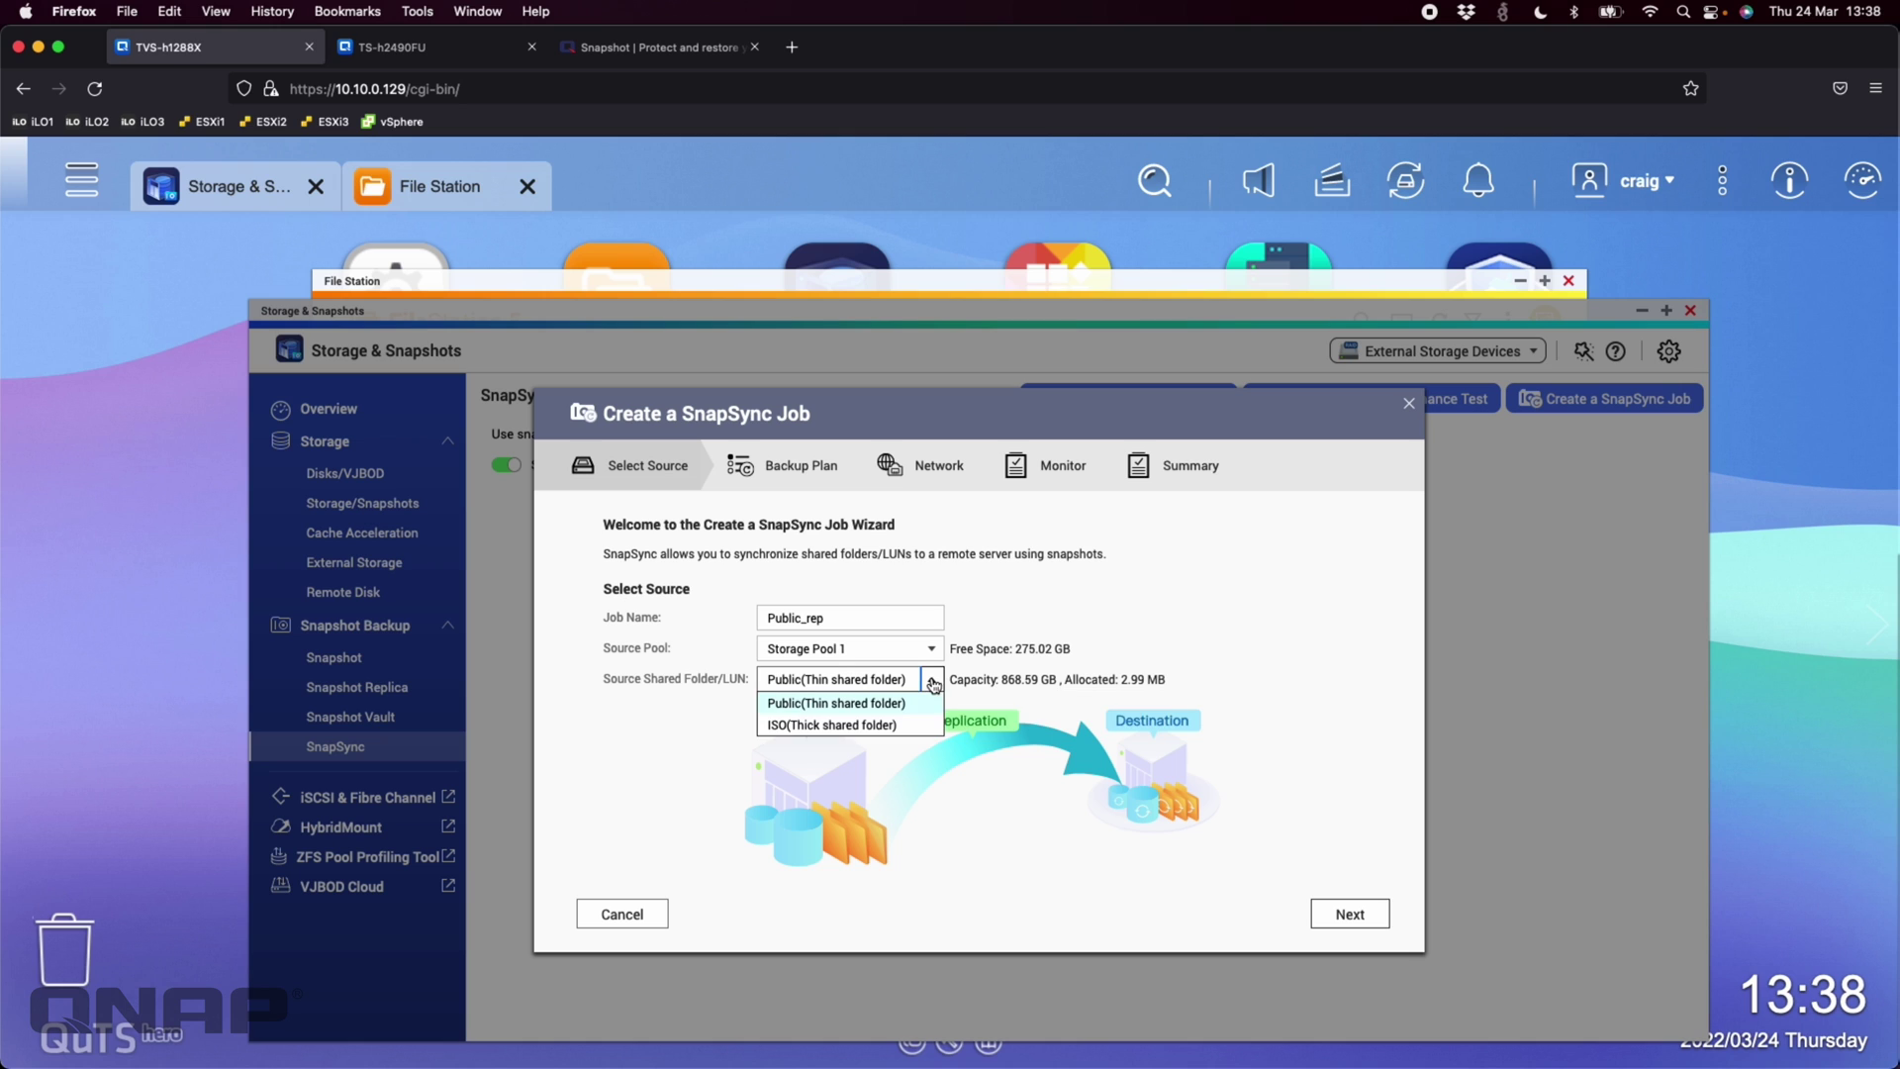
left_click(834, 728)
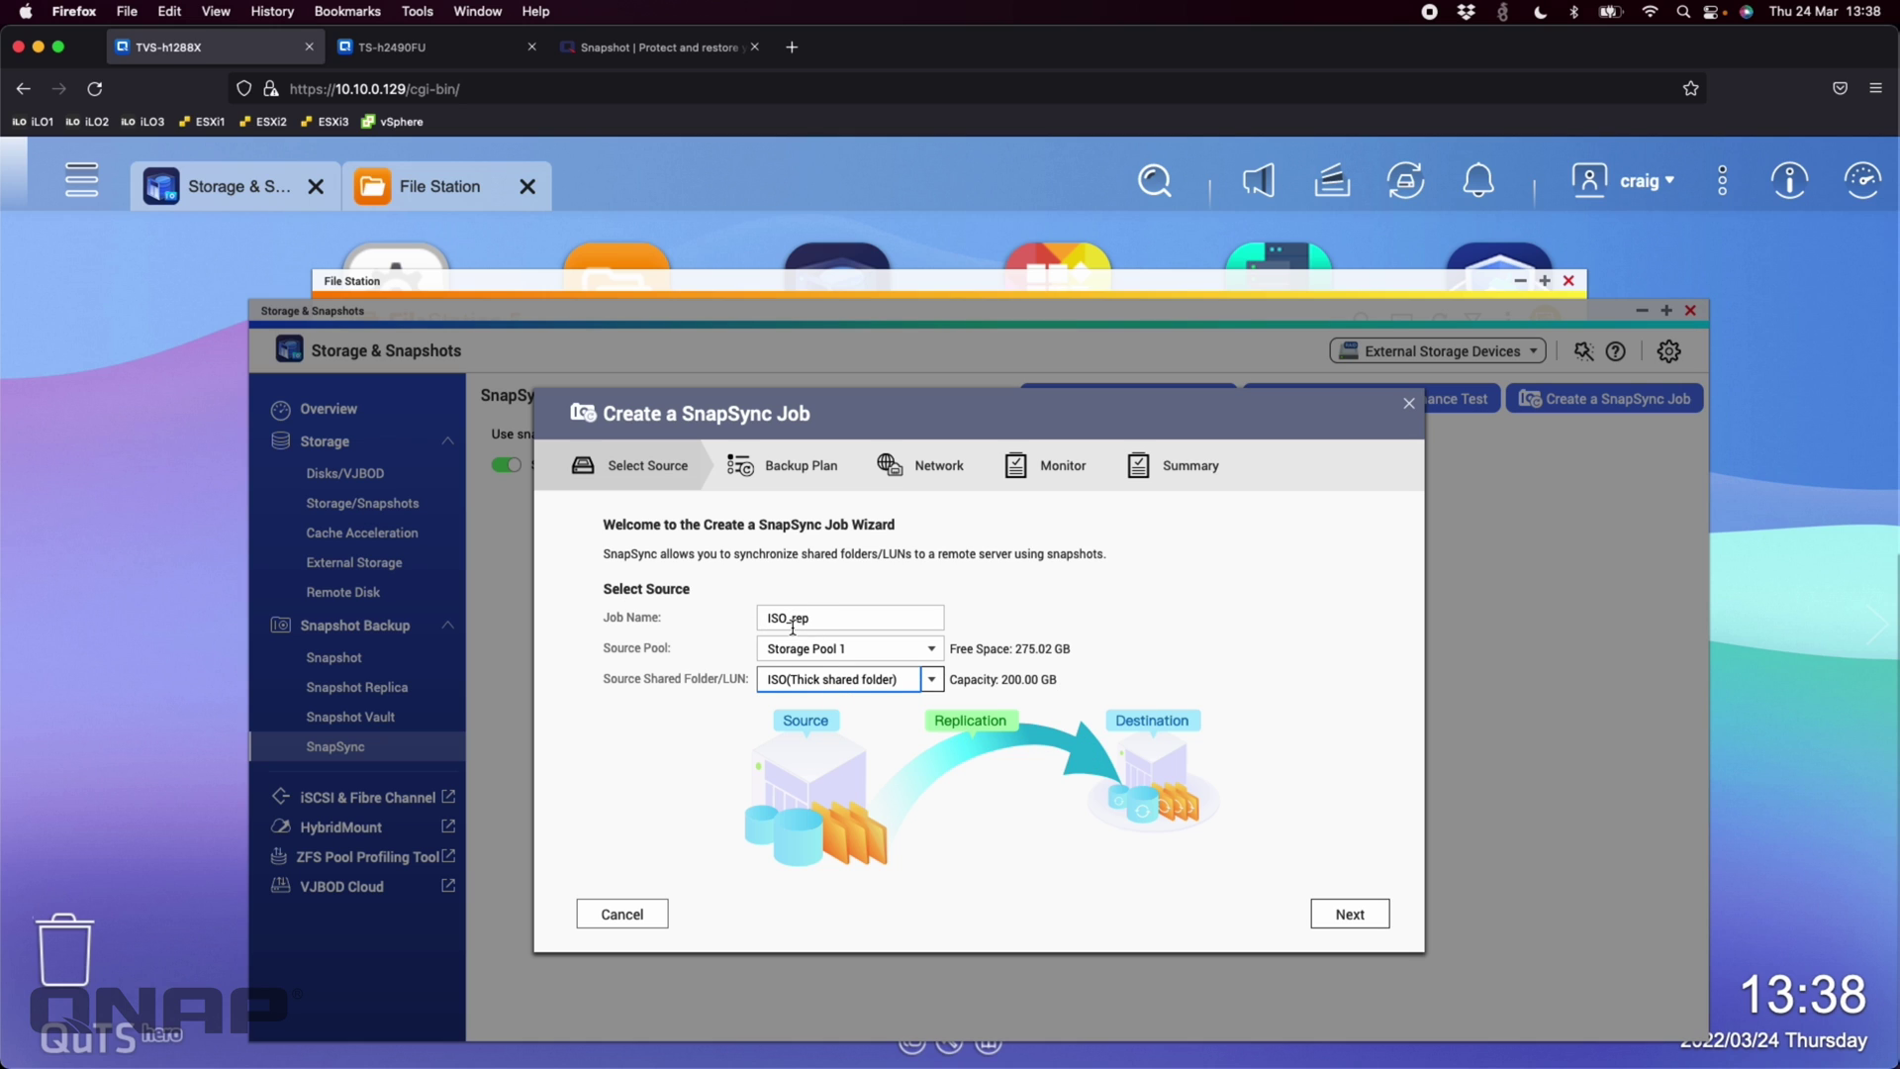
left_click(830, 618)
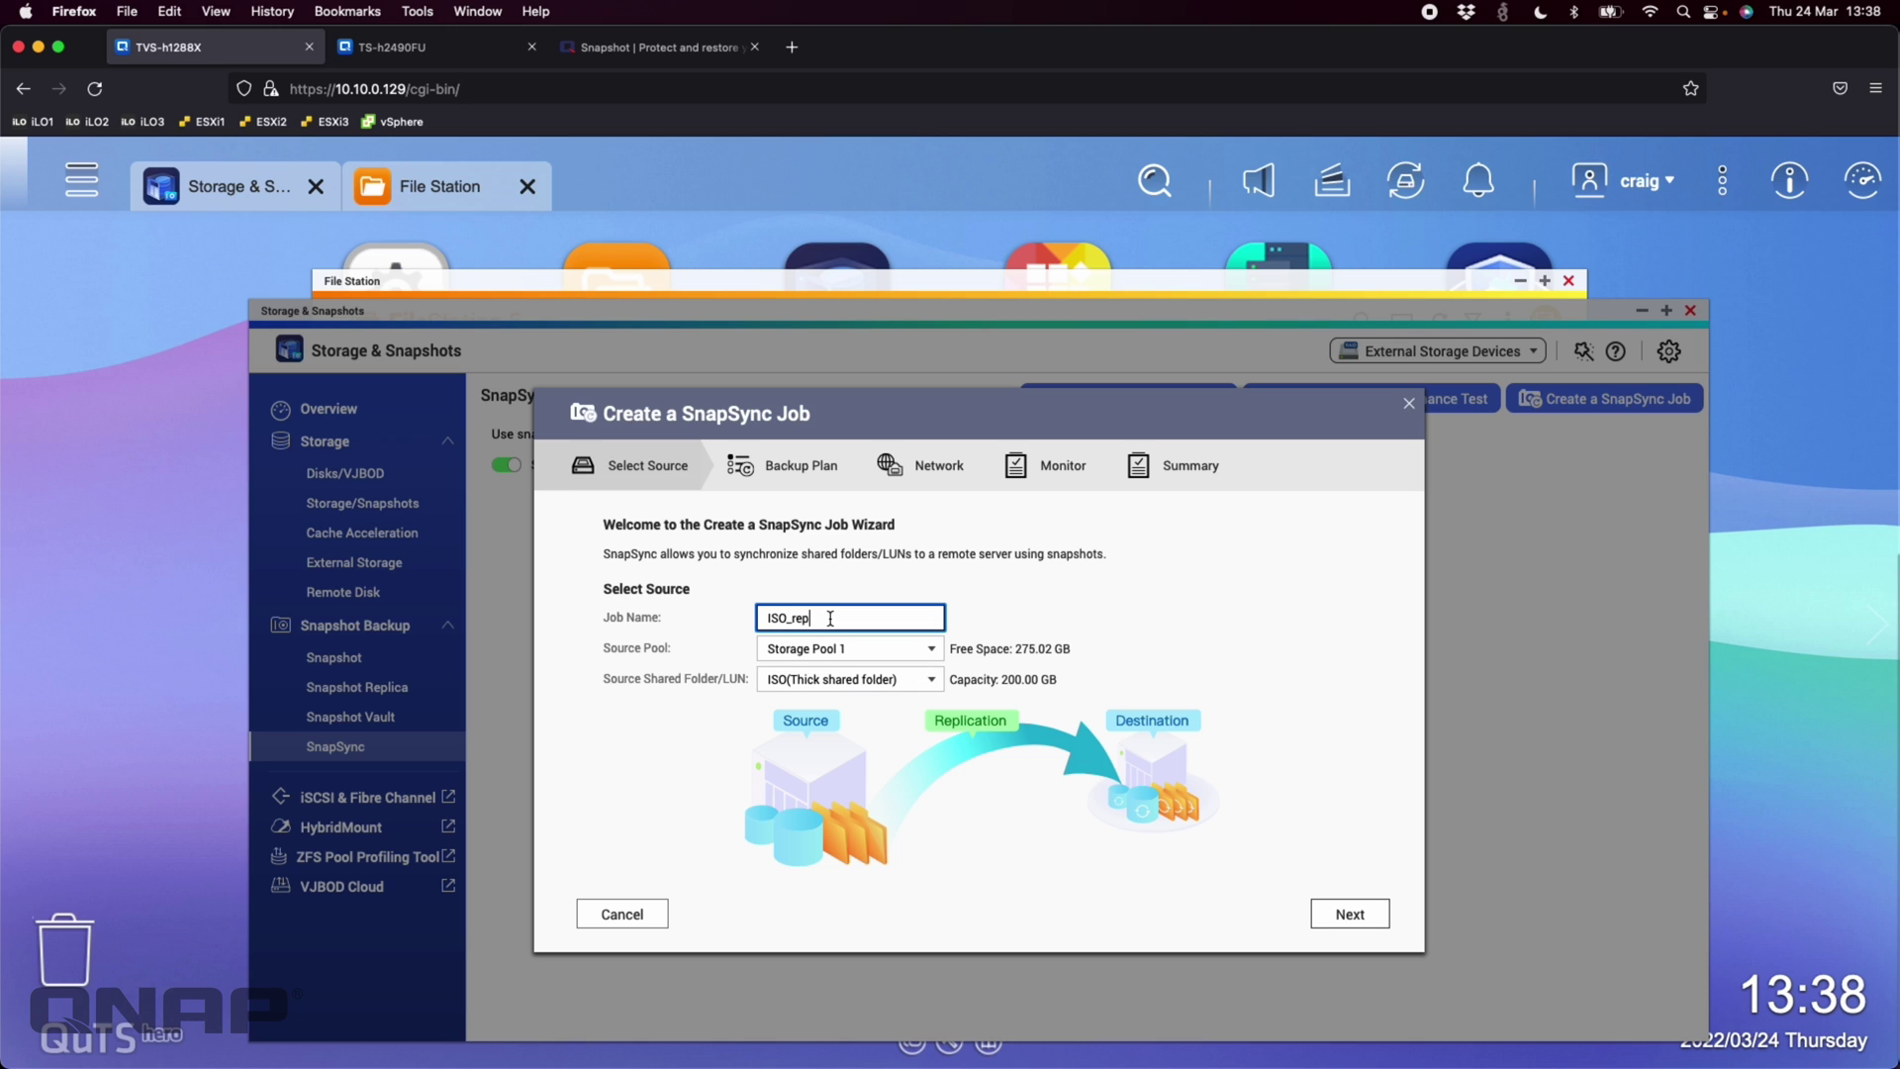
left_click(925, 650)
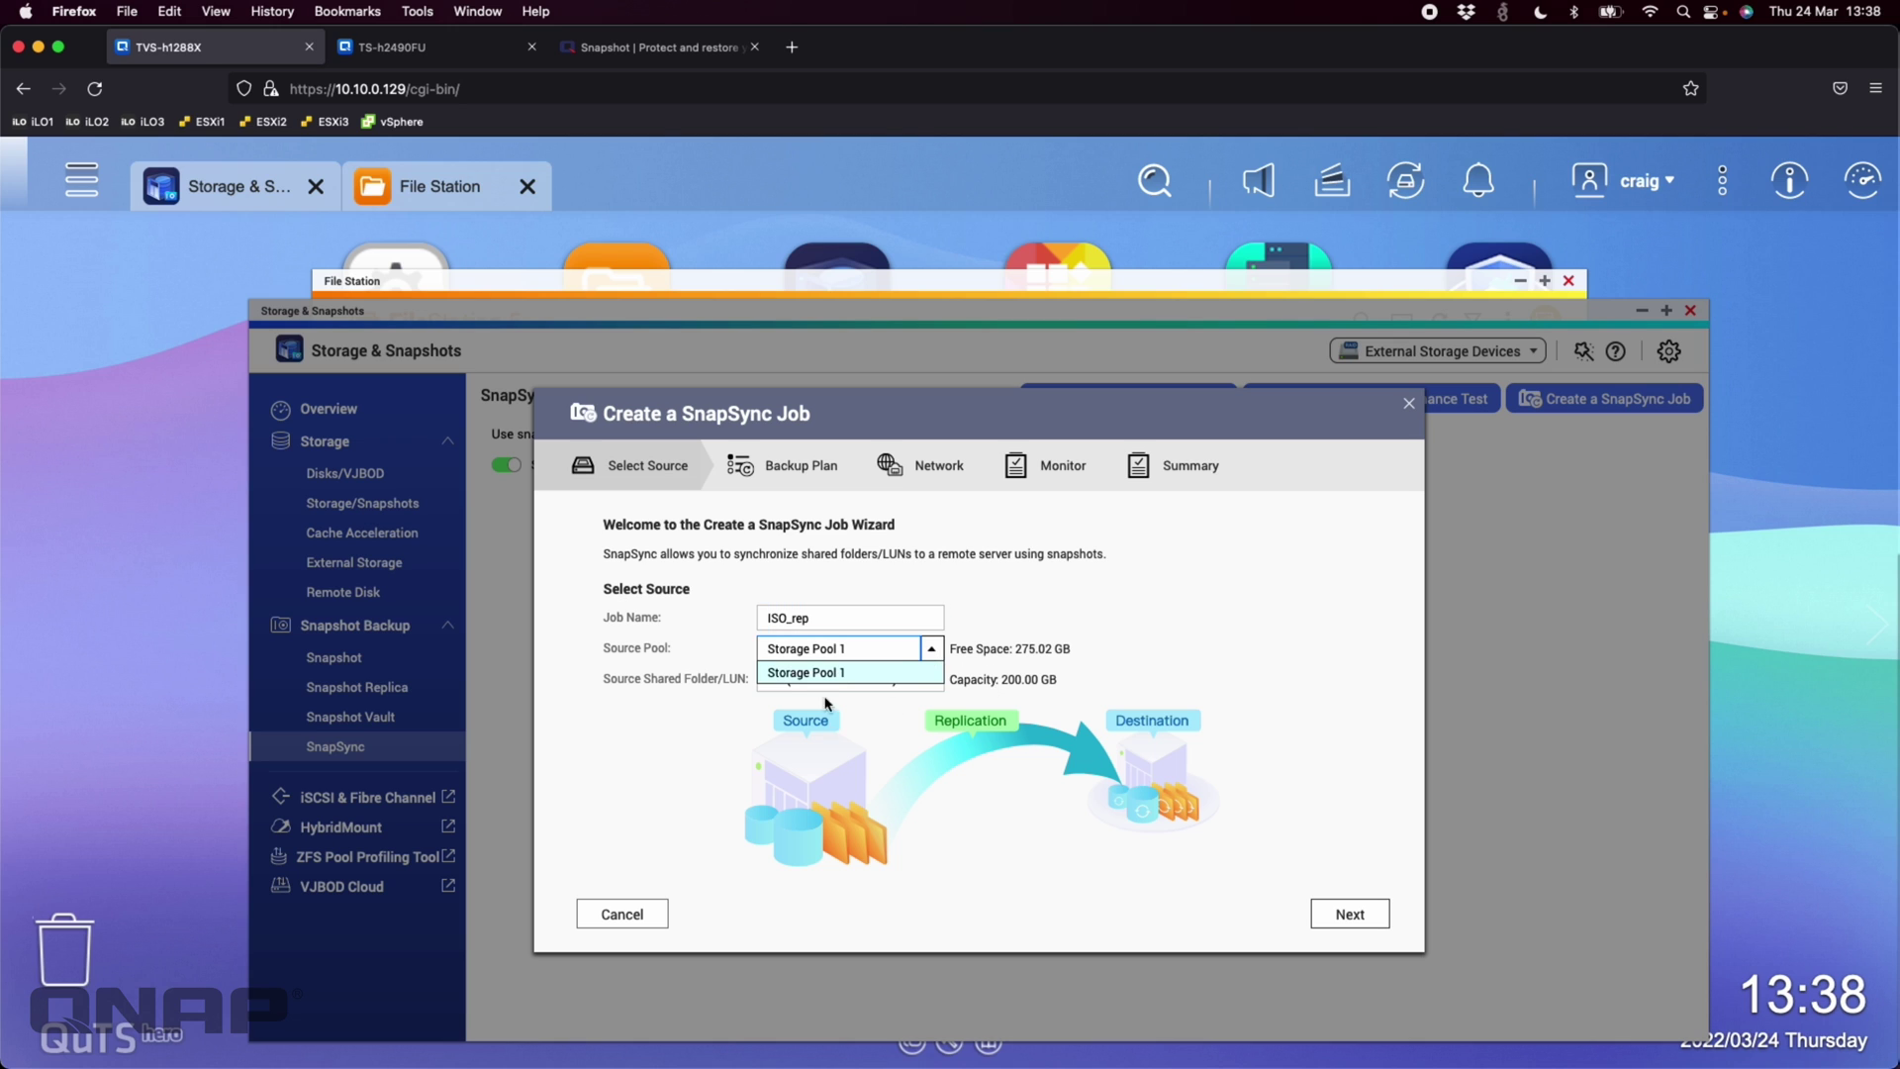
left_click(917, 787)
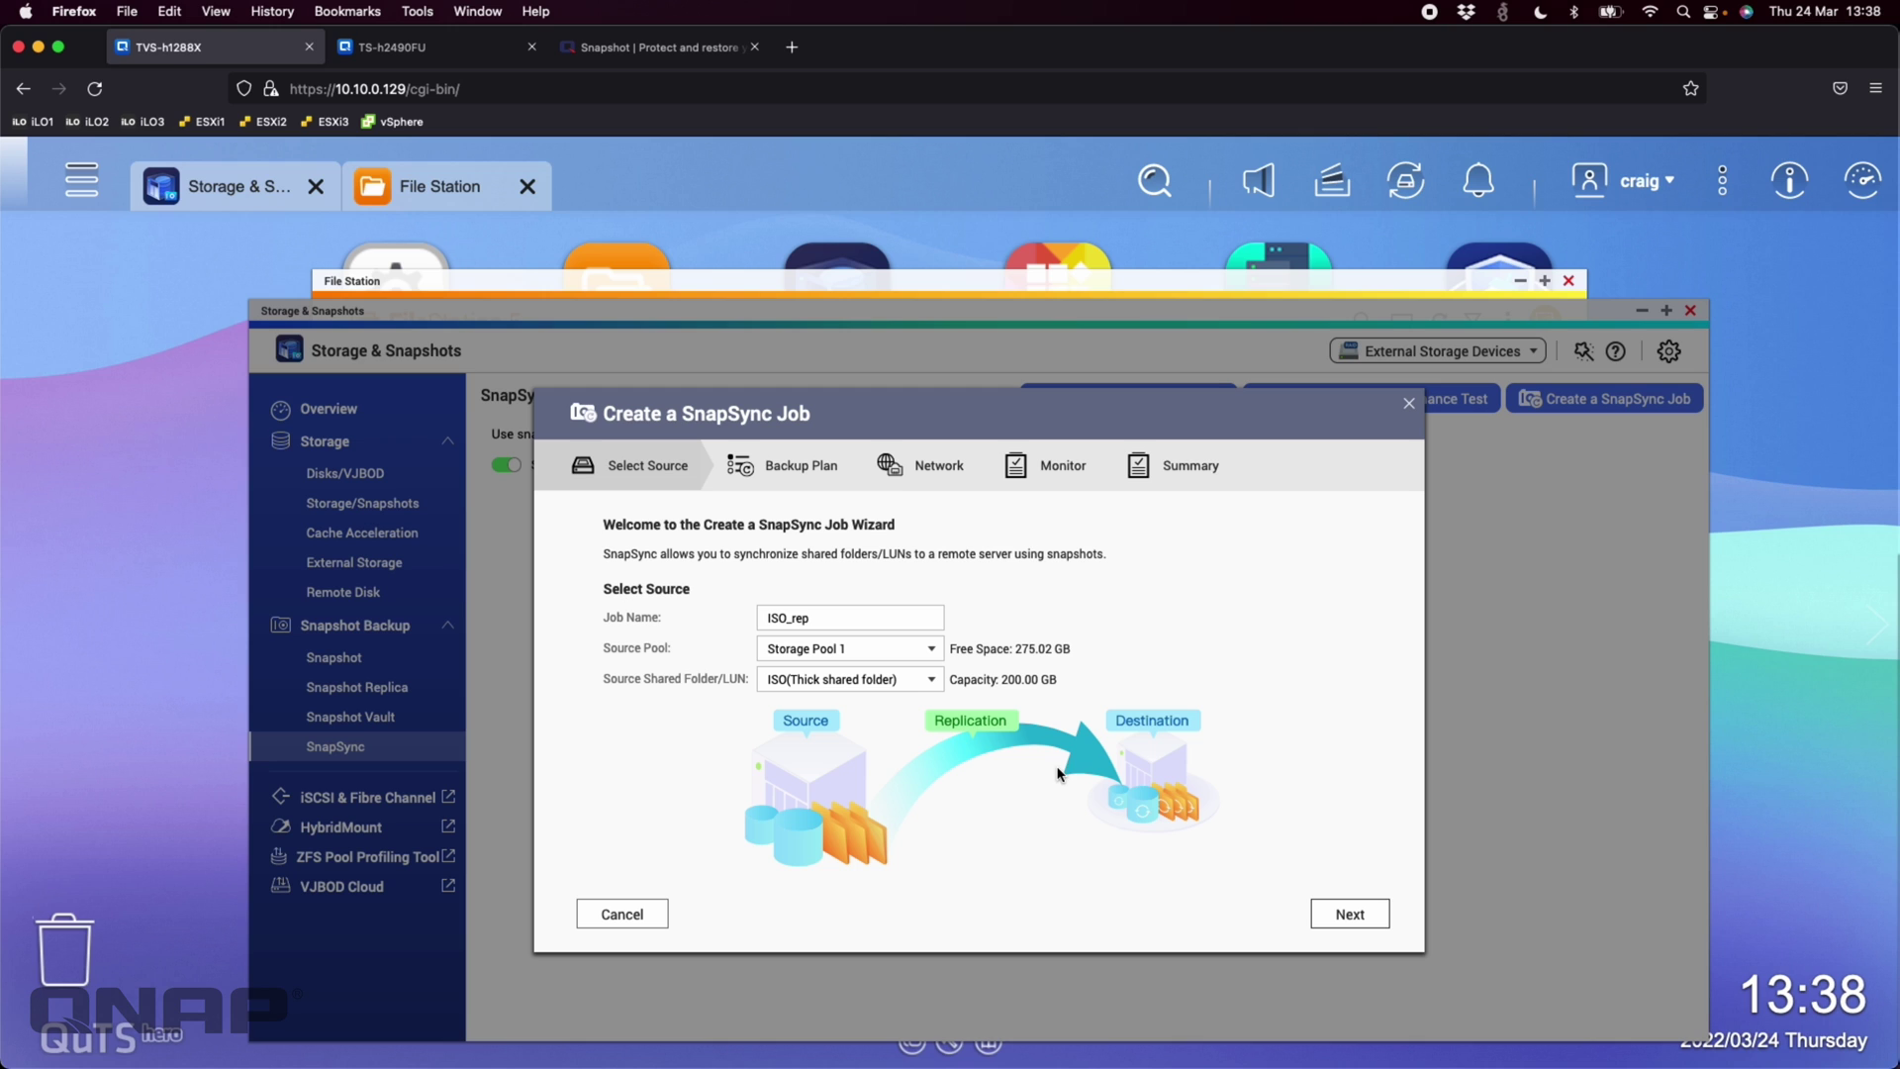
Connect to destination TS-h2490FU by entering the account user name and password
left_click(1350, 914)
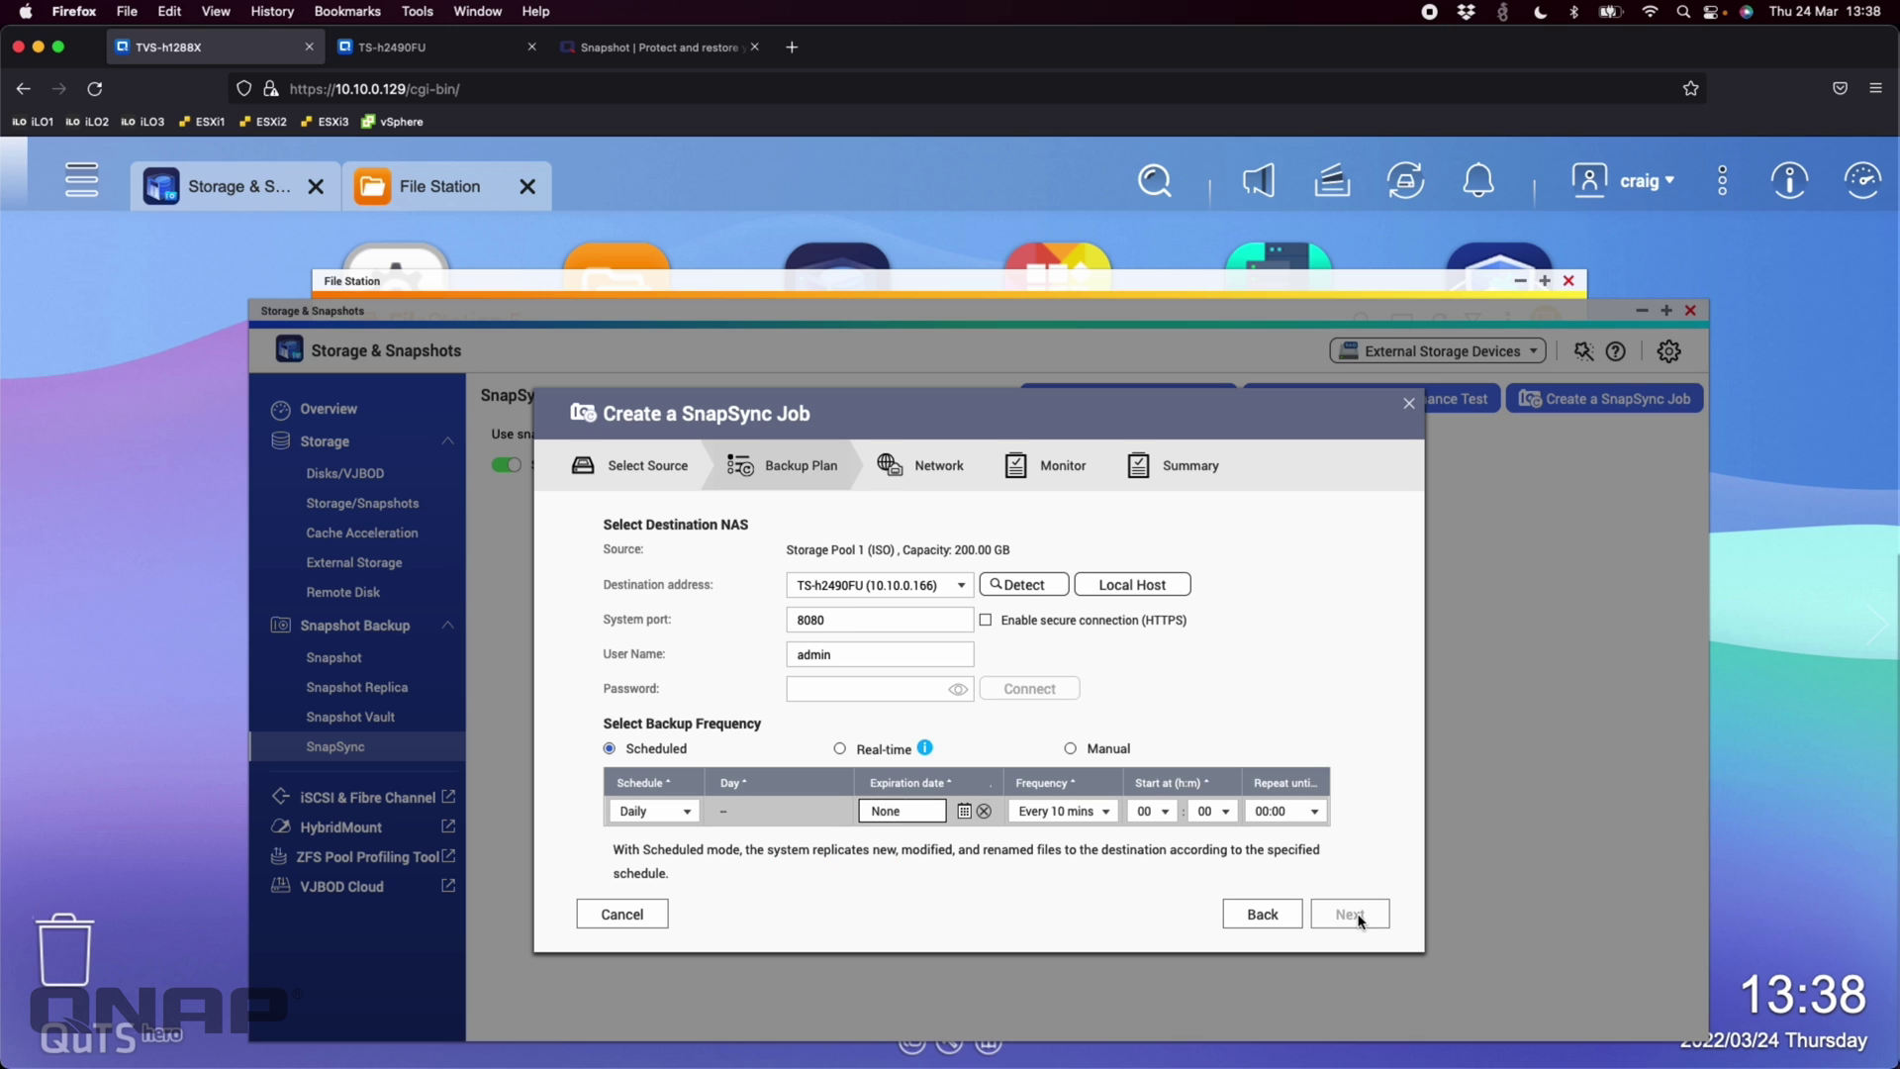
left_click(960, 586)
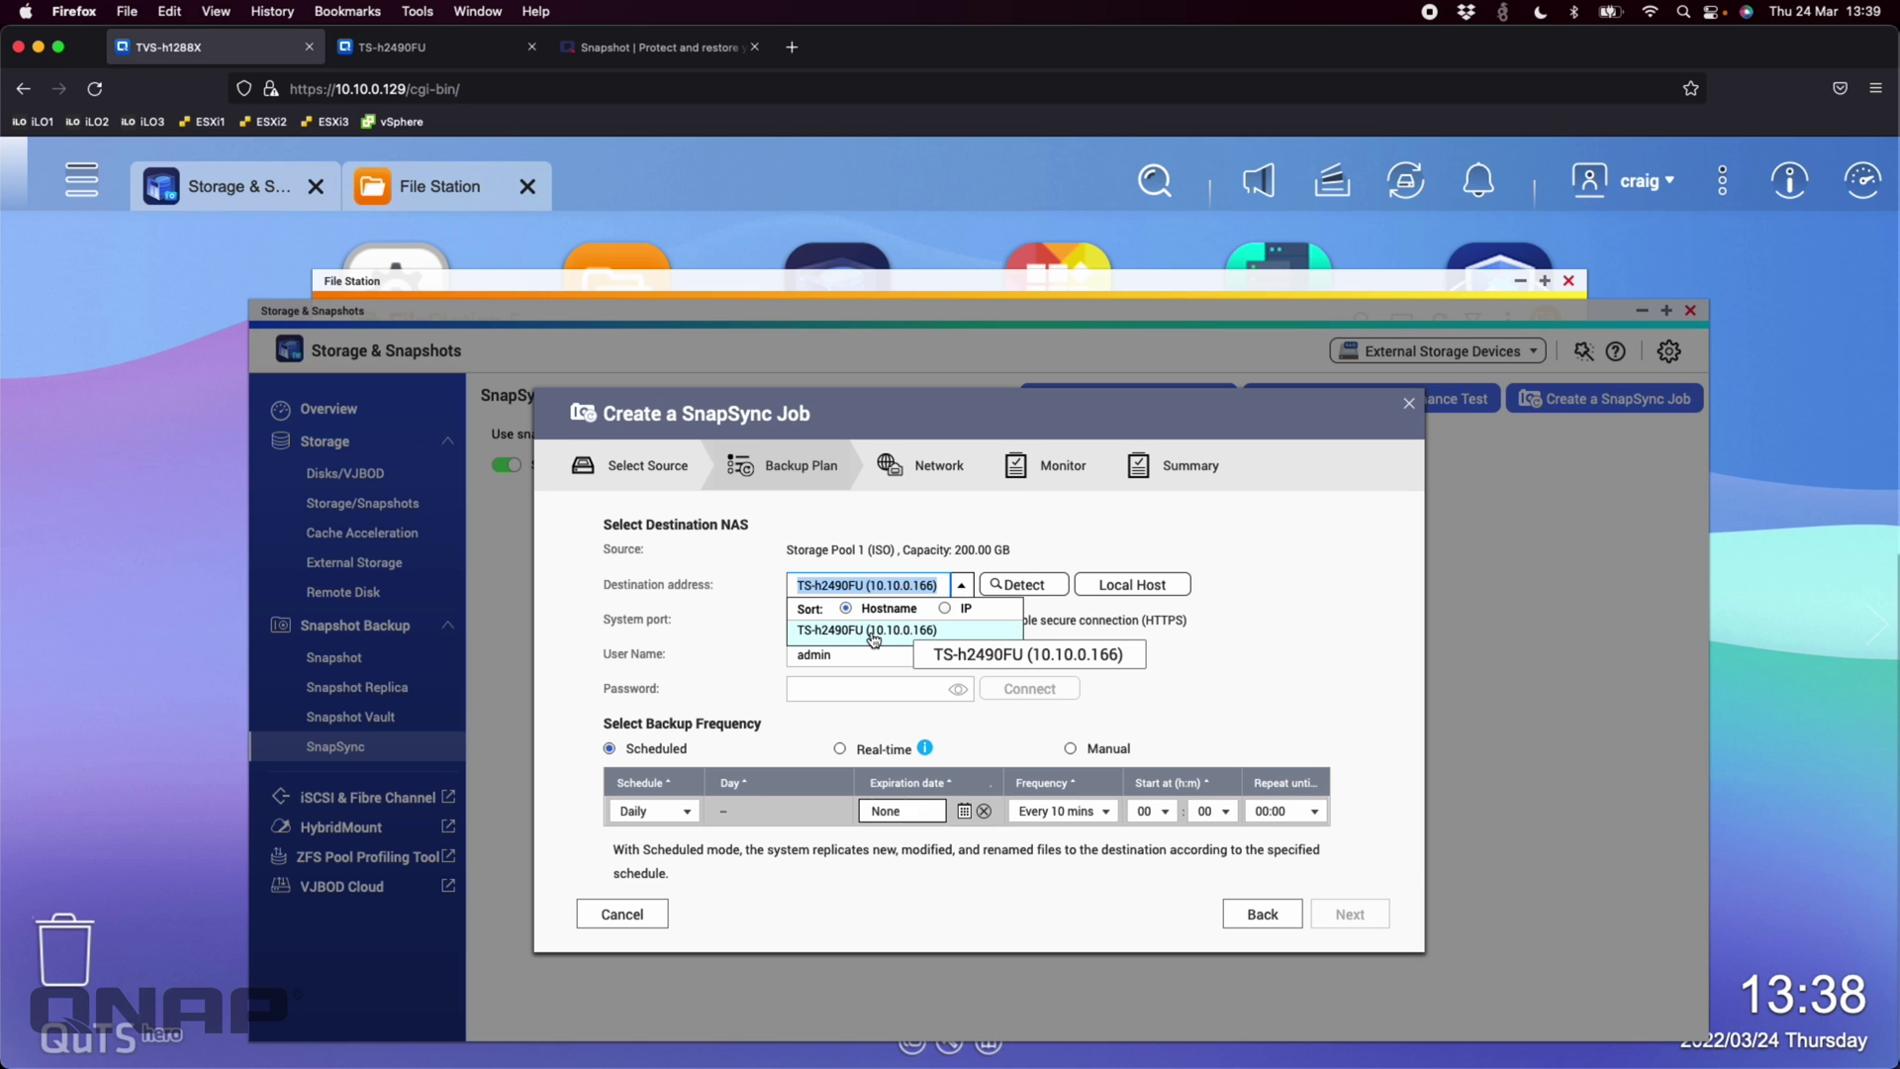
left_click(873, 638)
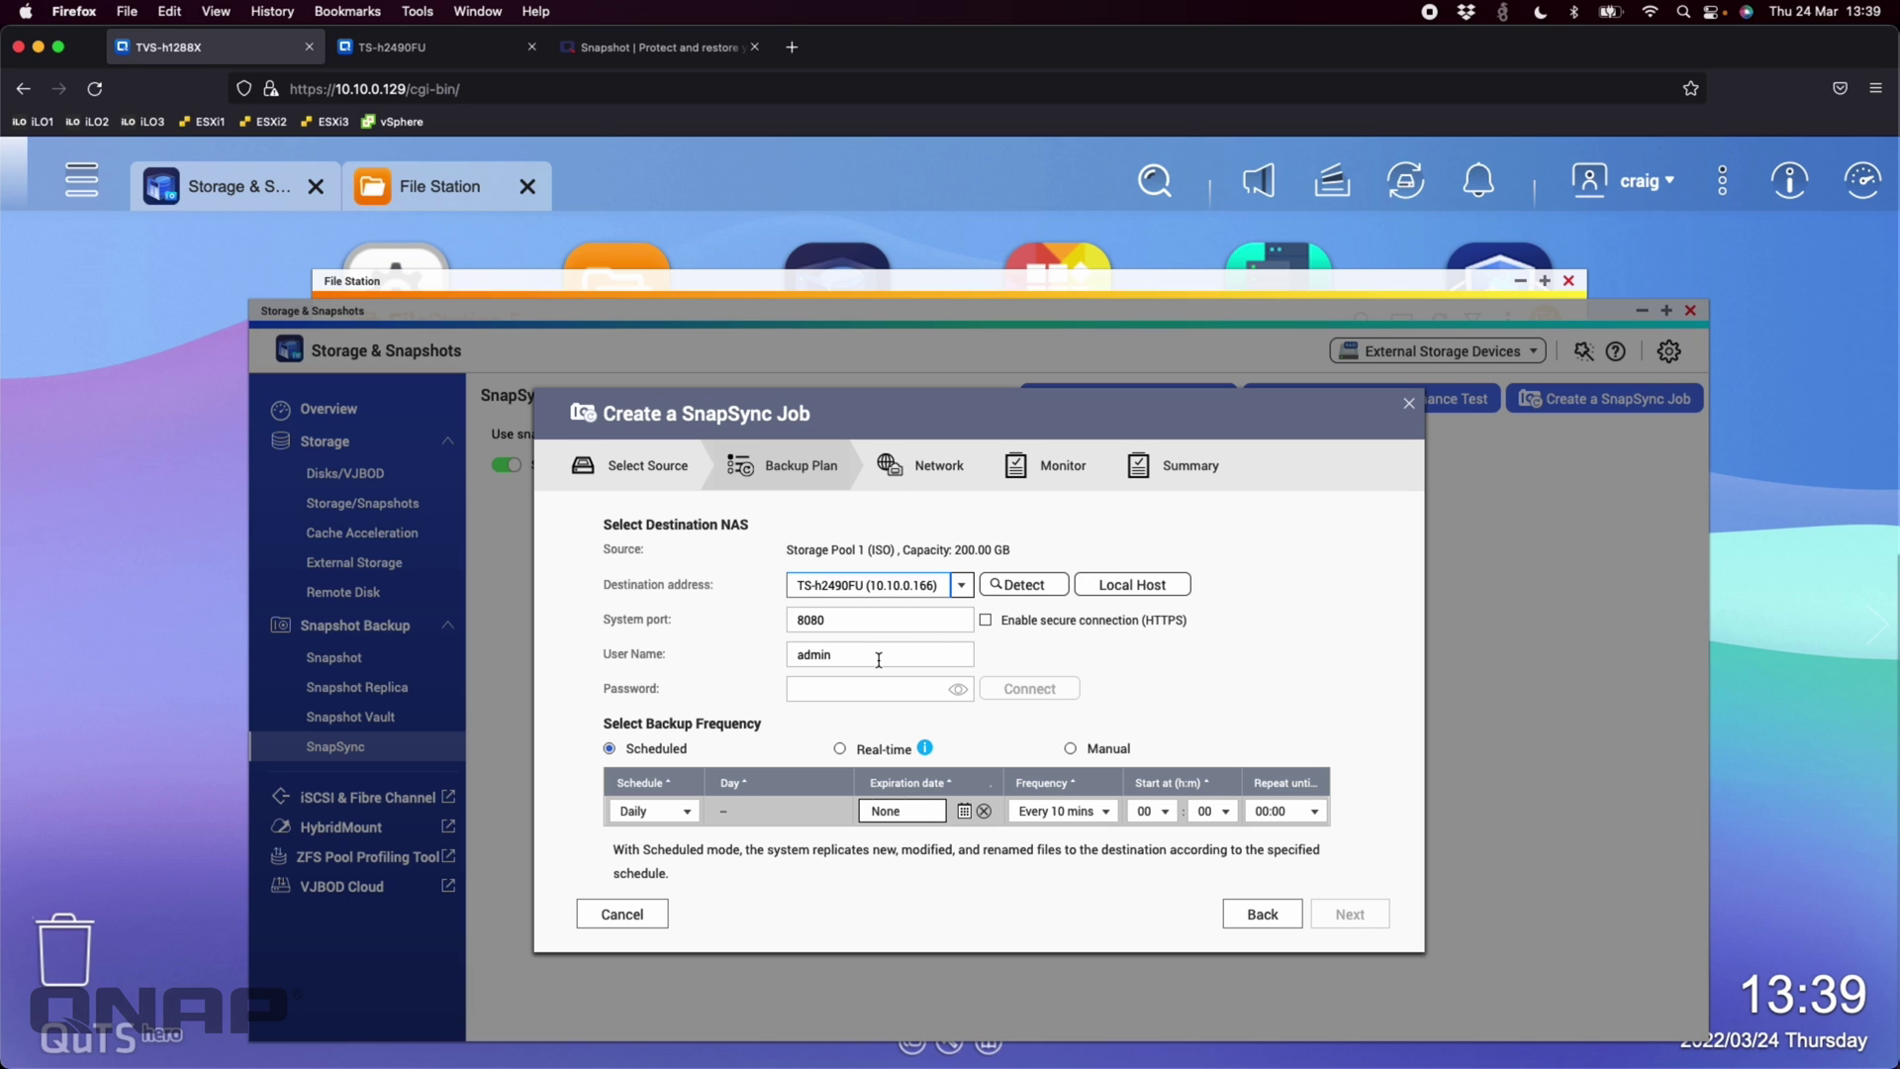
double_click(845, 657)
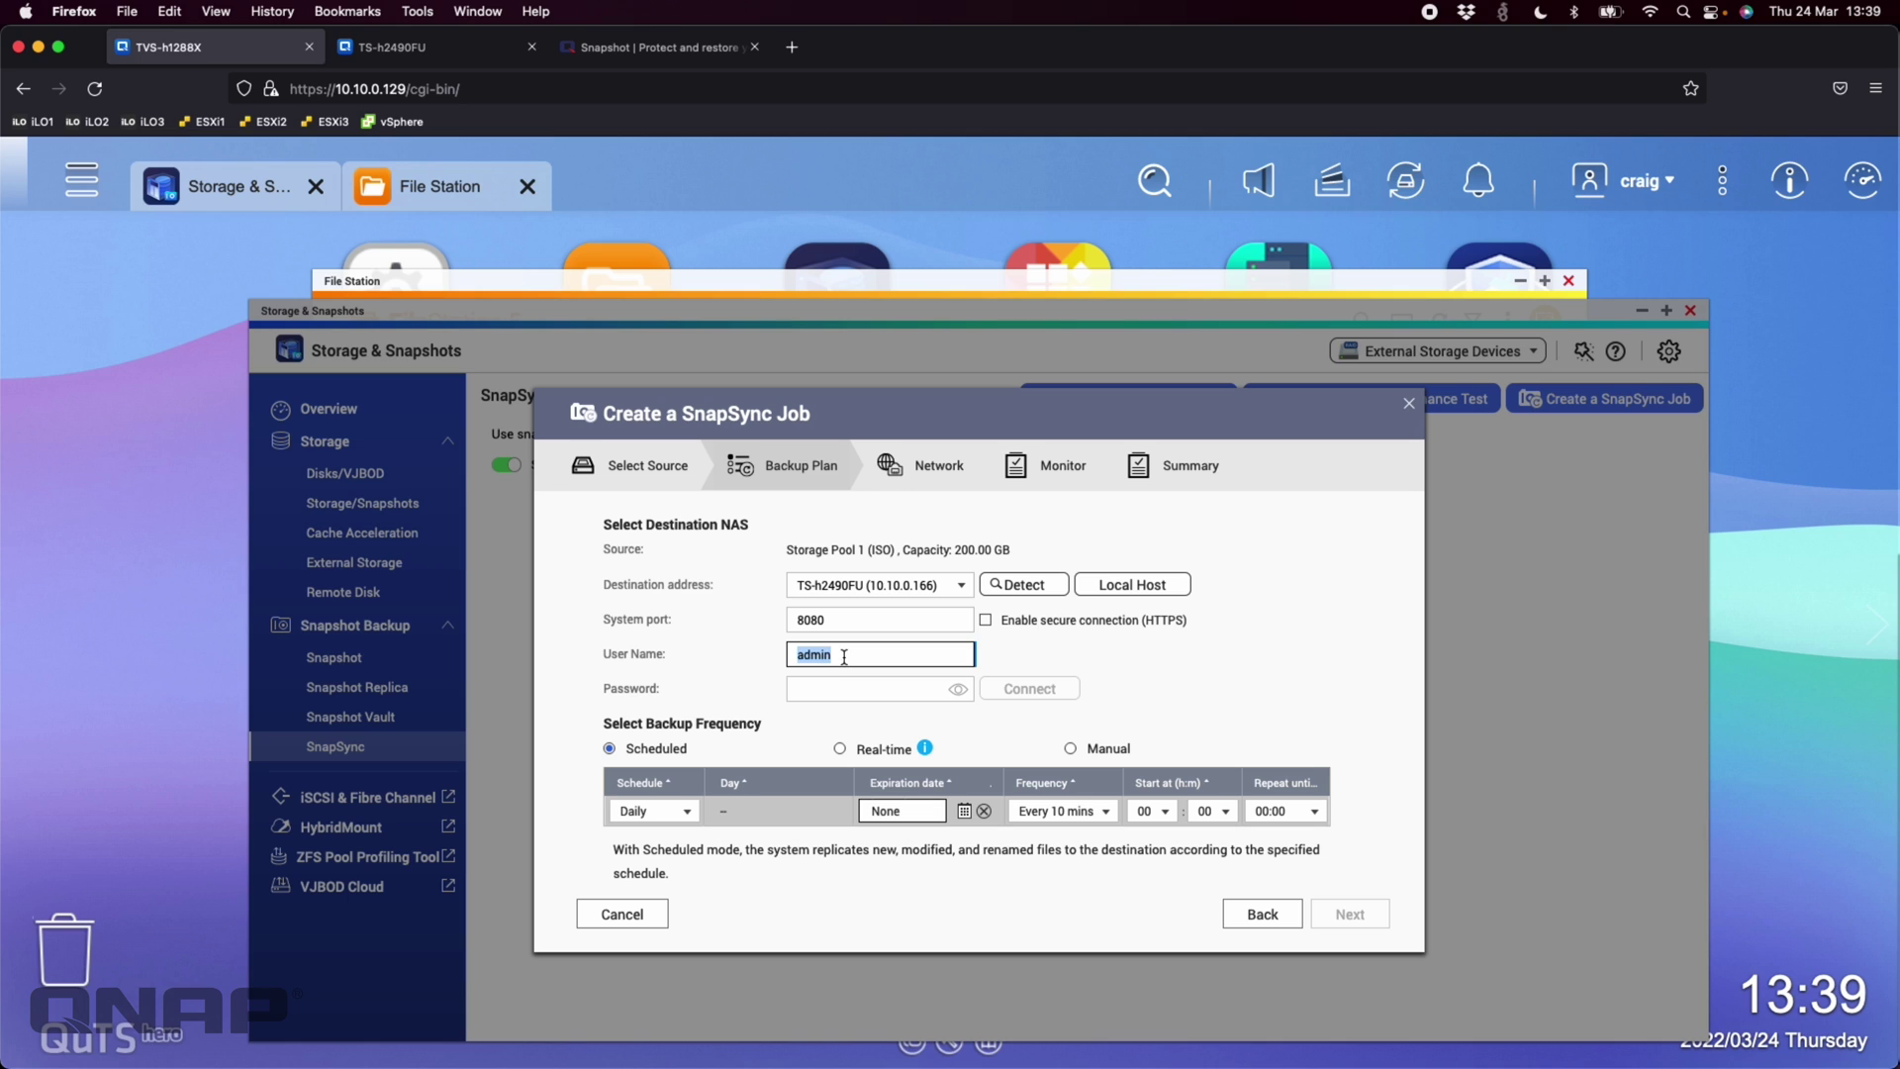
type("craig")
left_click(814, 684)
type("•••")
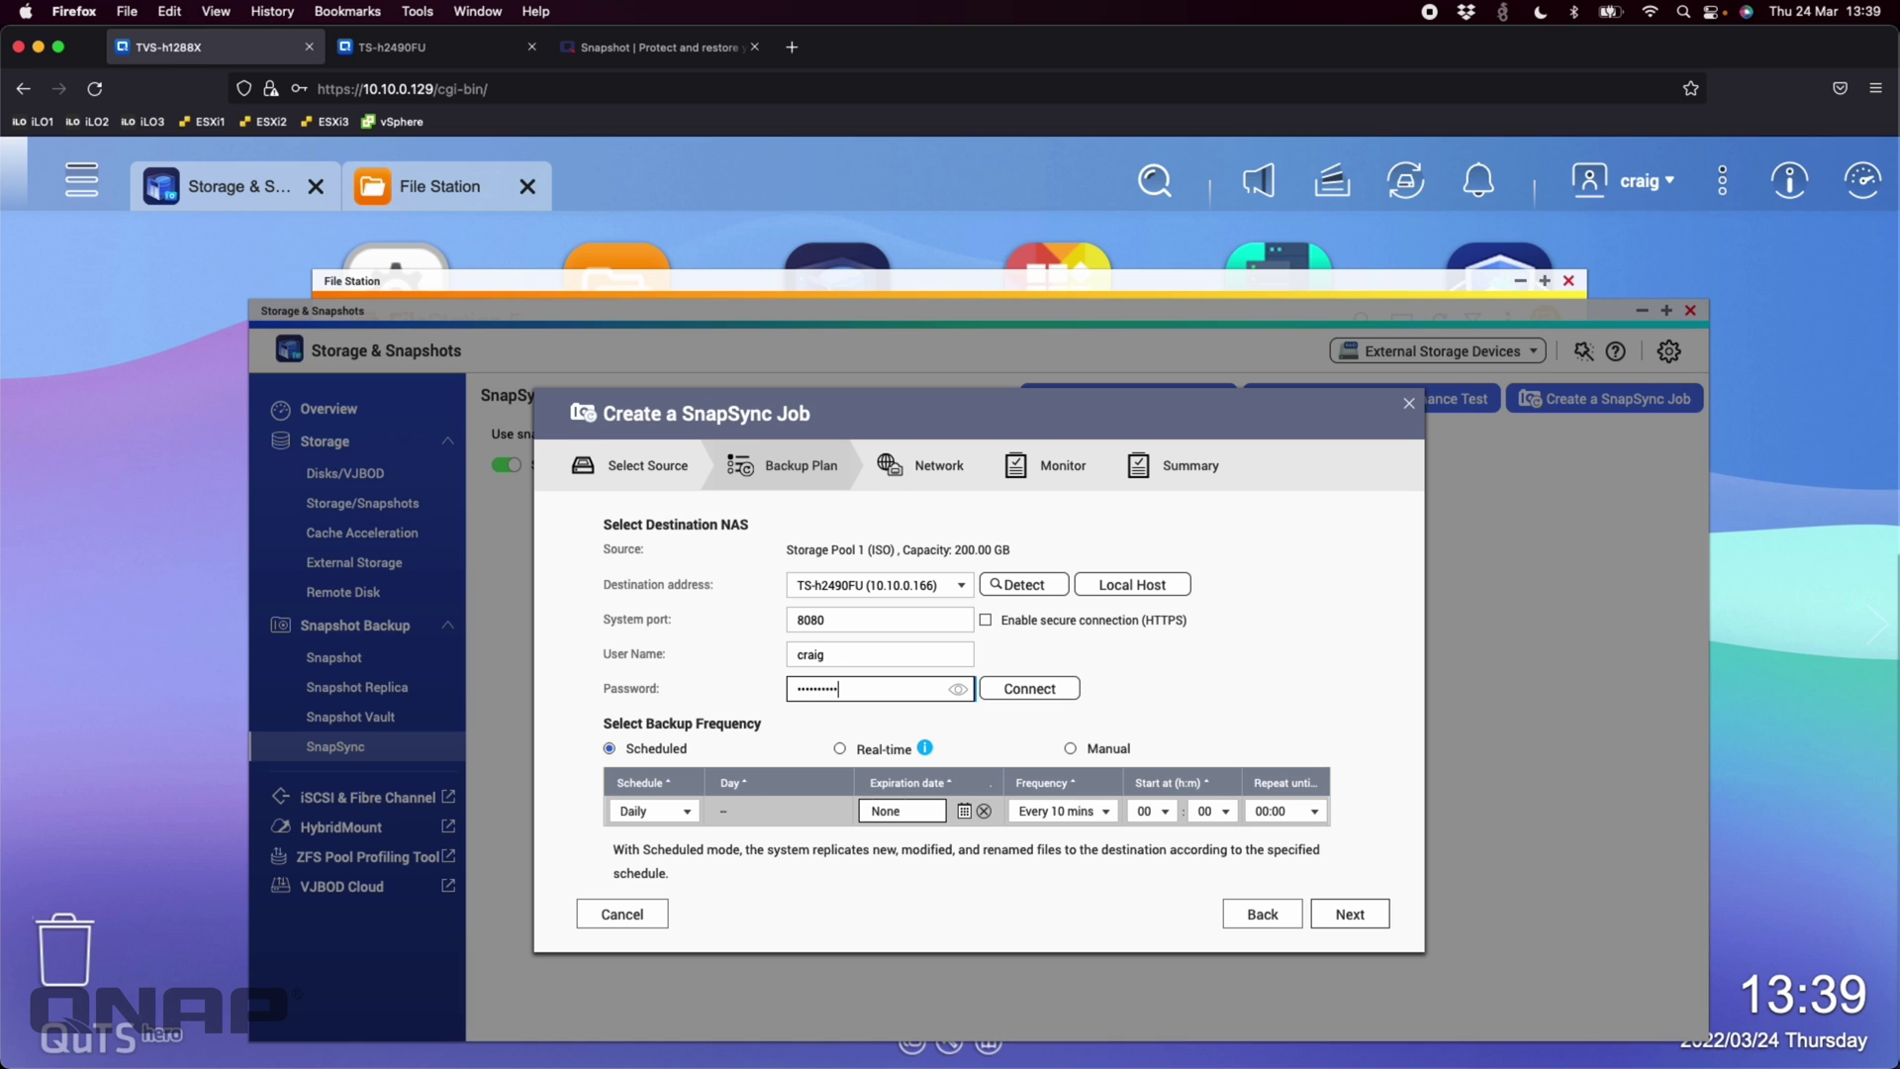
left_click(1029, 690)
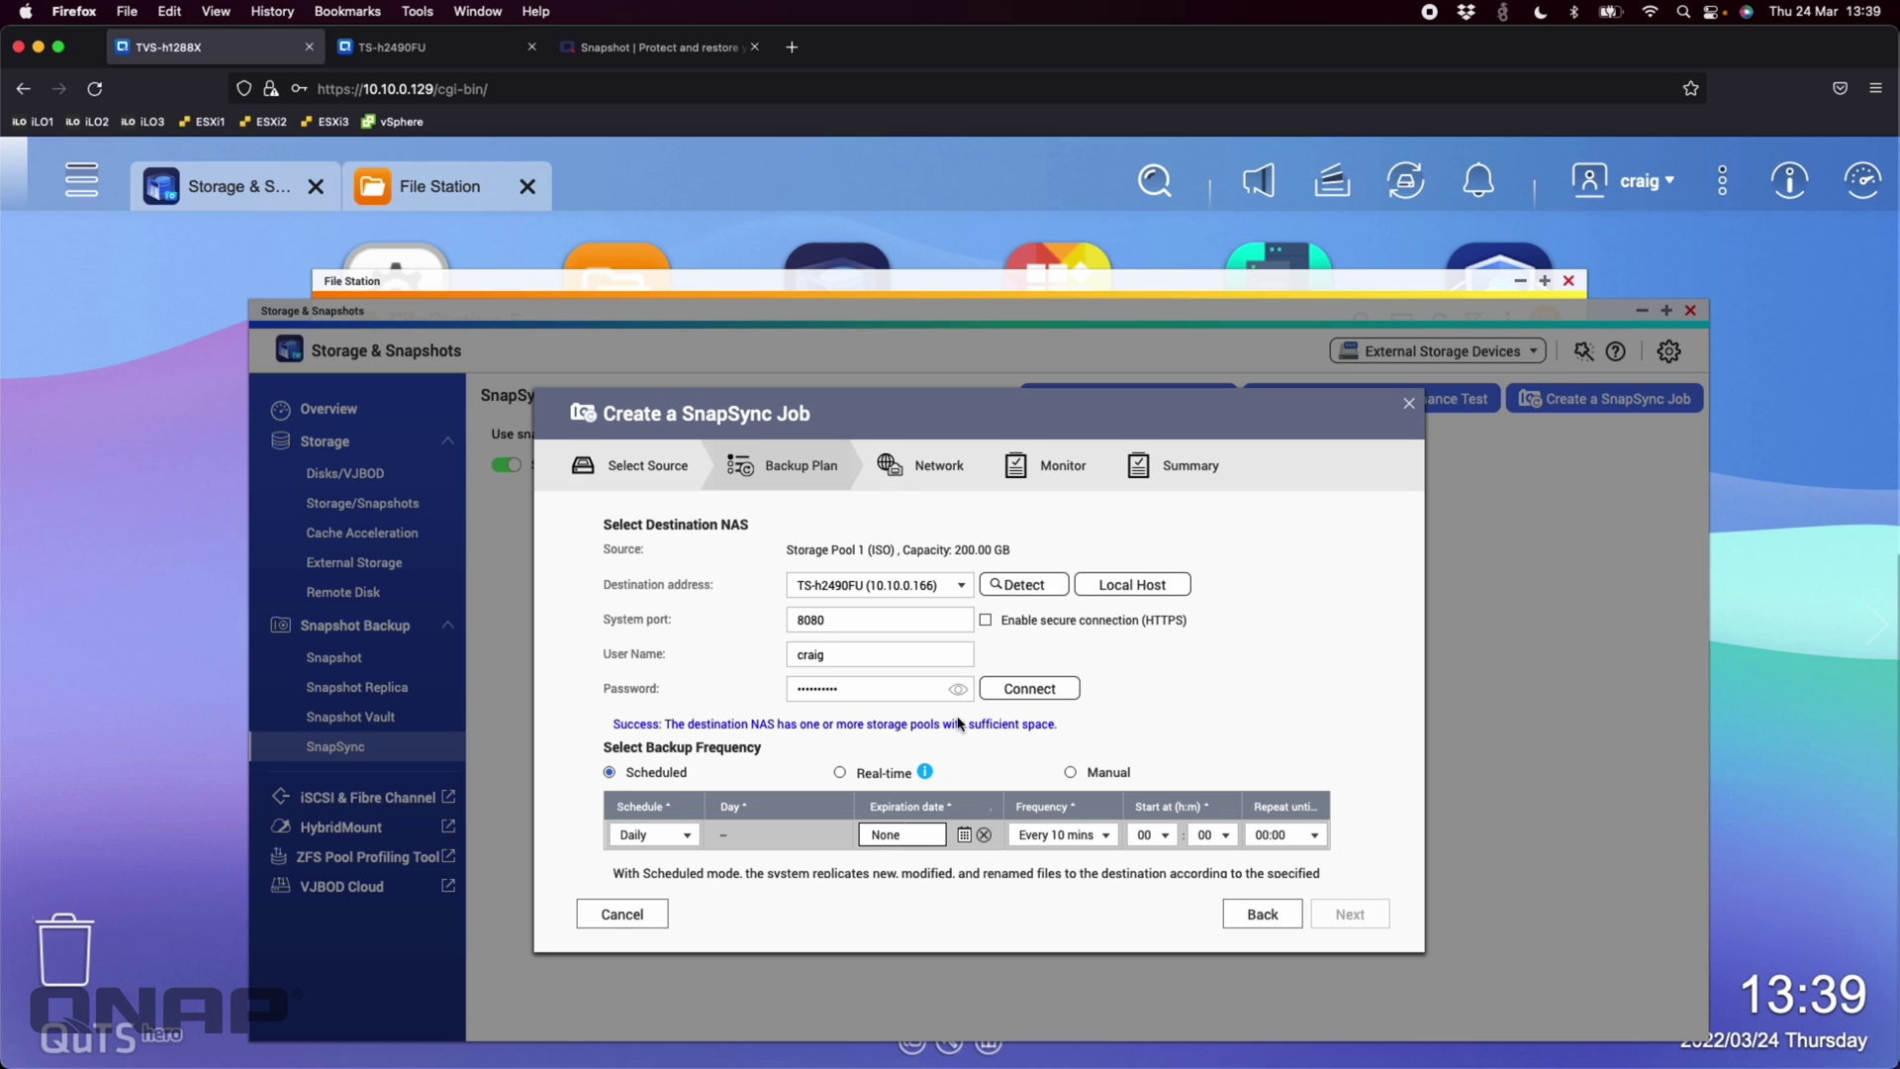
scroll(961, 726, "down", 3)
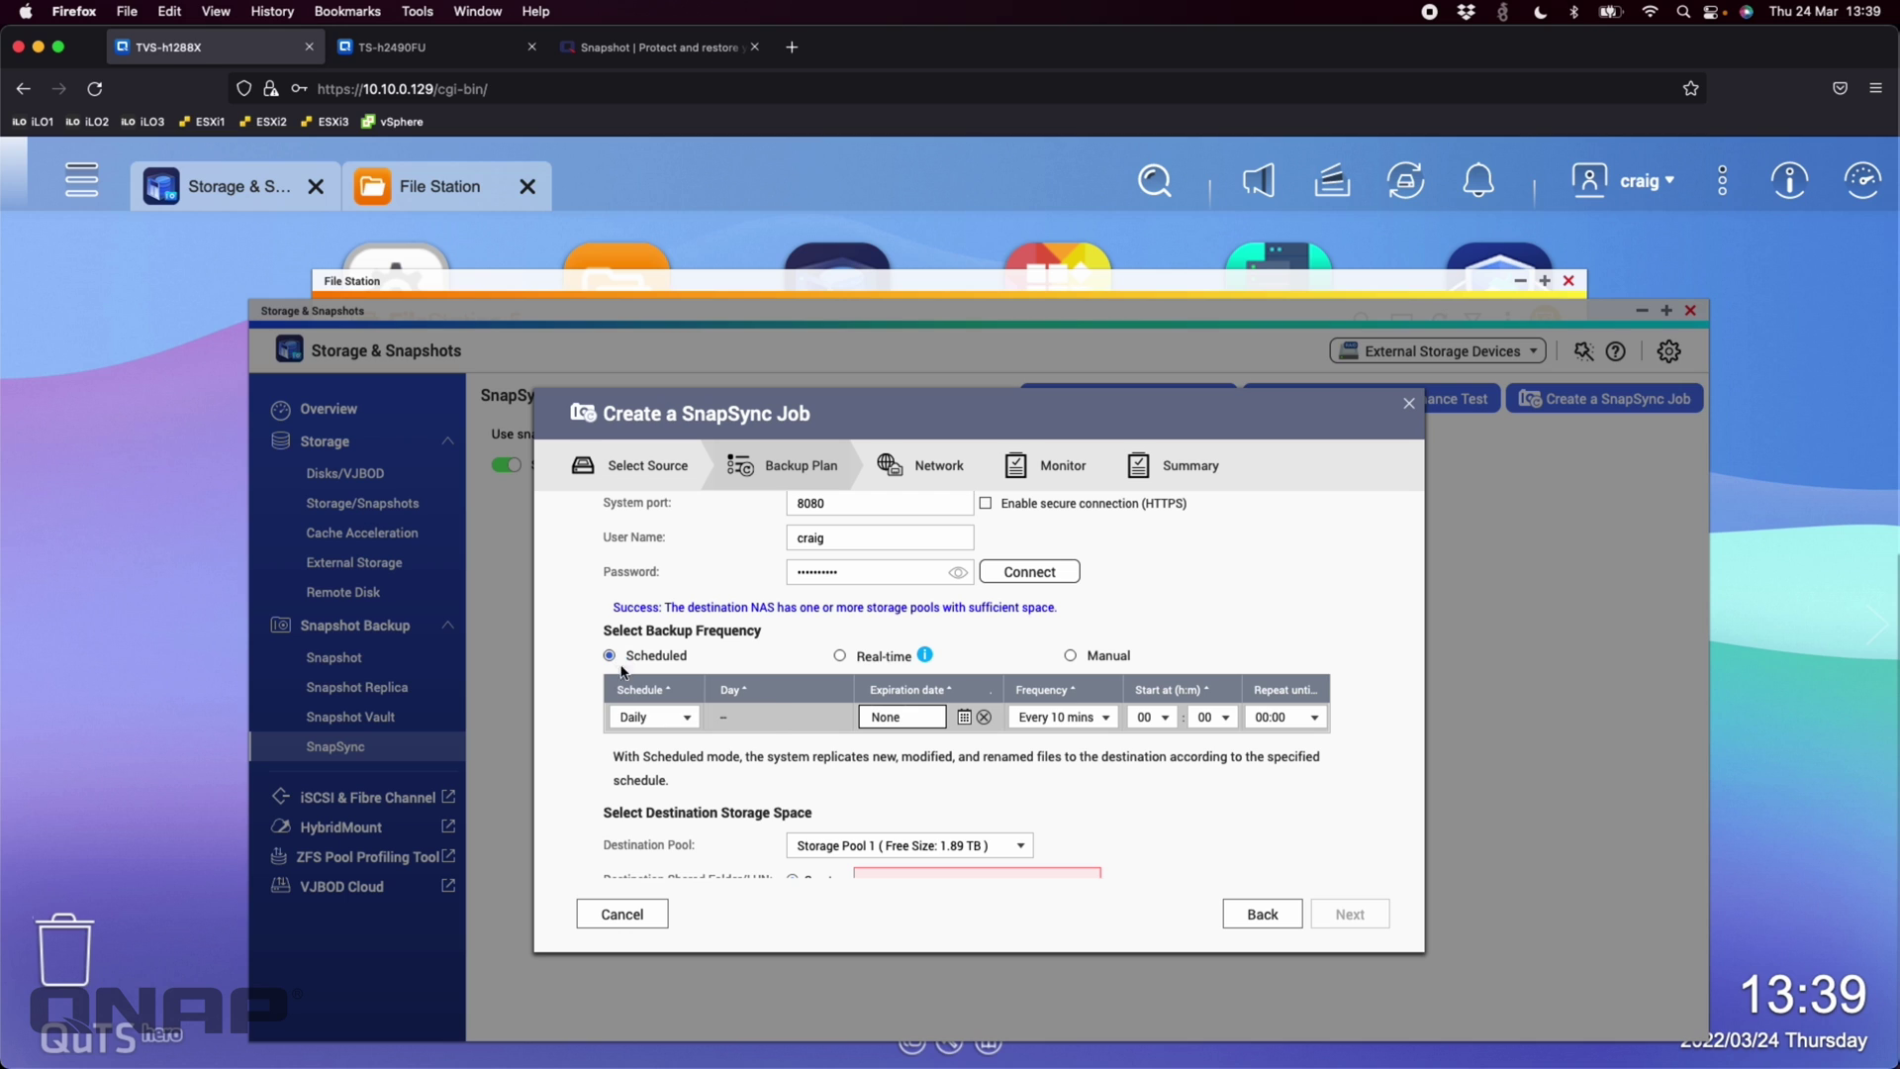
Switch the backup schedule from Daily to Real-time replication
left_click(687, 716)
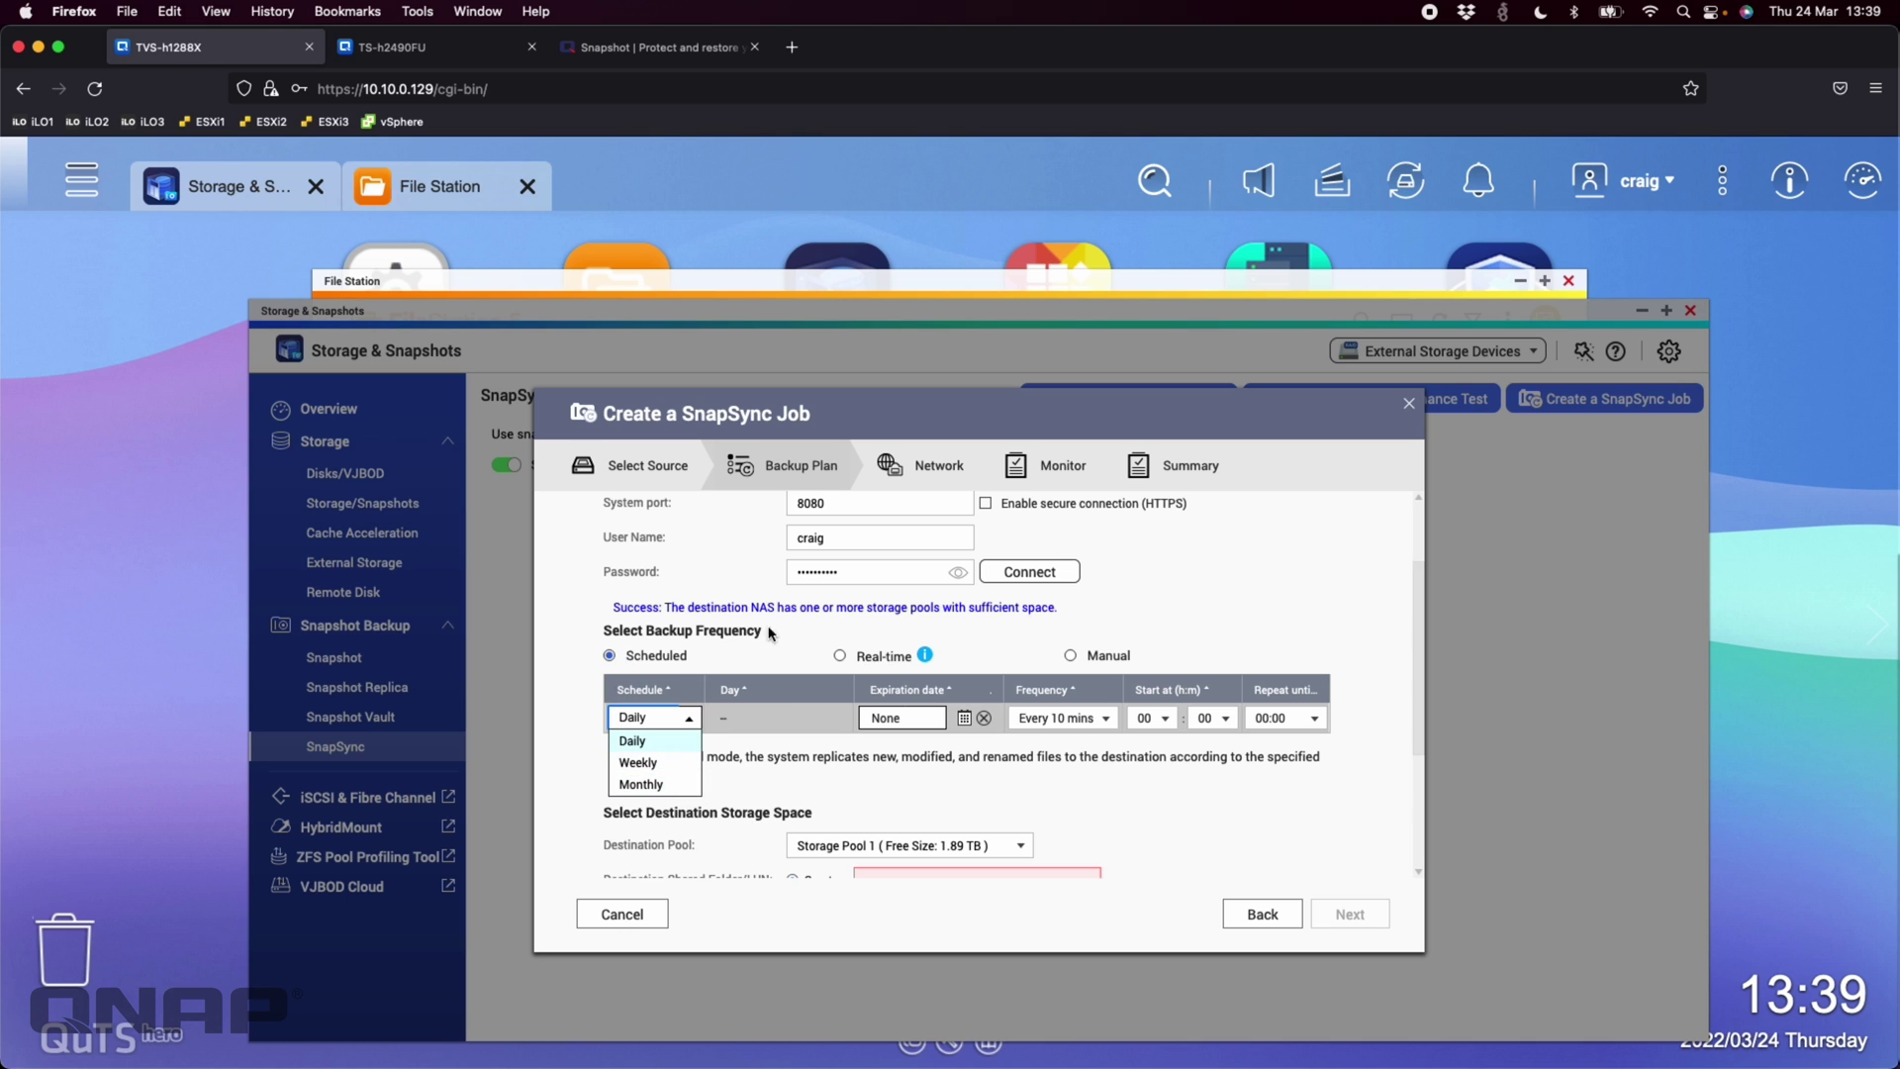
left_click(792, 661)
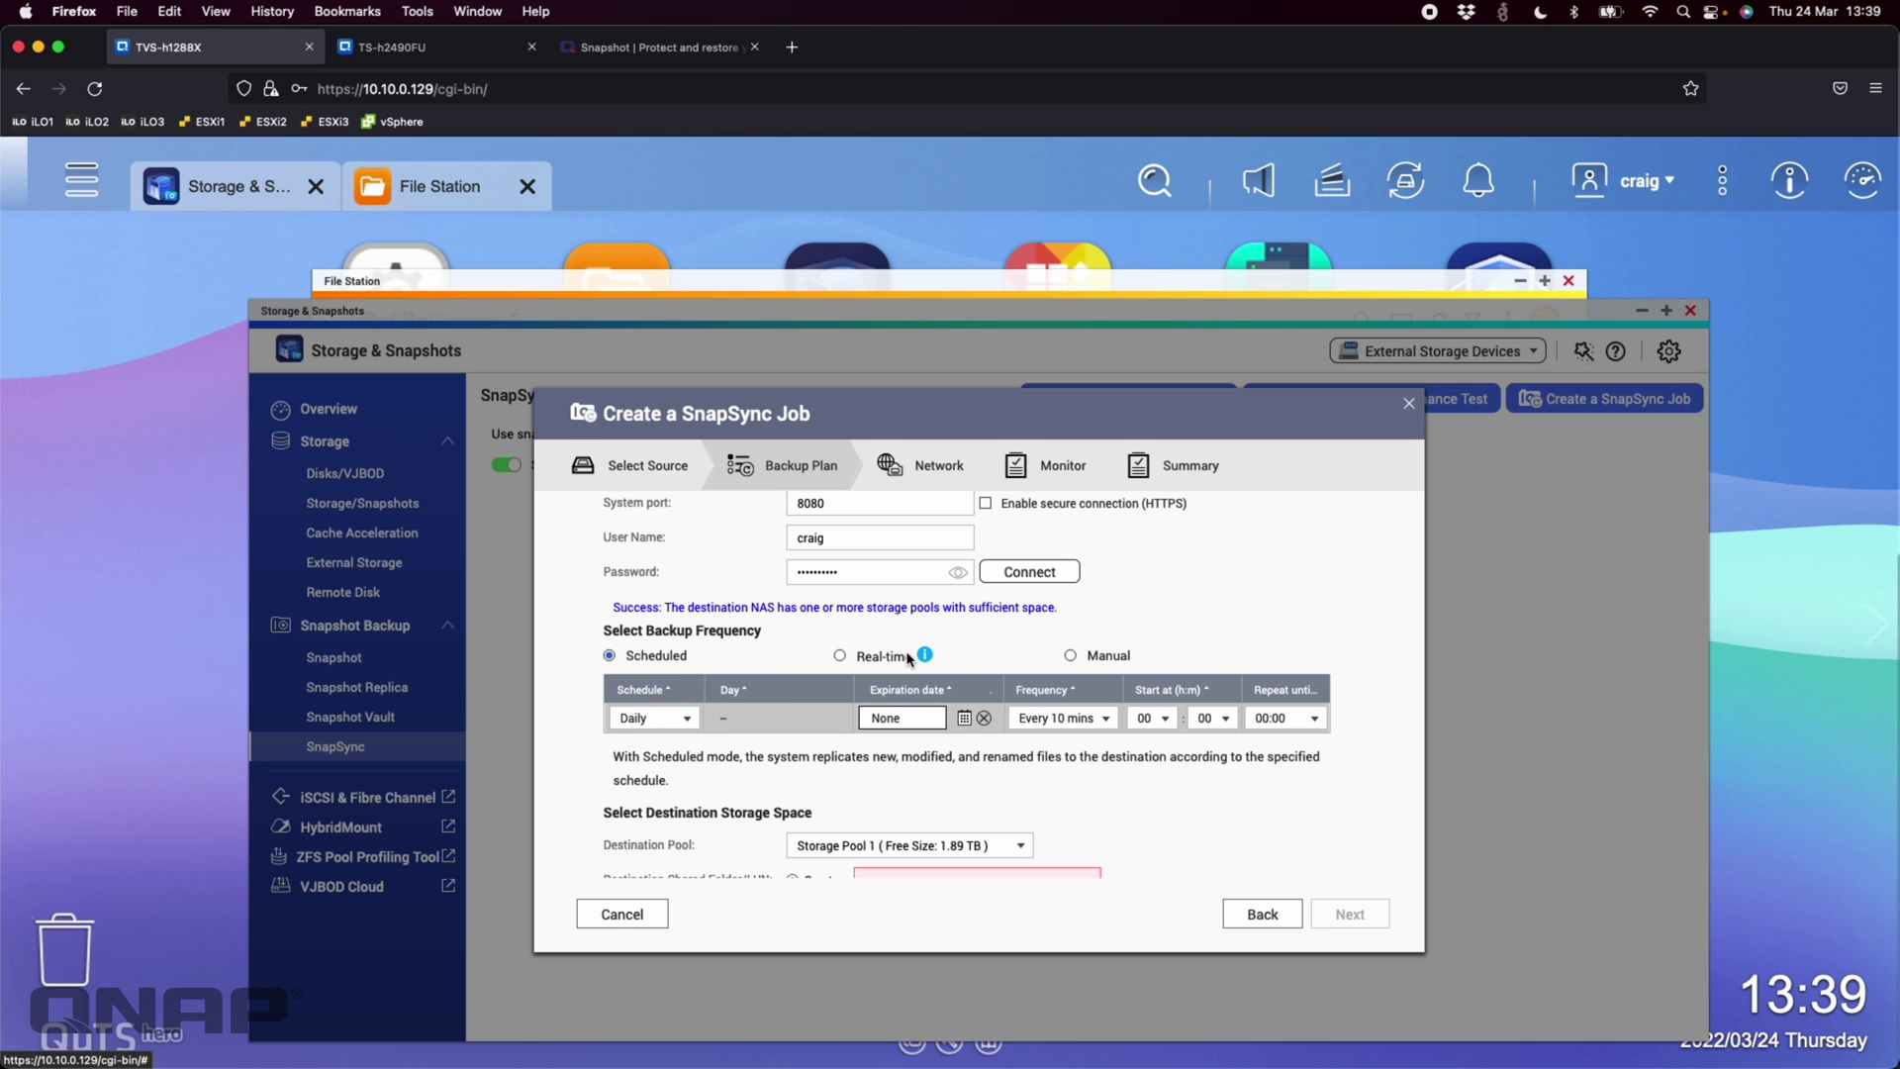
left_click(839, 659)
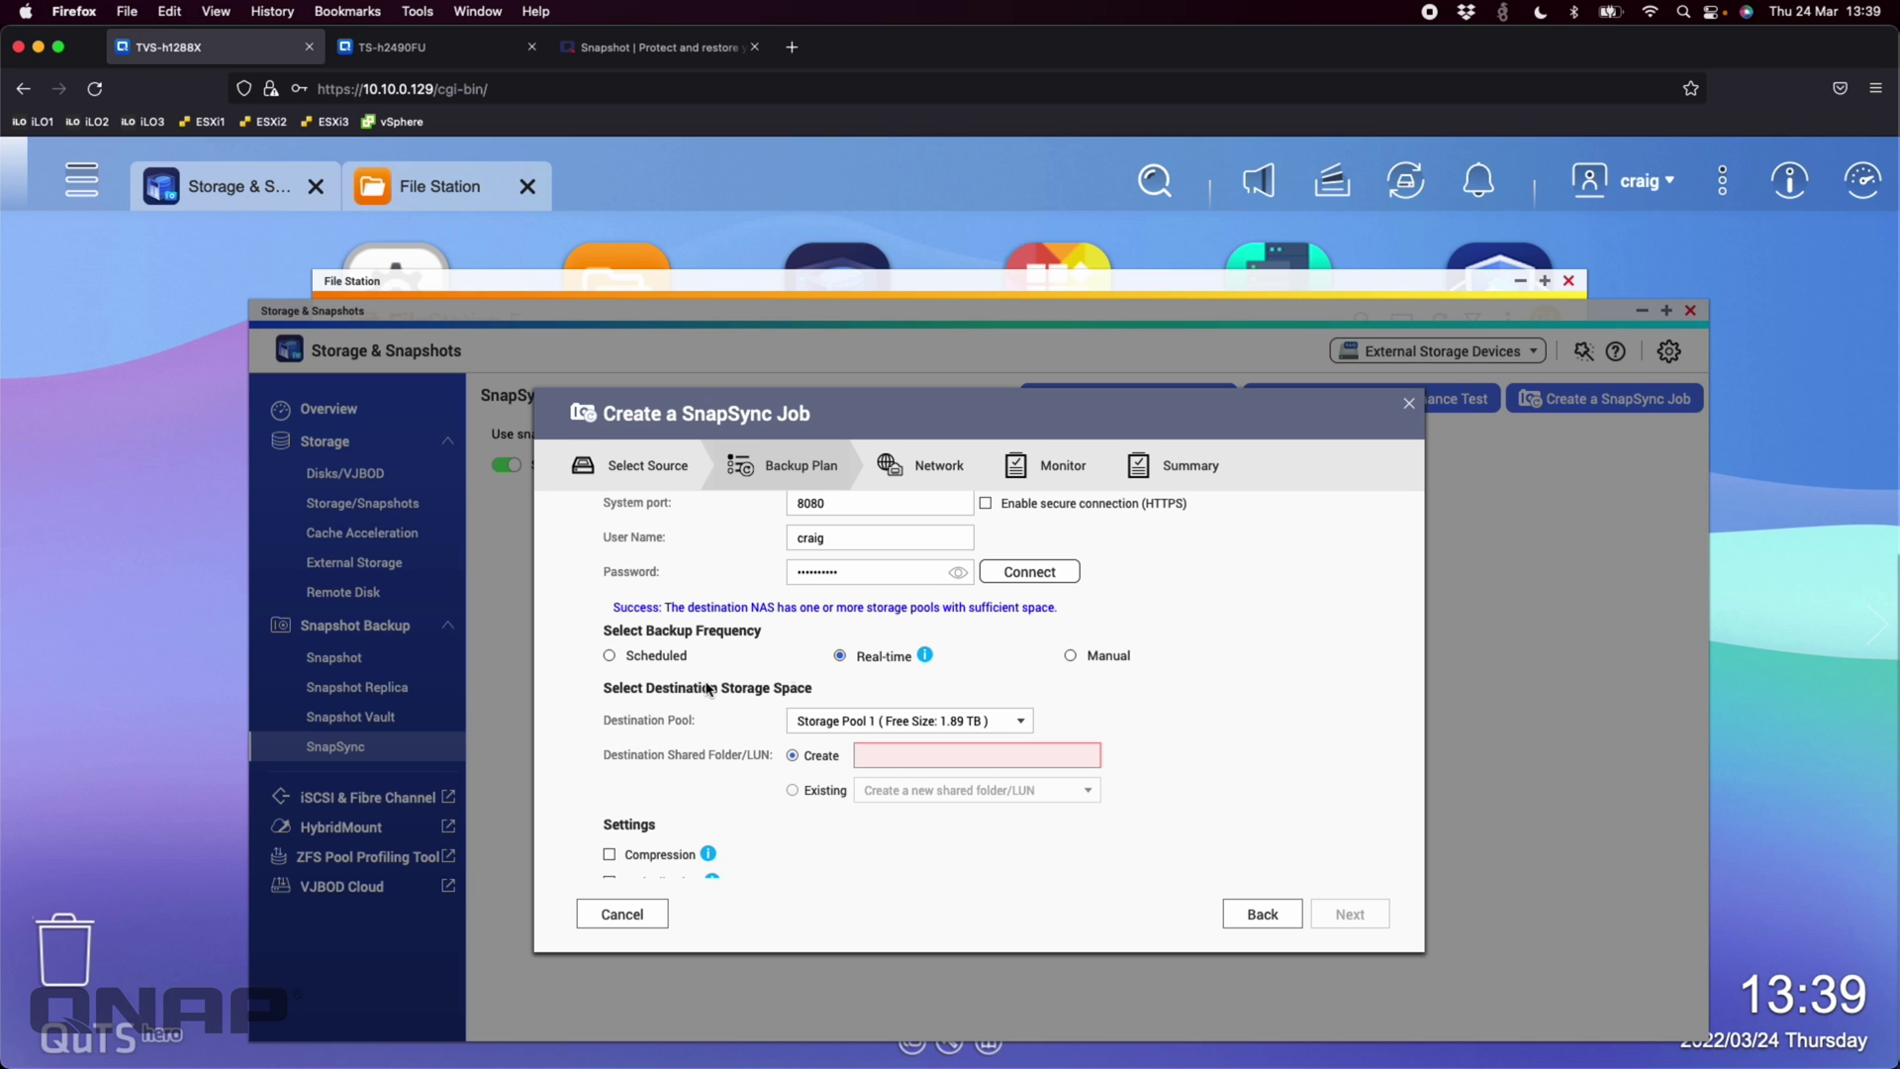
left_click(925, 657)
Create destination folder tvsh1288xsnapsync on Storage Pool 1 and turn encryption off
left_click(859, 731)
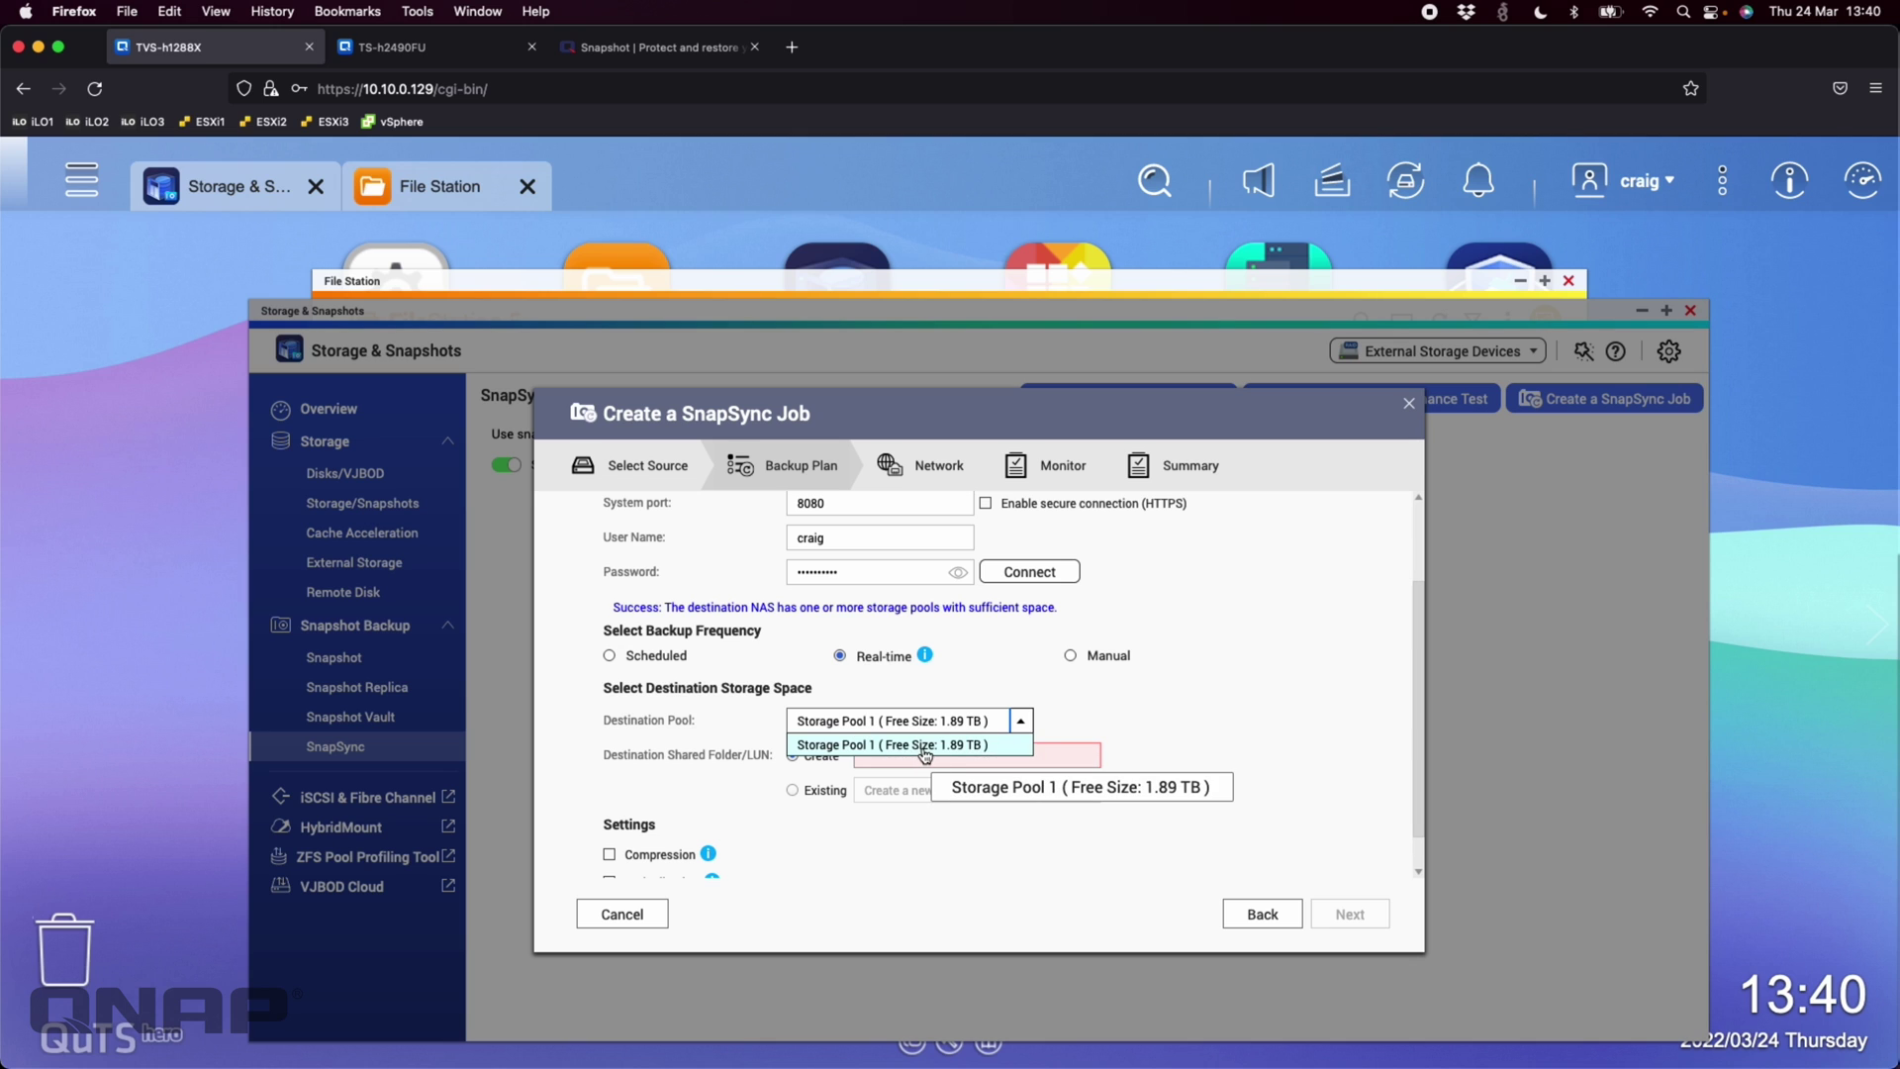
left_click(922, 748)
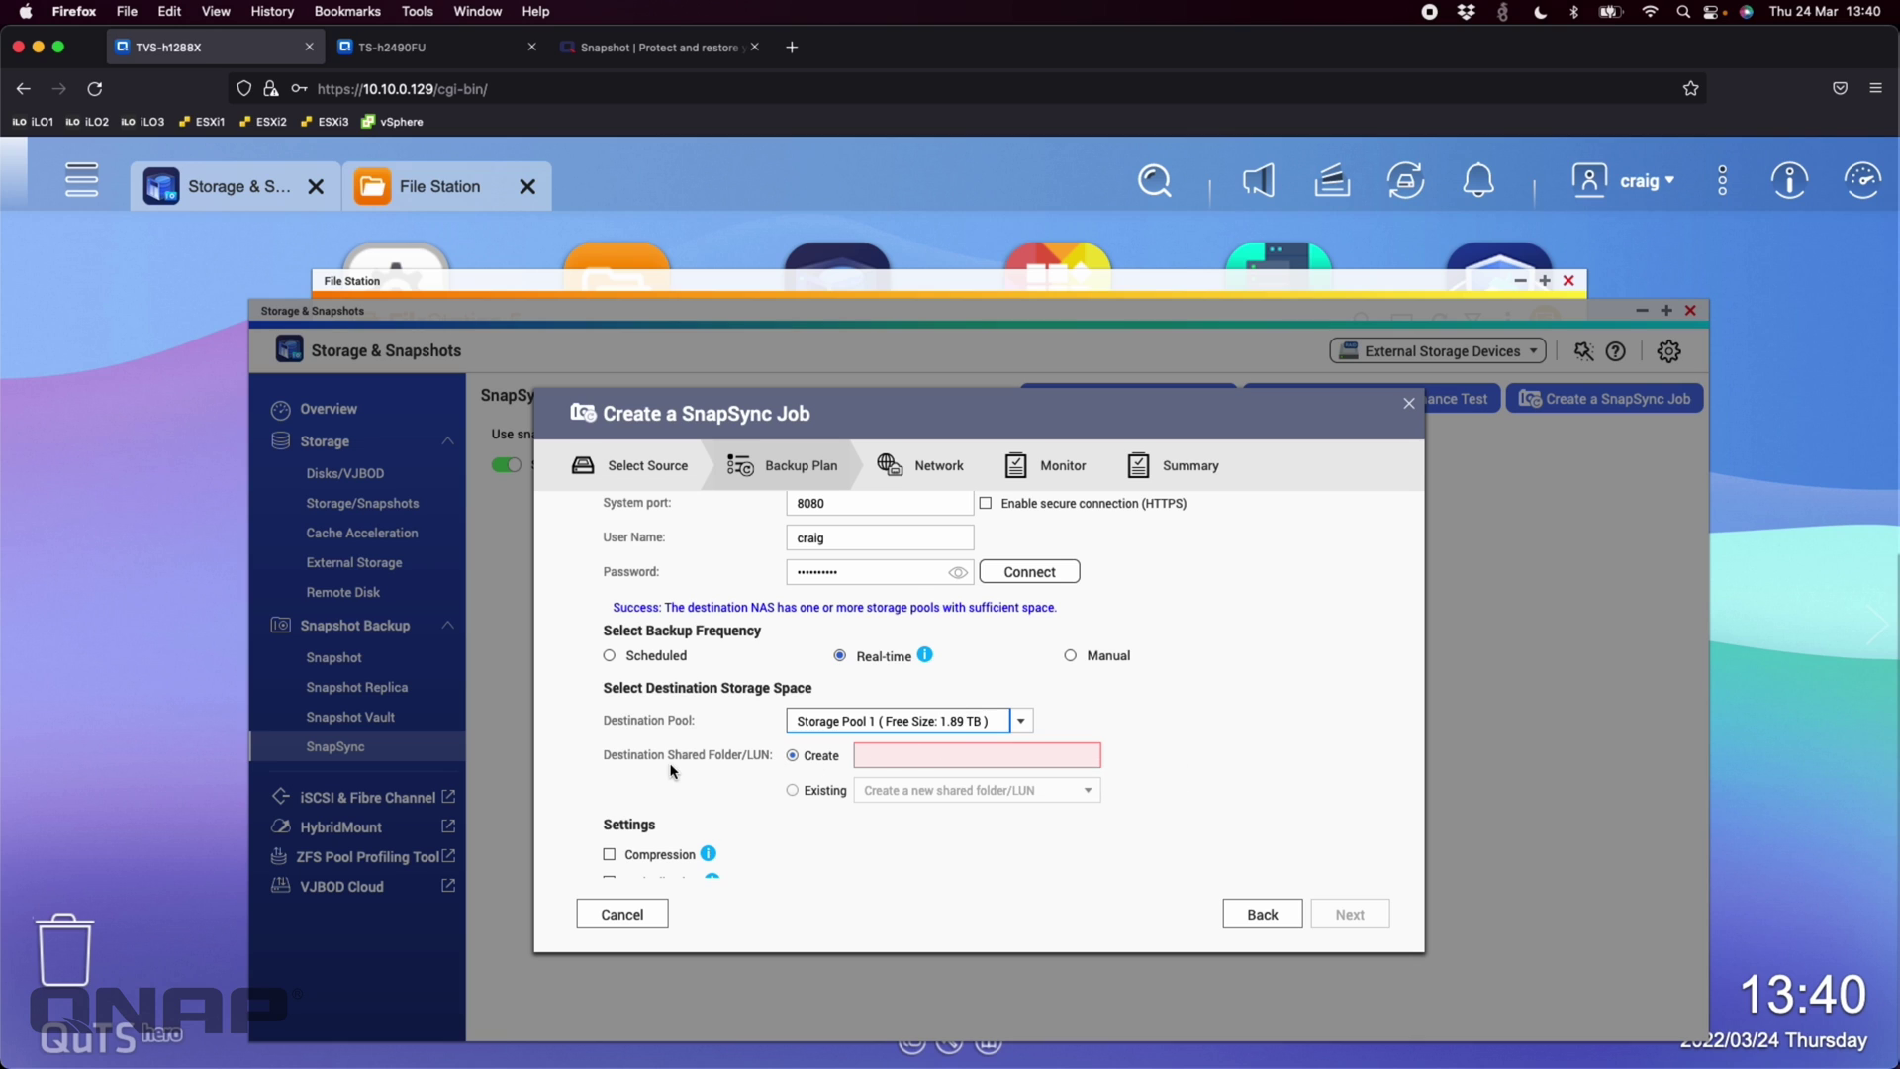
left_click(912, 758)
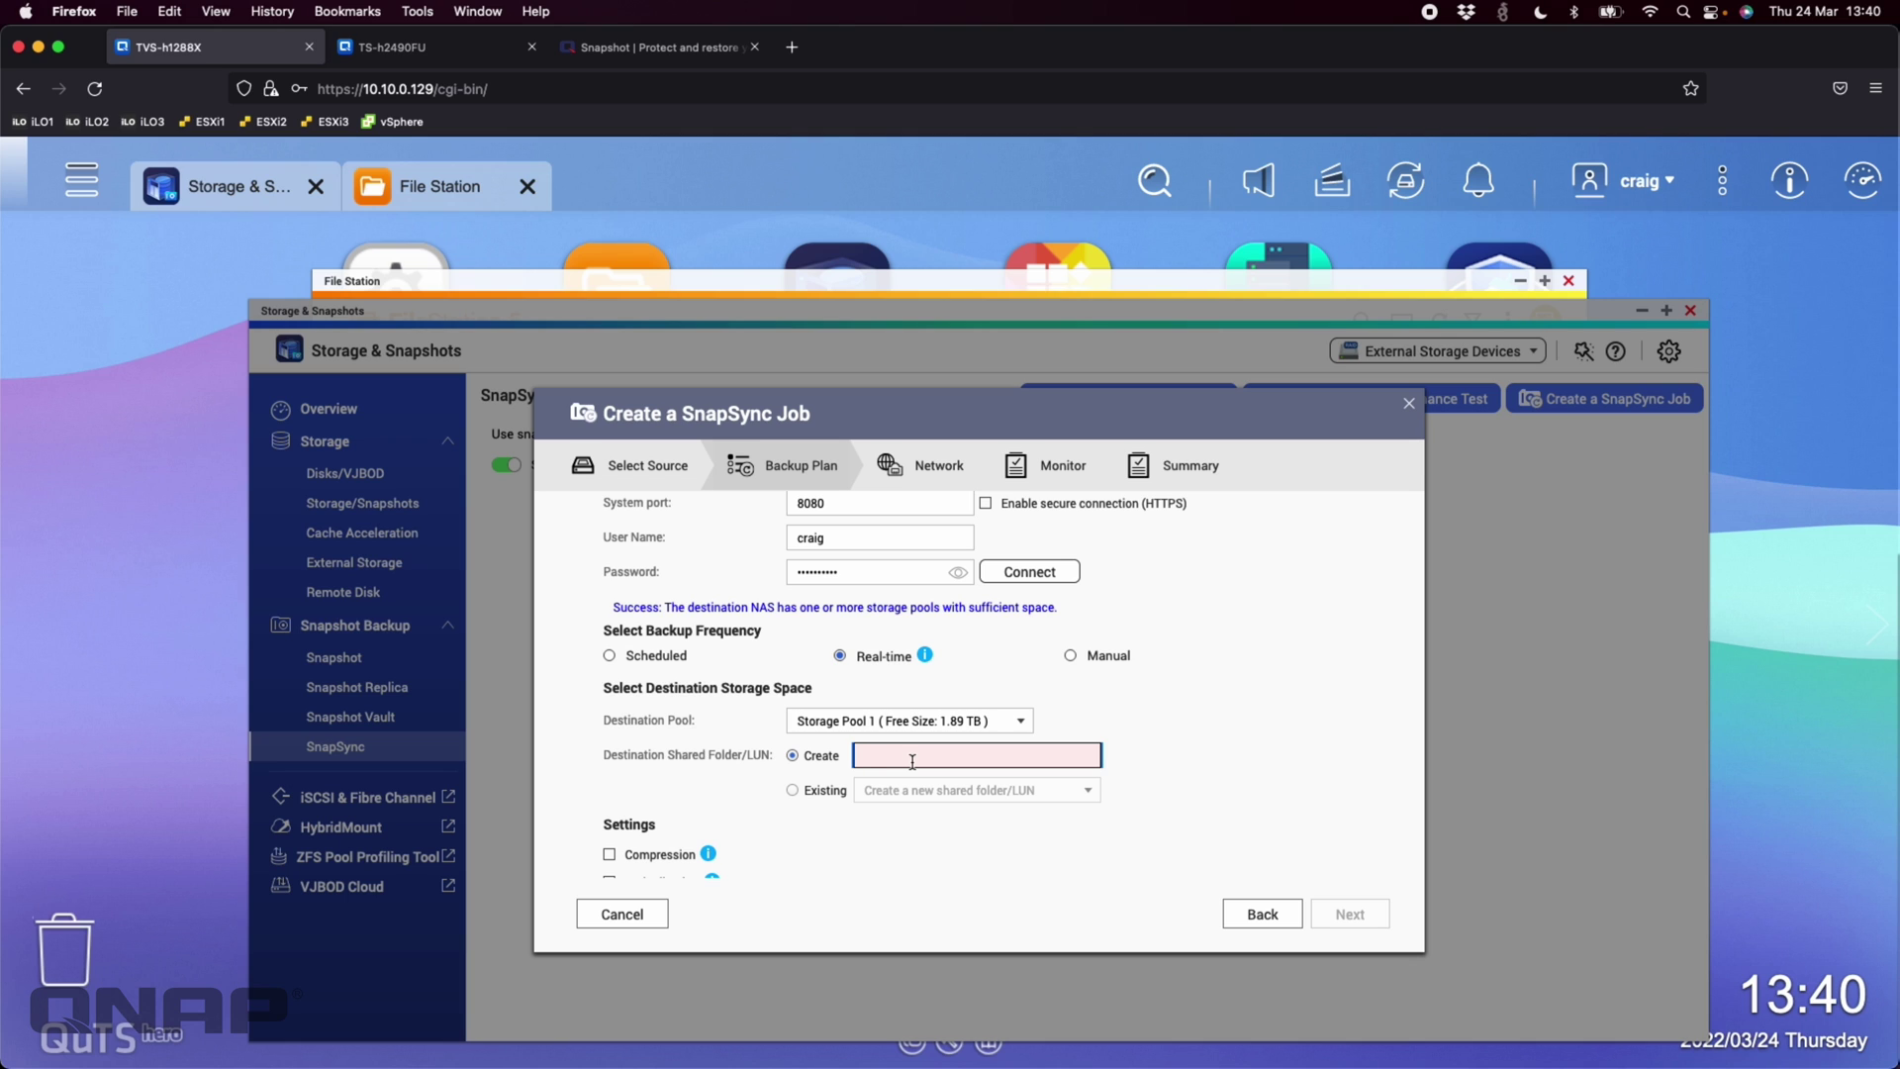
type("tvsh1288x")
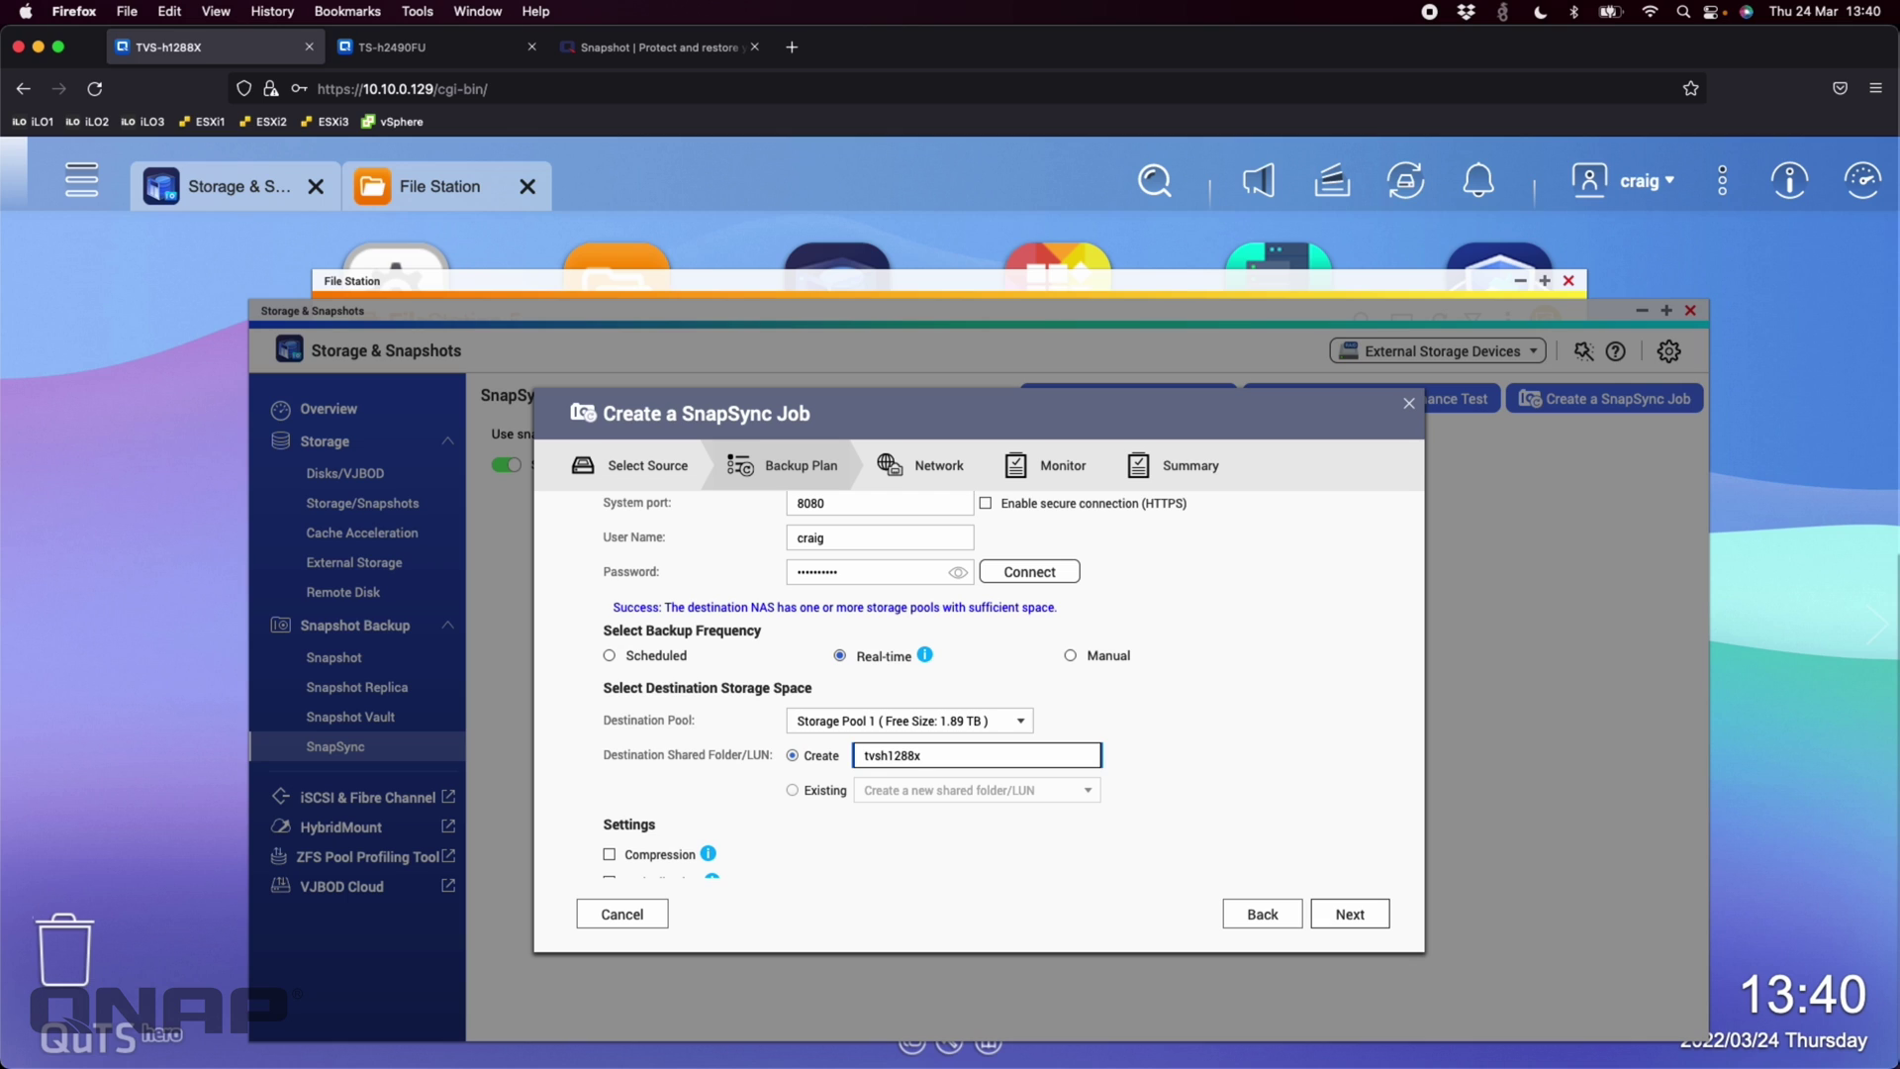
type("snapsync")
scroll(1092, 827, "down", 1)
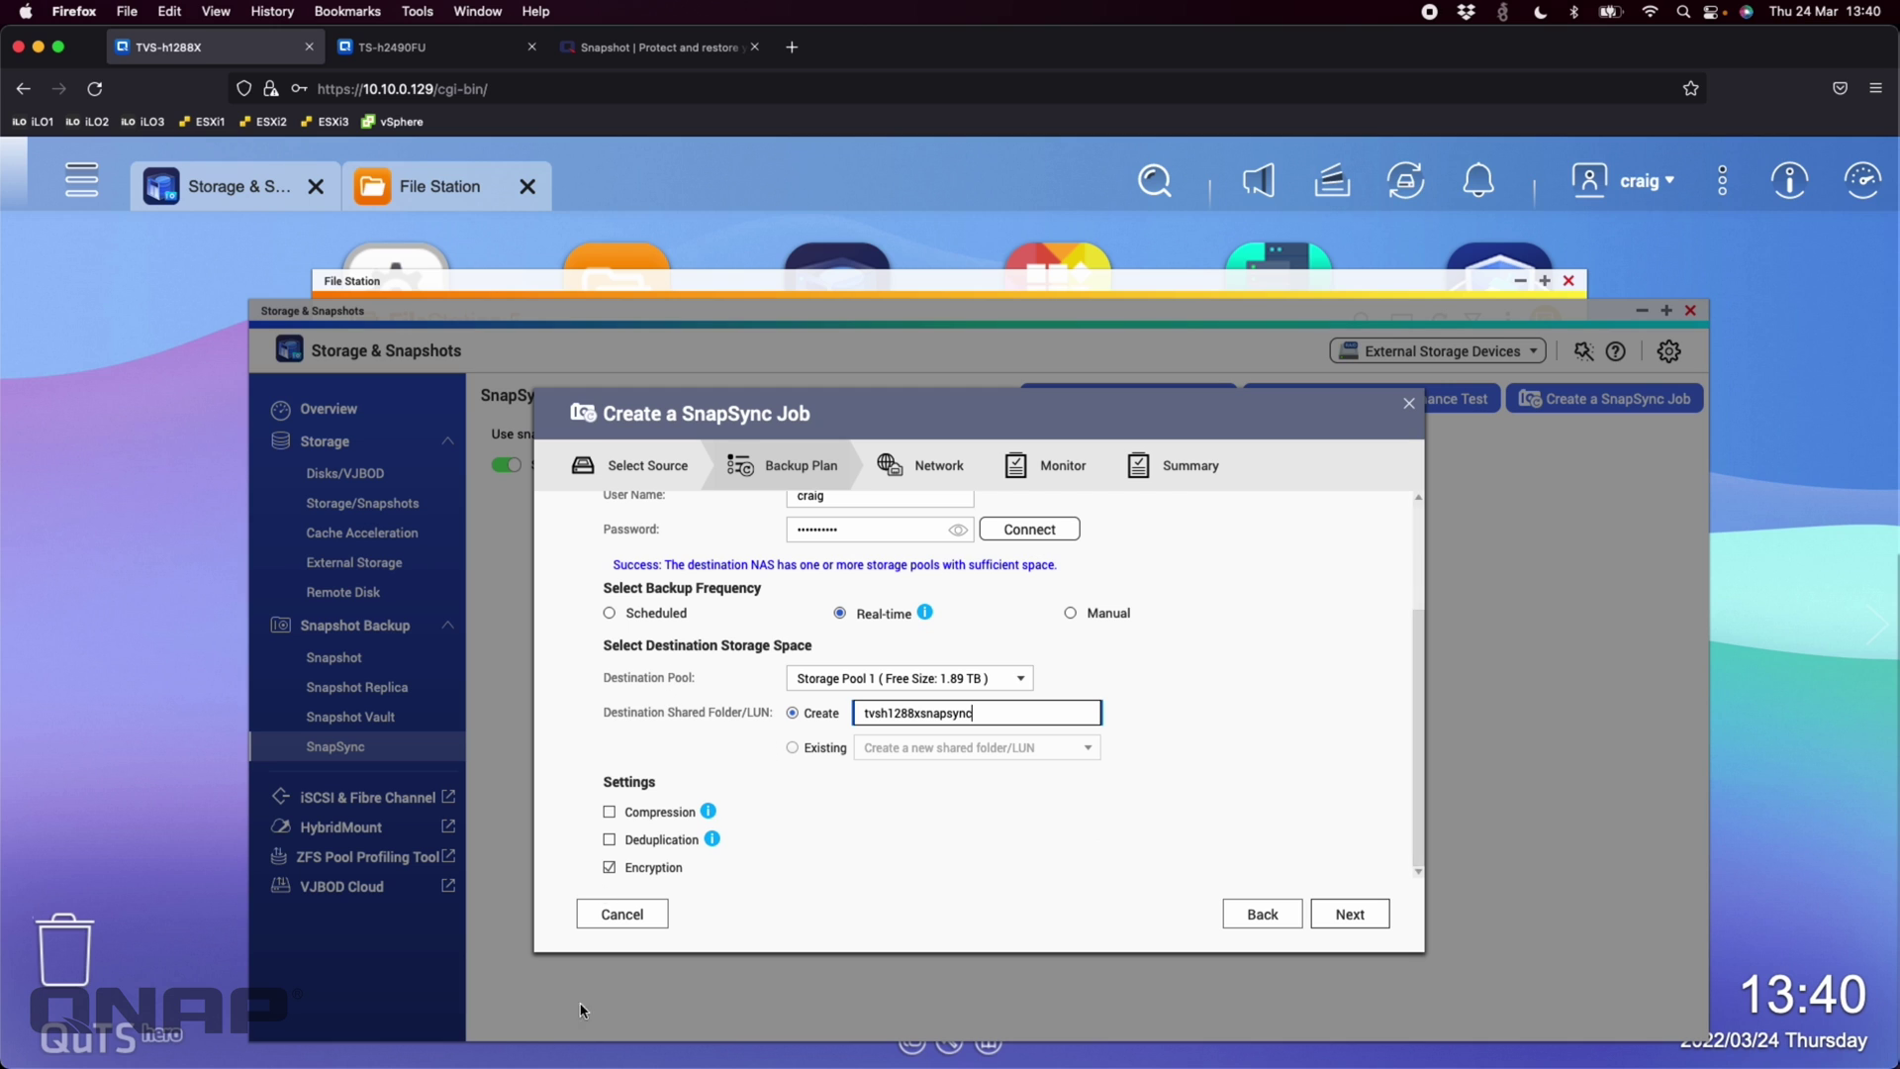
left_click(638, 869)
scroll(945, 683, "up", 1)
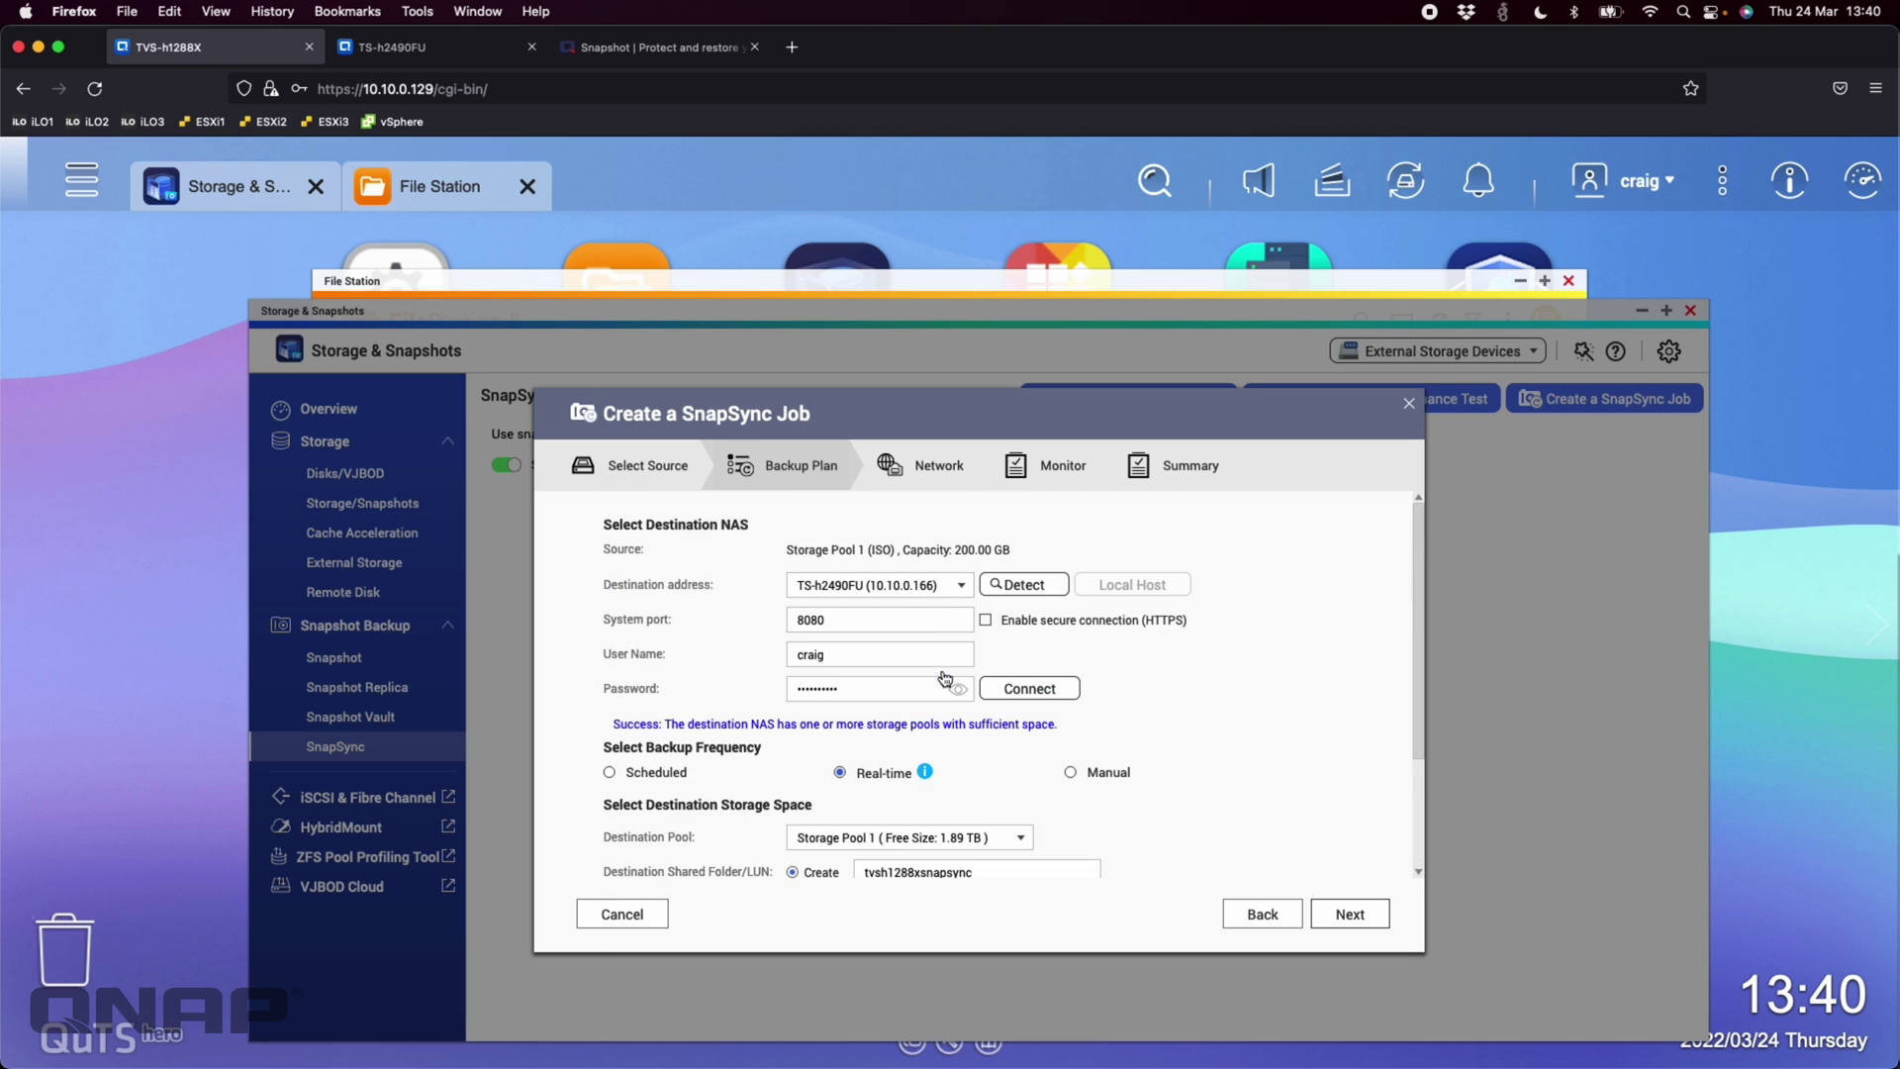
scroll(945, 683, "down", 1)
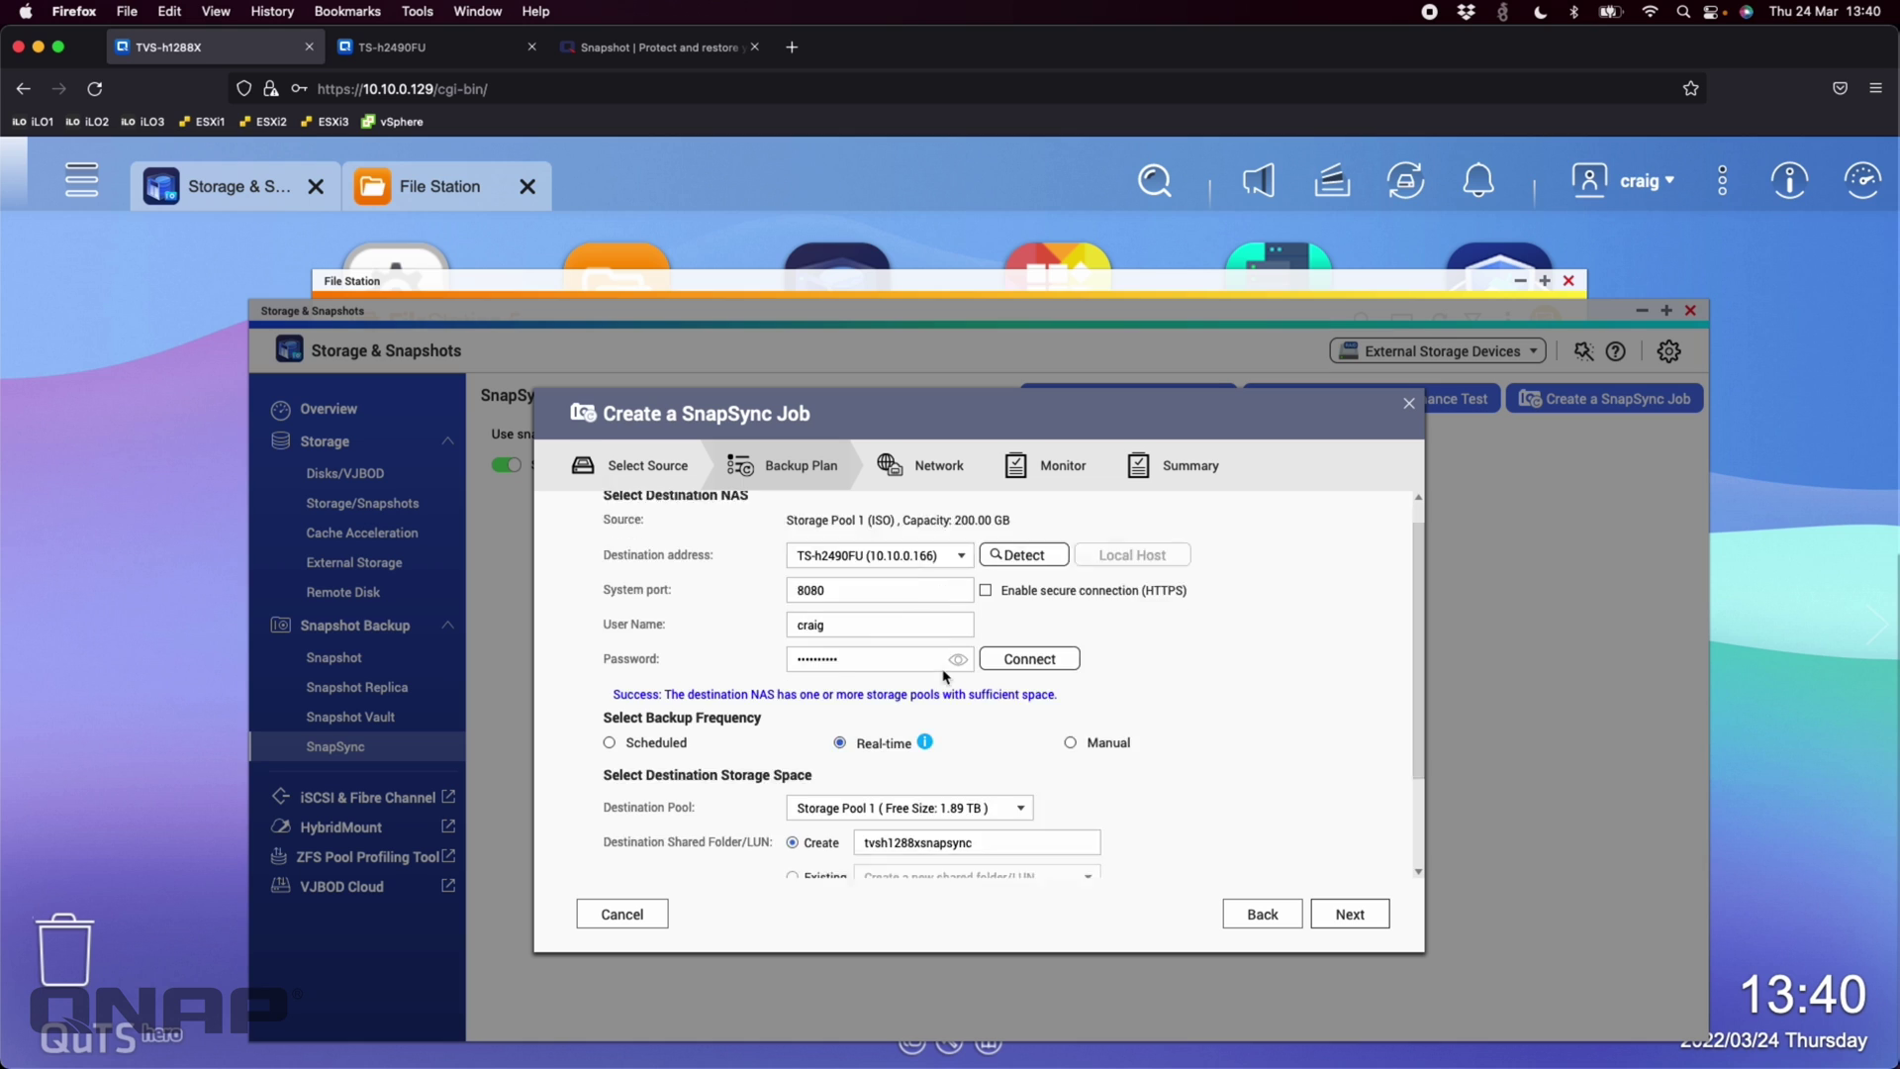
left_click(1350, 914)
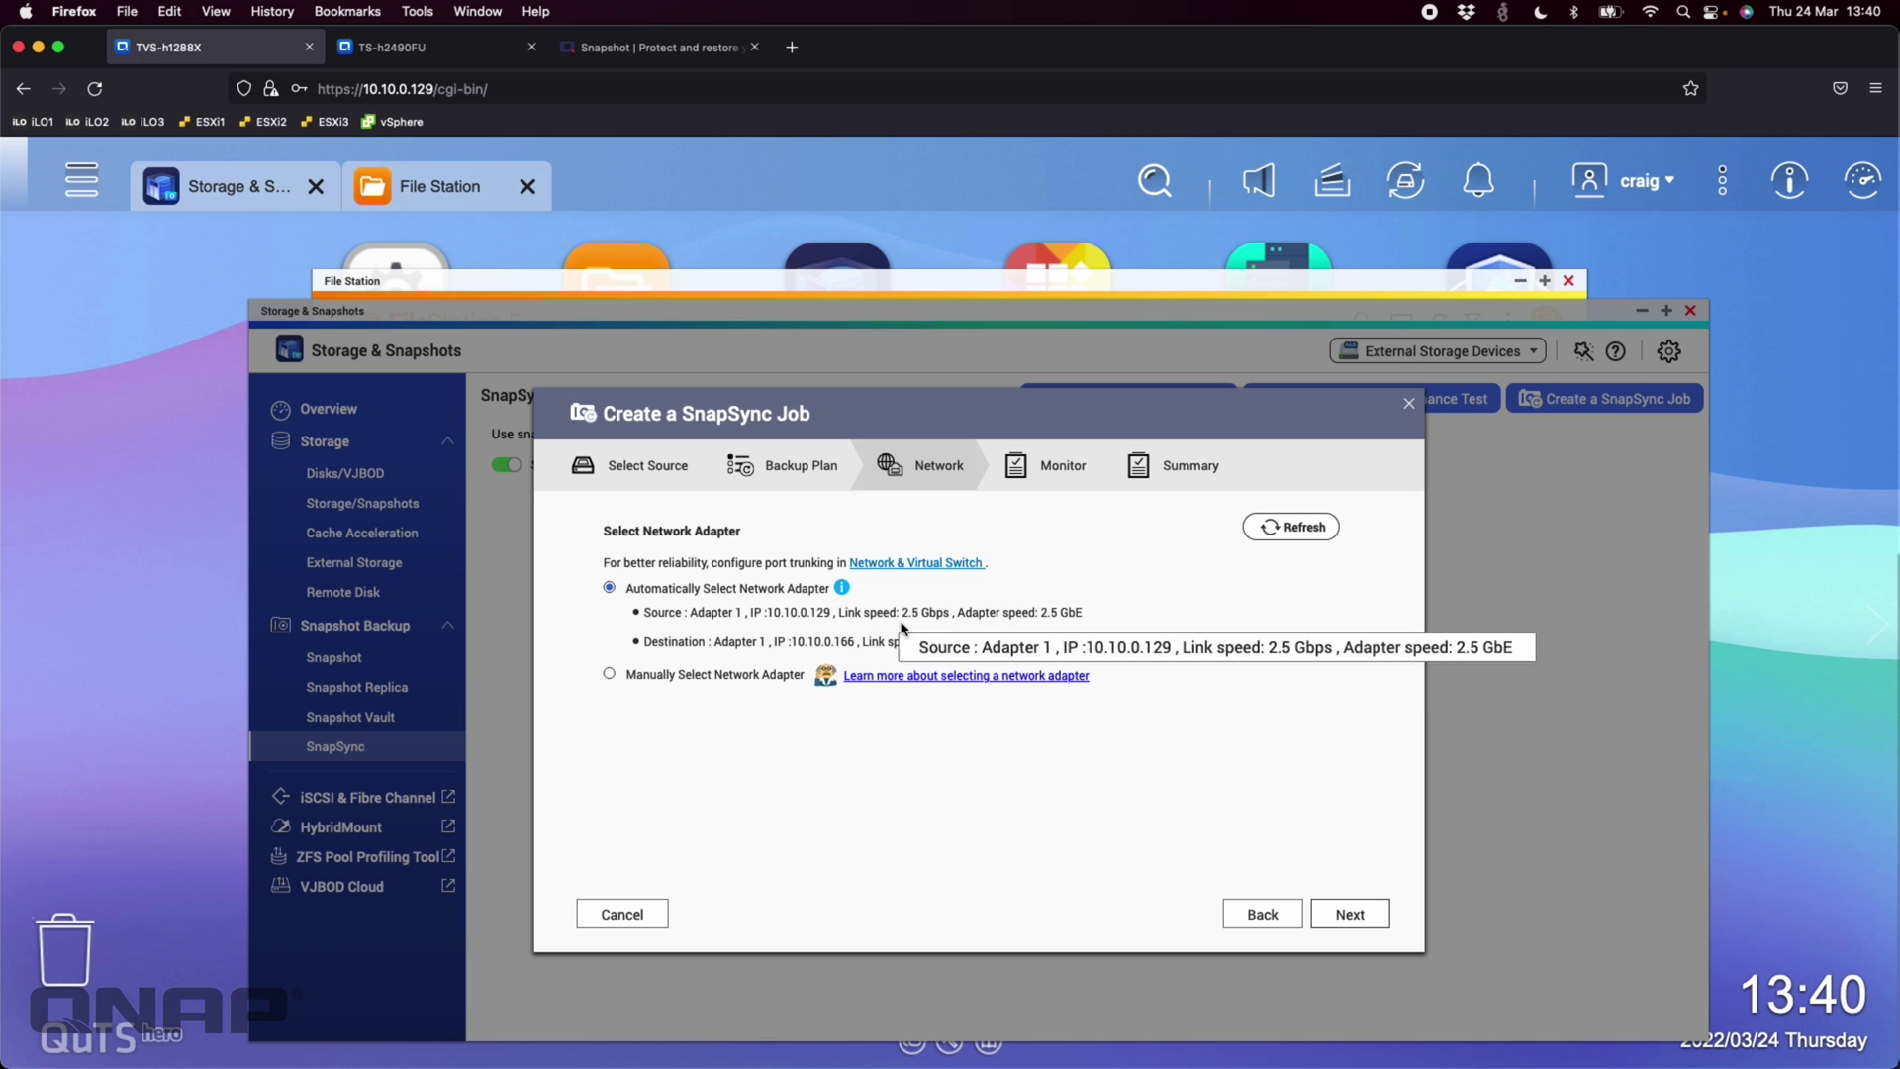
Keep automatic adapter selection and the 60 ms latency threshold, advancing to the Summary
left_click(1365, 918)
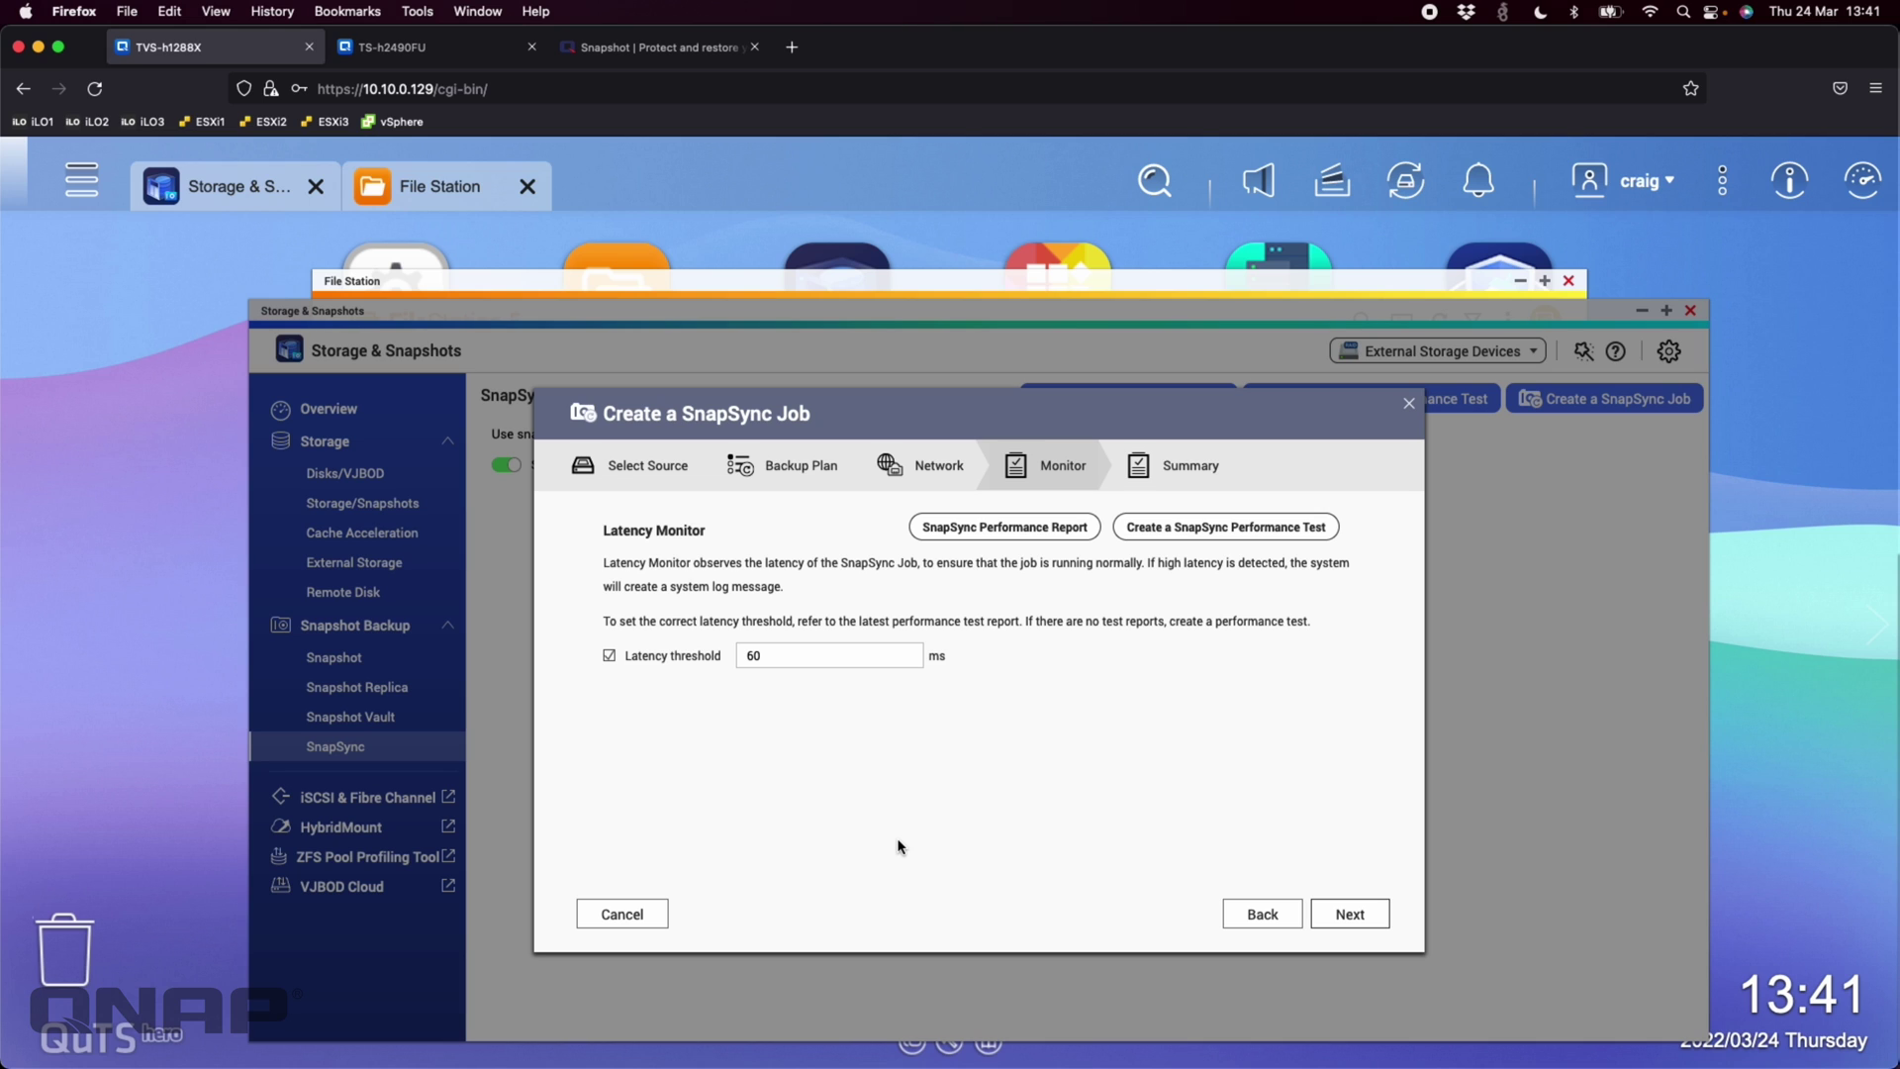
left_click(1352, 920)
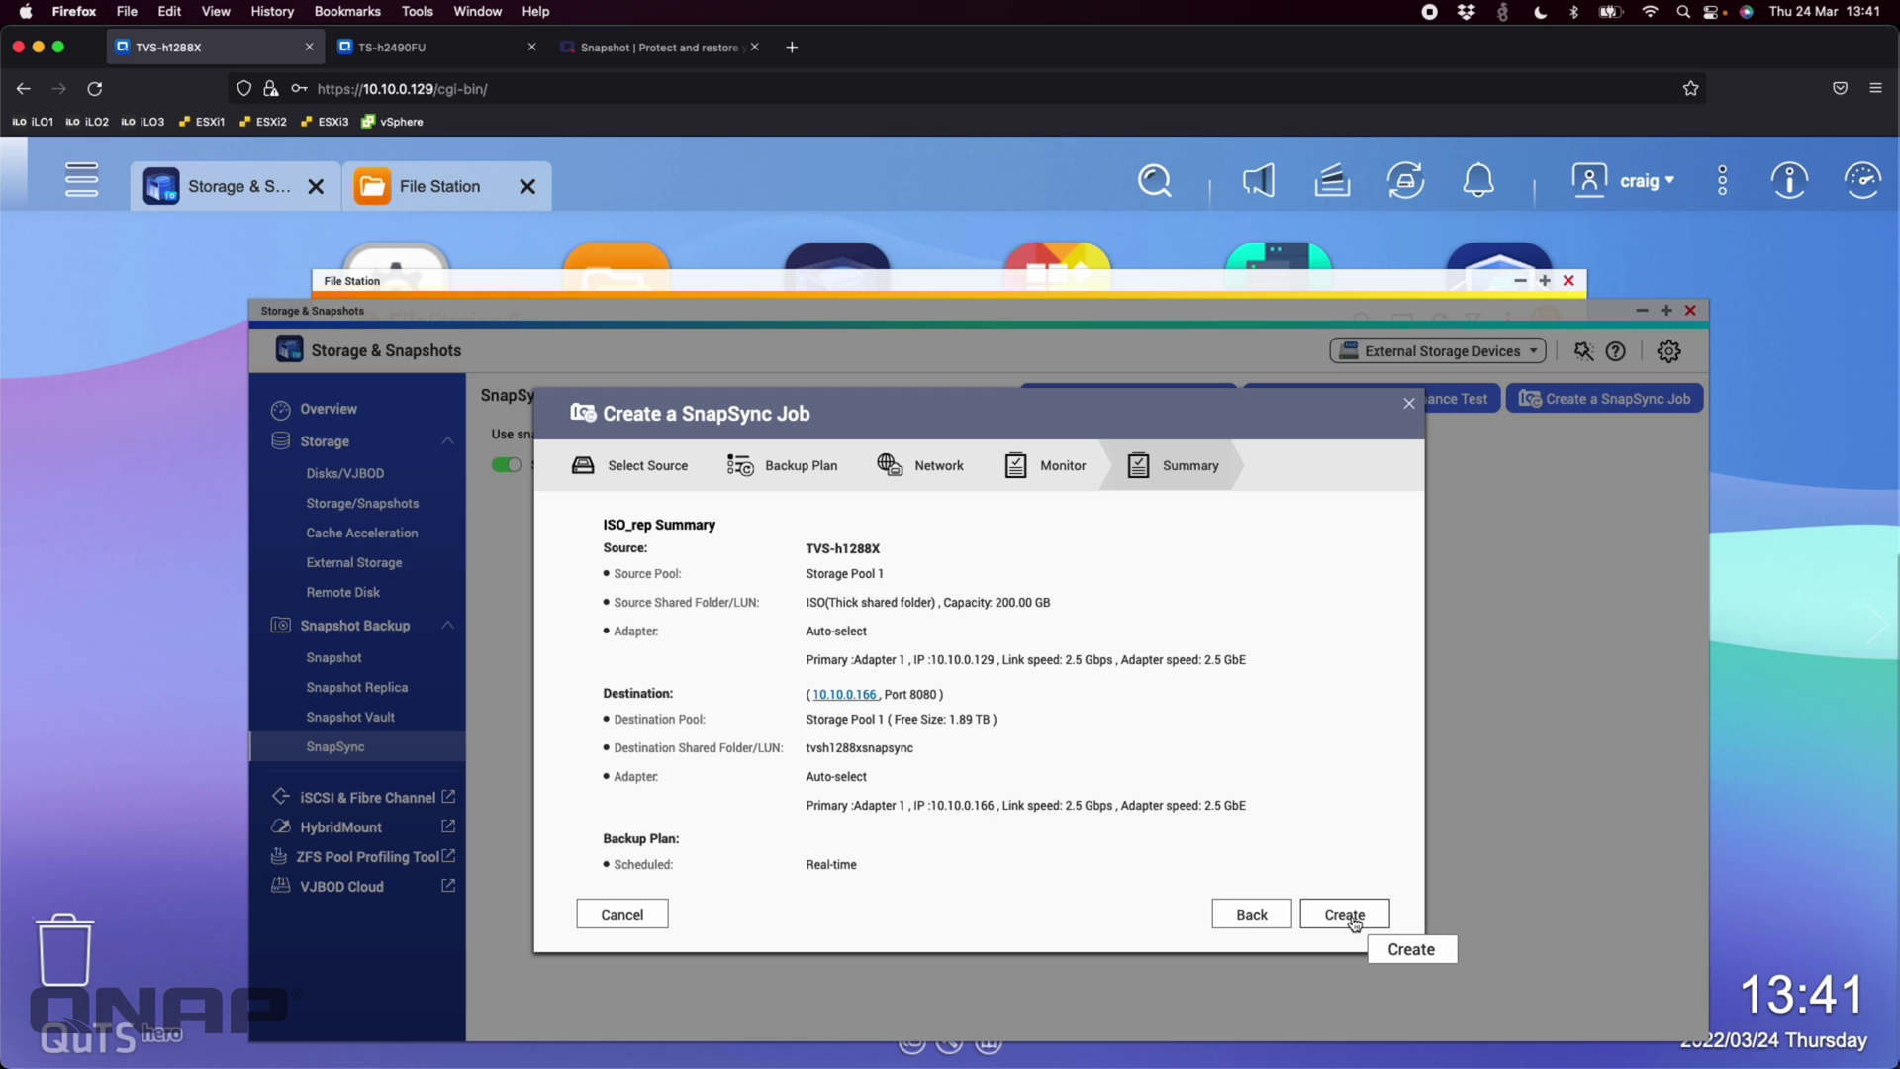
Review the ISO_rep summary and create the real-time job to TS-h2490FU tvsh1288xsnapsync
scroll(950, 693, "down", 4)
scroll(947, 663, "up", 4)
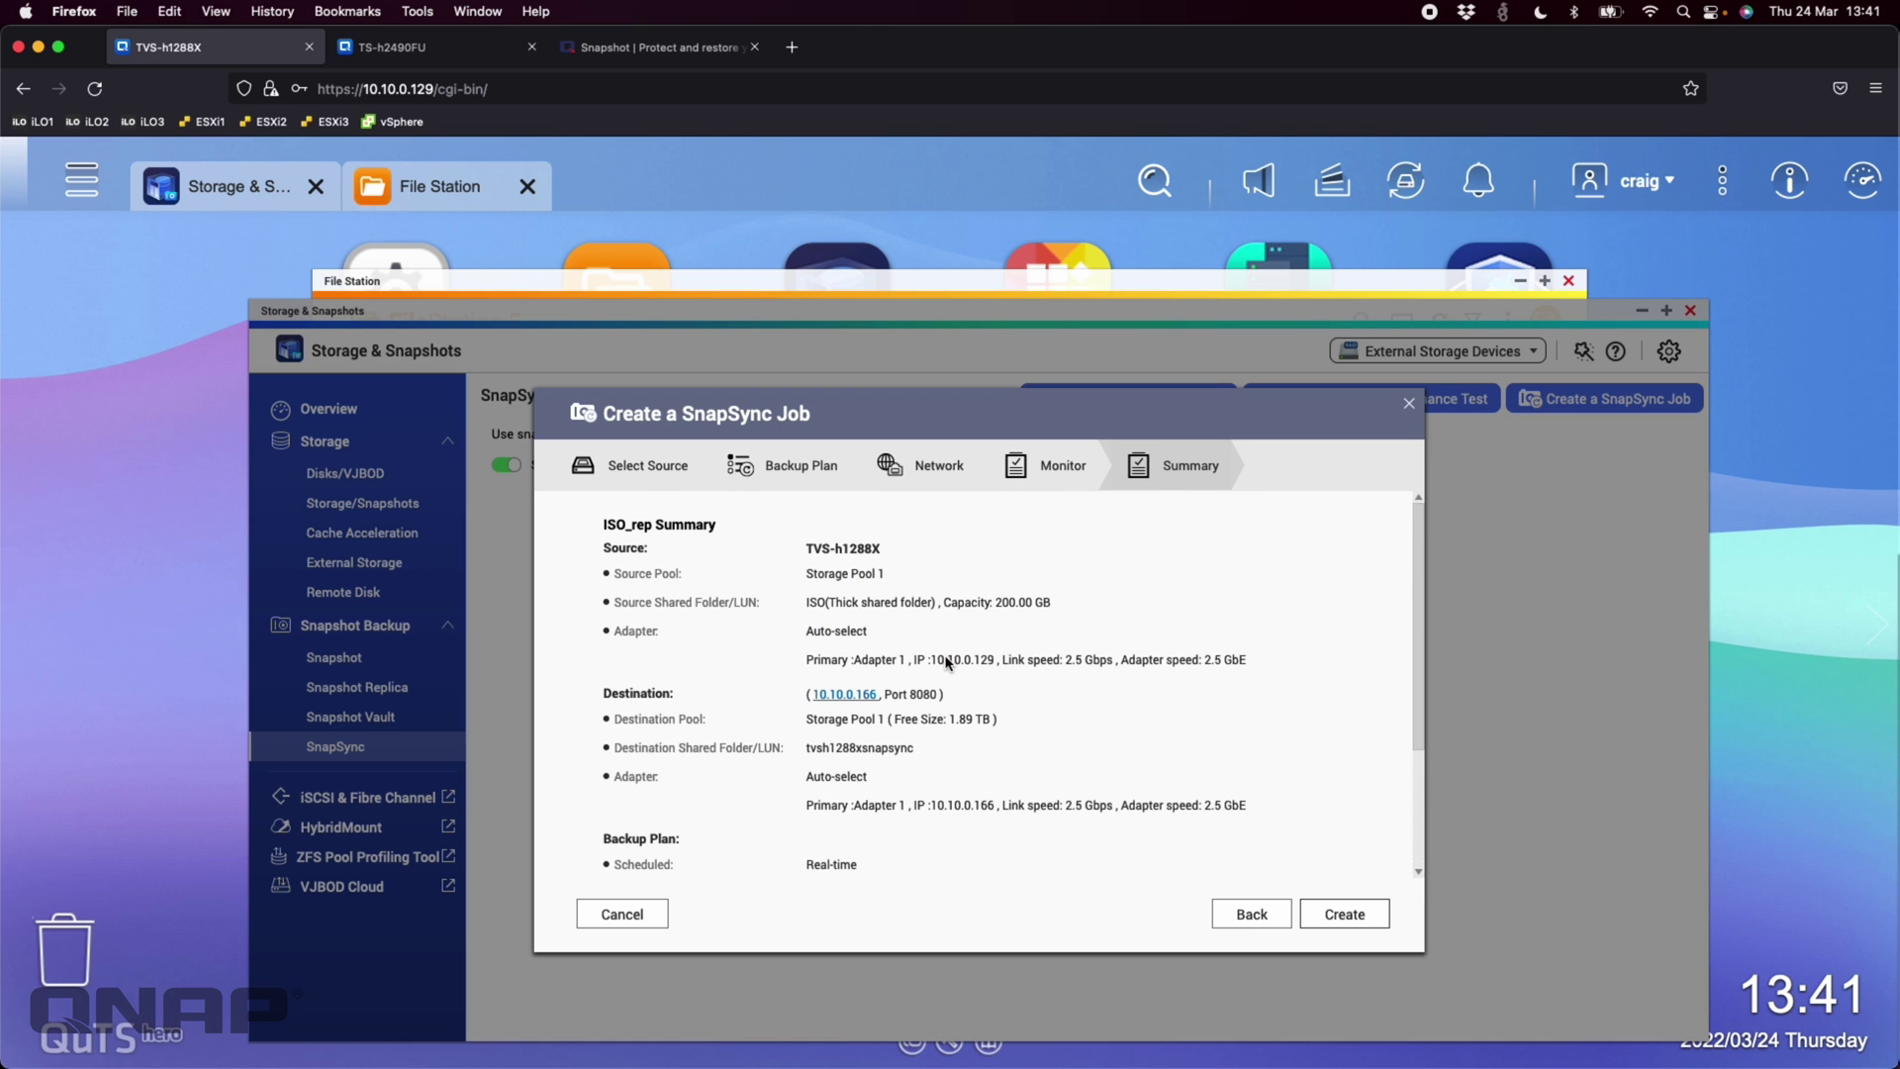
scroll(1107, 641, "down", 4)
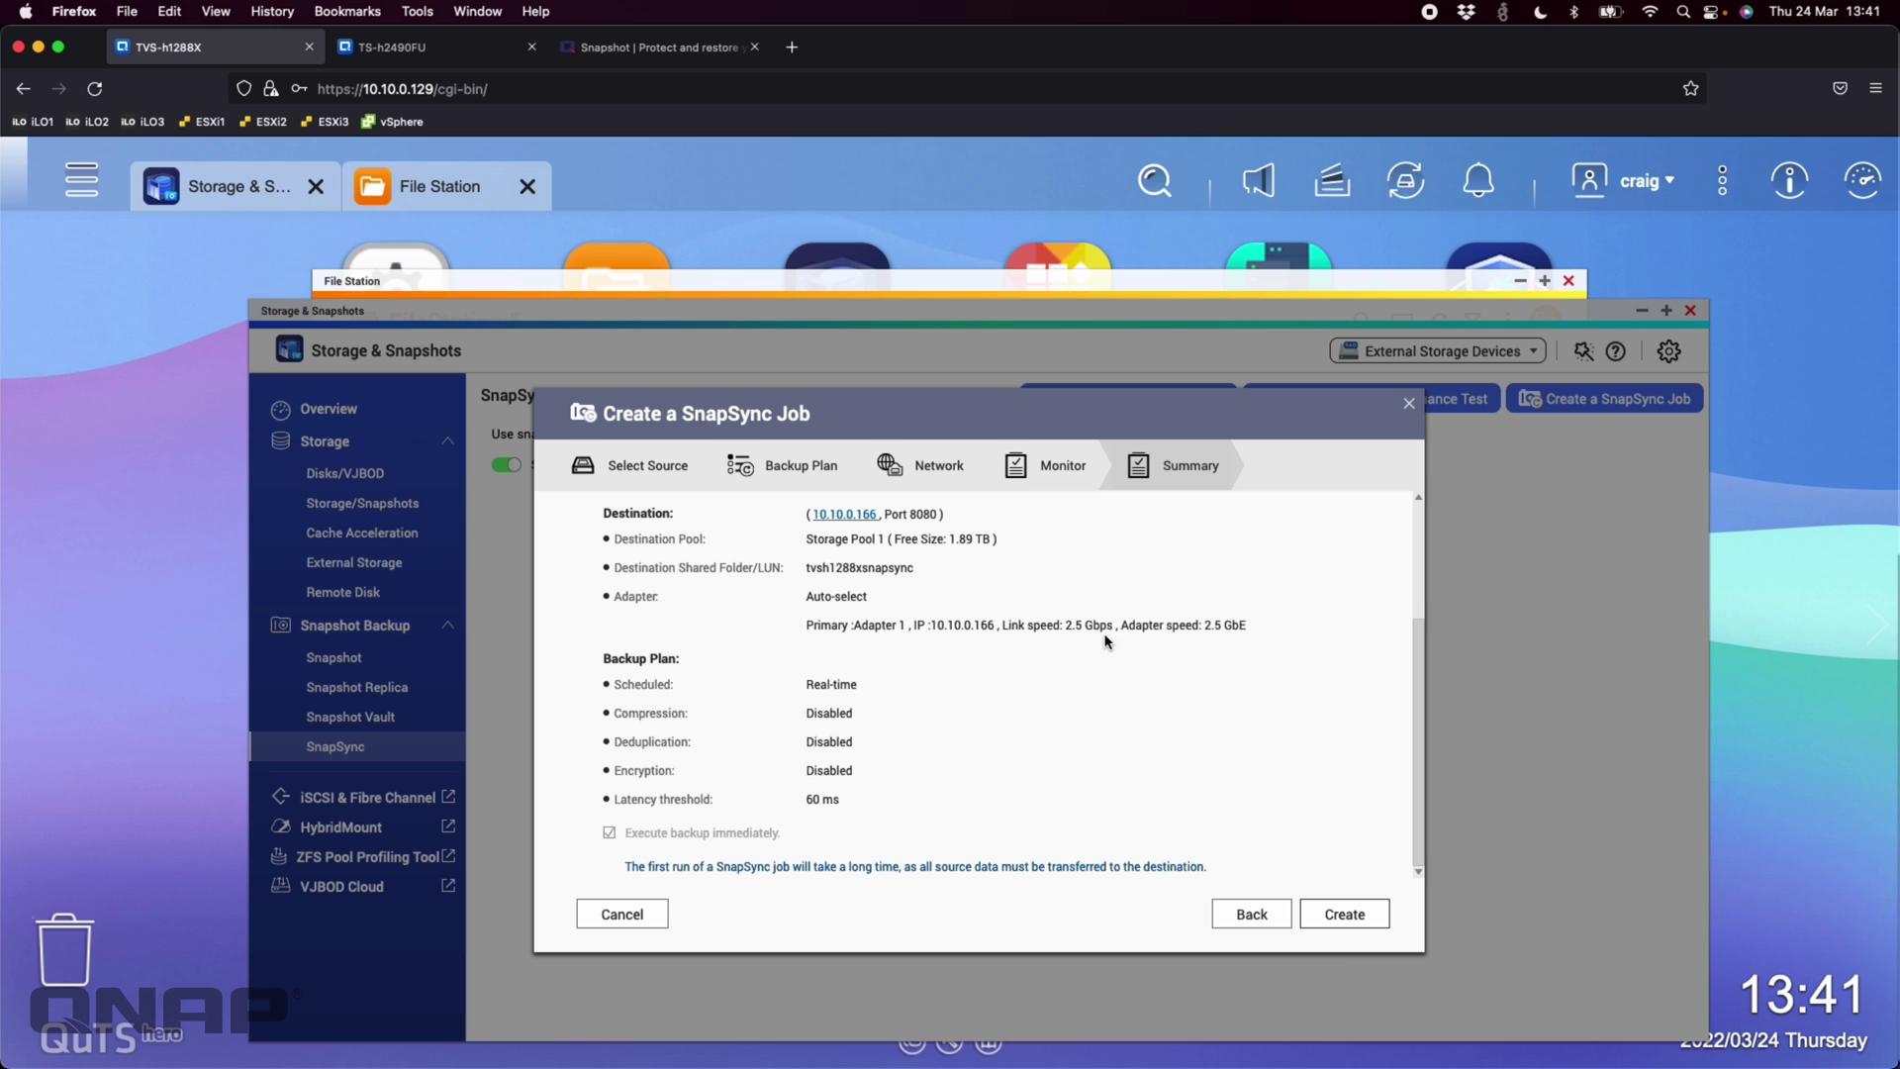
left_click(1338, 921)
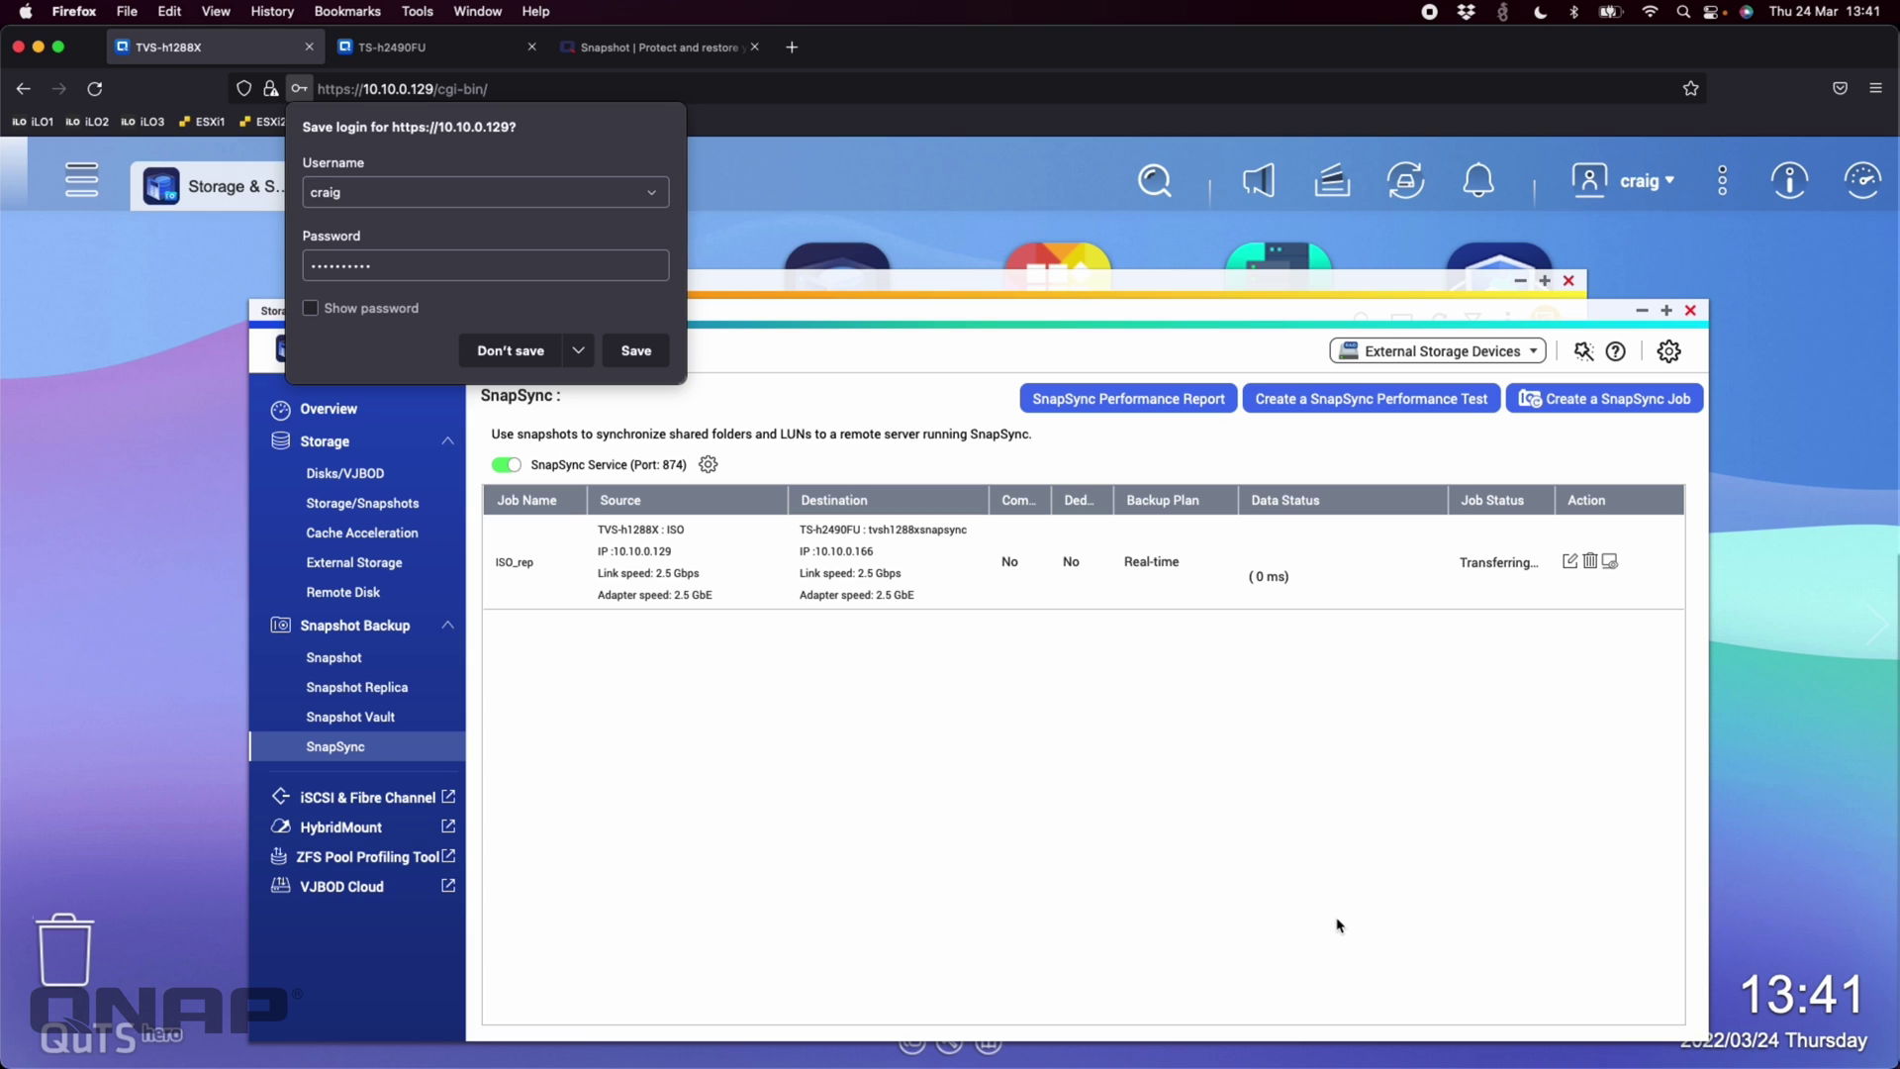
Decline Firefox's save-login offer and show the Storage/Snapshots list with ISO and Public
left_click(500, 350)
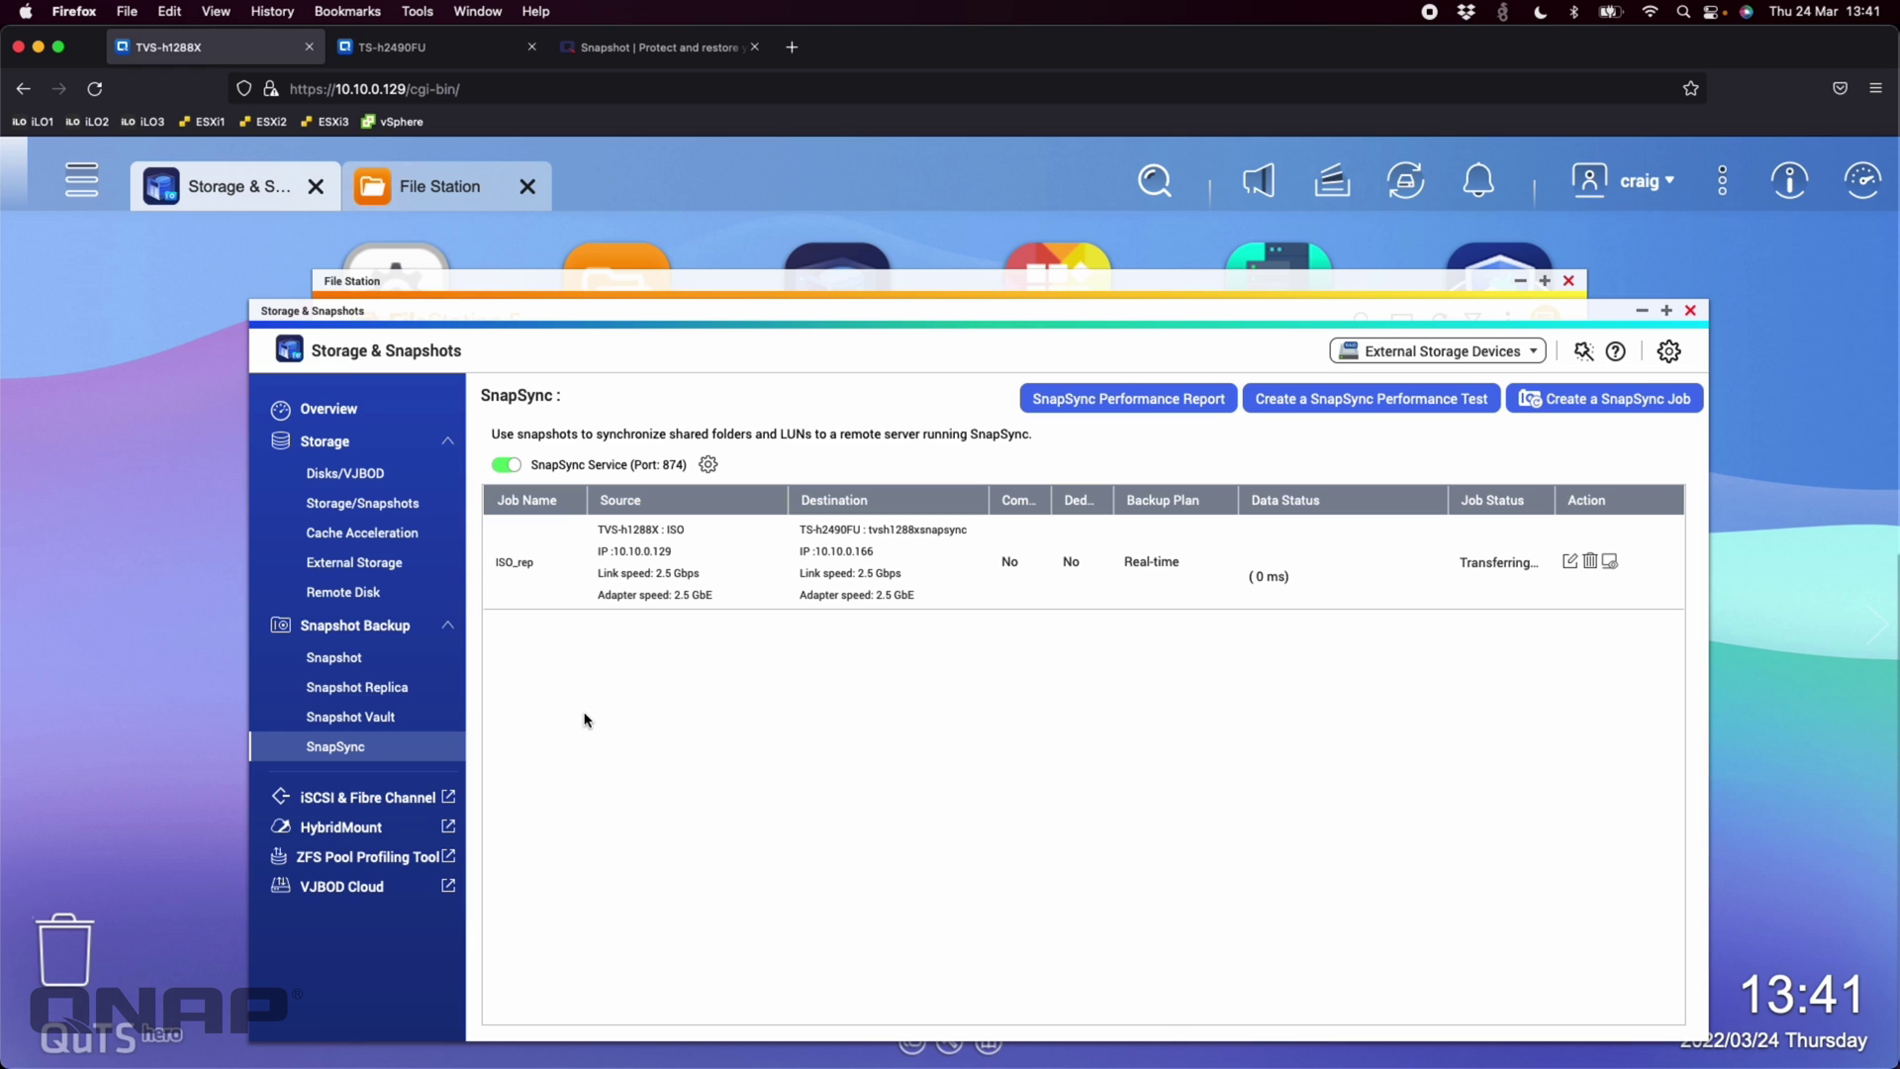
left_click(363, 503)
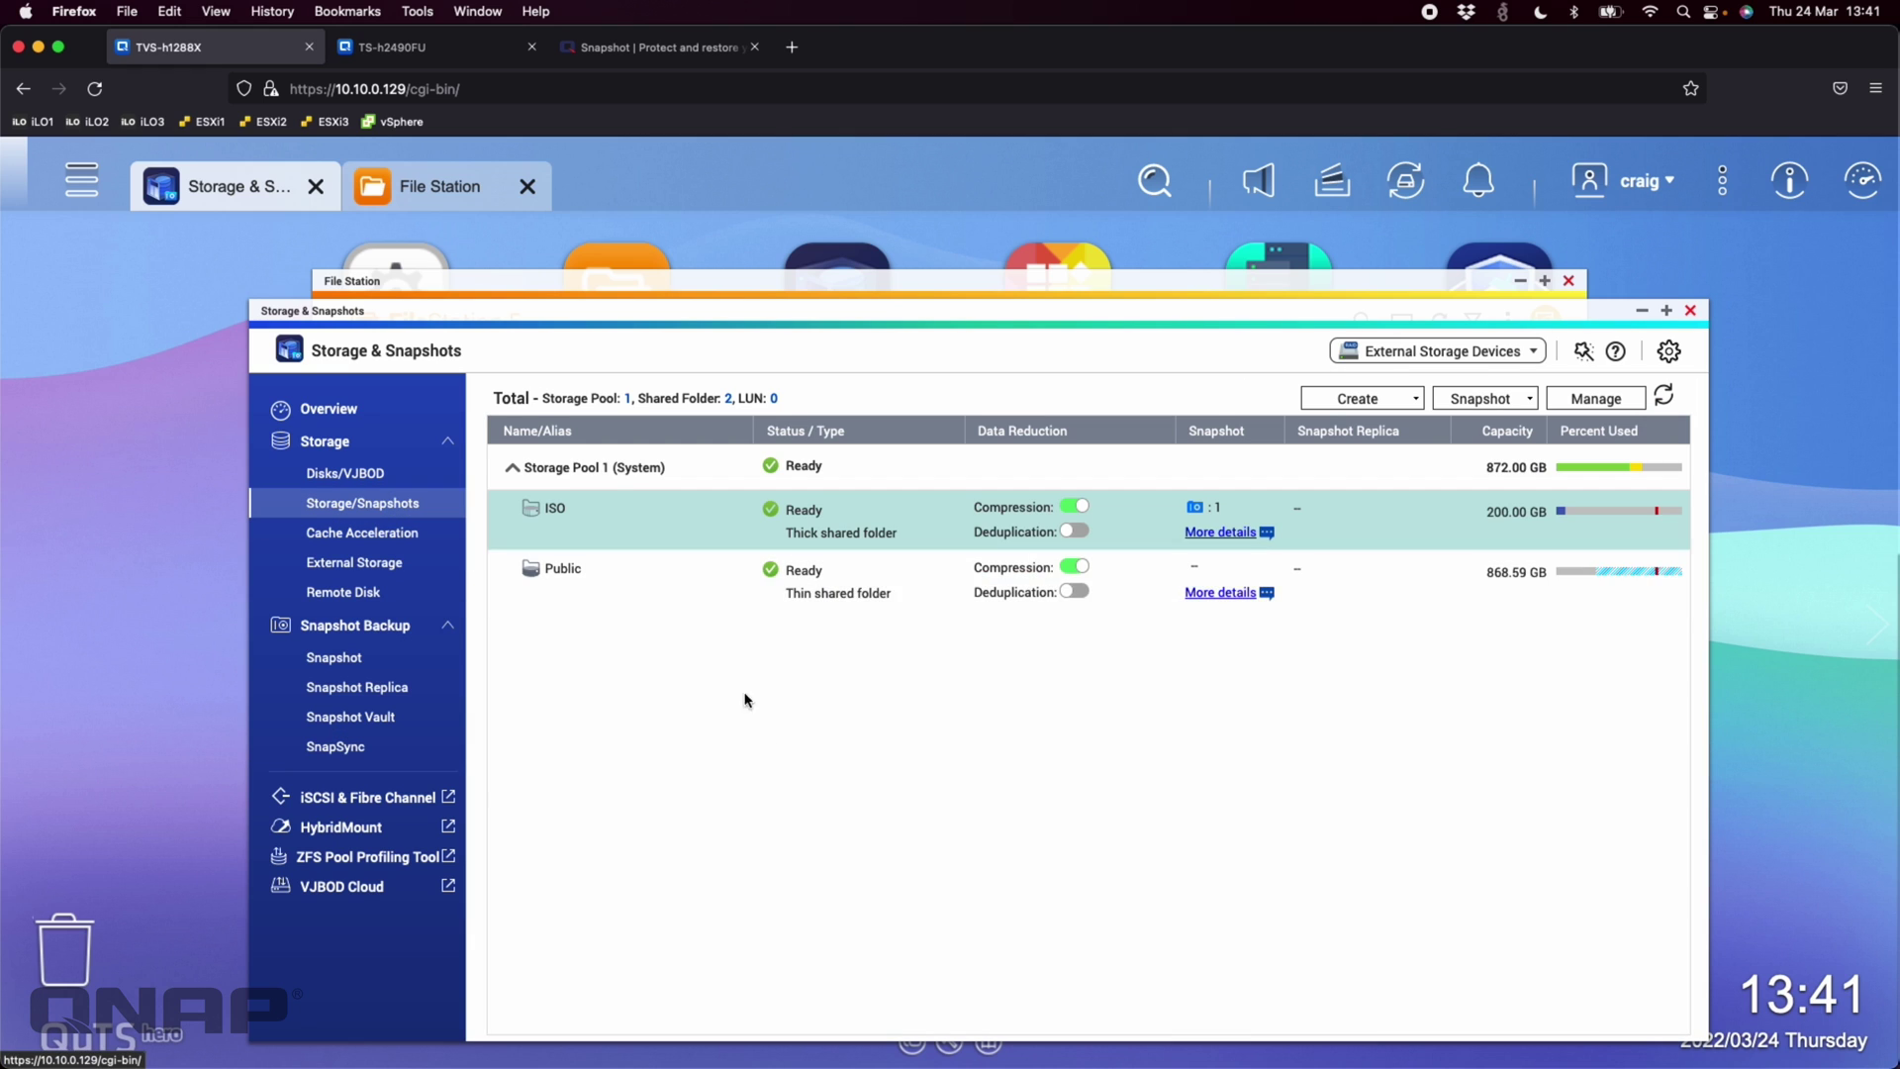
Check the ISO folder's snapshot details, return to SnapSync, then switch to TS-h2490FU
mouse_move(1207, 535)
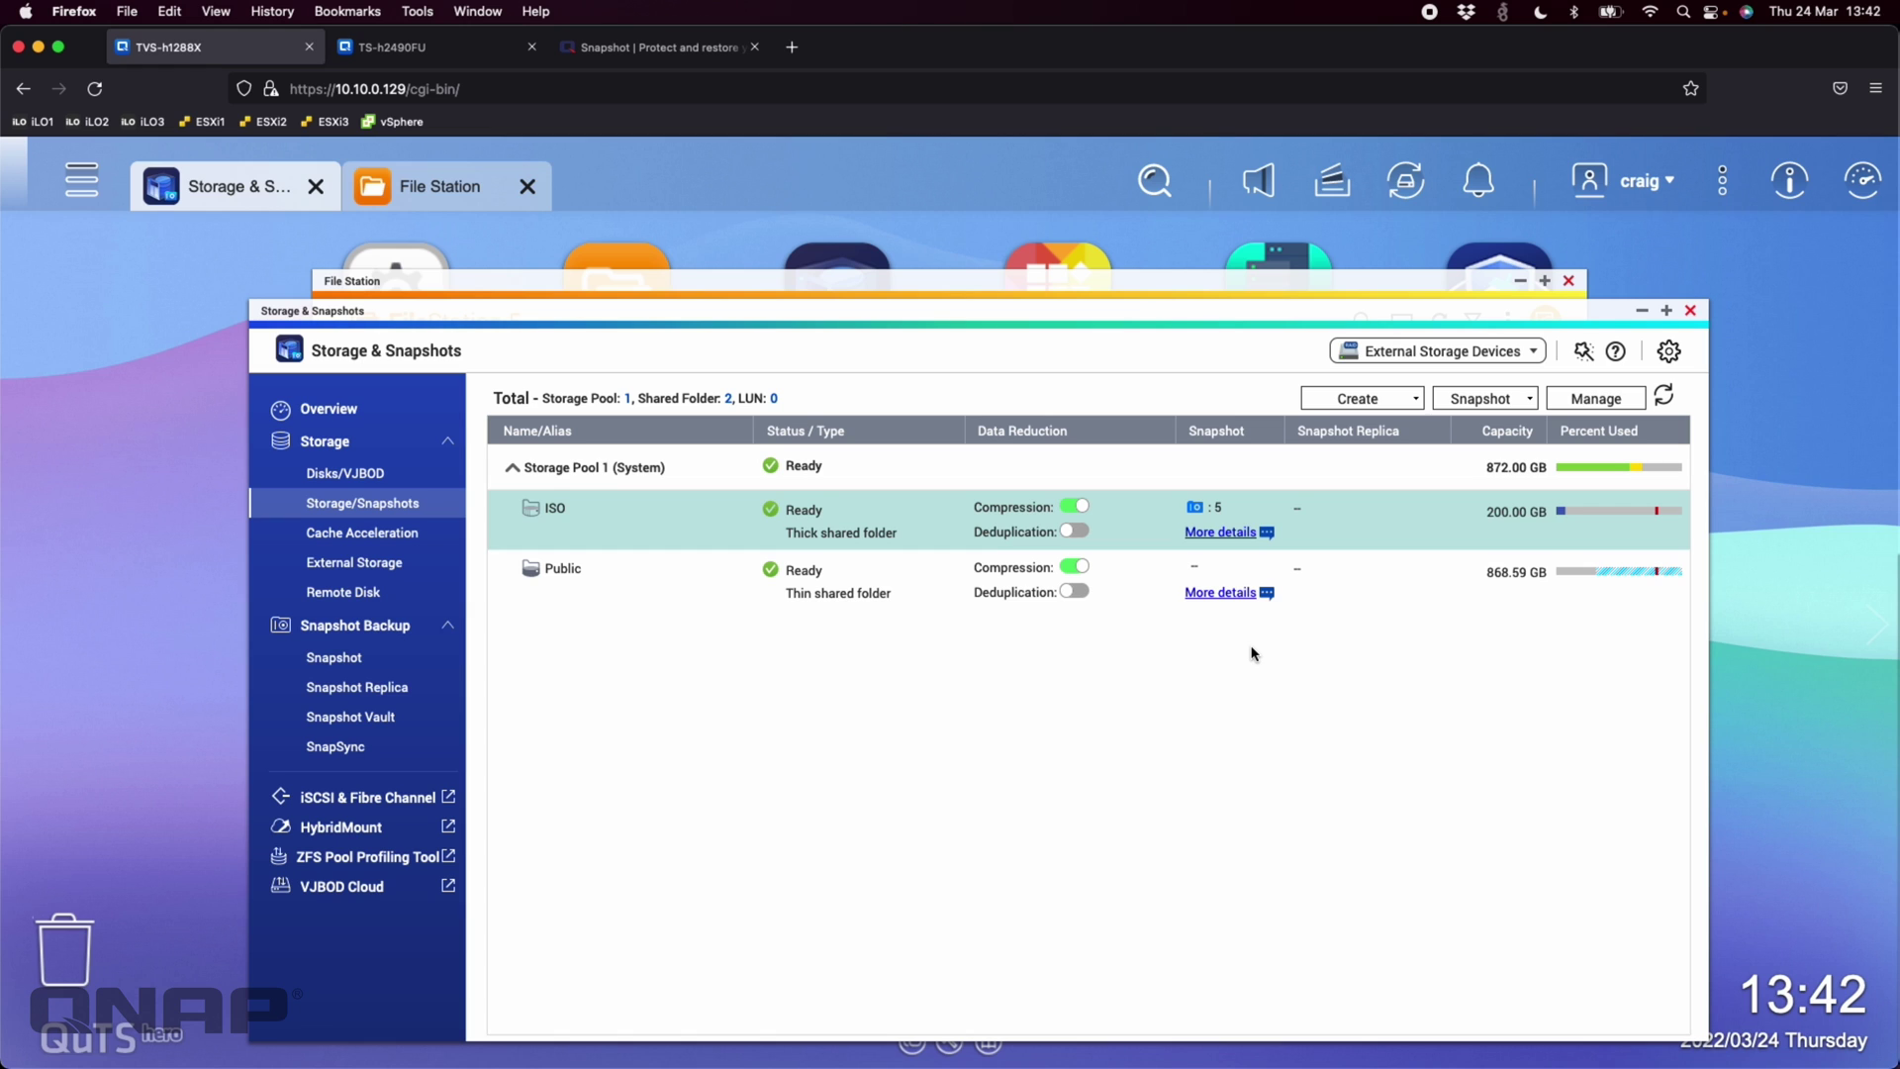
left_click(336, 747)
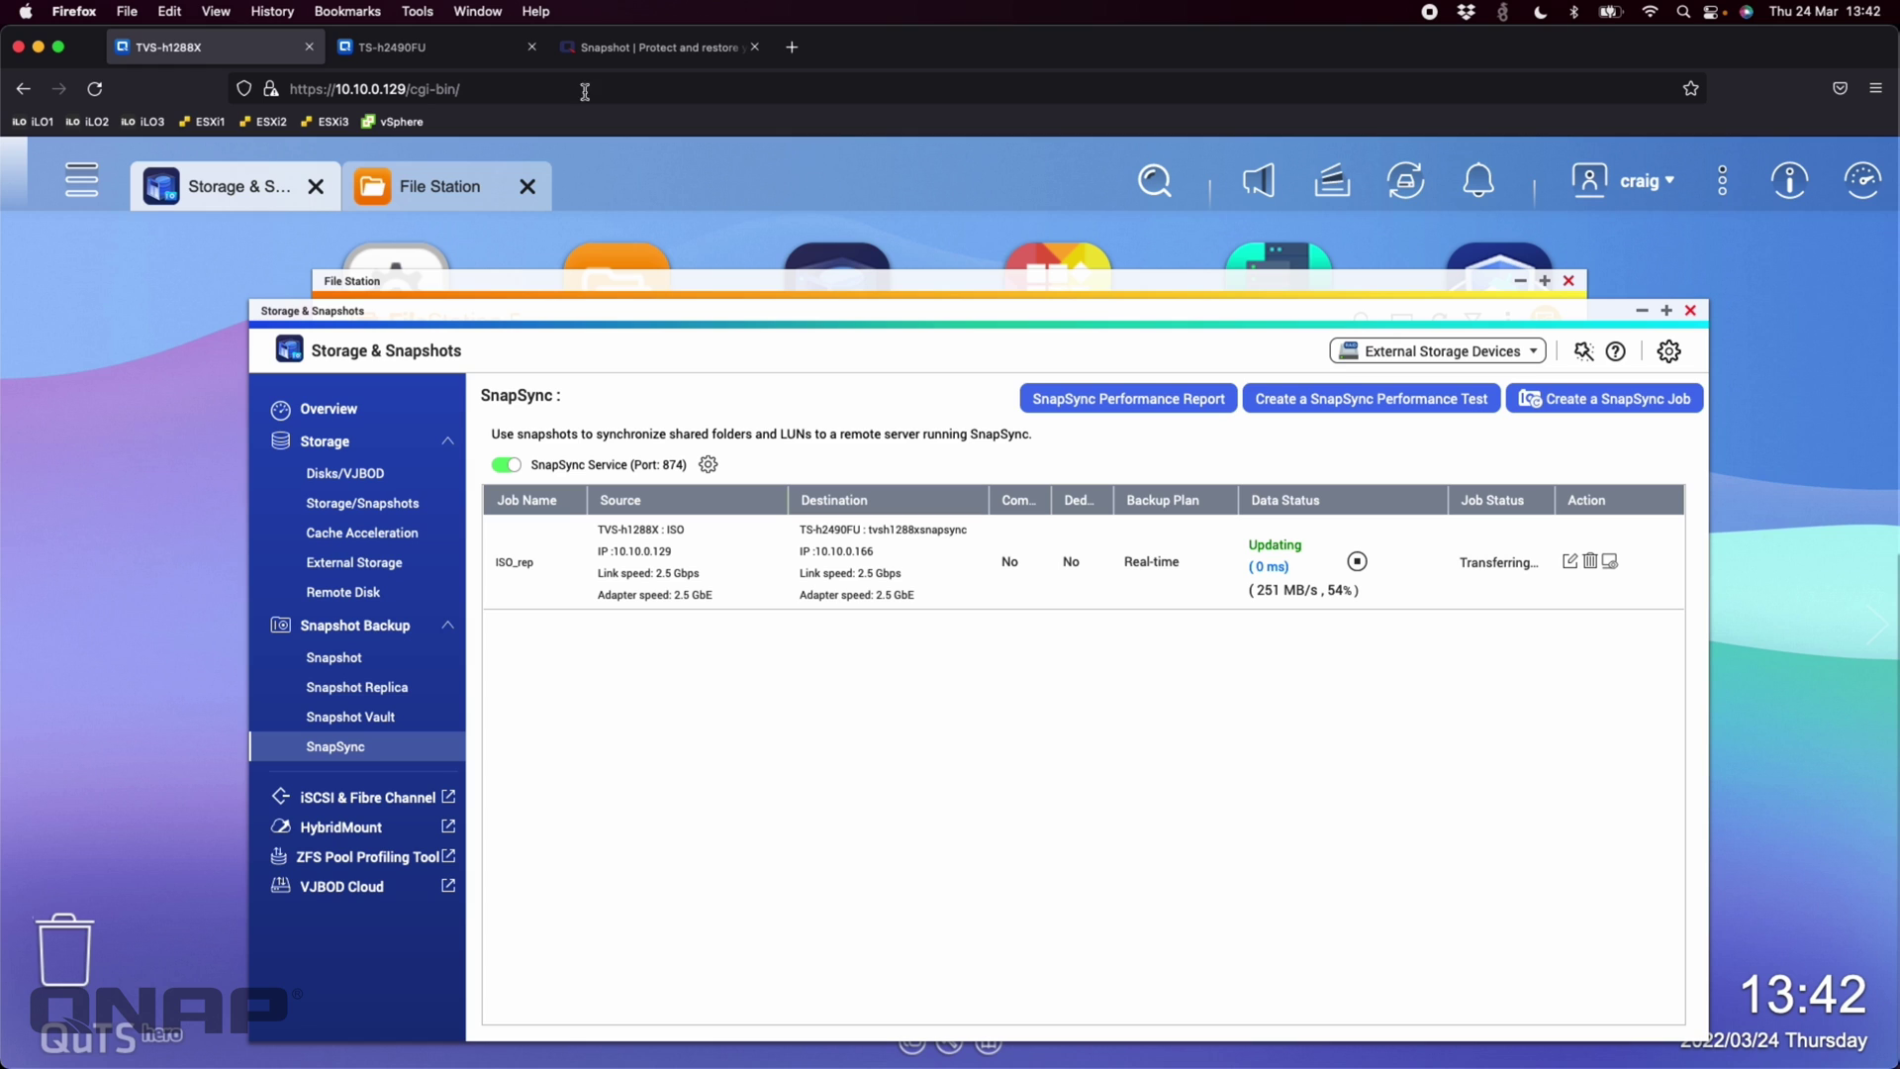
left_click(418, 49)
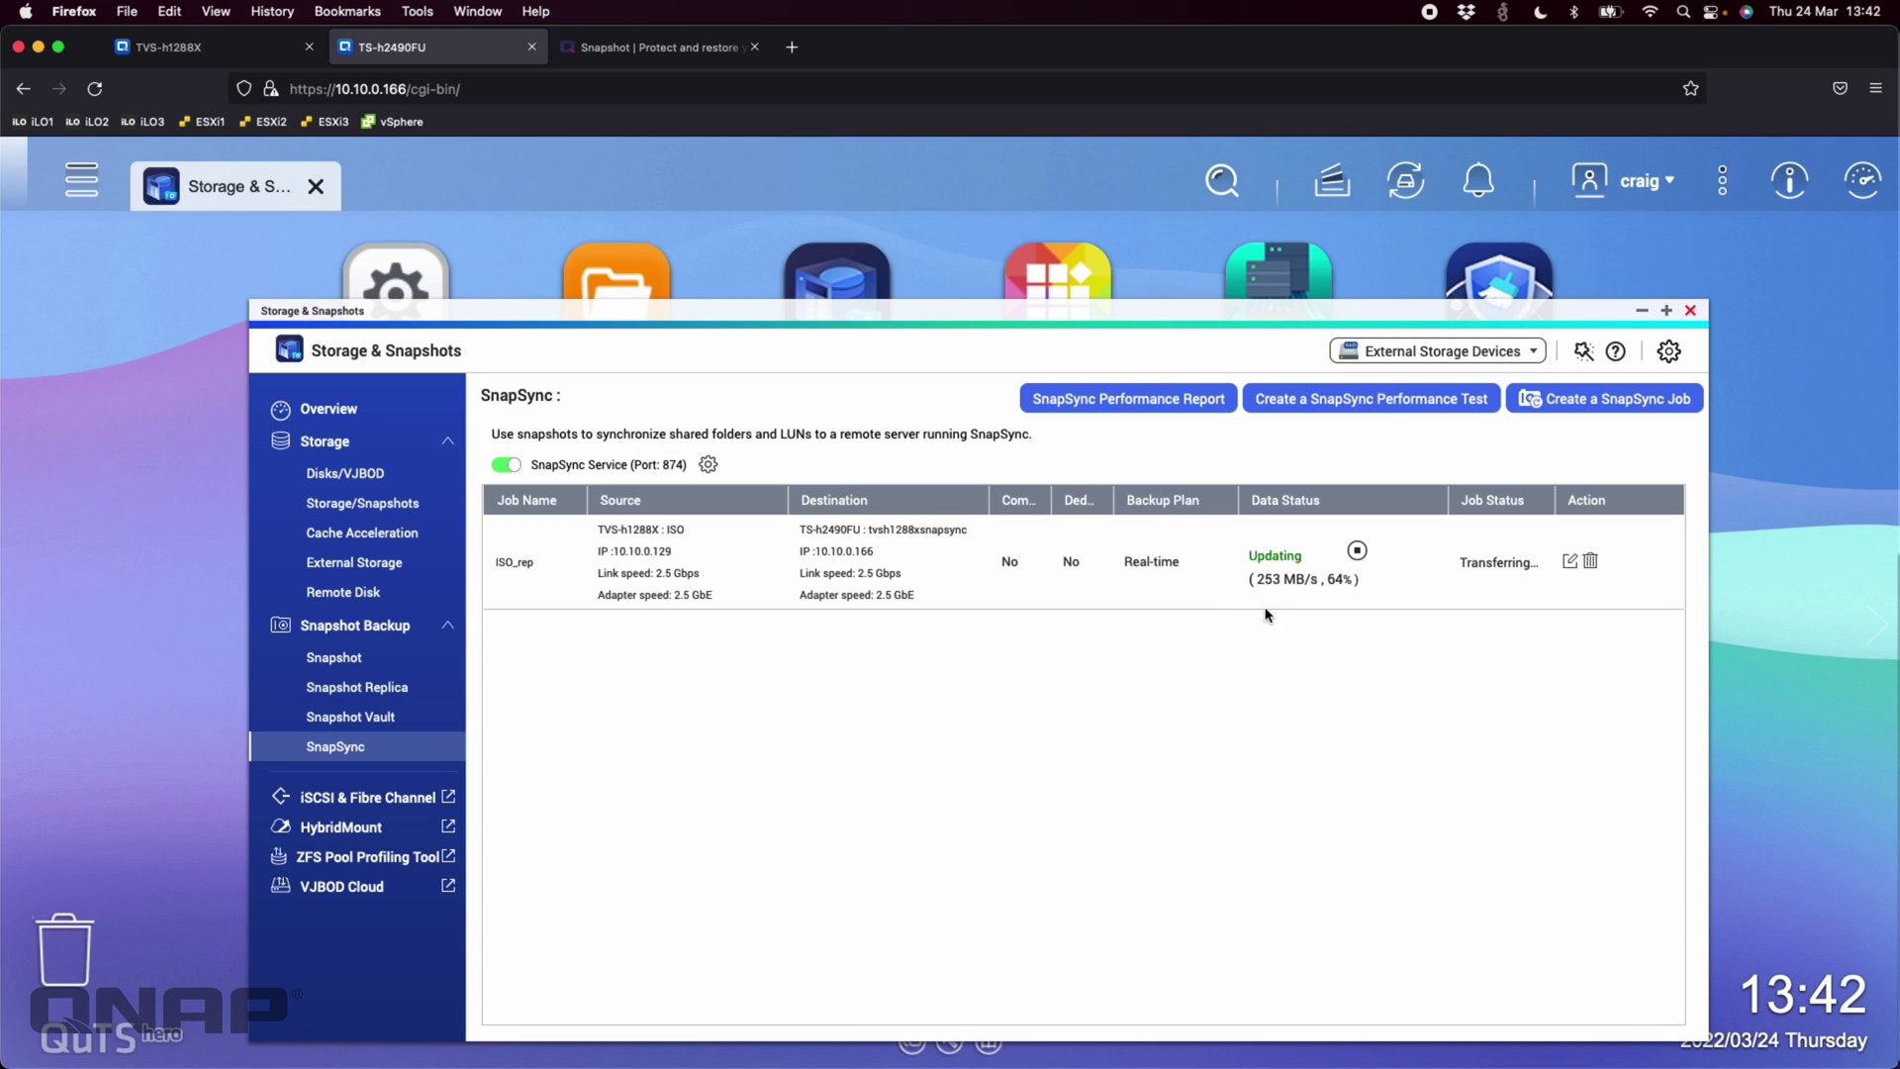
On TS-h2490FU, inspect tvsh1288xsnapsync's read-only SnapSync warning, then return to TVS-h1288X
left_click(369, 511)
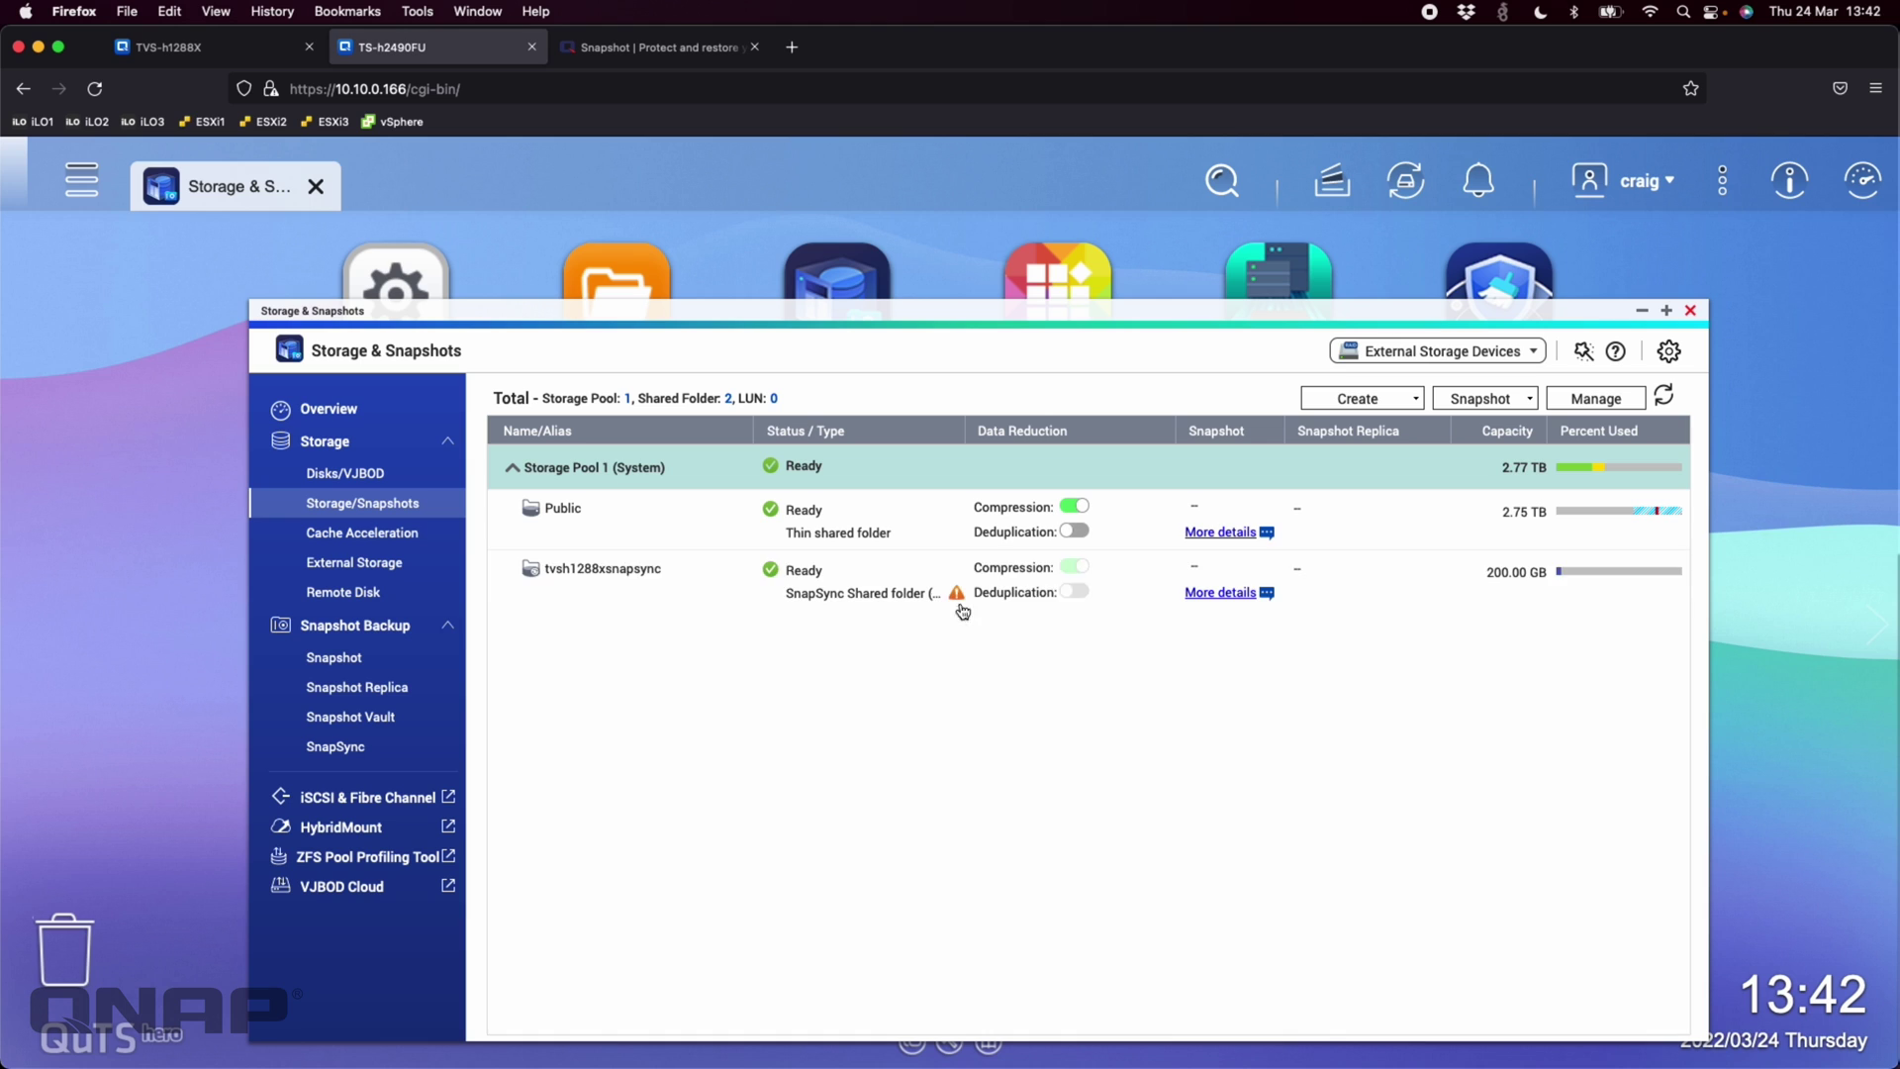
mouse_move(957, 599)
left_click(210, 47)
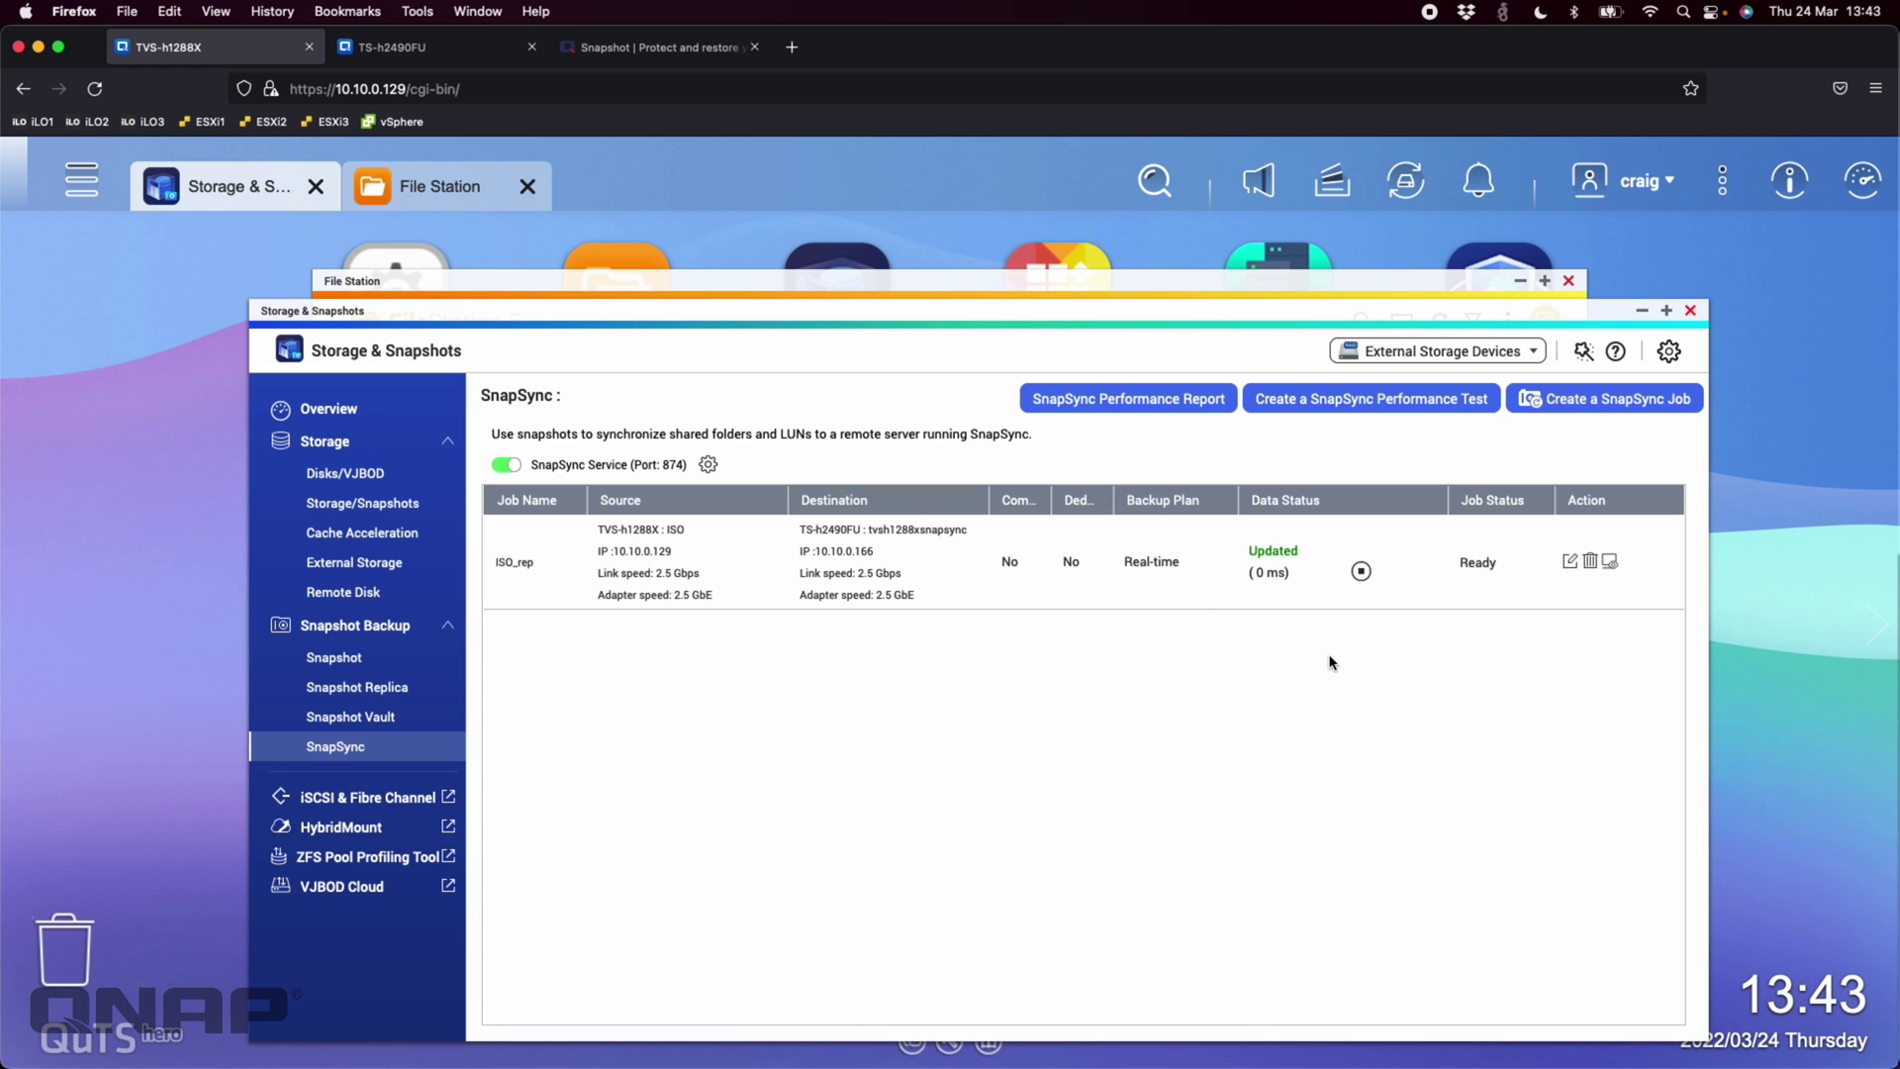
Compare ISO and tvsh1288xsnapsync snapshot counts on both NAS units, refreshing the destination list
left_click(372, 513)
left_click(426, 48)
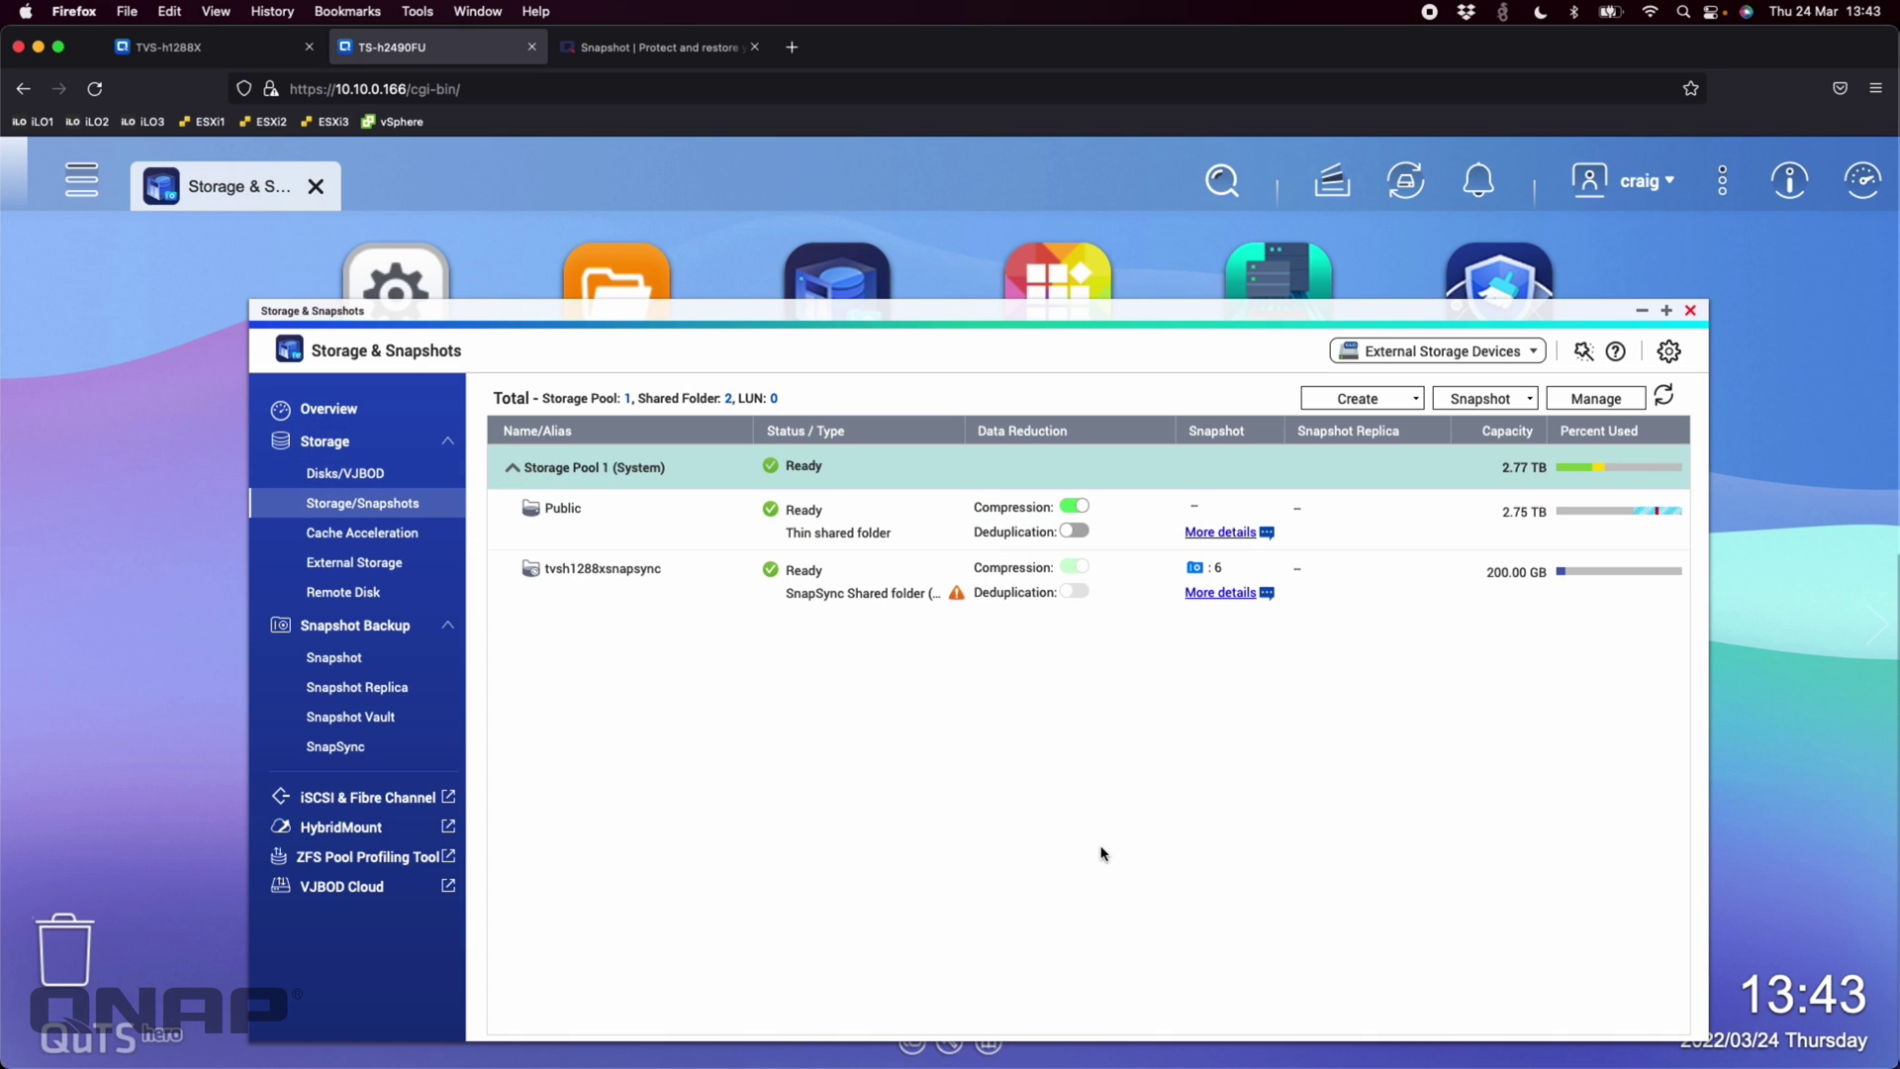
left_click(222, 46)
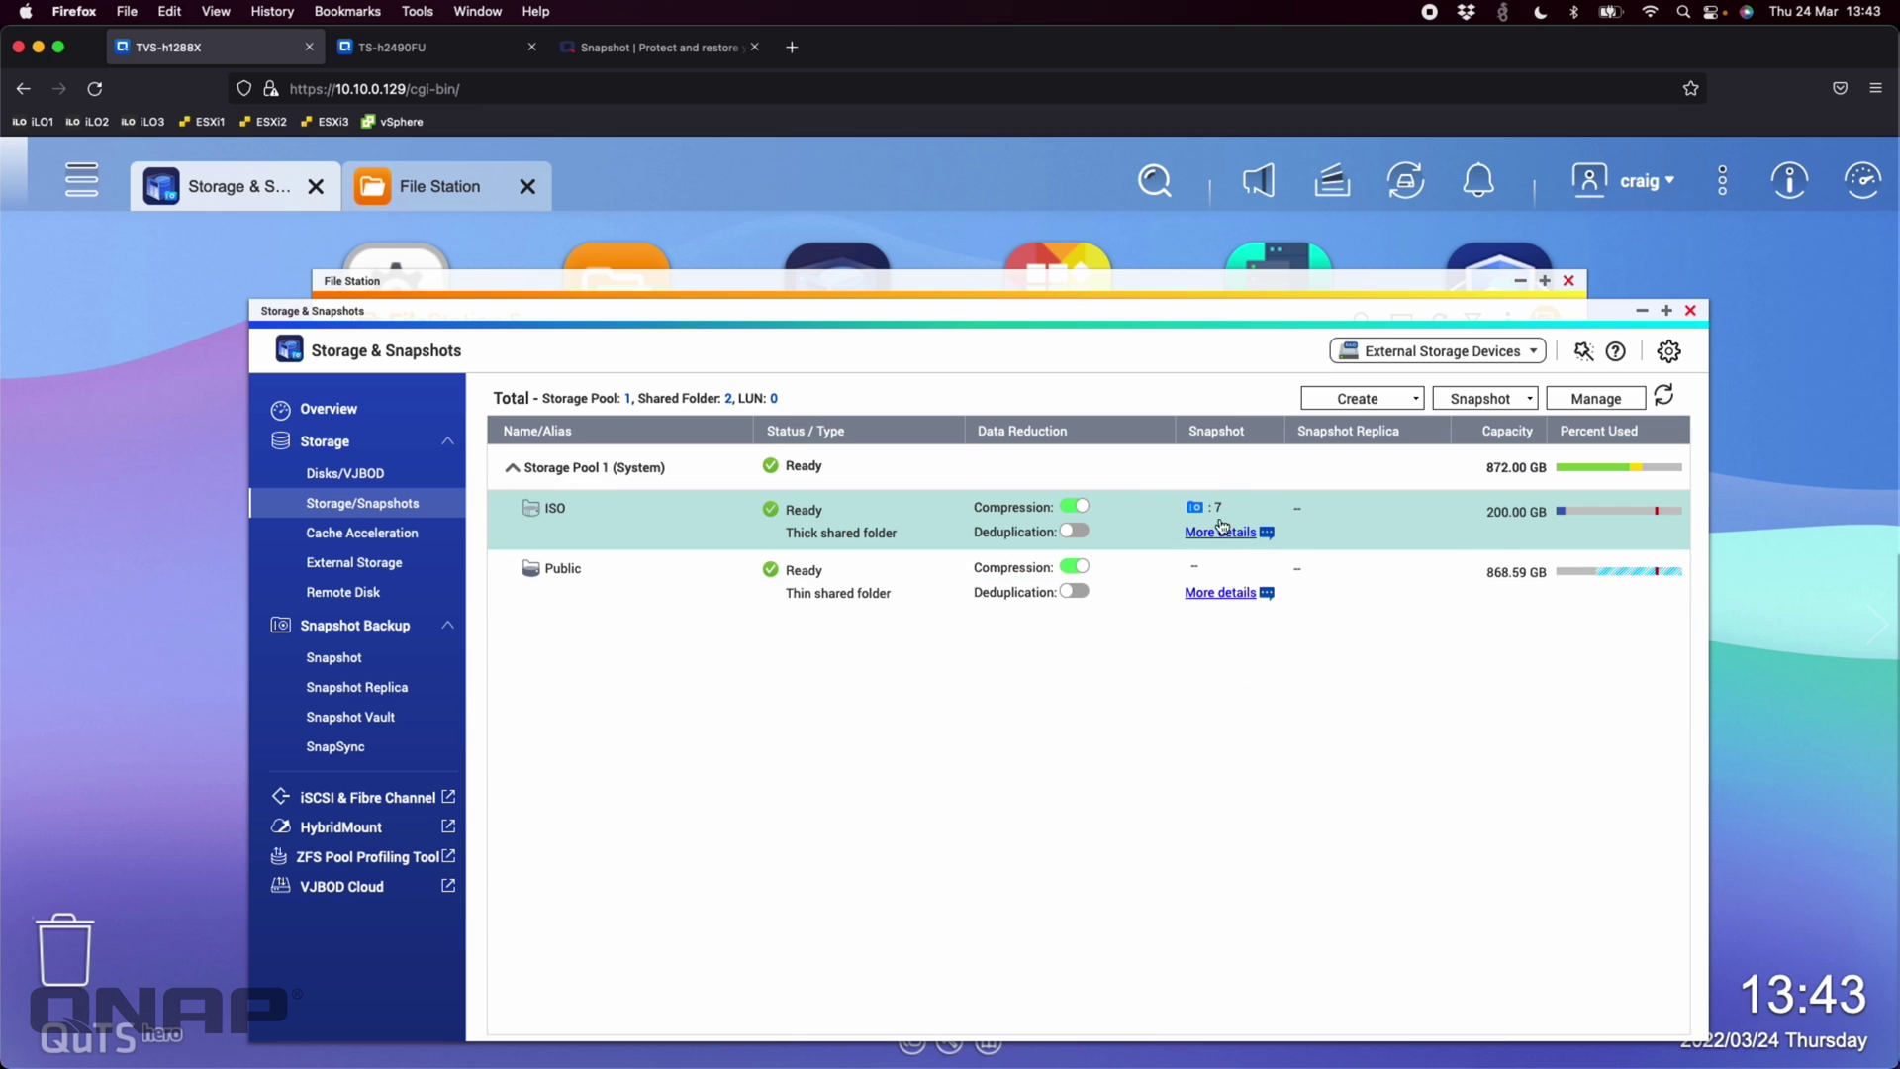
left_click(429, 52)
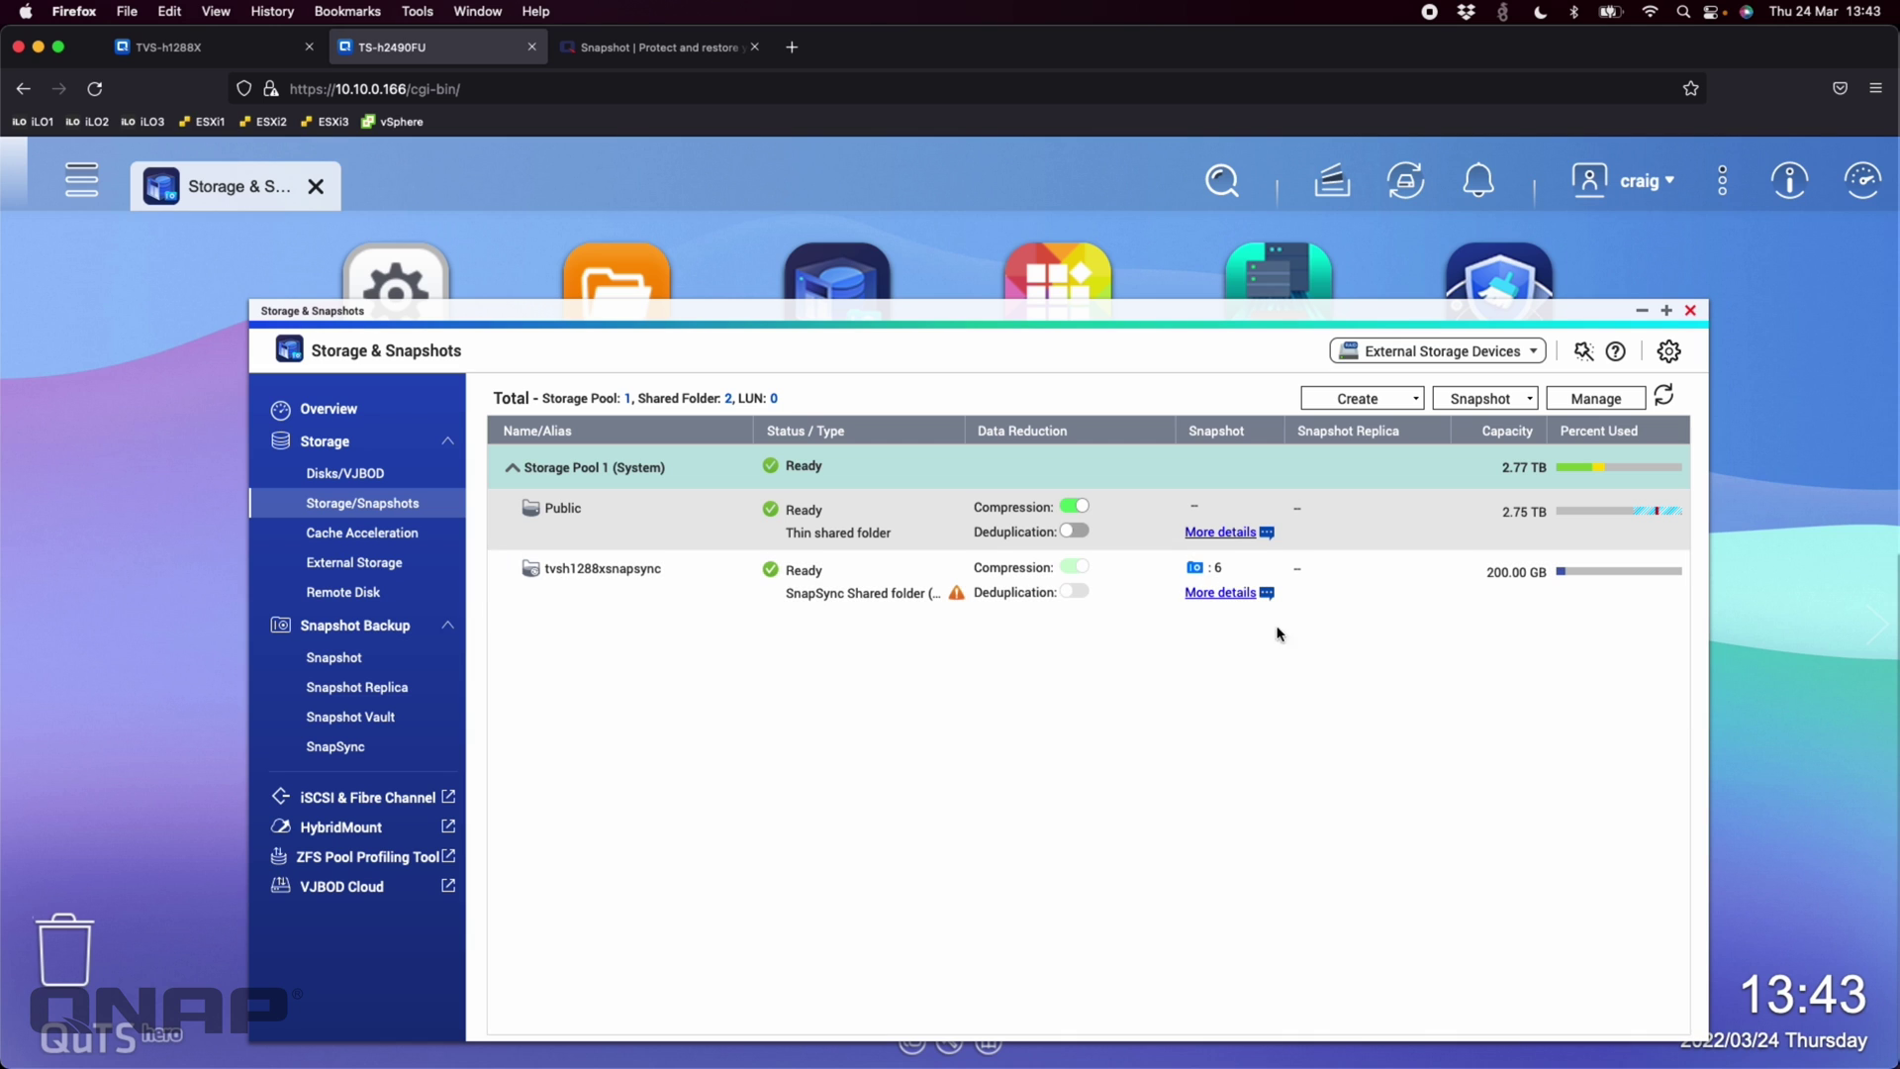
left_click(1665, 396)
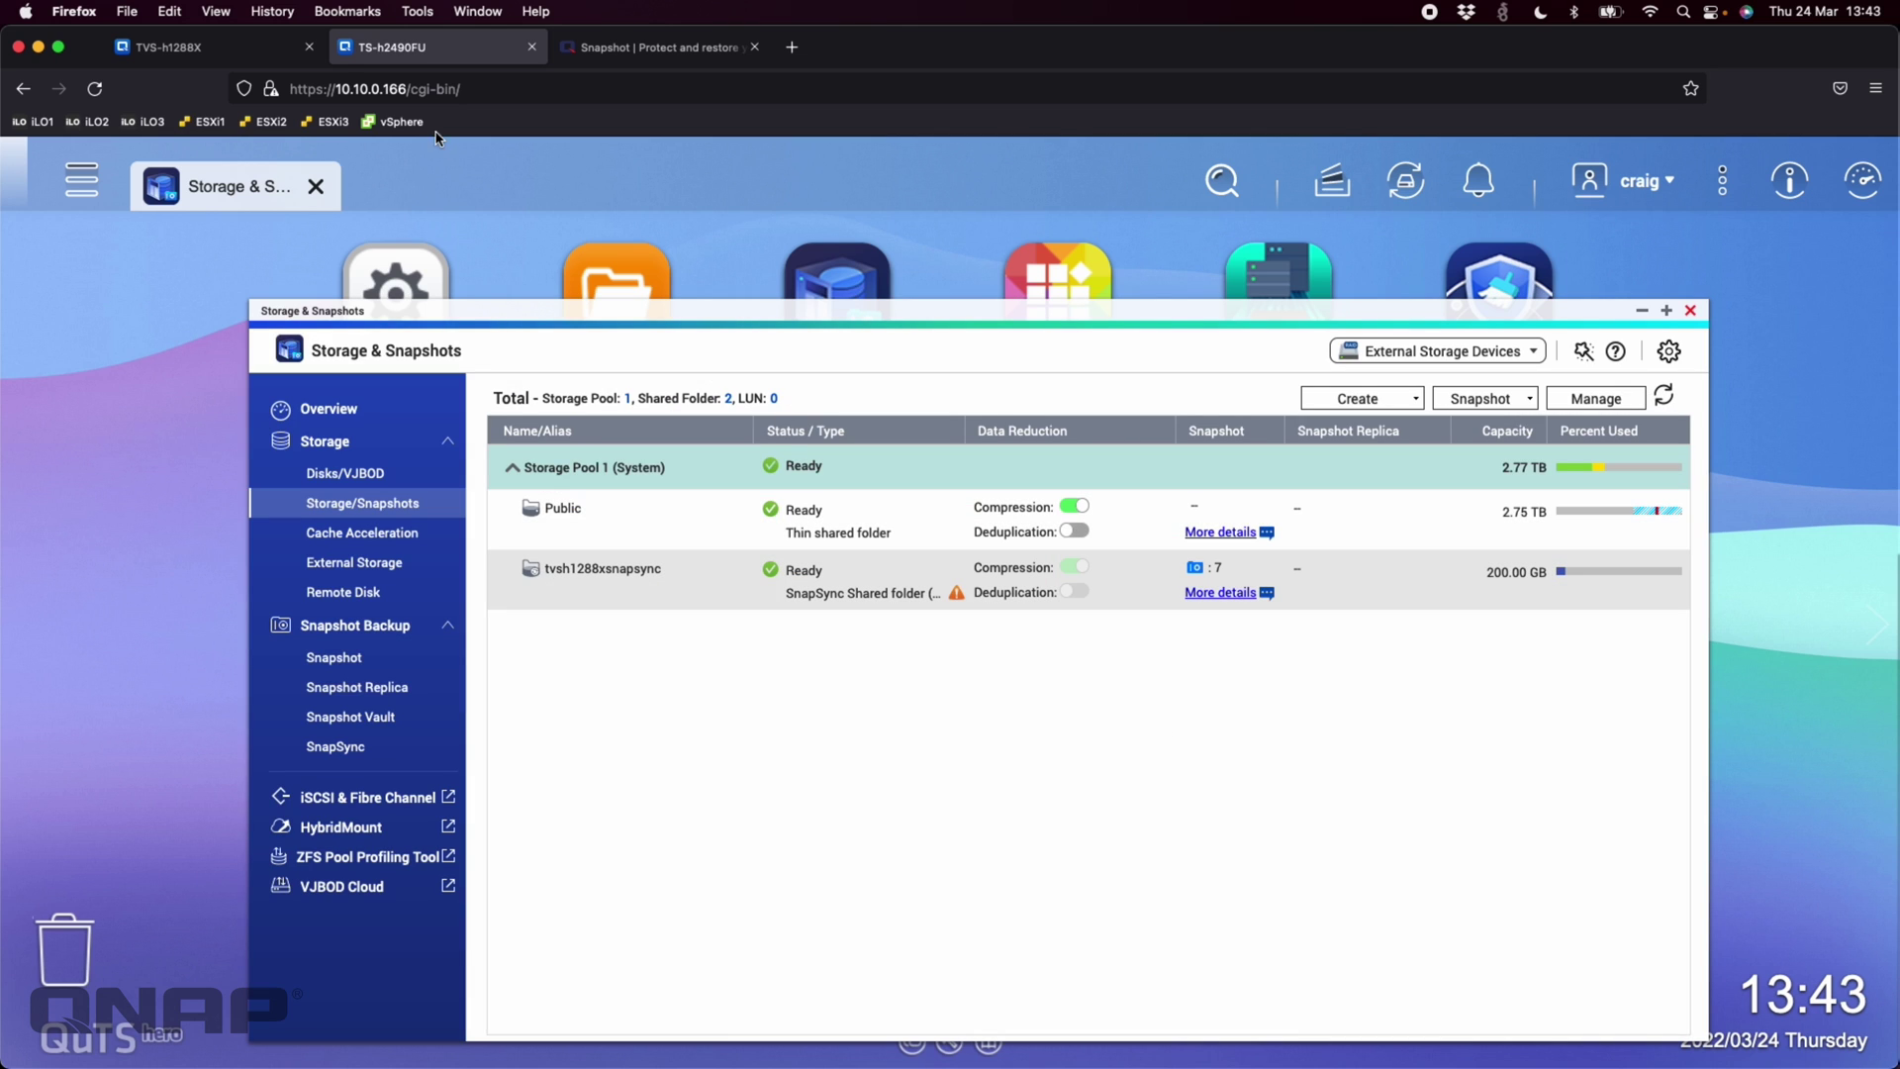
left_click(227, 47)
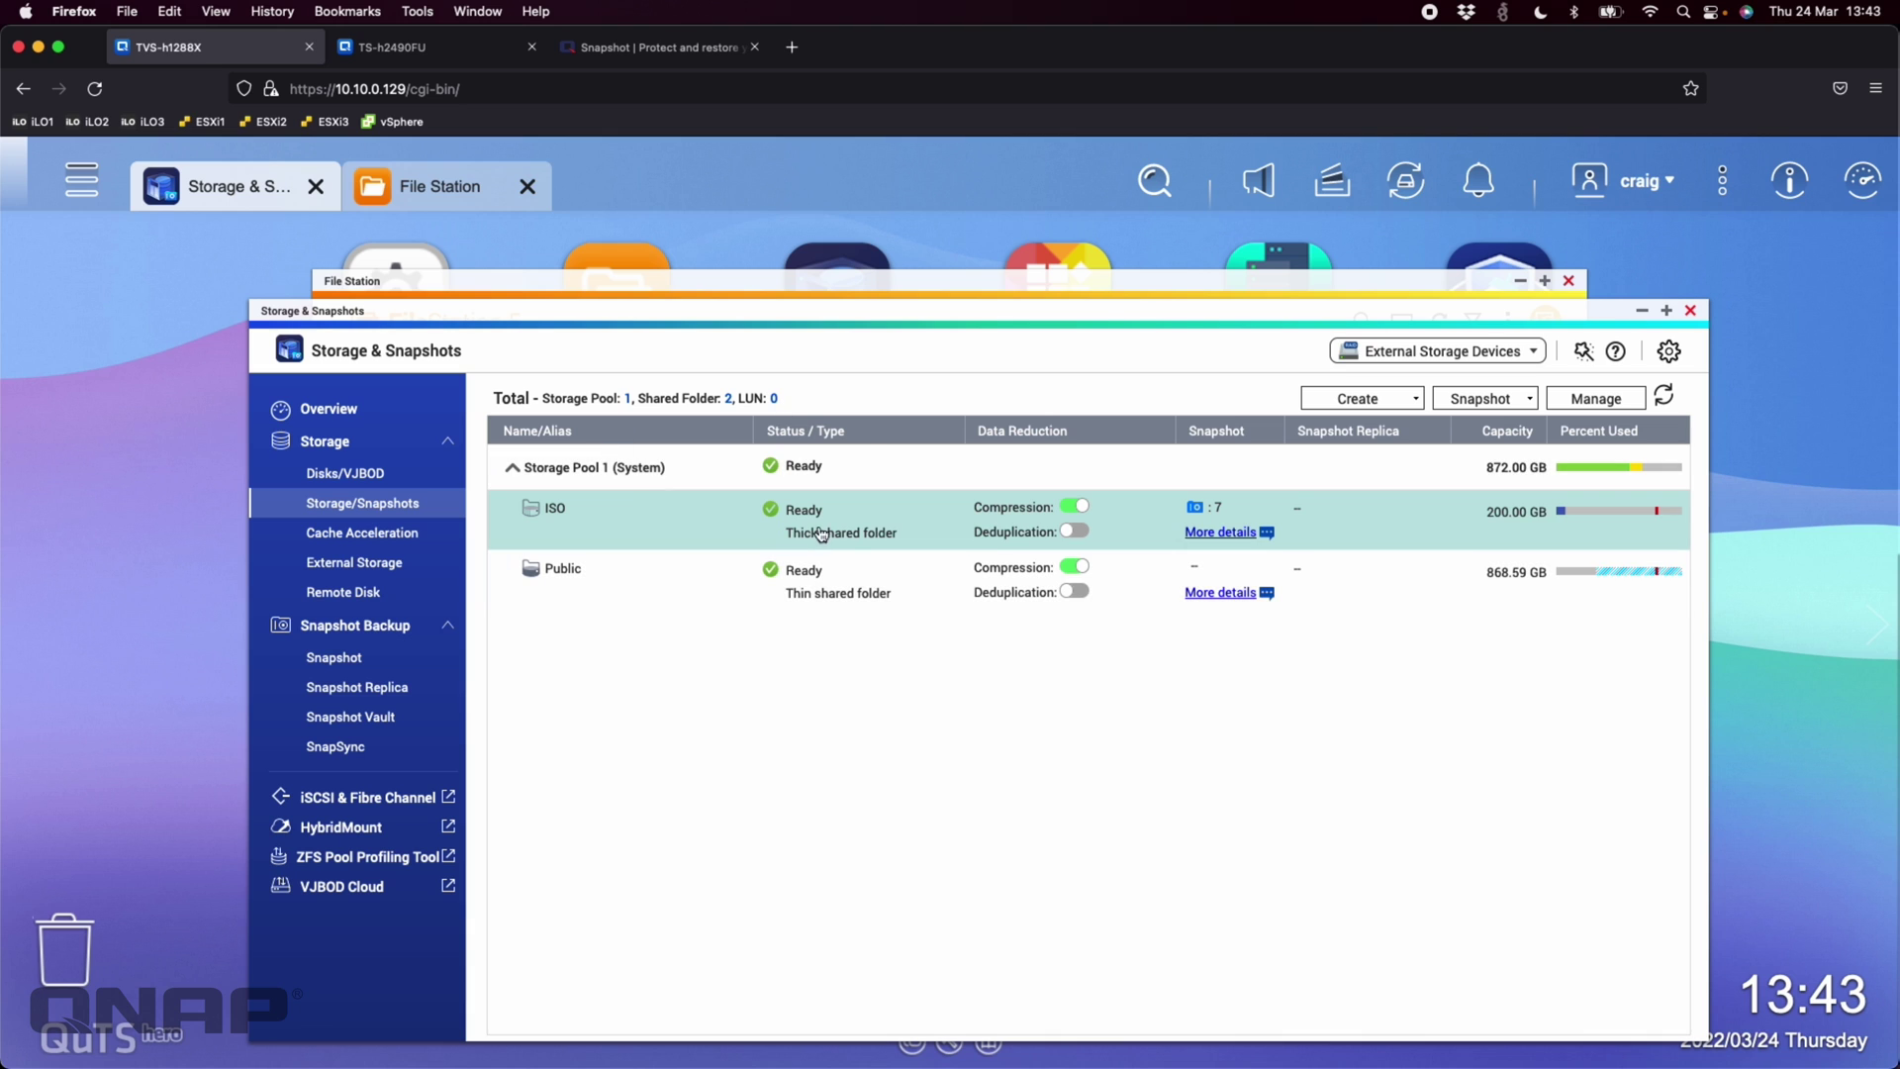
Take a manual snapshot of the ISO shared folder and dismiss the notification
right_click(875, 535)
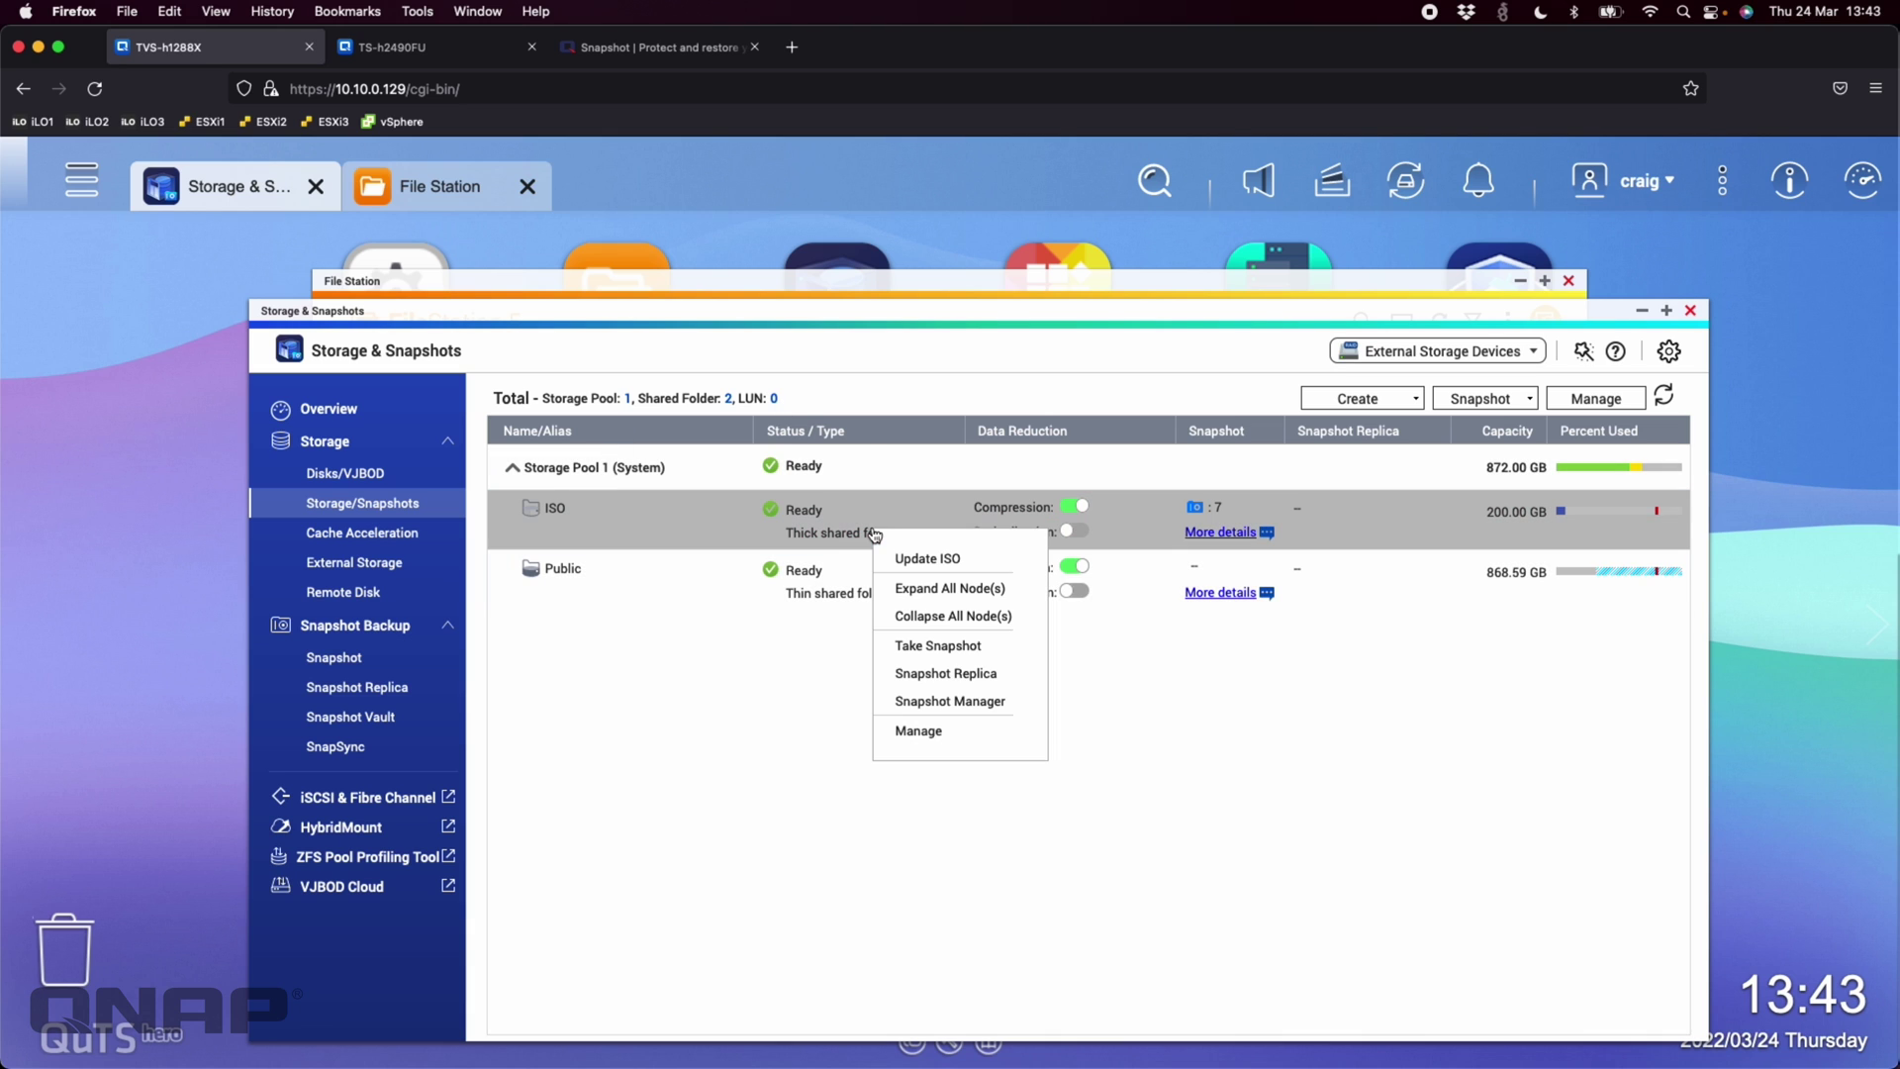
left_click(952, 649)
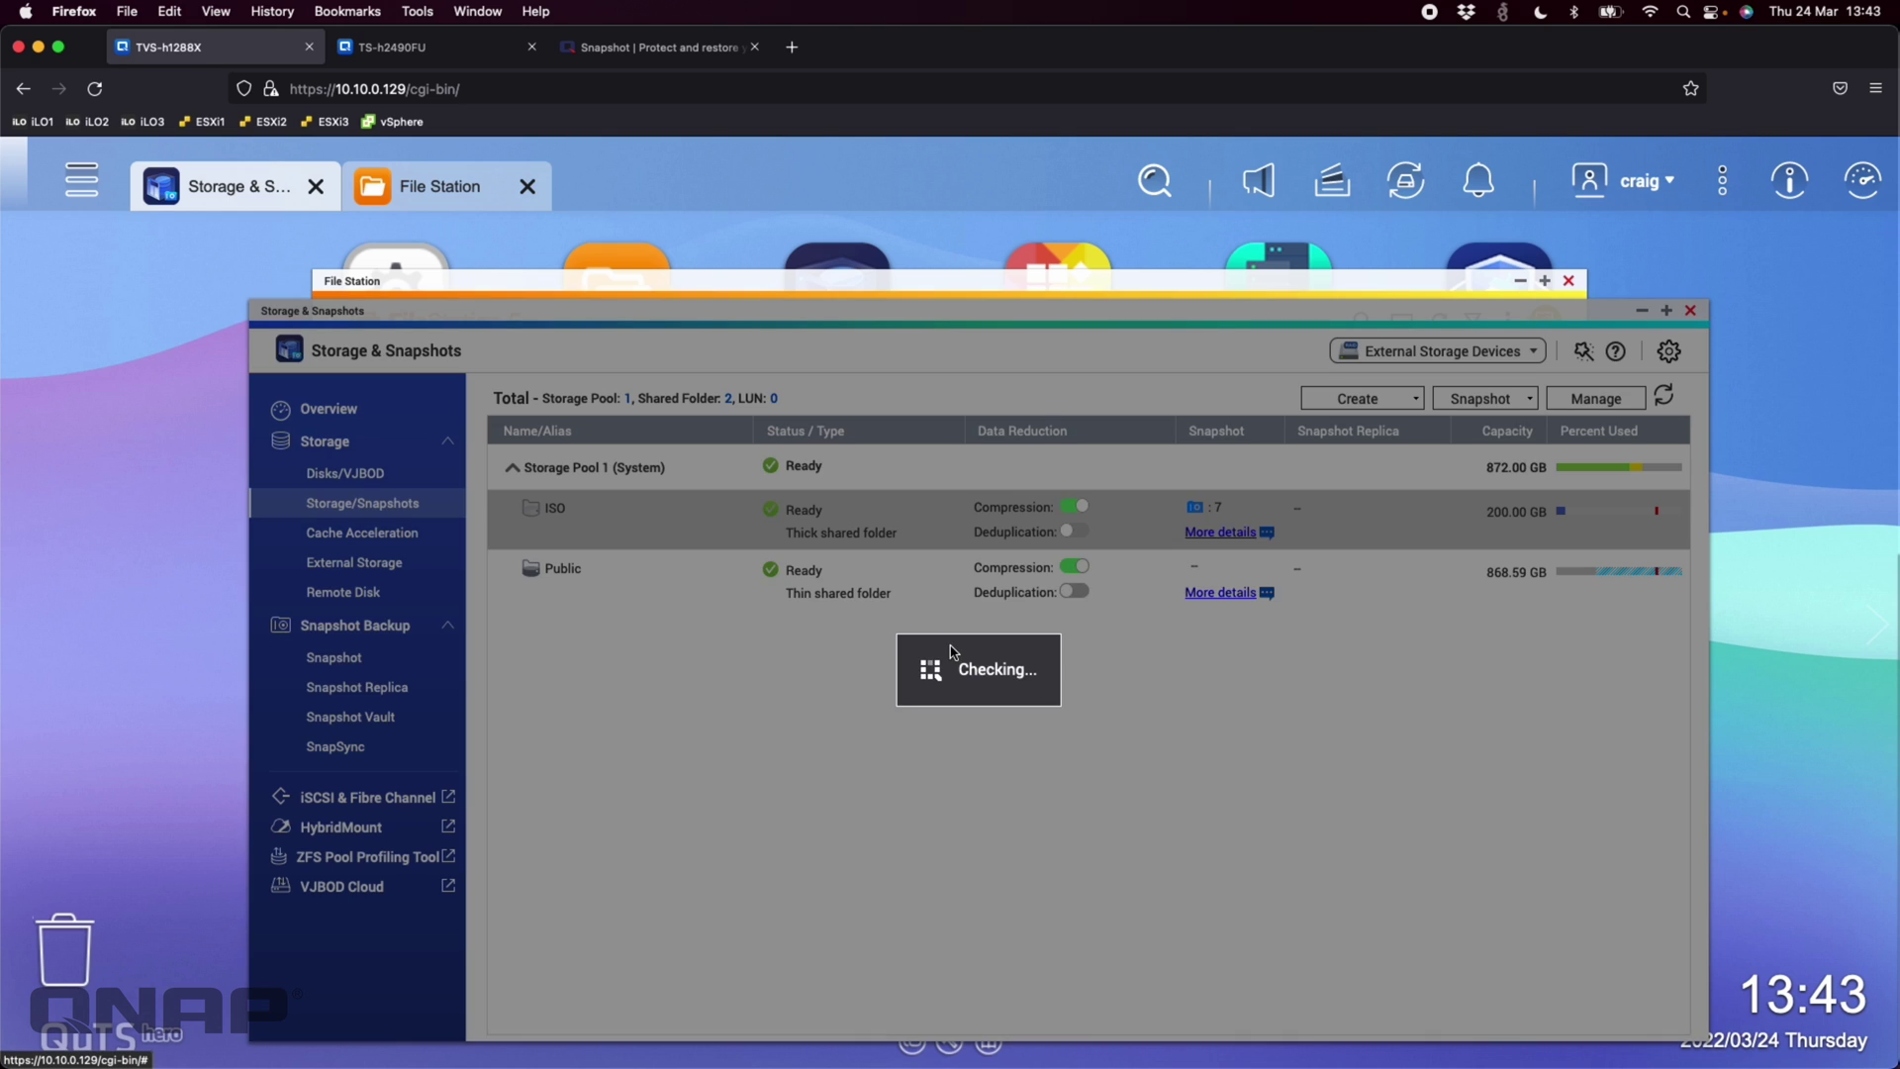
left_click(1074, 809)
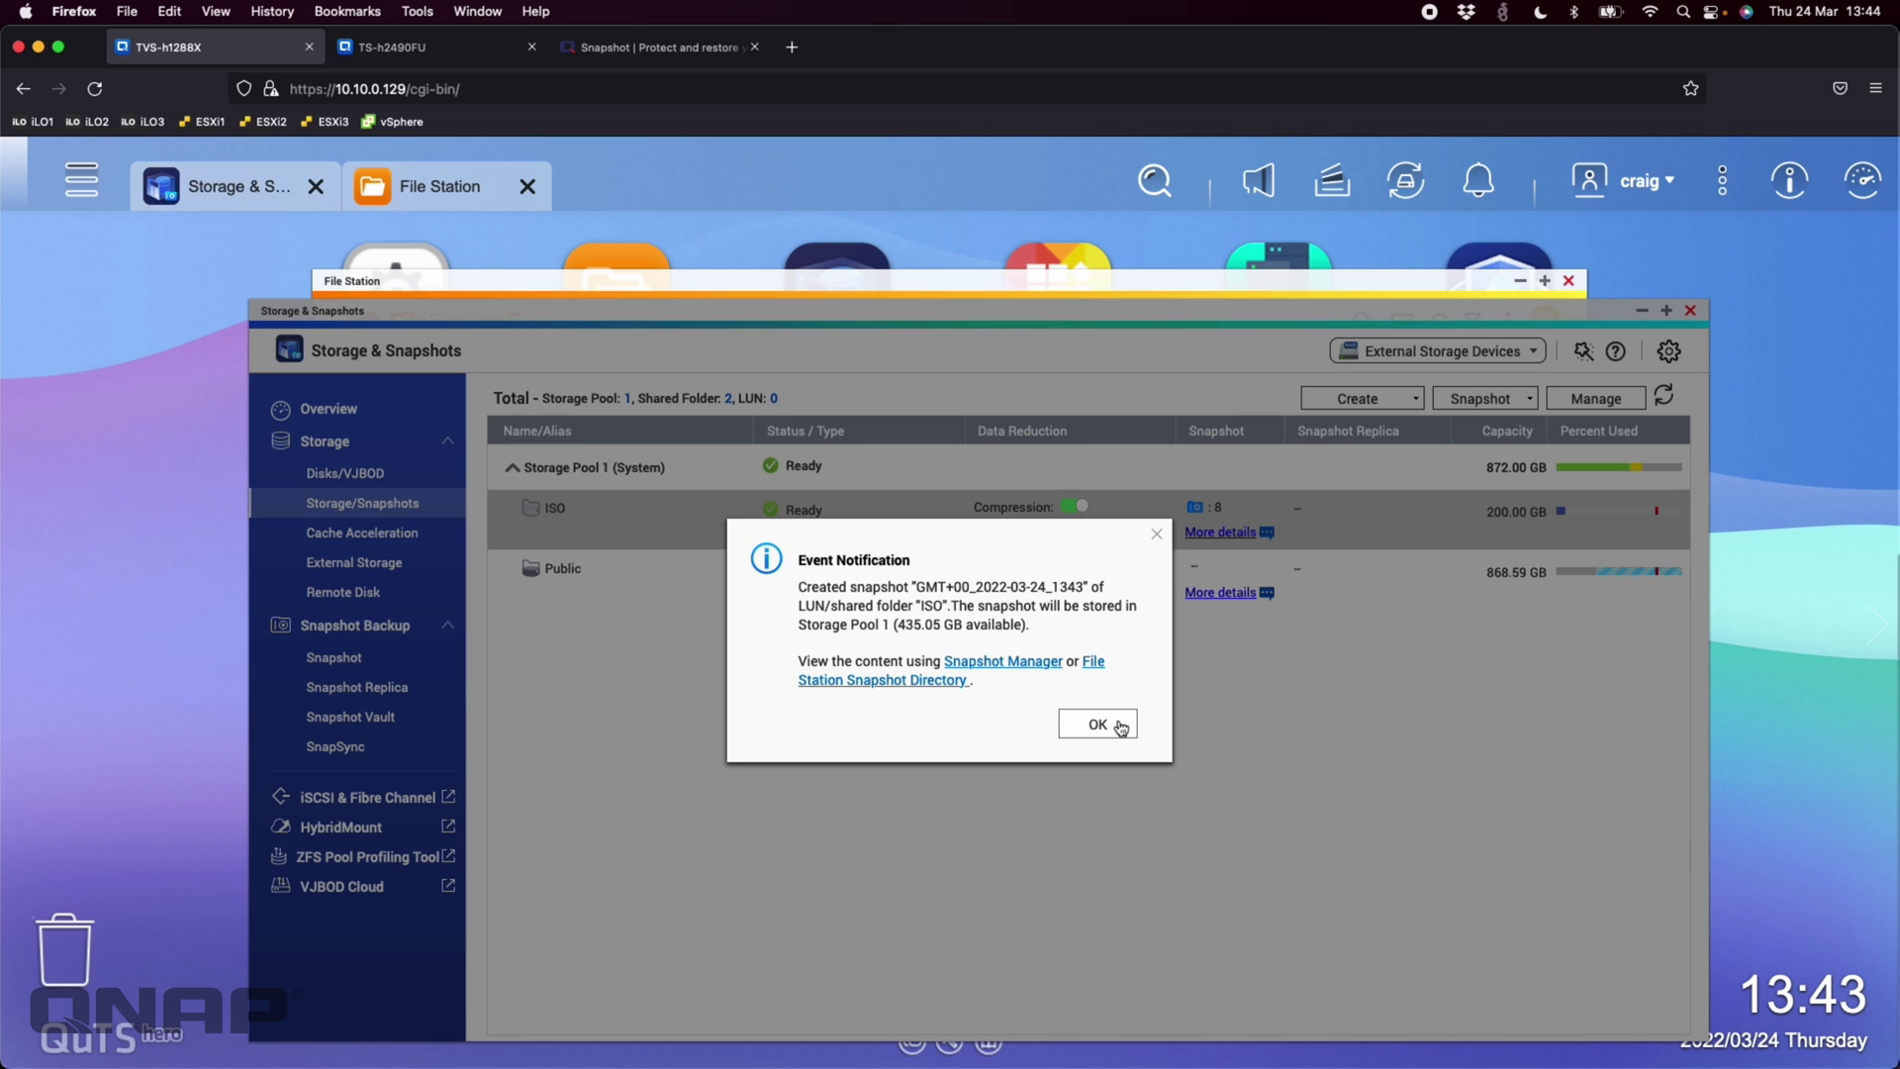
left_click(1118, 735)
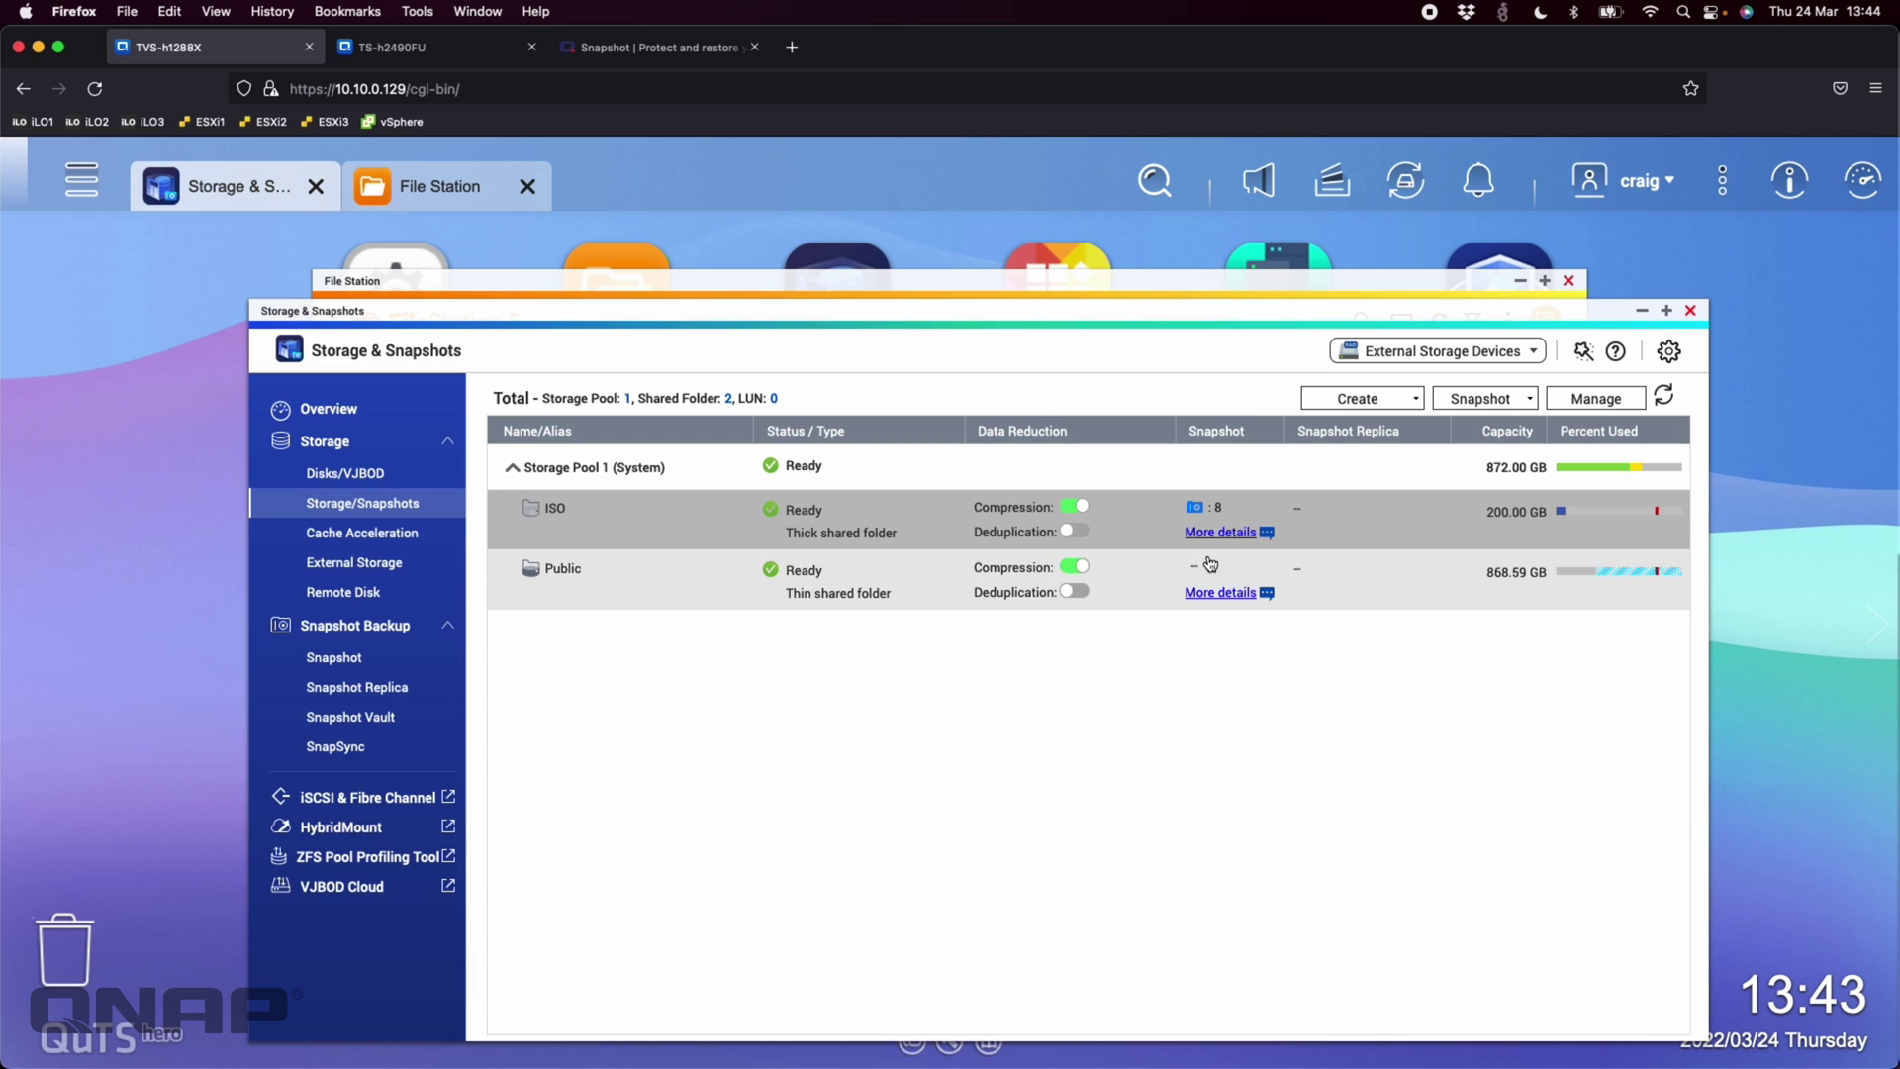
Switch to TS-h2490FU to see tvsh1288xsnapsync now holding 9 snapshots
left_click(412, 54)
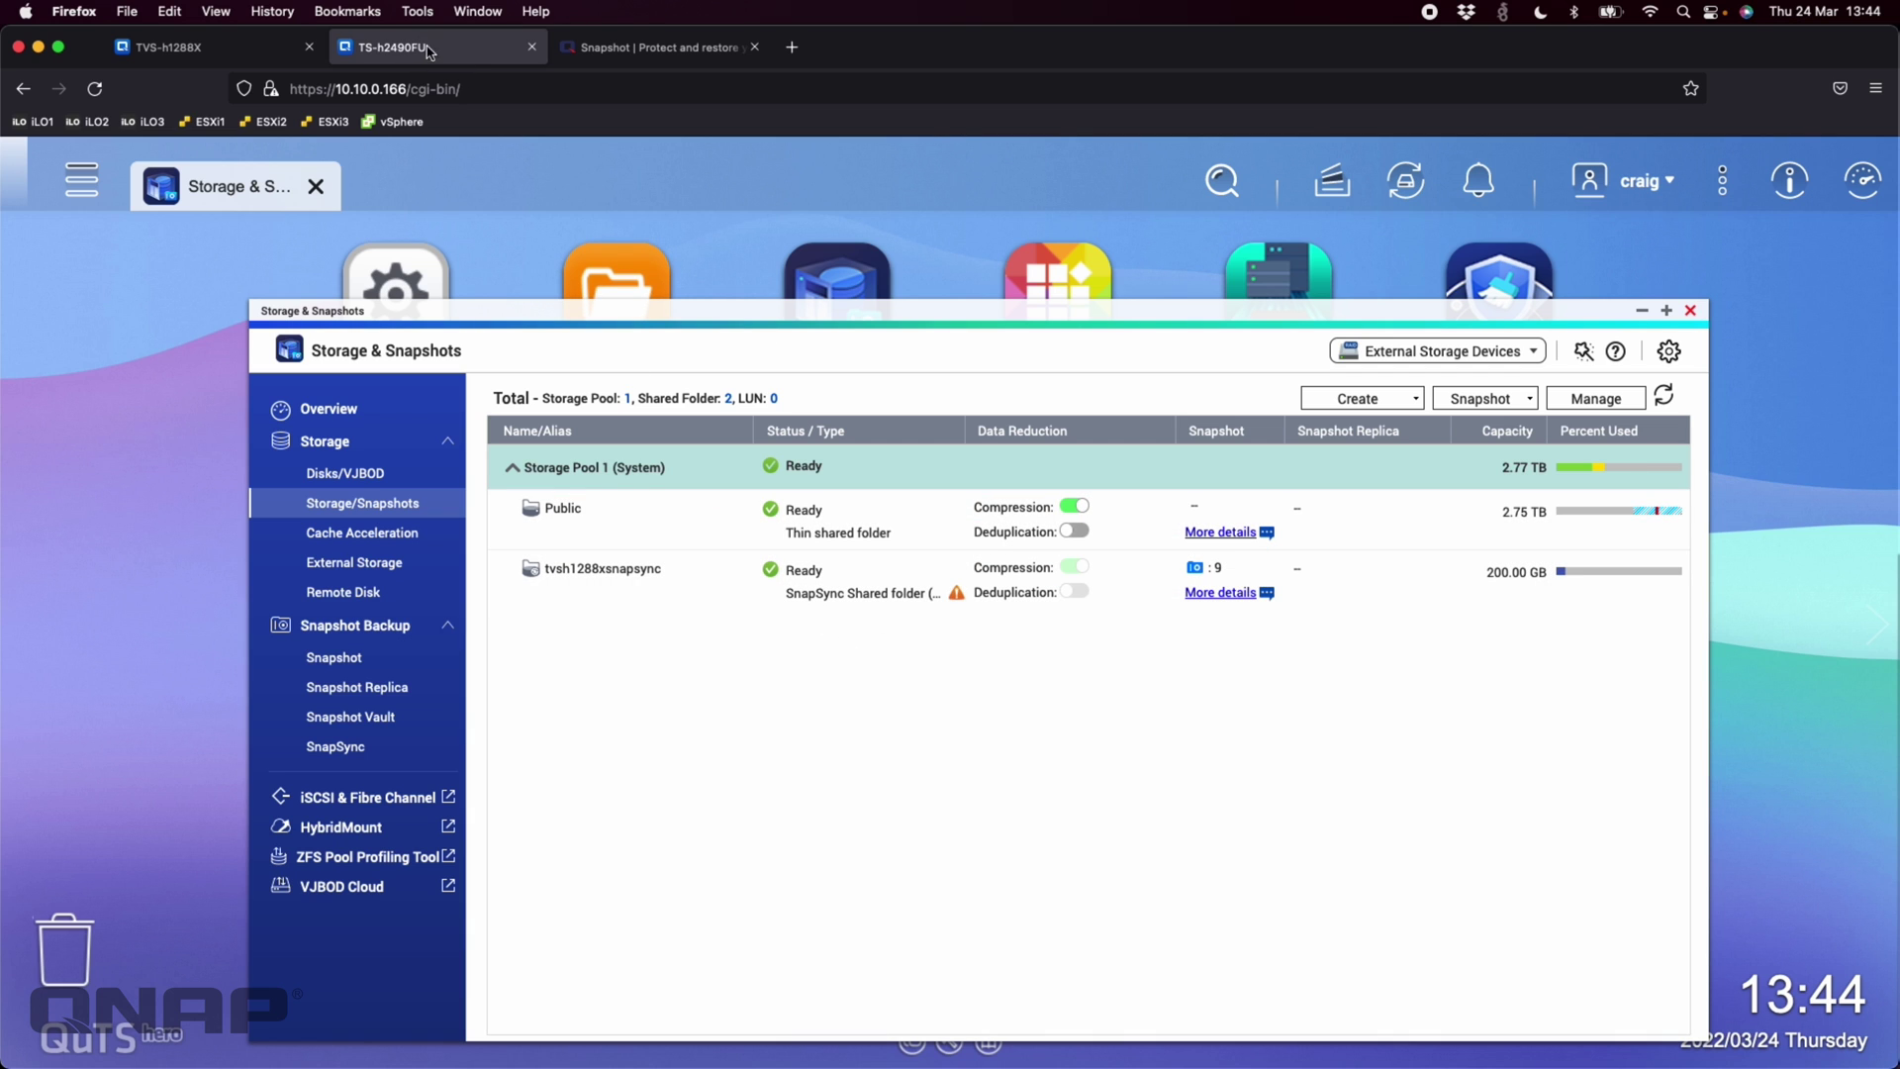
Confirm in File Station that tvsh1288xsnapsync holds the four ISO images, then close it
left_click(618, 292)
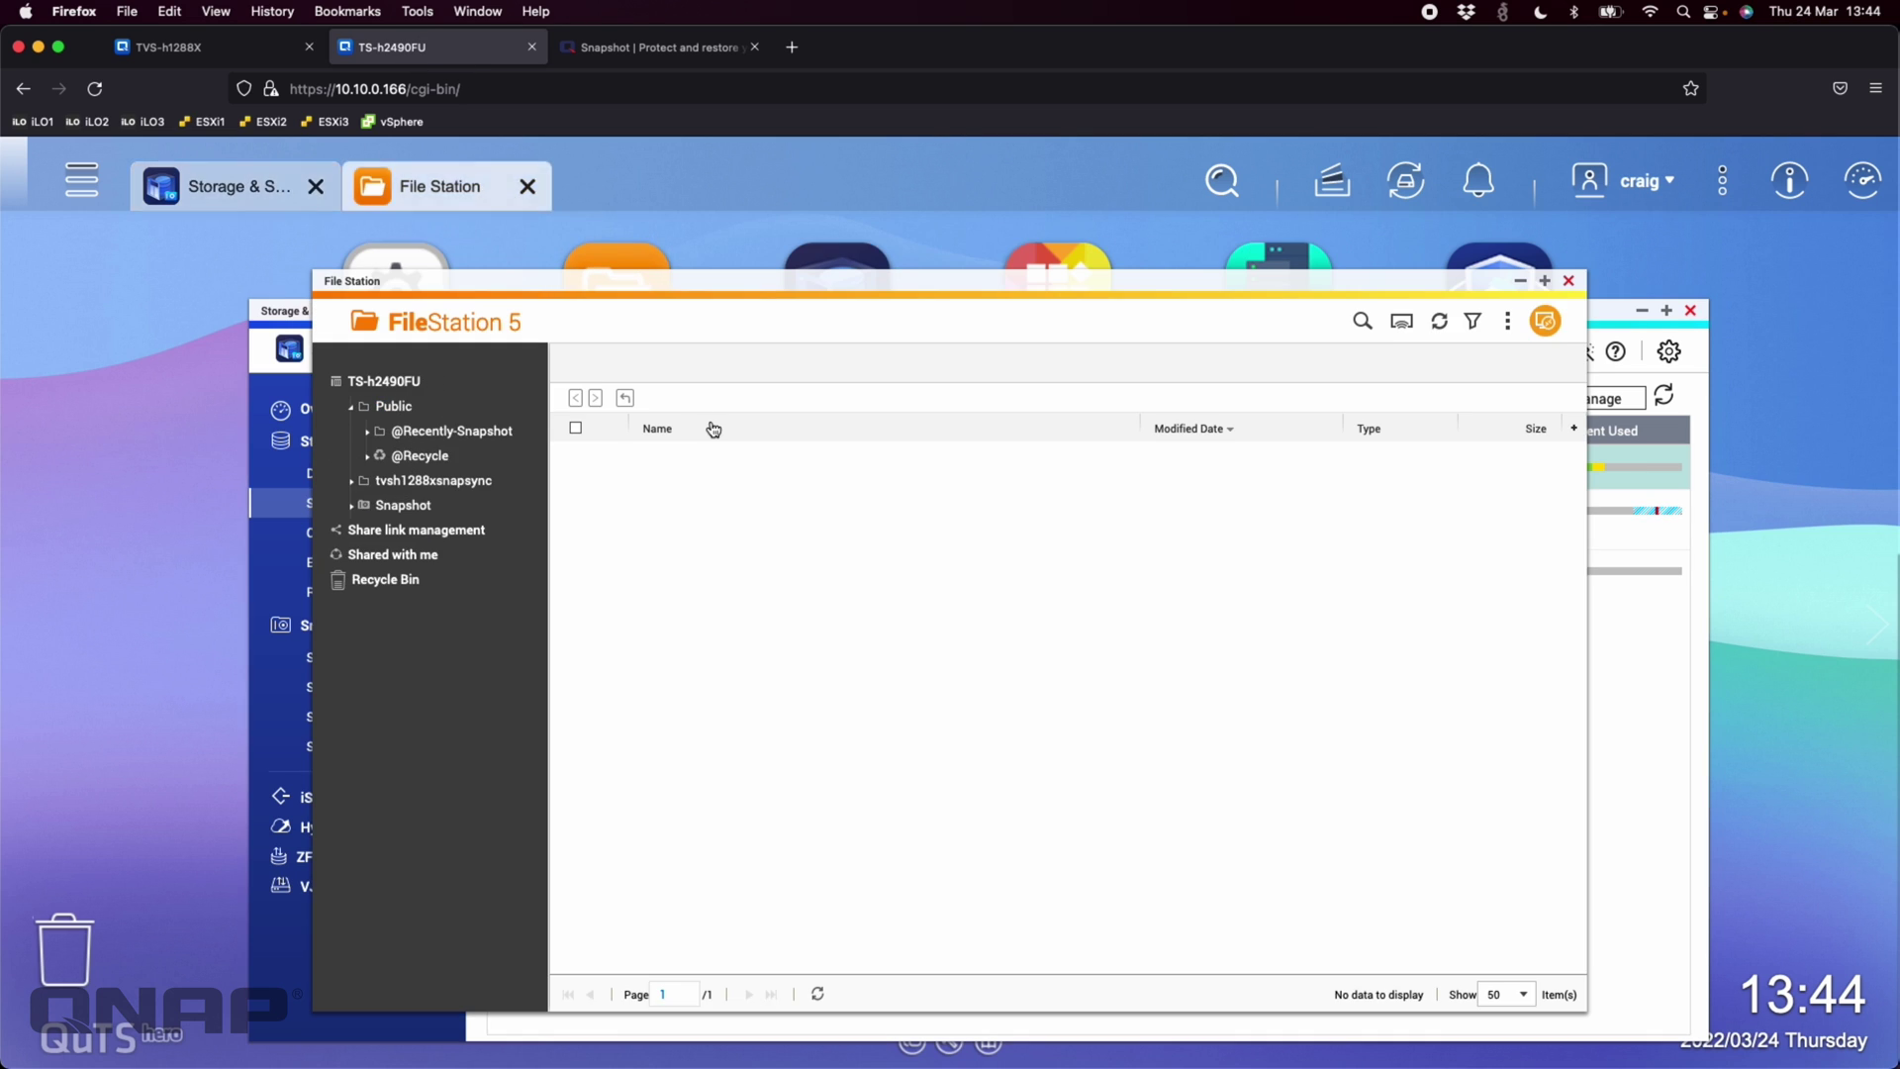
left_click(420, 485)
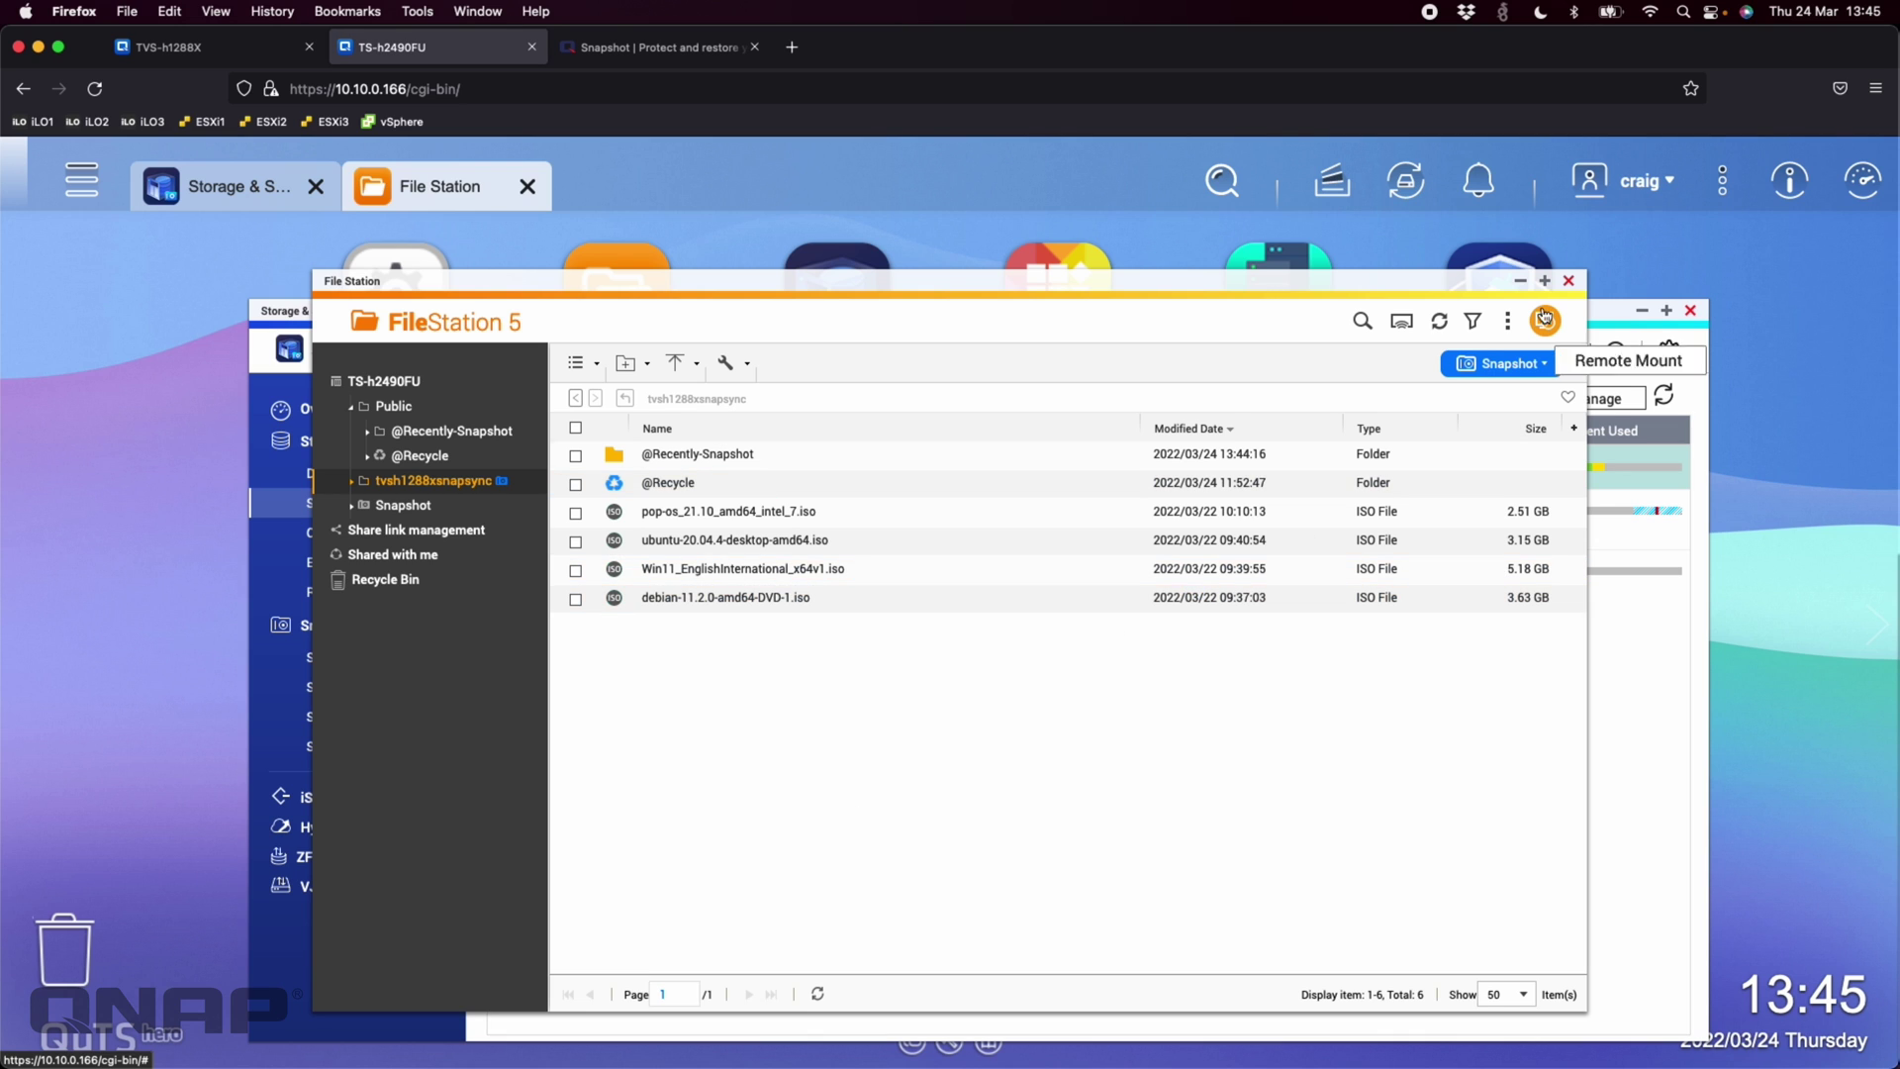
left_click(1569, 281)
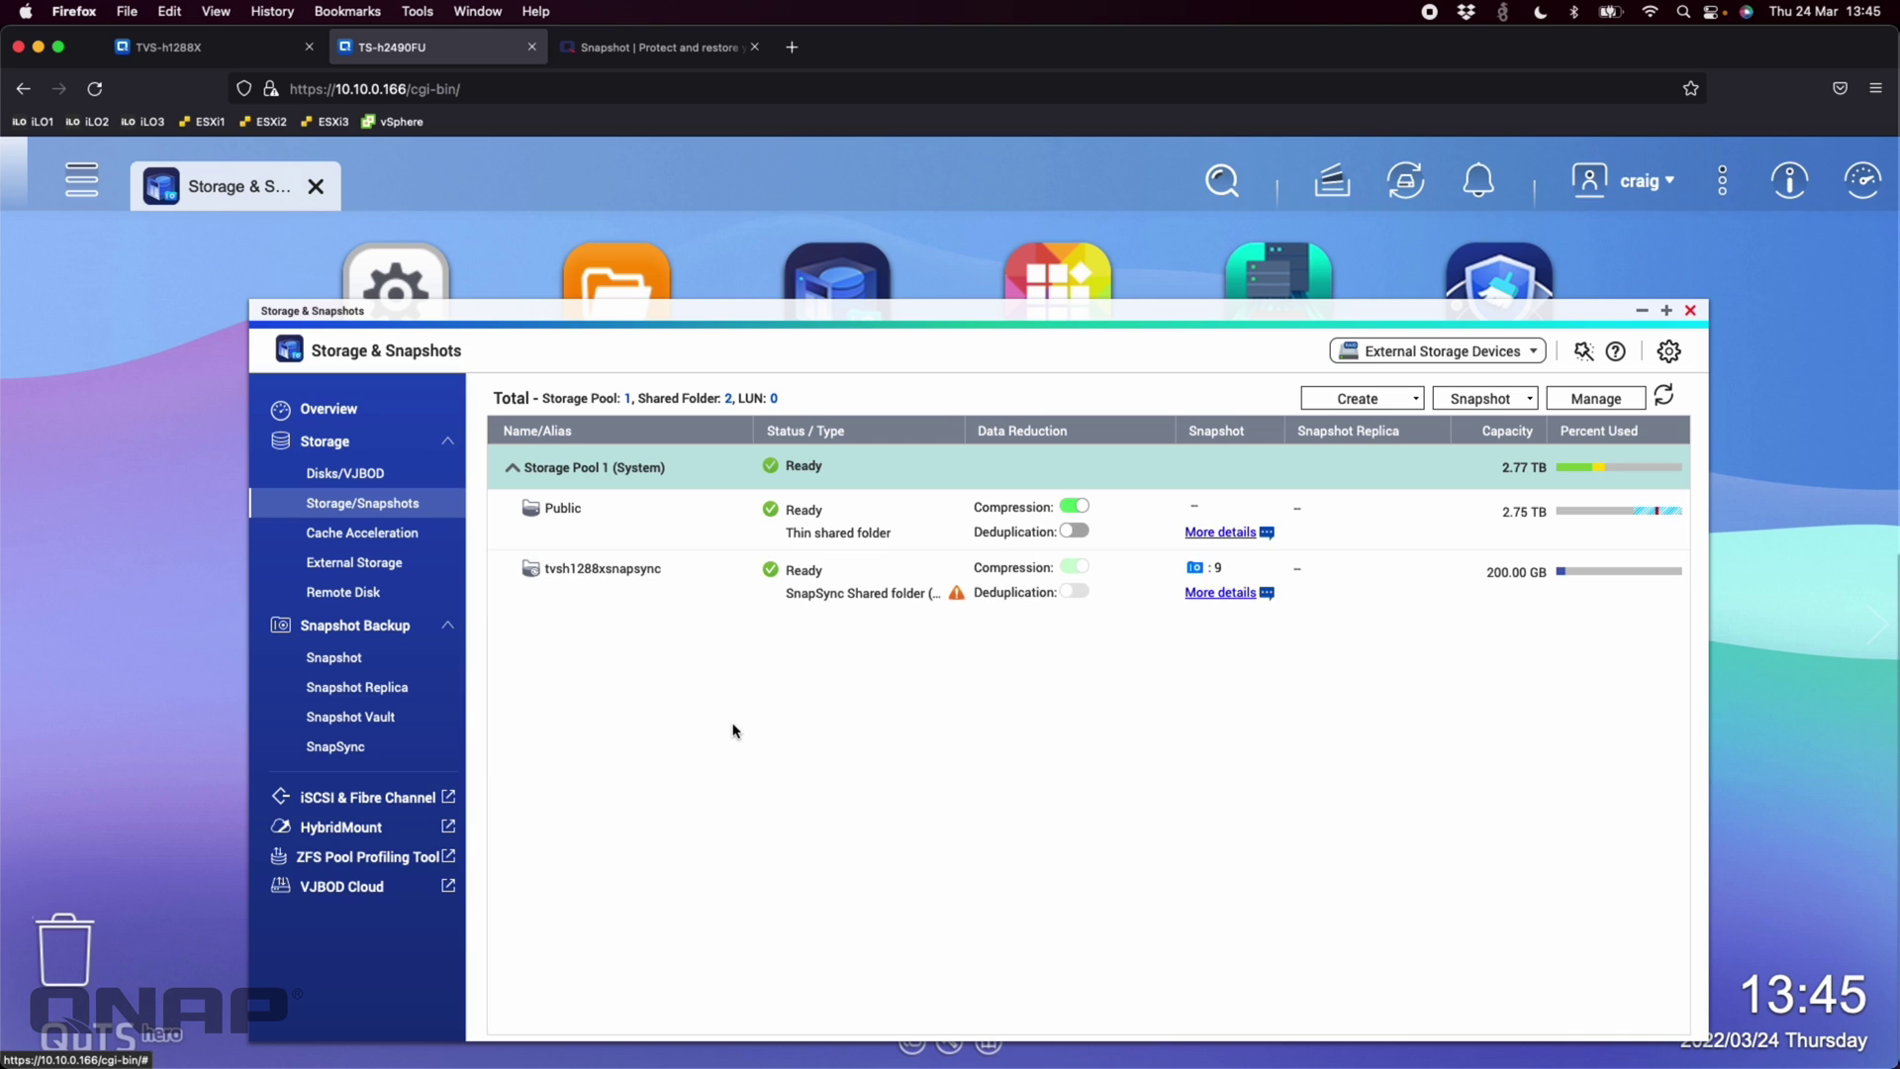
Stop the ISO_rep SnapSync job on TS-h2490FU so its data status reads Aborted
left_click(246, 55)
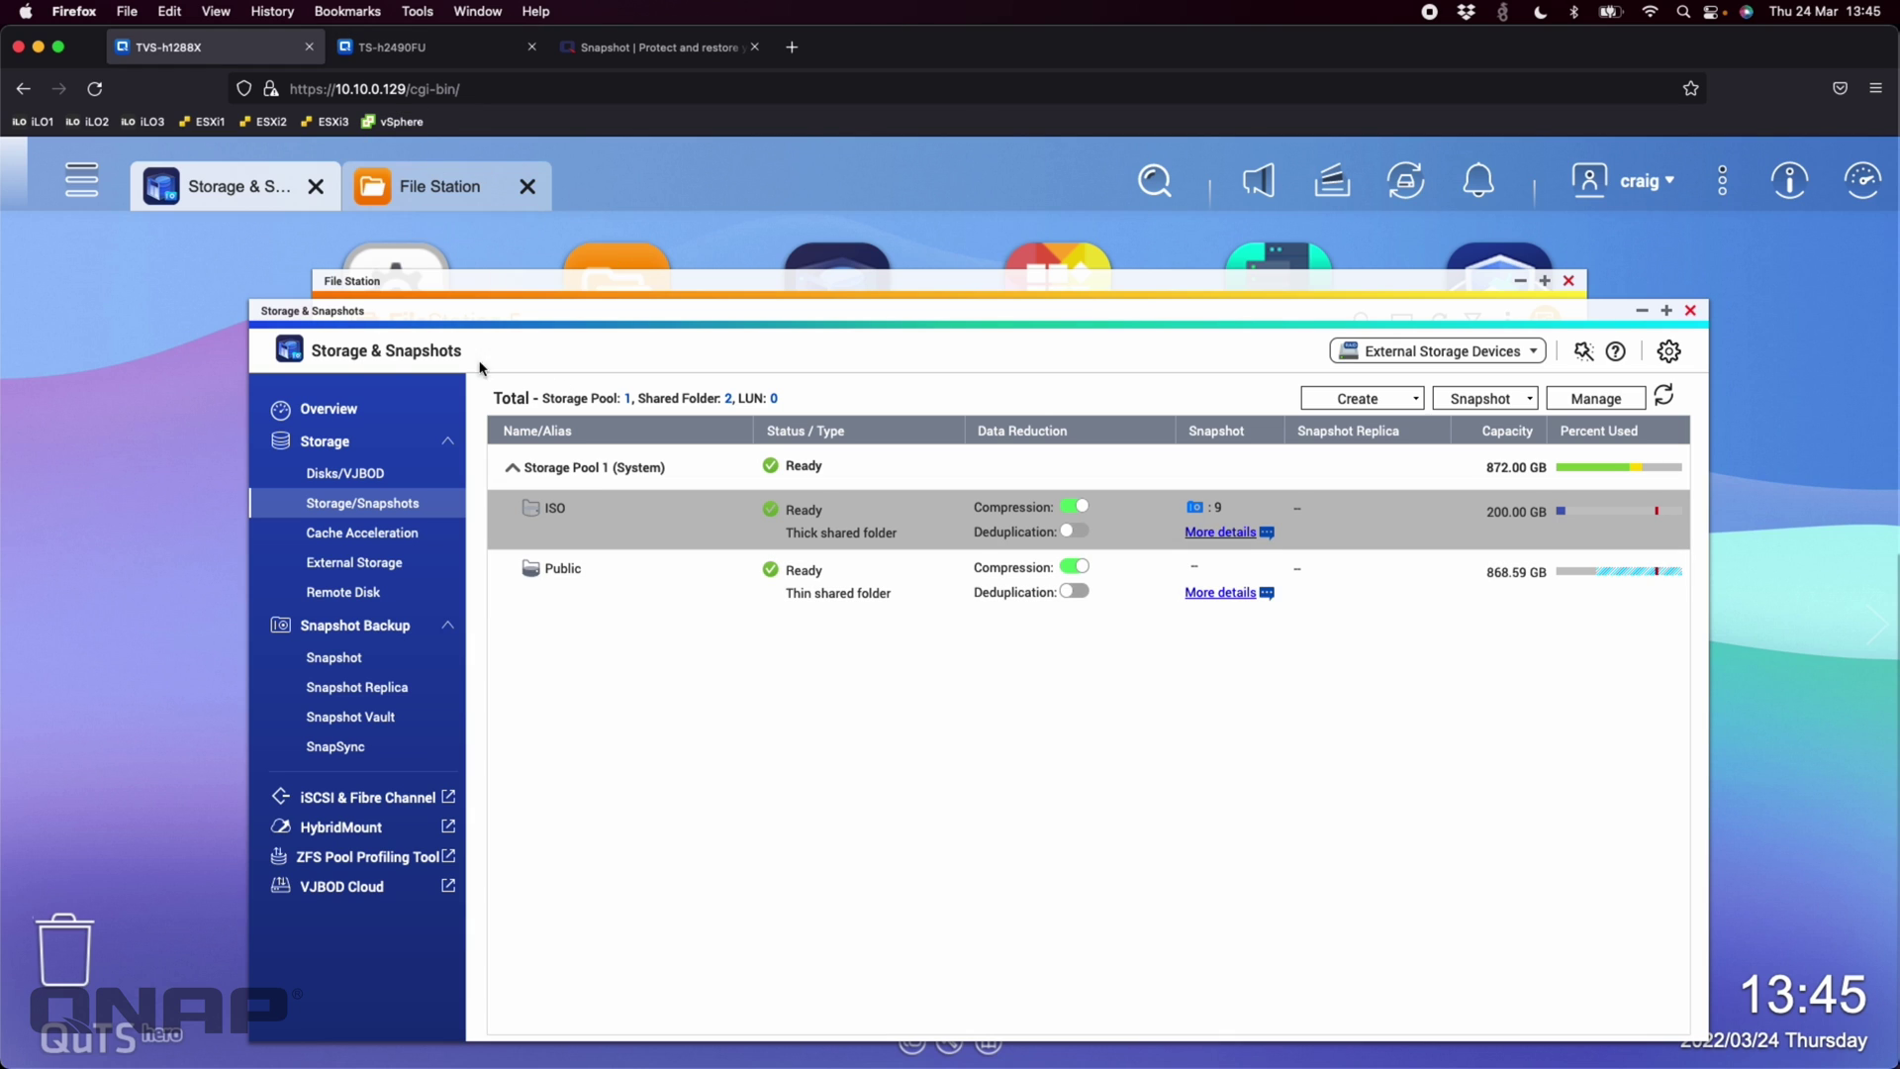
left_click(401, 49)
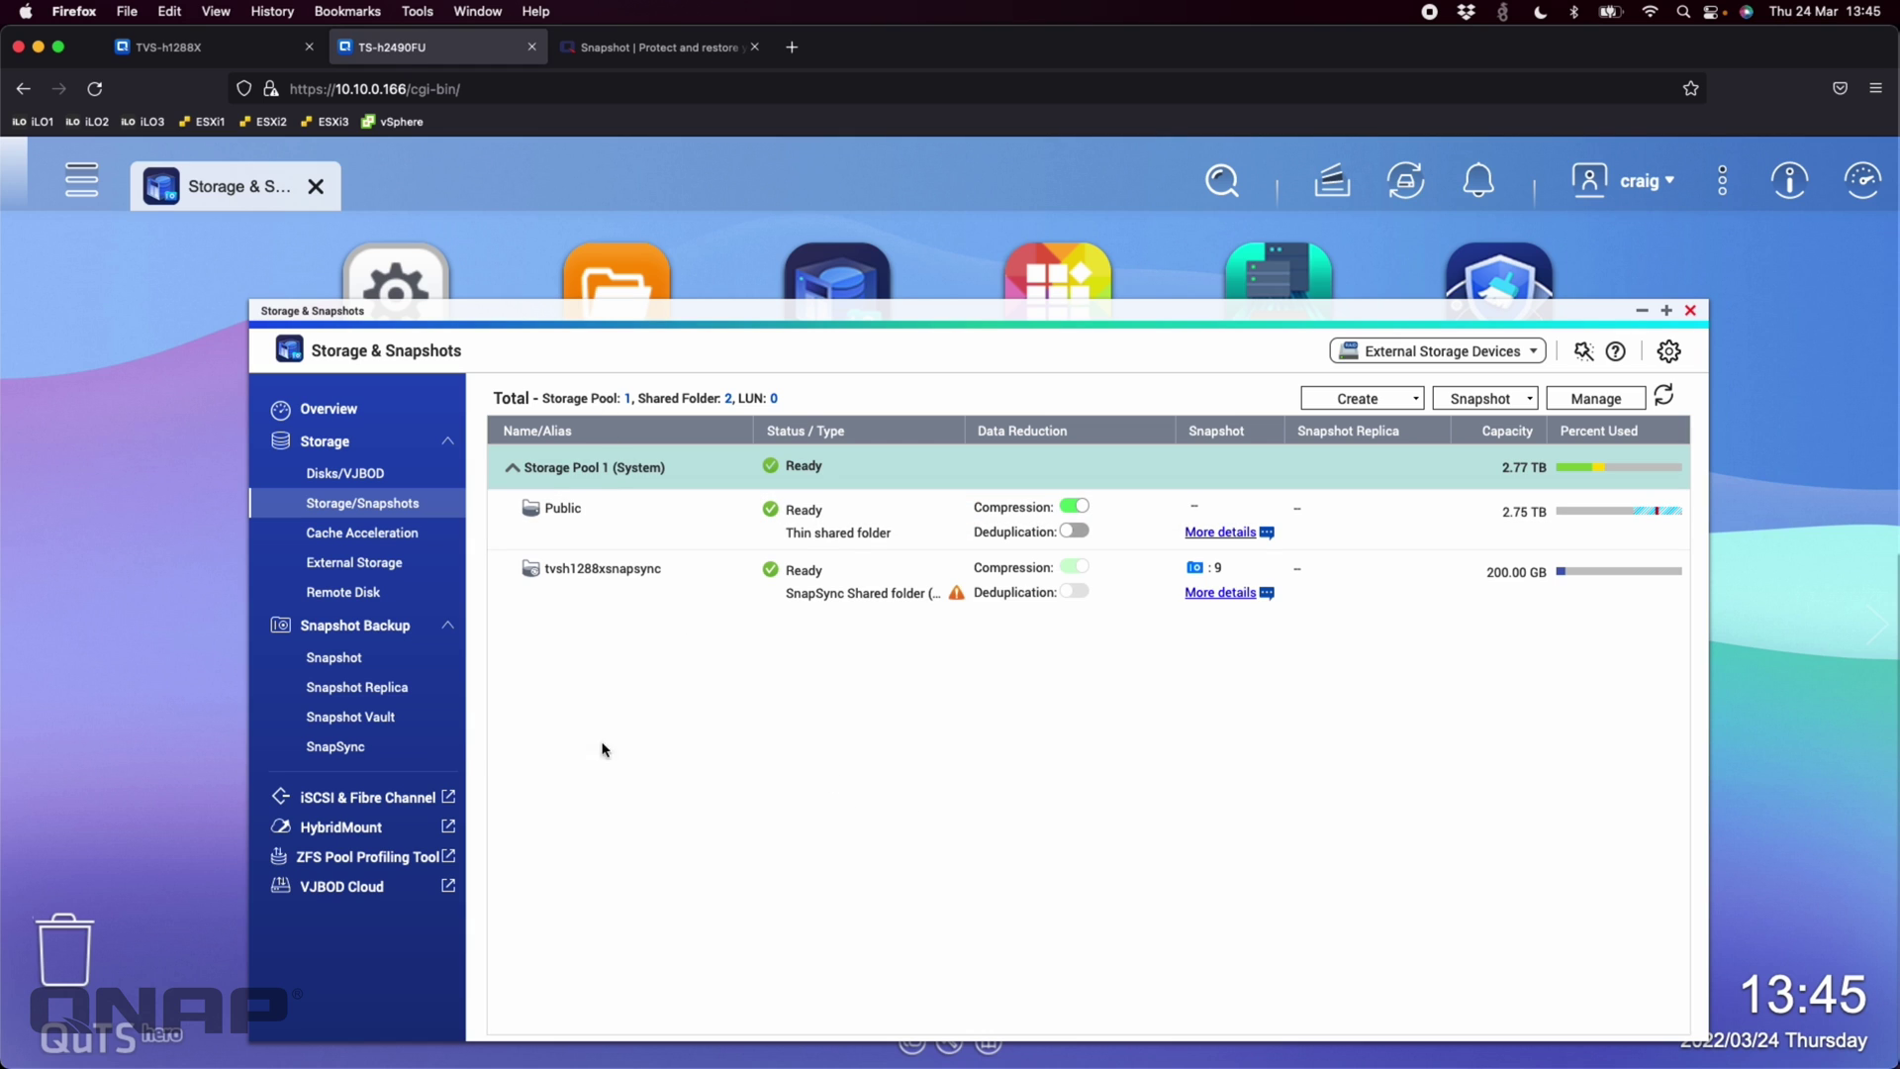
left_click(363, 750)
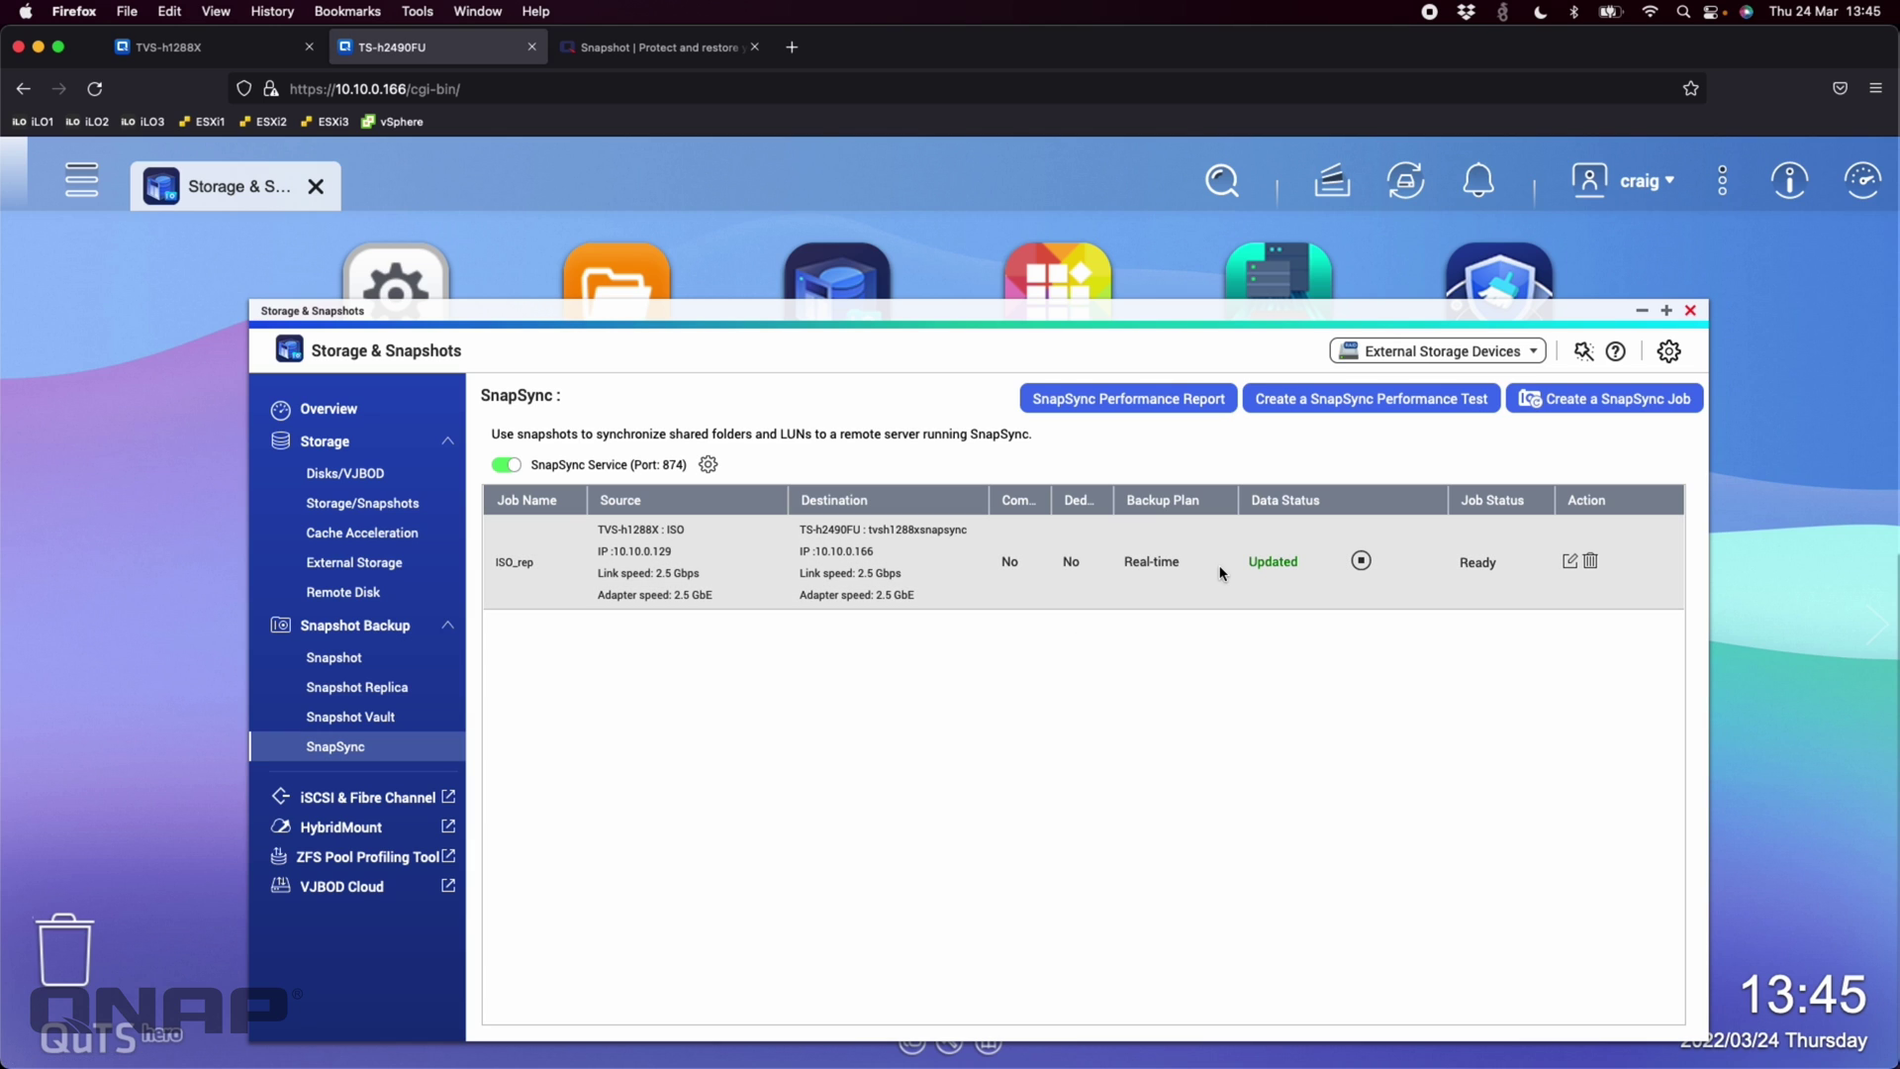
left_click(1362, 561)
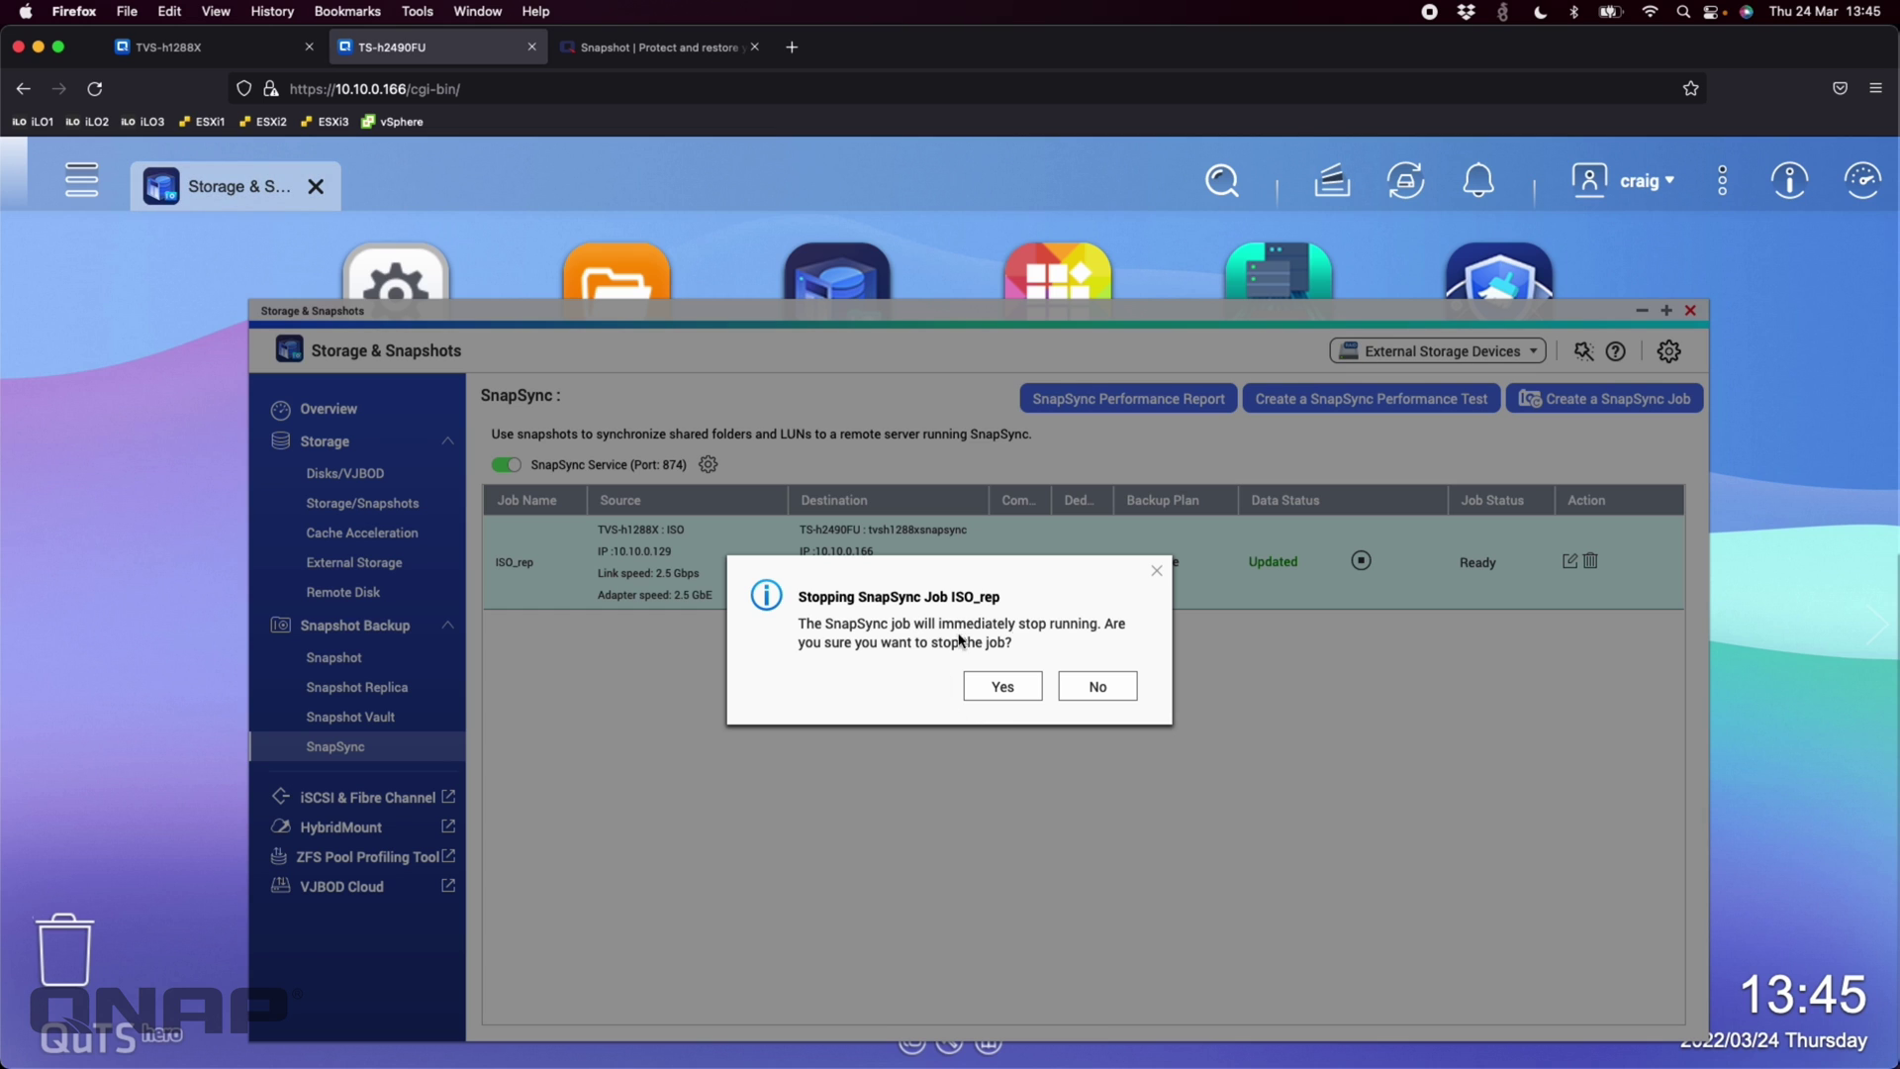
left_click(1003, 685)
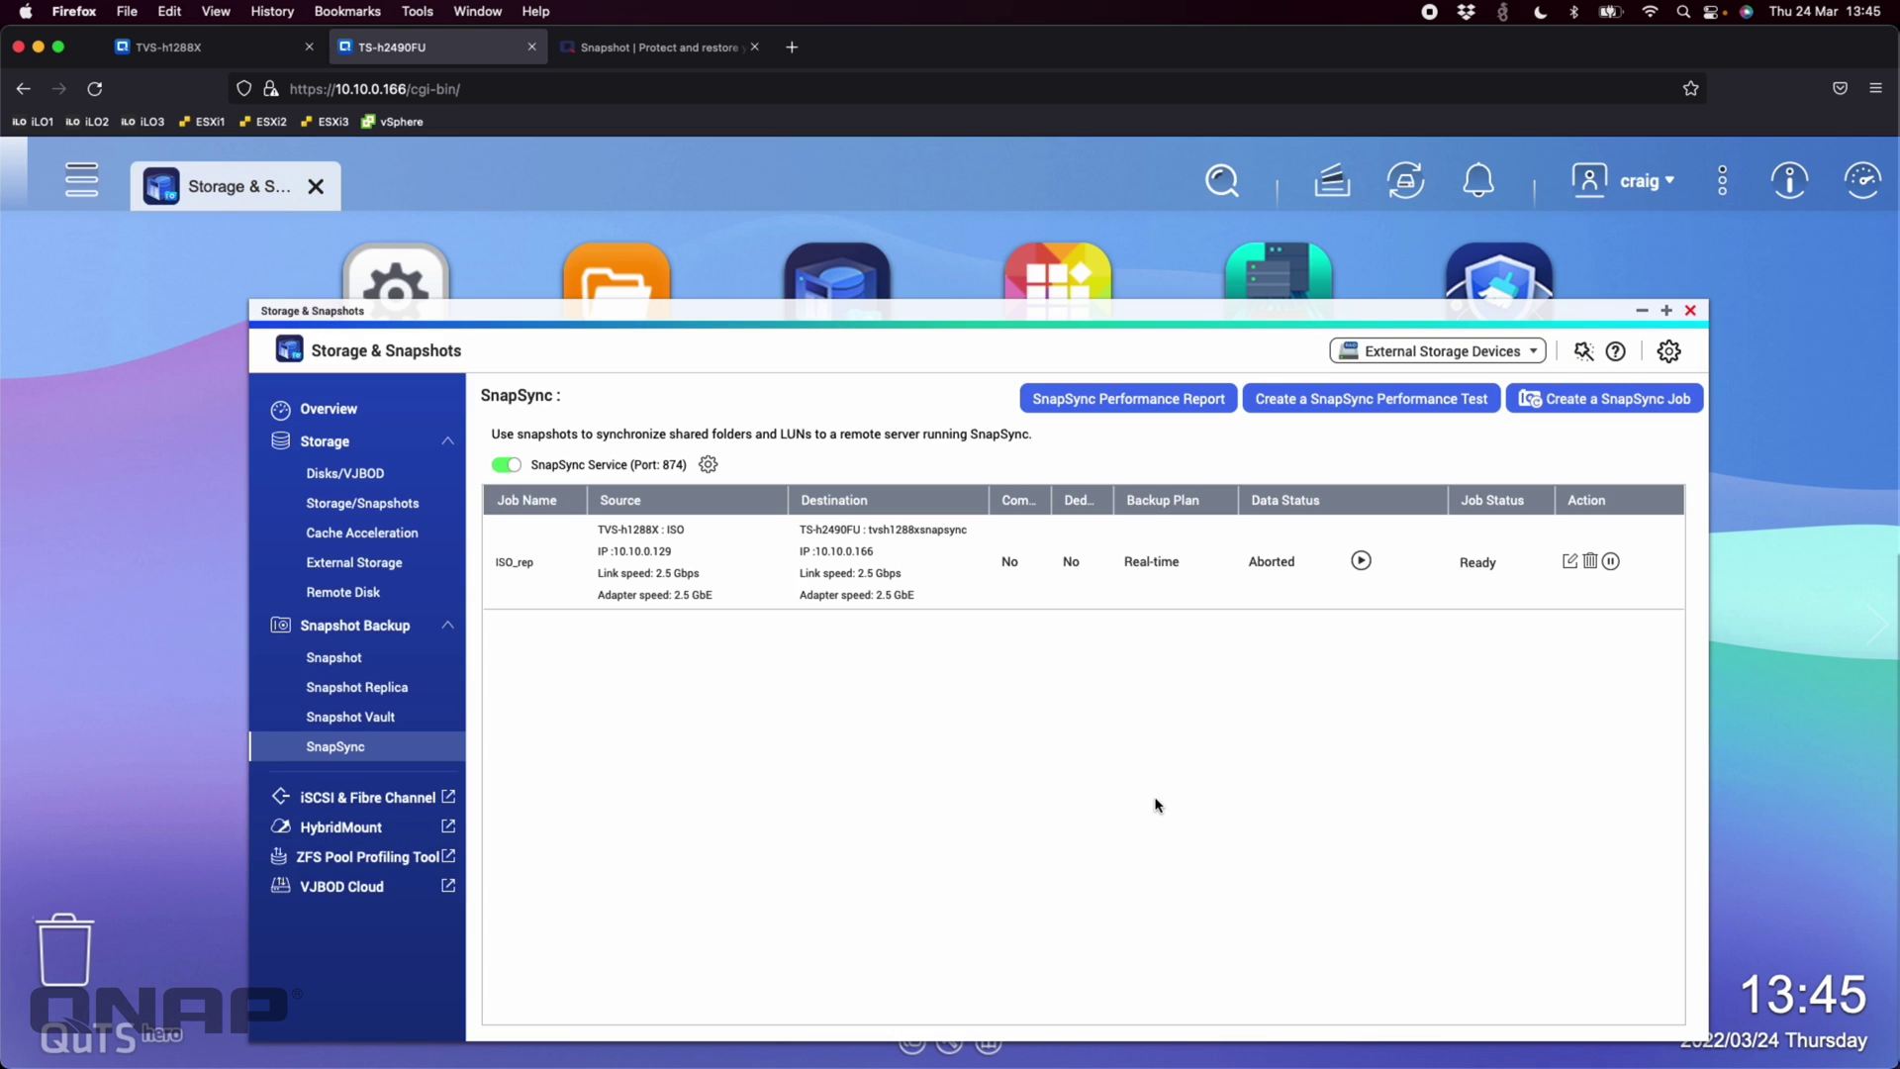
Delete the ISO_rep SnapSync job on TS-h2490FU
left_click(412, 509)
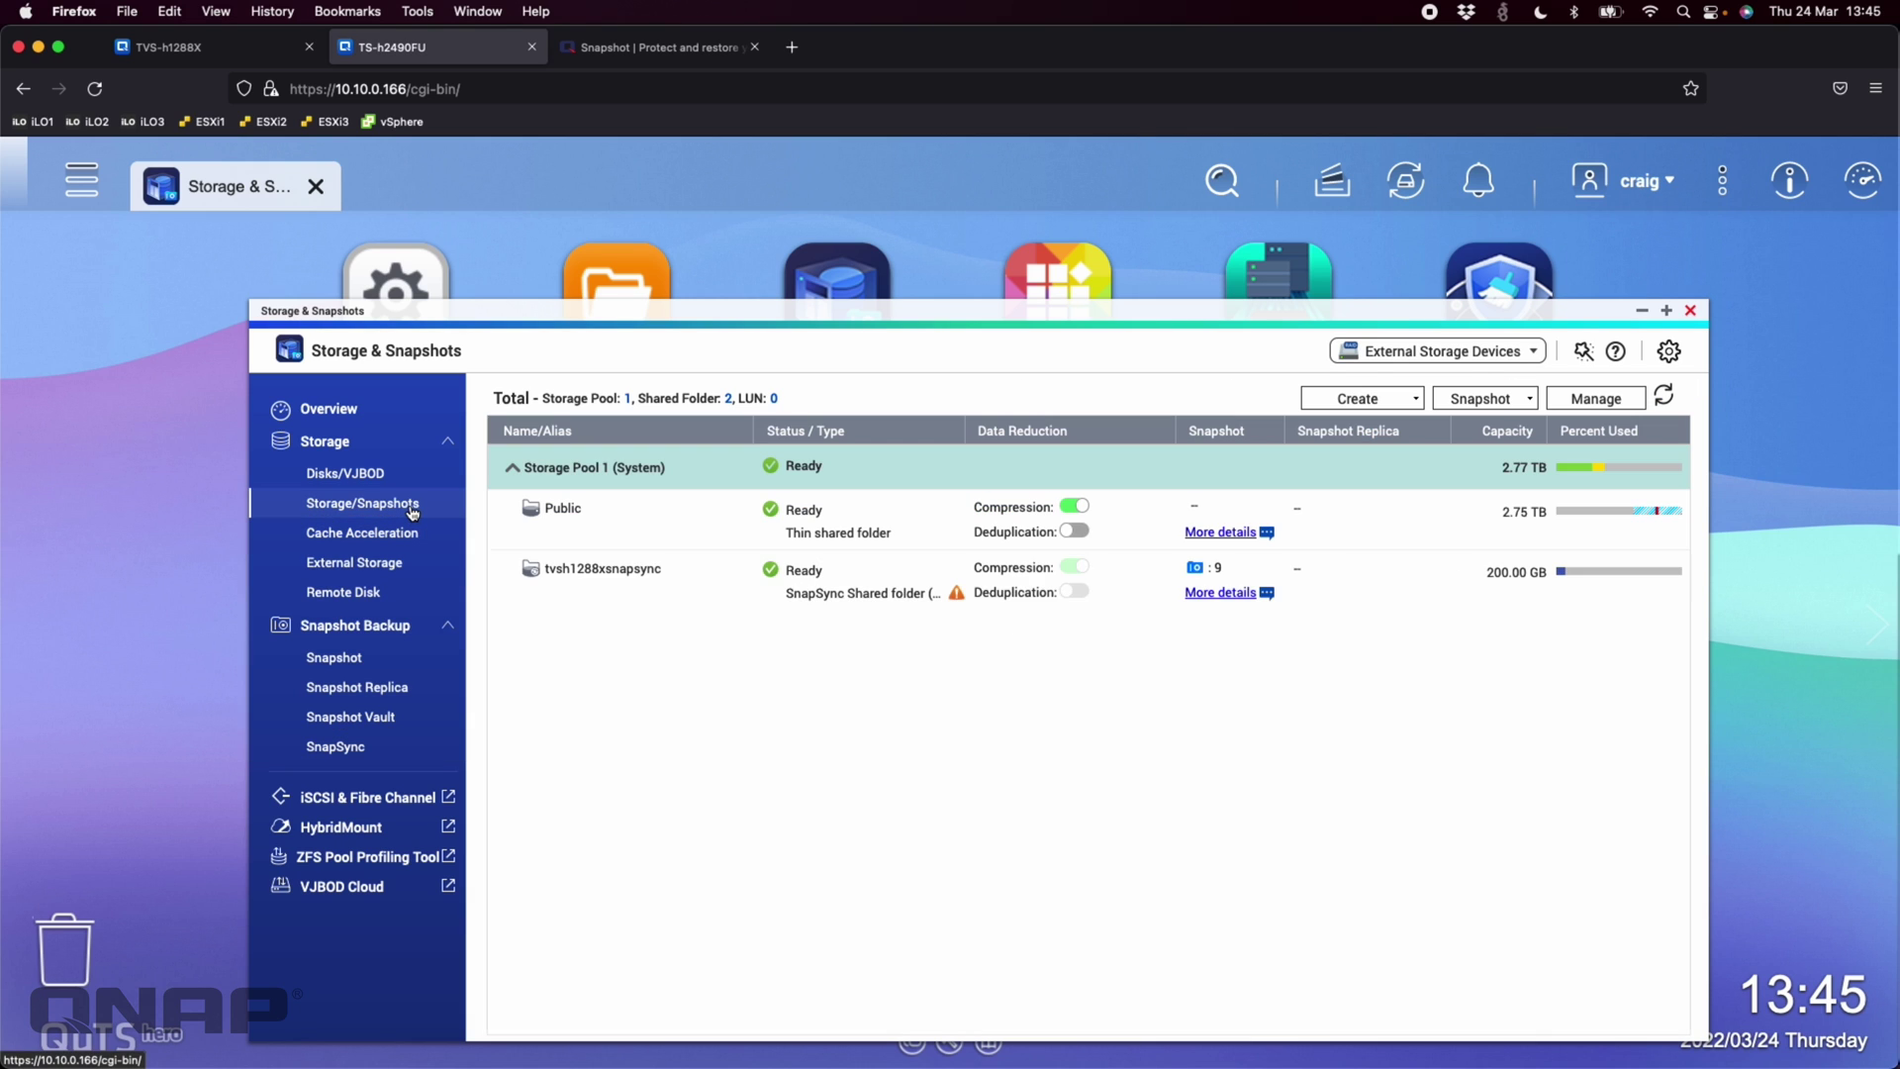
mouse_move(956, 597)
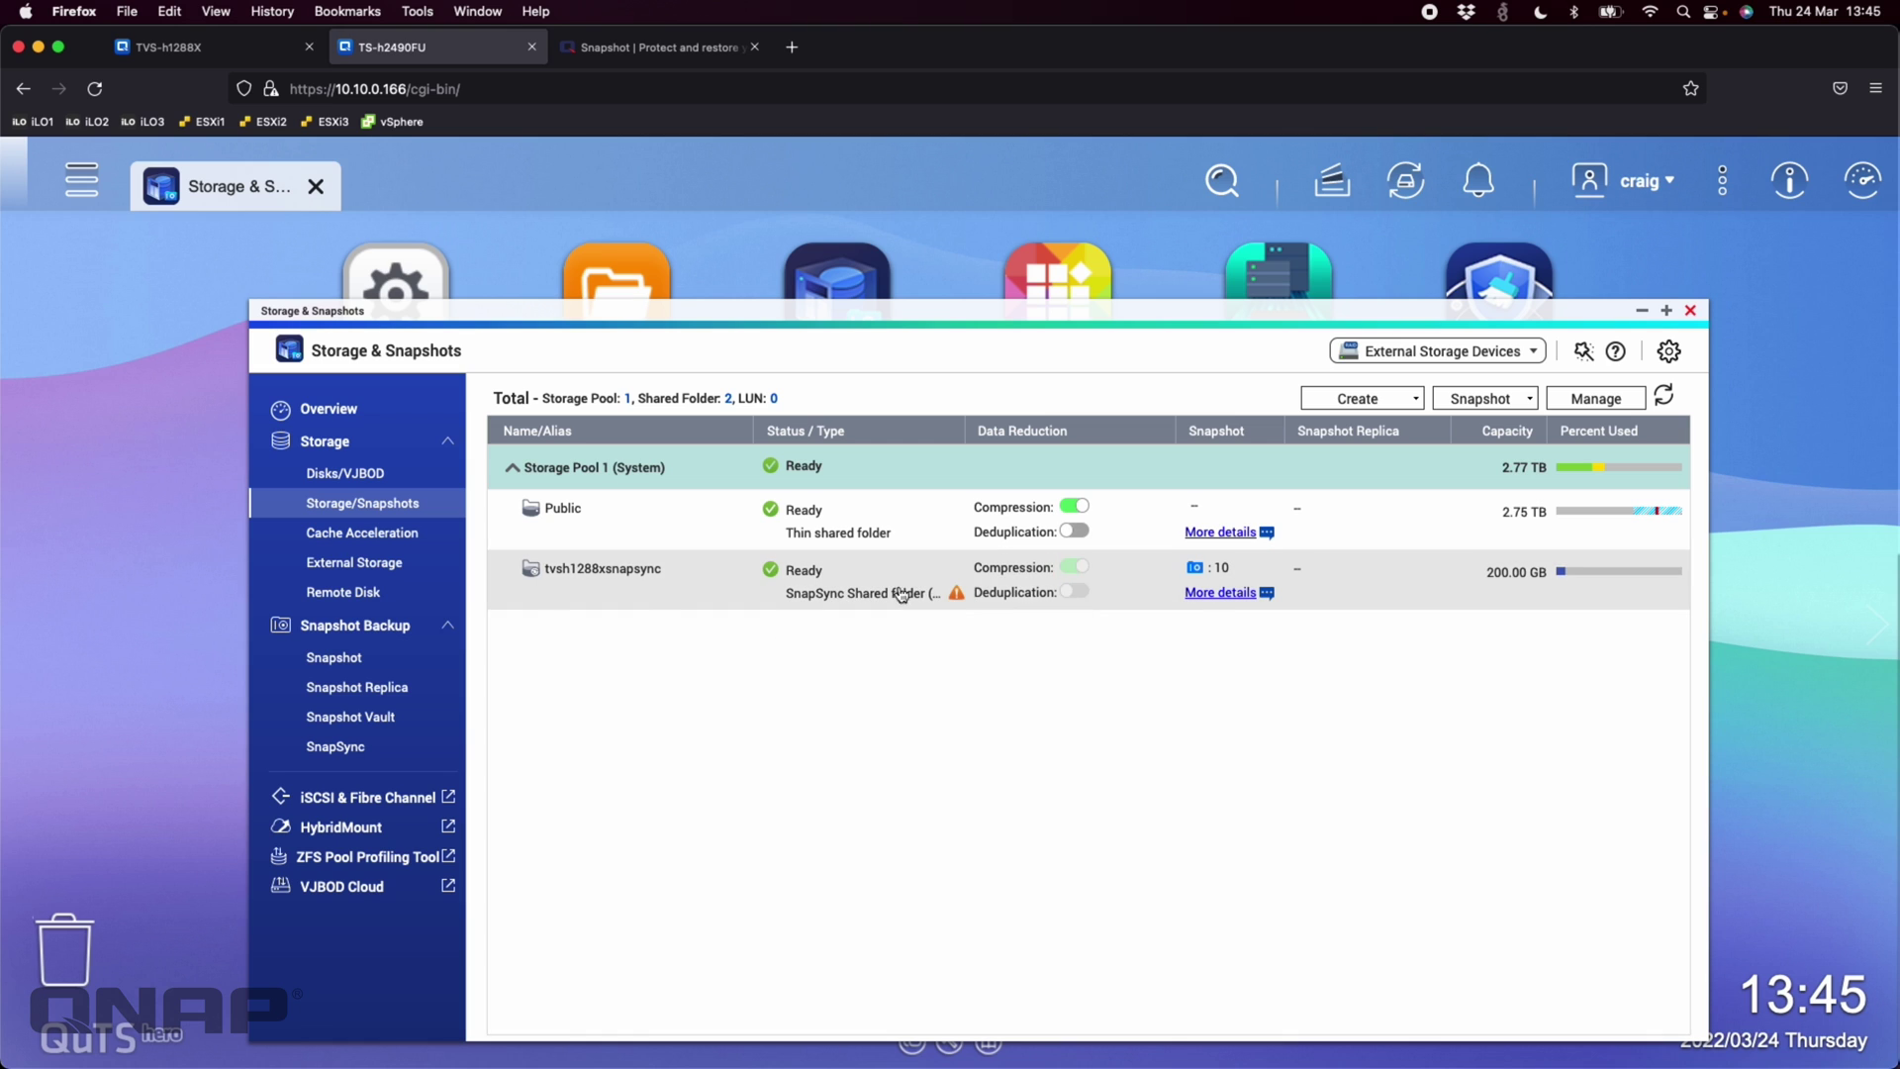
left_click(376, 747)
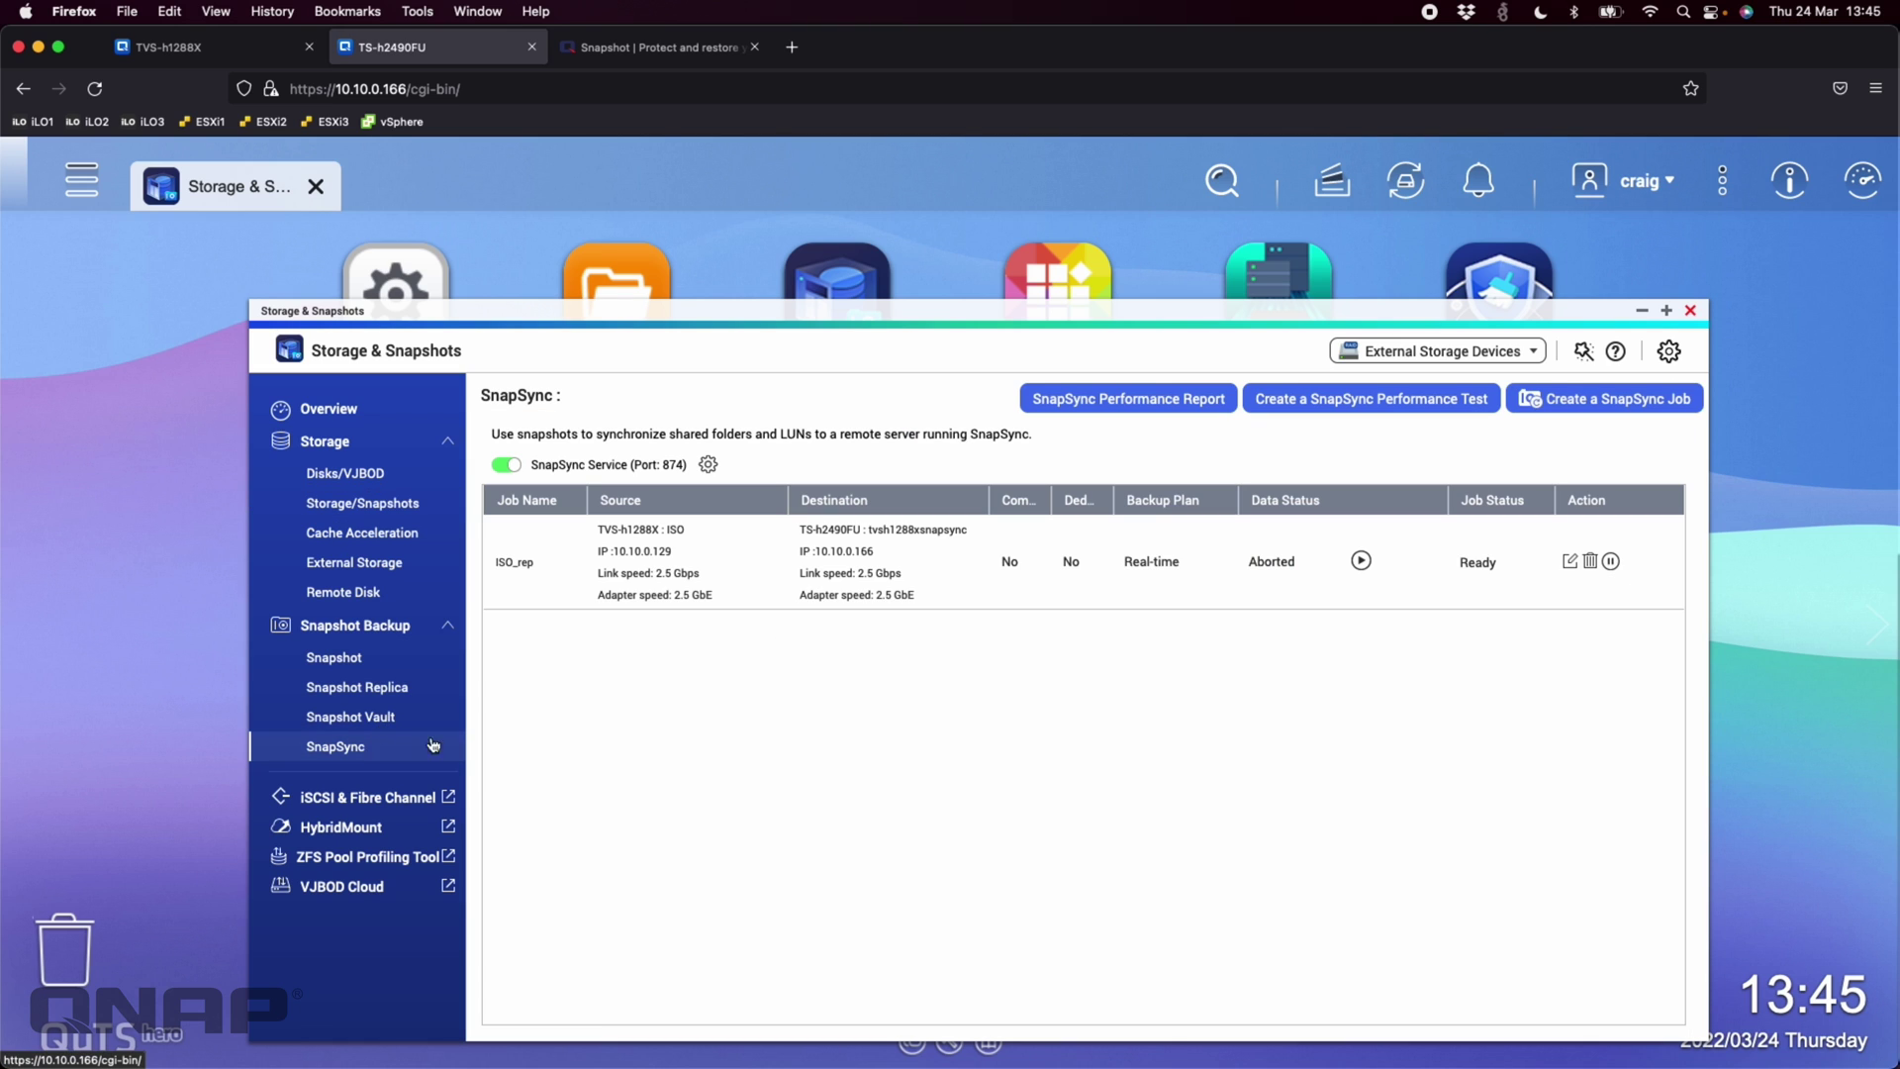
left_click(1591, 561)
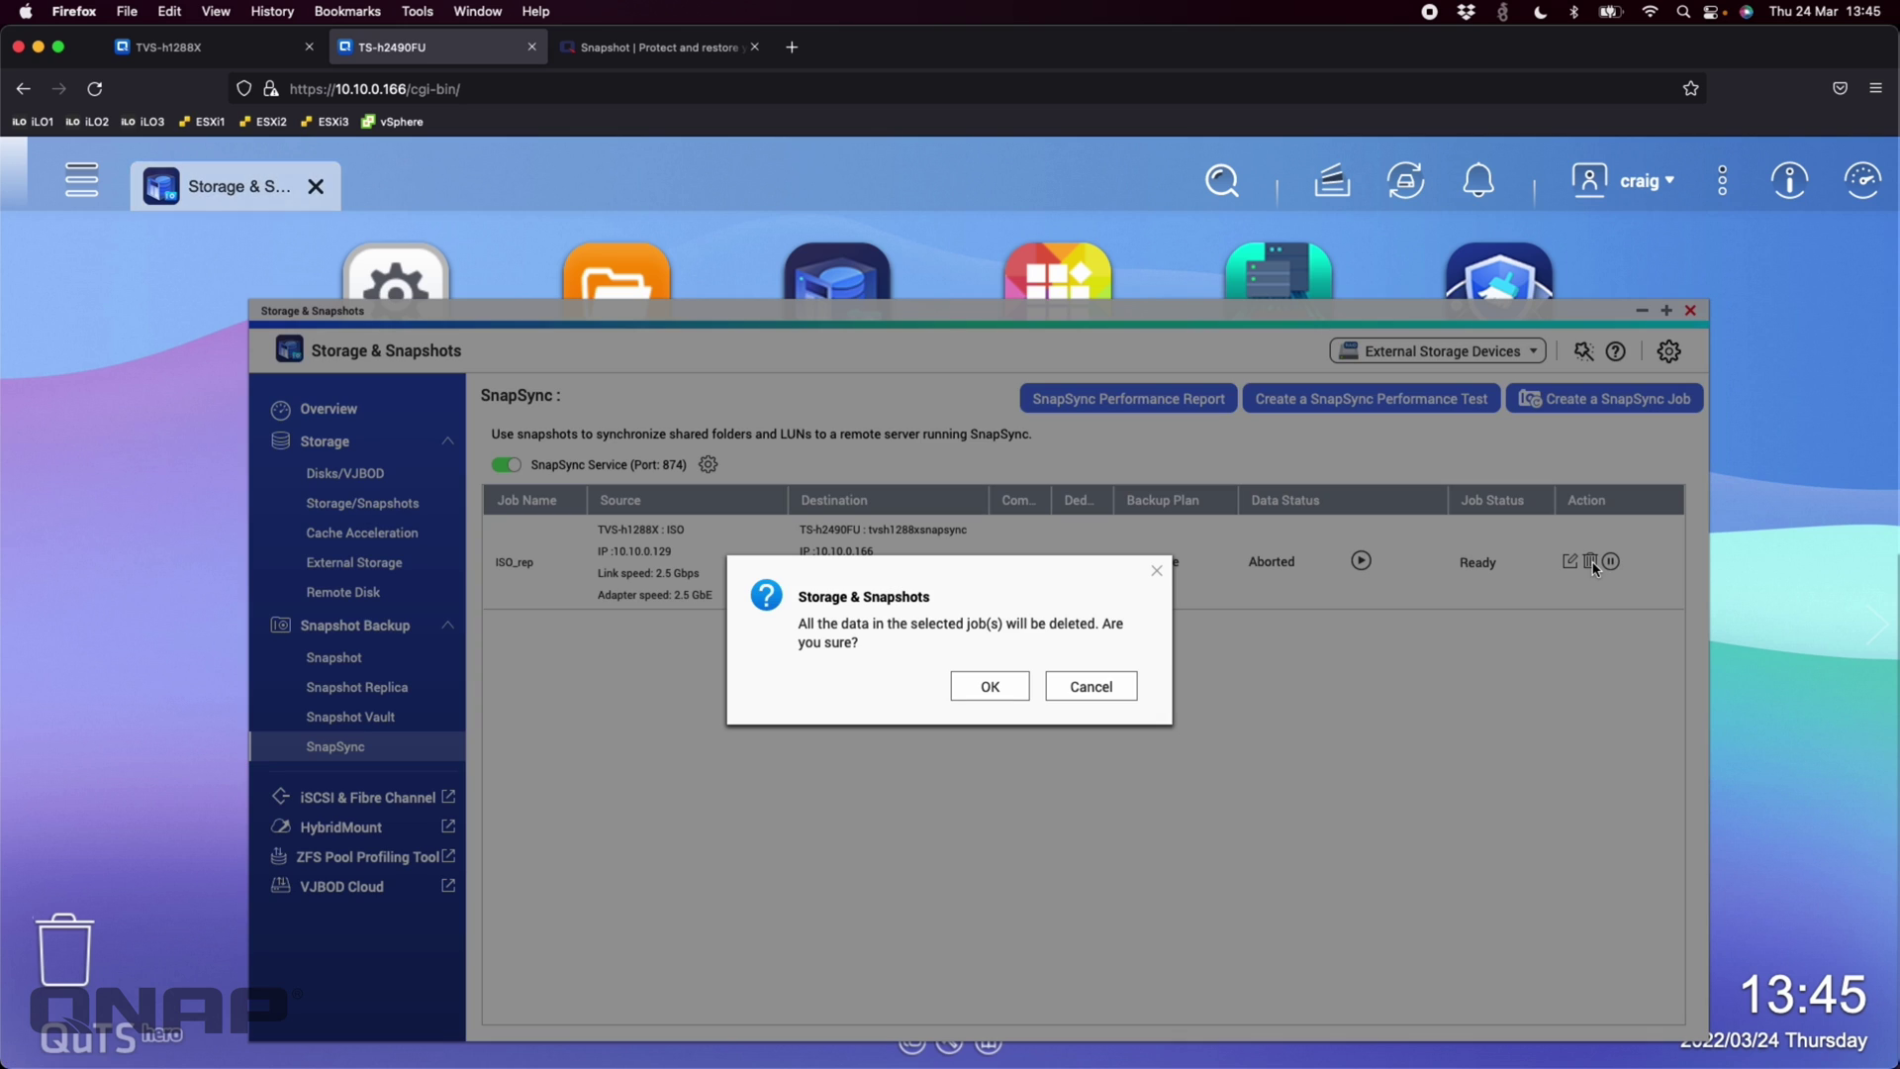
left_click(983, 691)
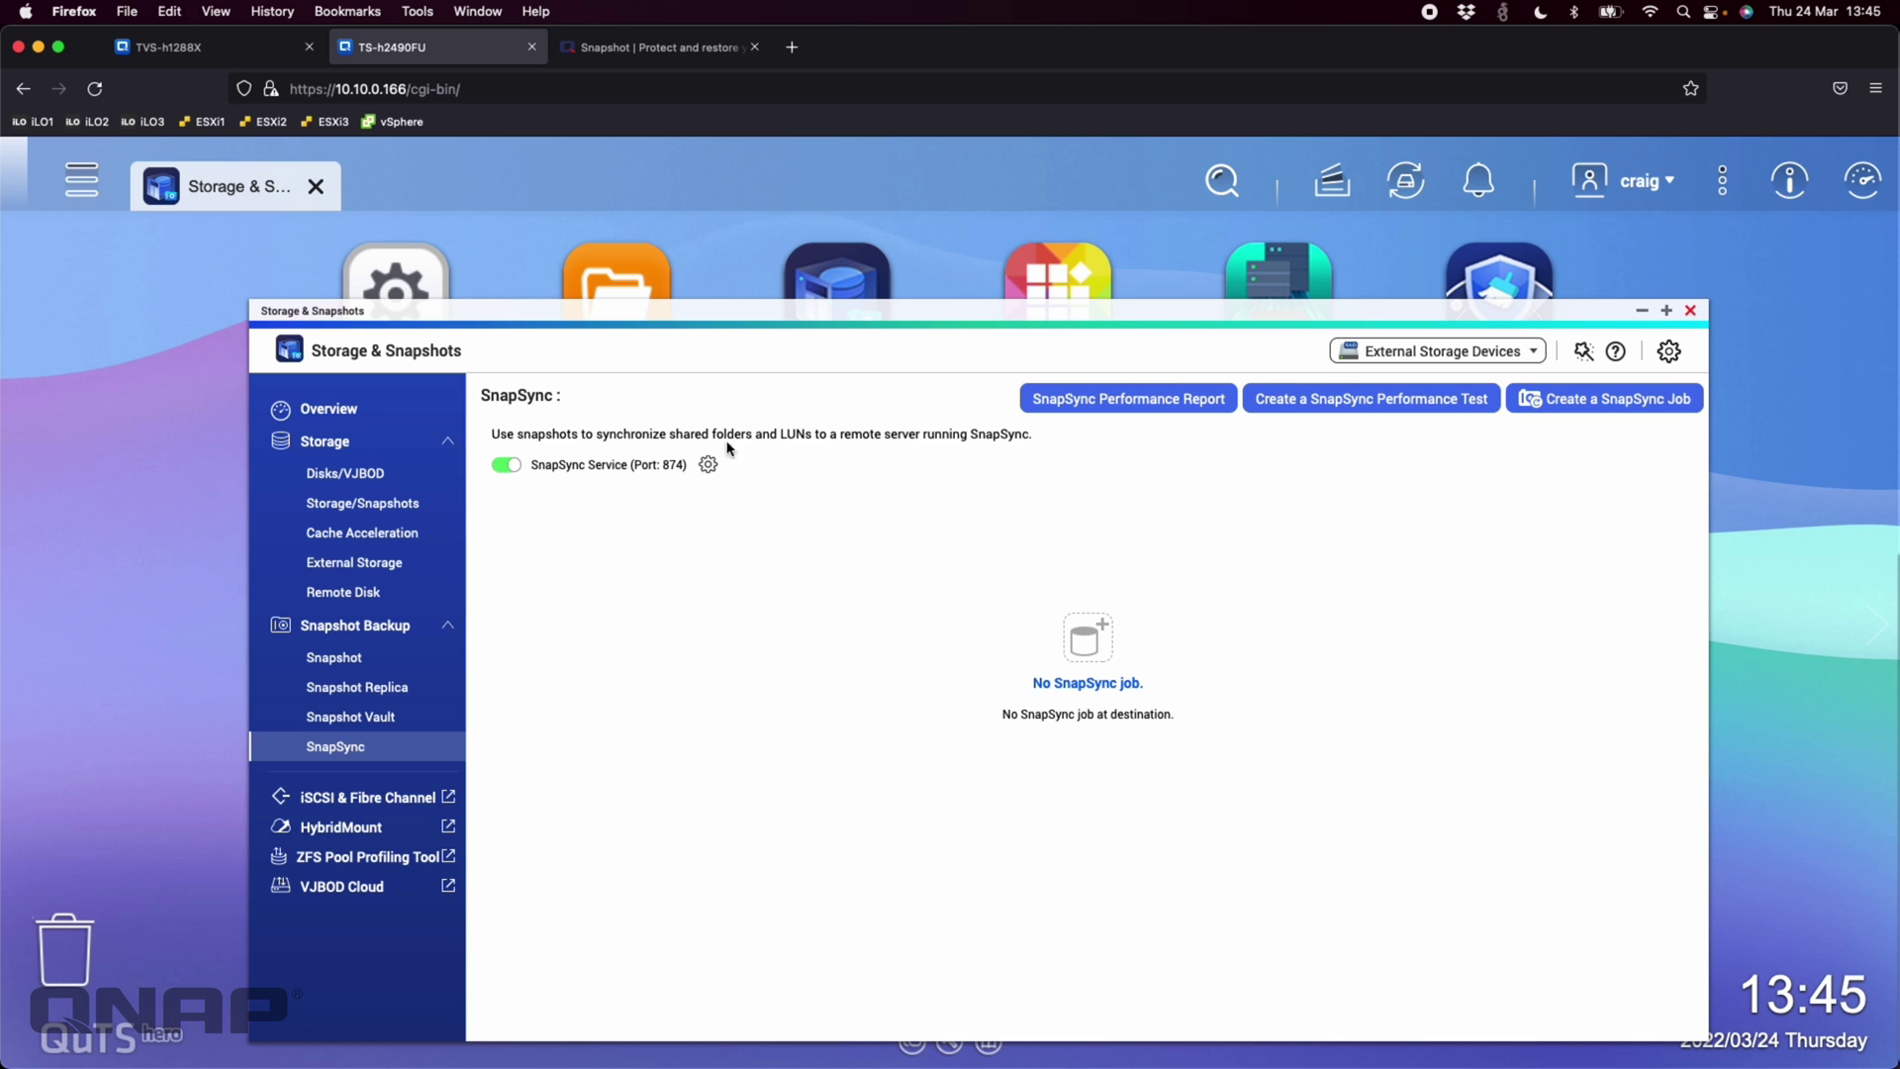
Verify TVS-h1288X has no SnapSync jobs, then view TS-h2490FU's shared folder list
left_click(211, 60)
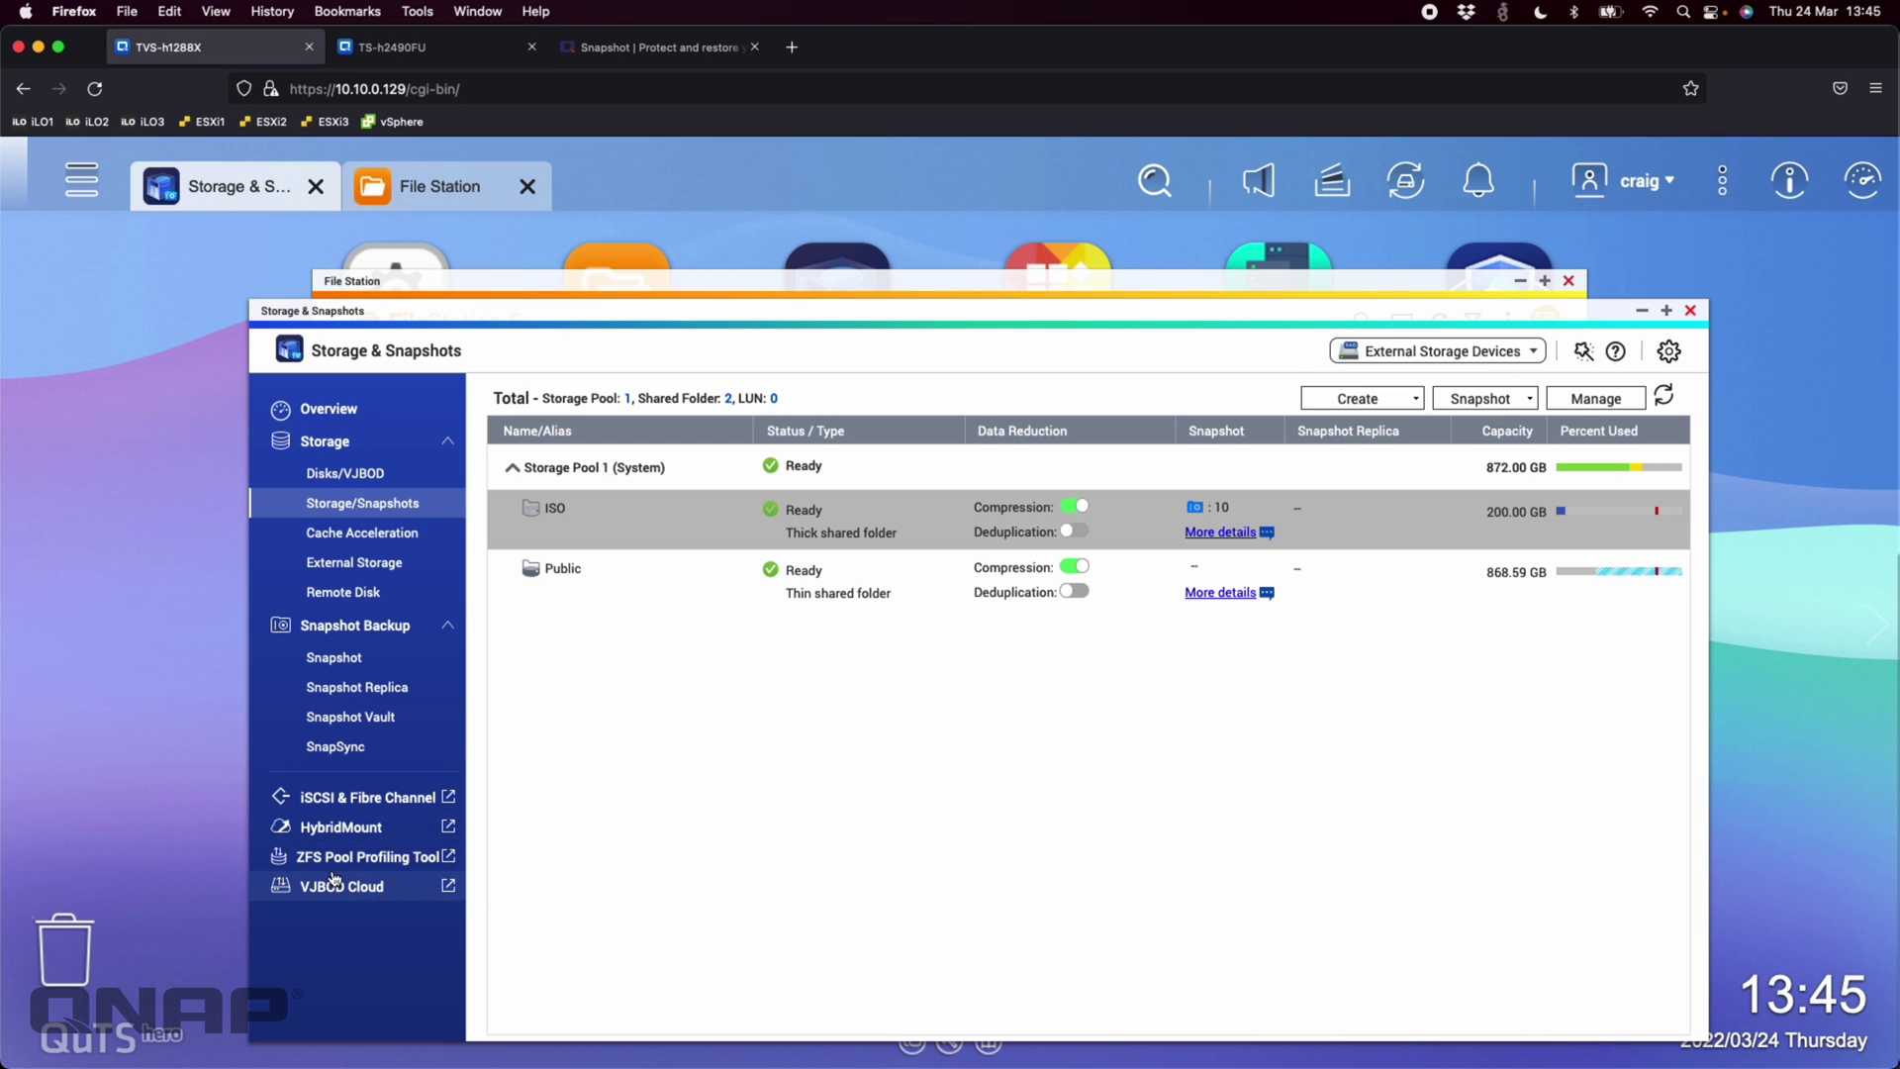
left_click(361, 748)
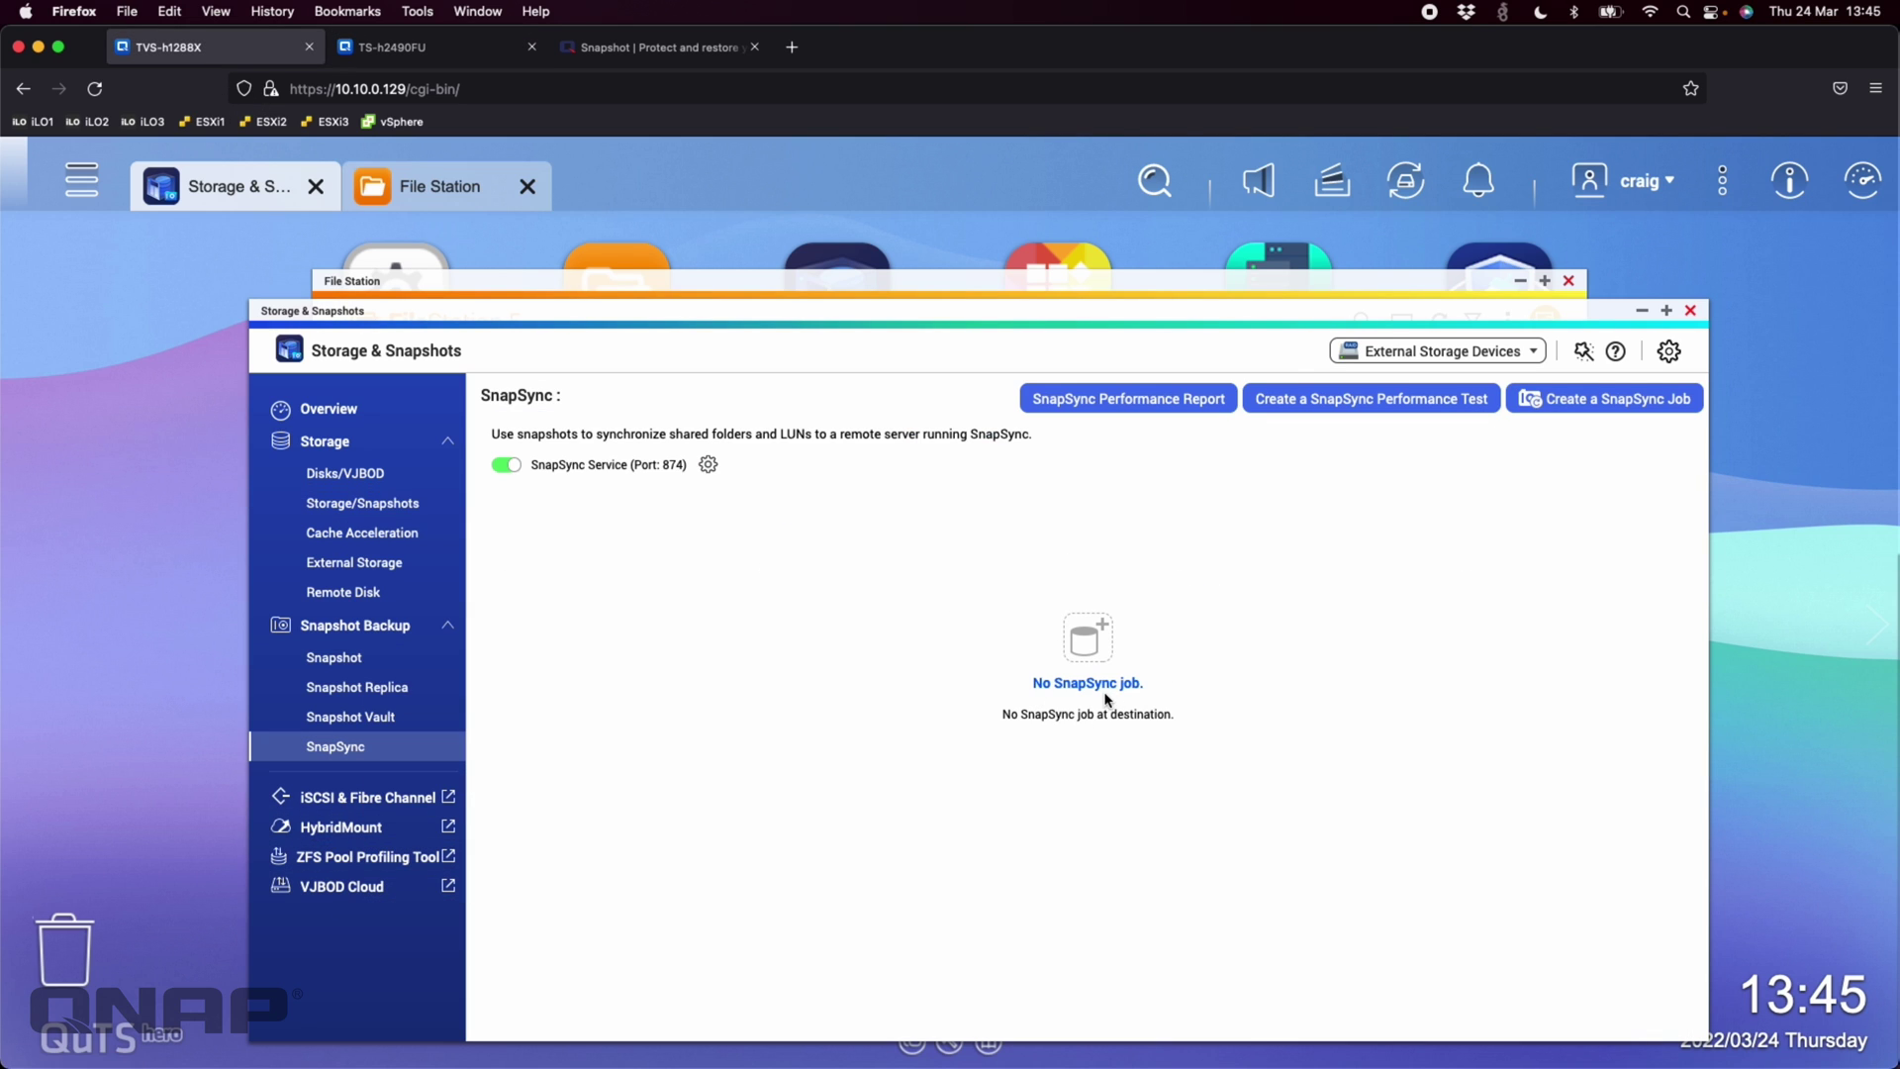
left_click(425, 52)
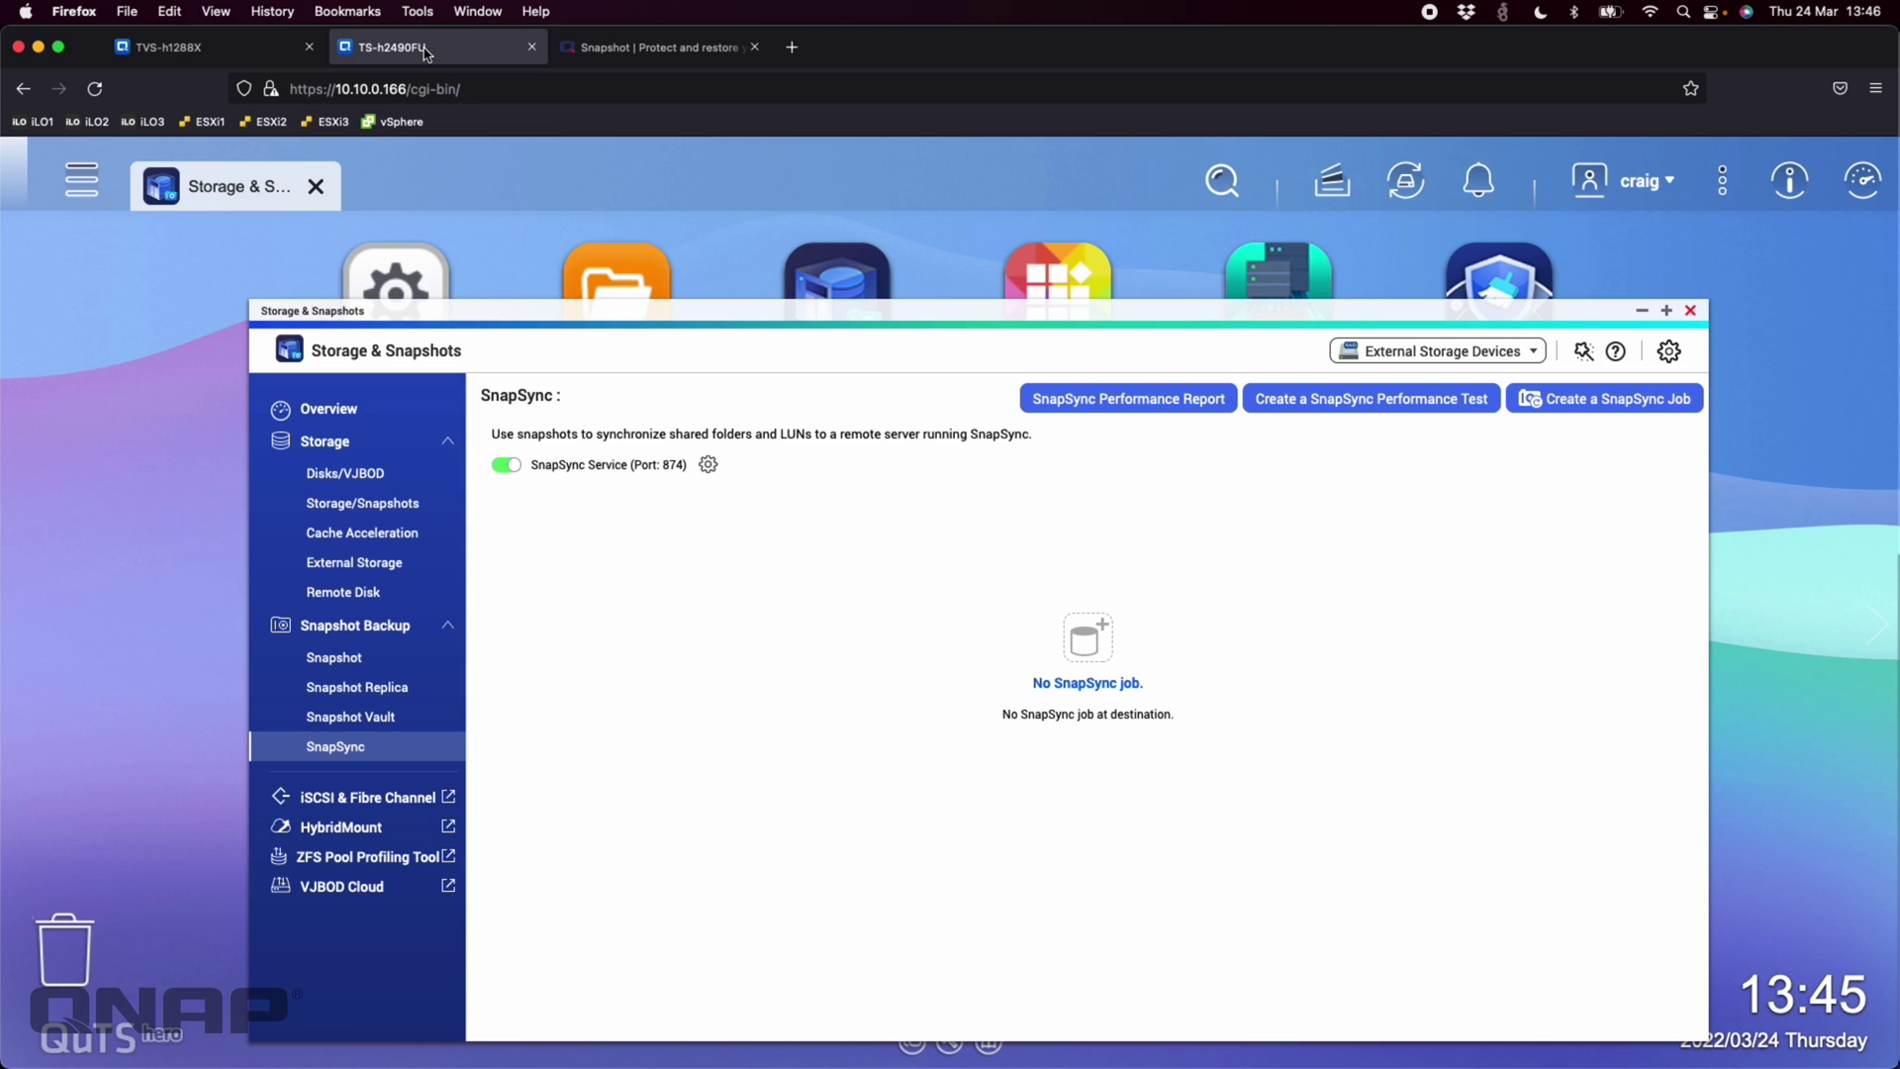
left_click(363, 504)
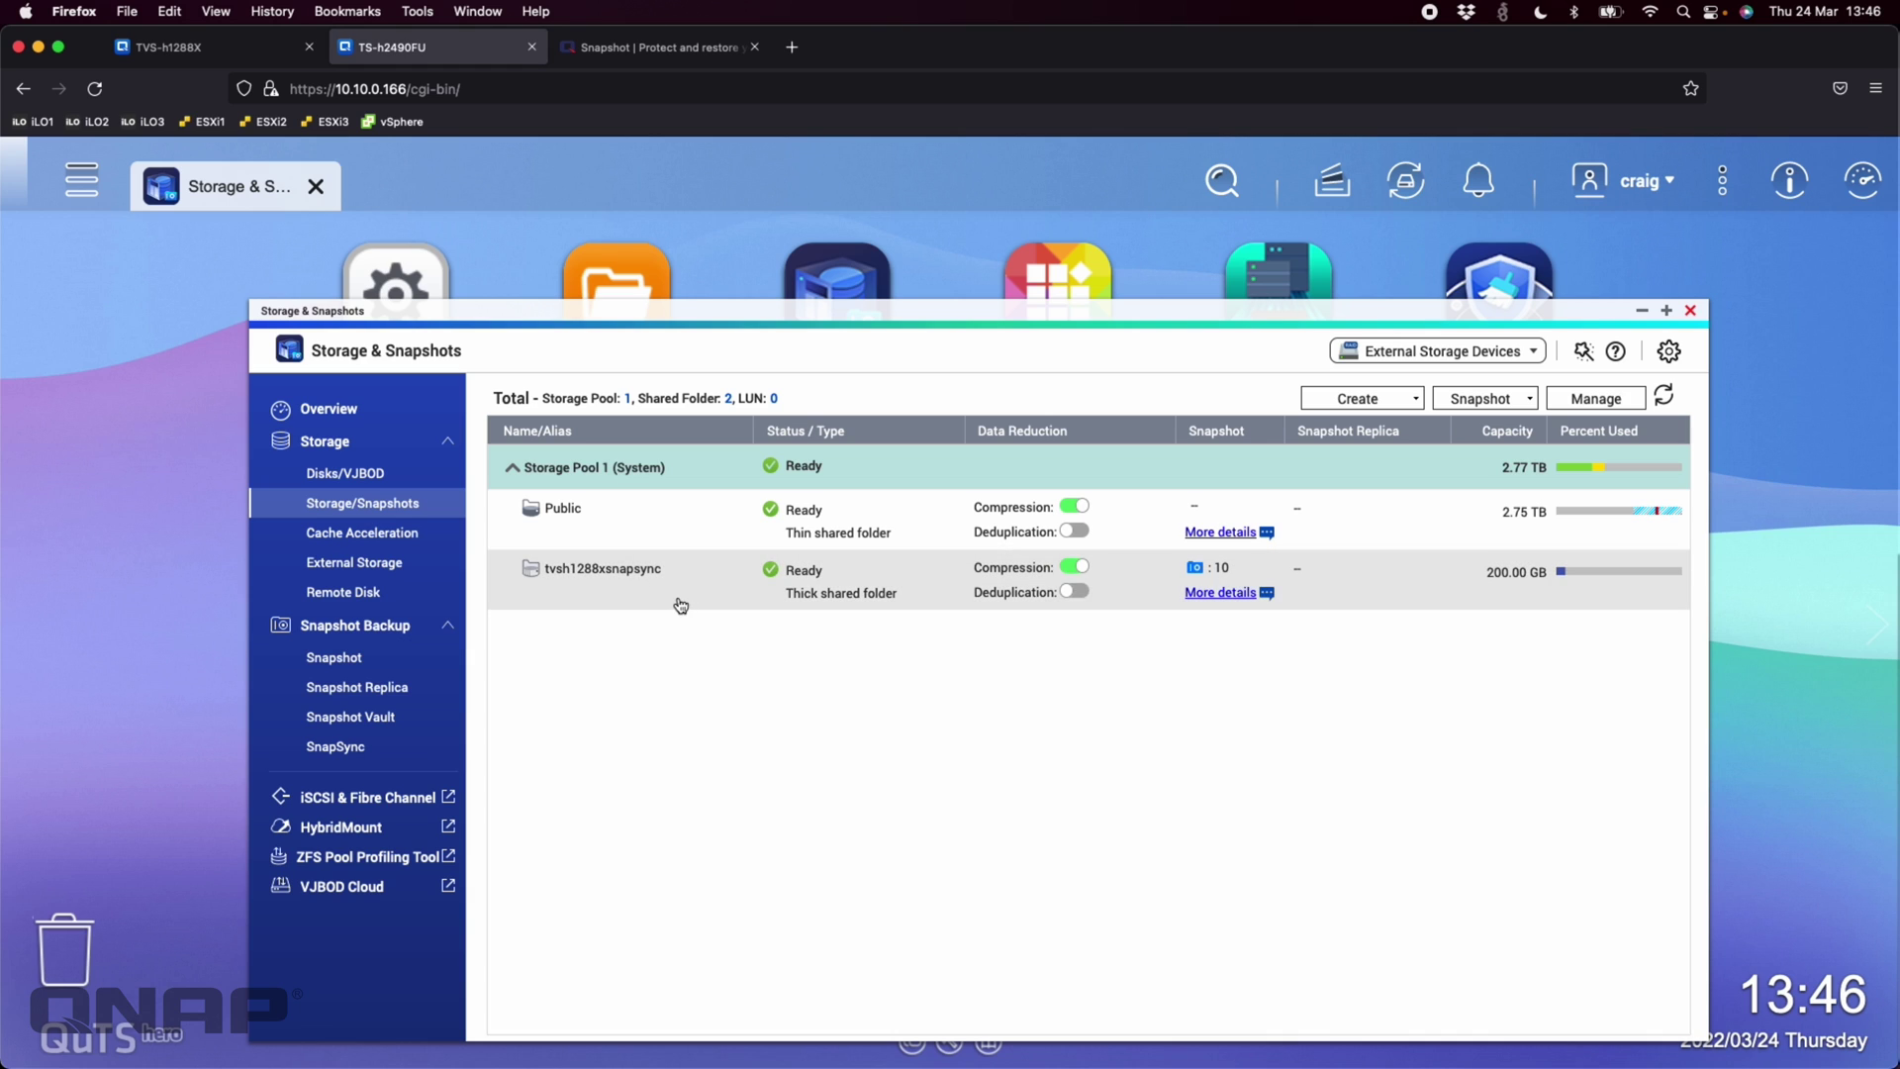
Confirm in File Station that tvsh1288xsnapsync still holds its four ISO images, then close it
left_click(616, 276)
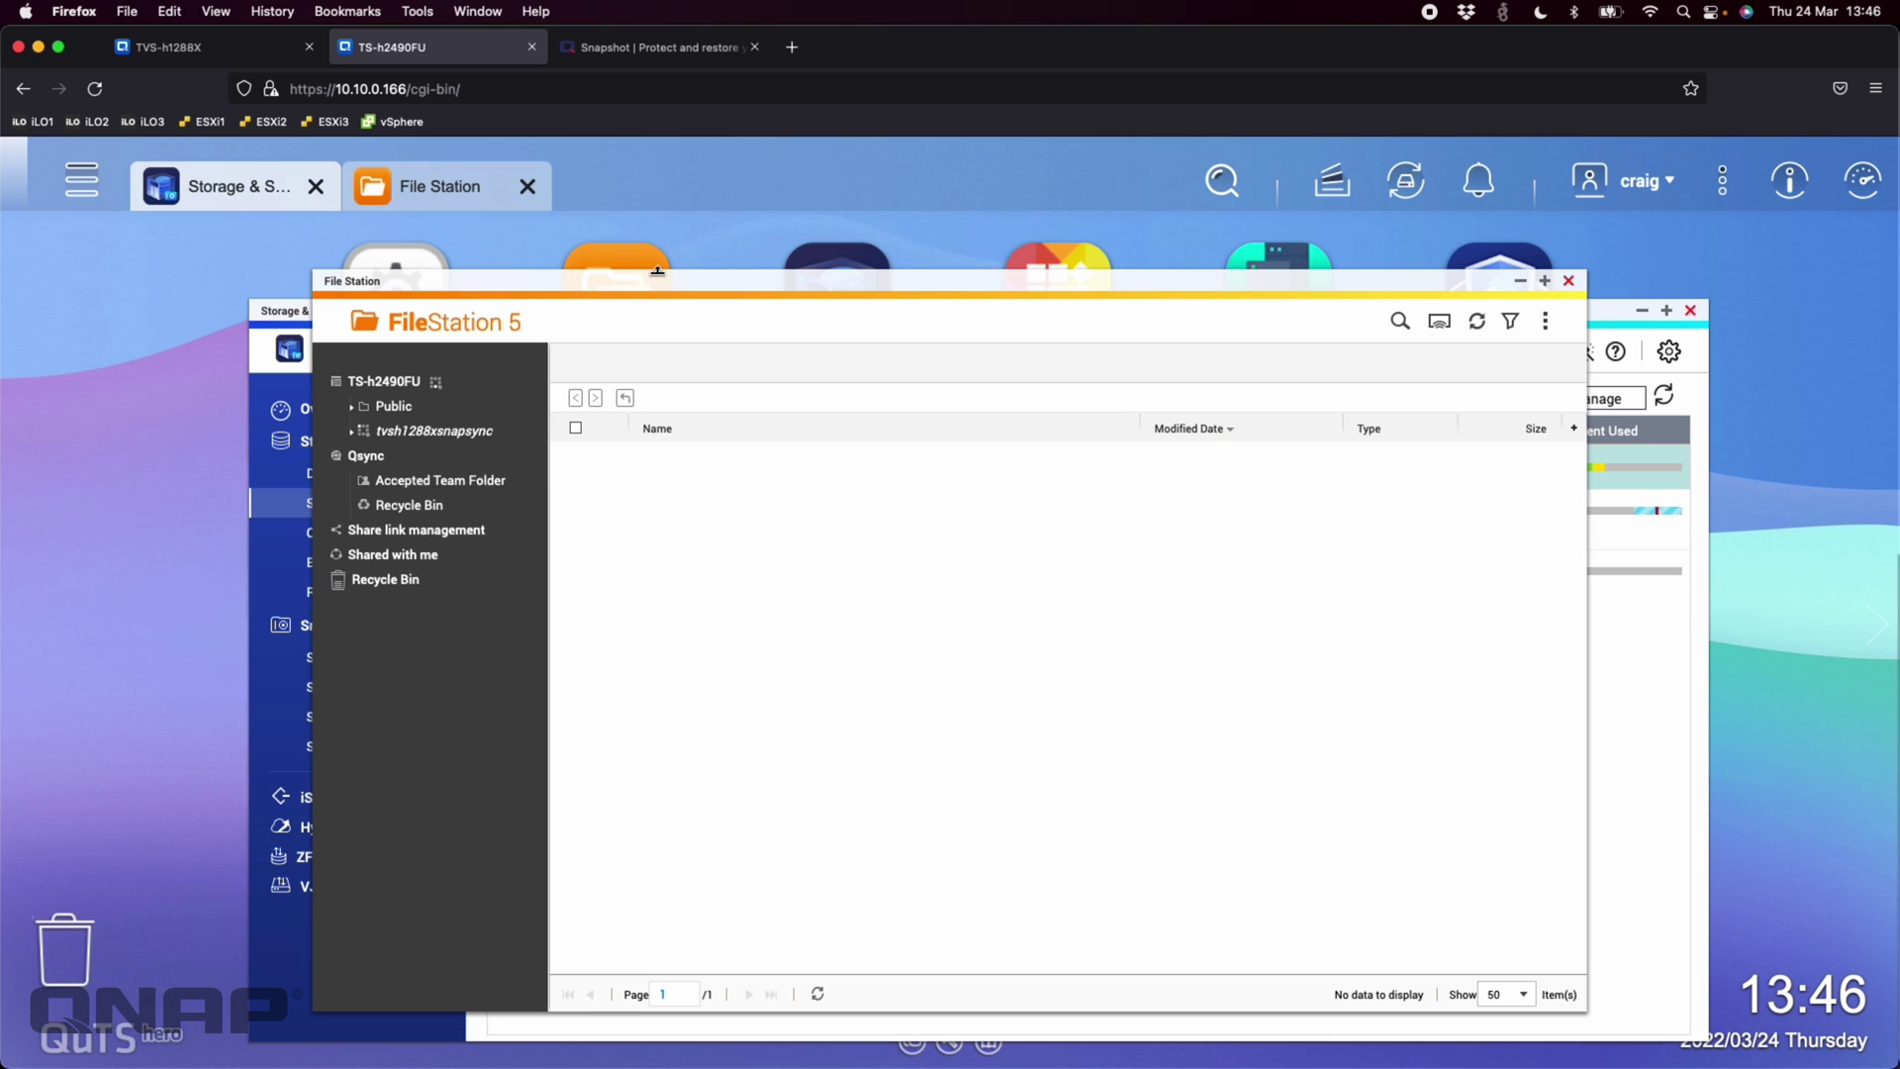
left_click(435, 431)
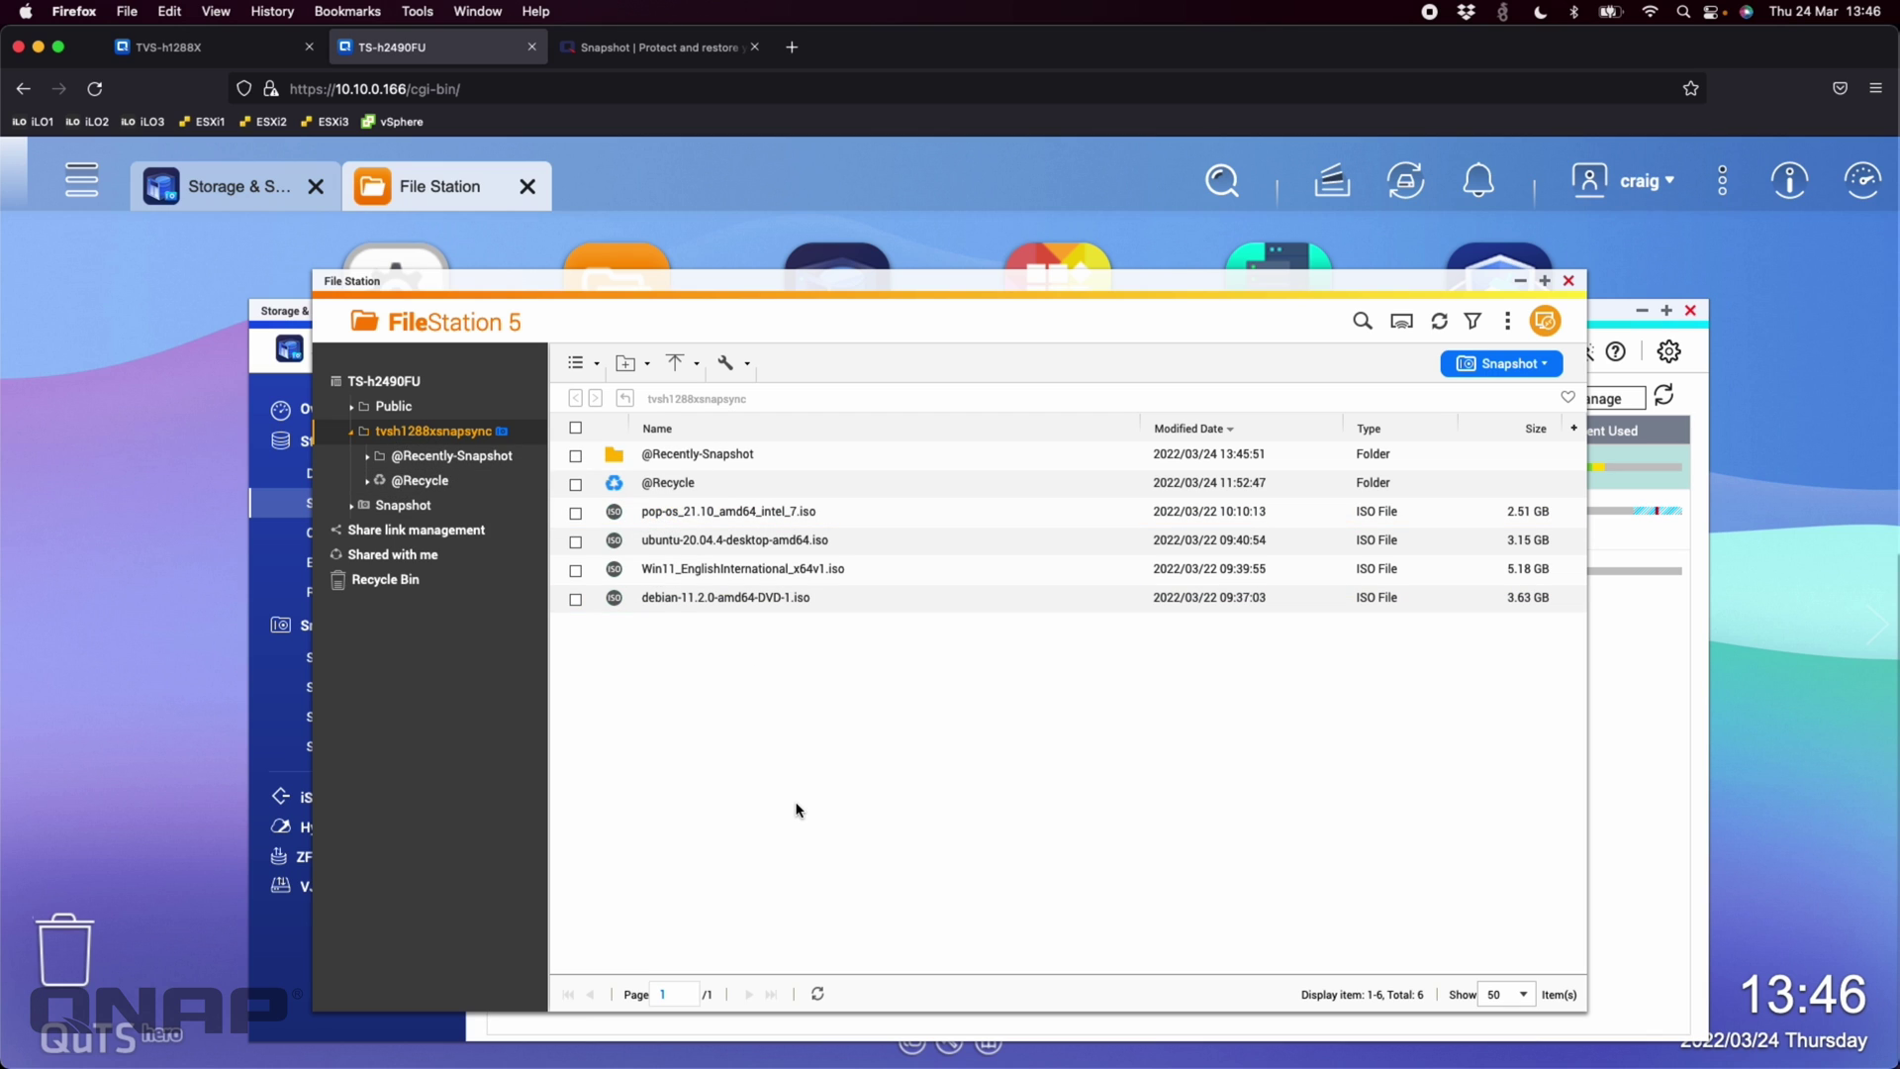
left_click(1567, 282)
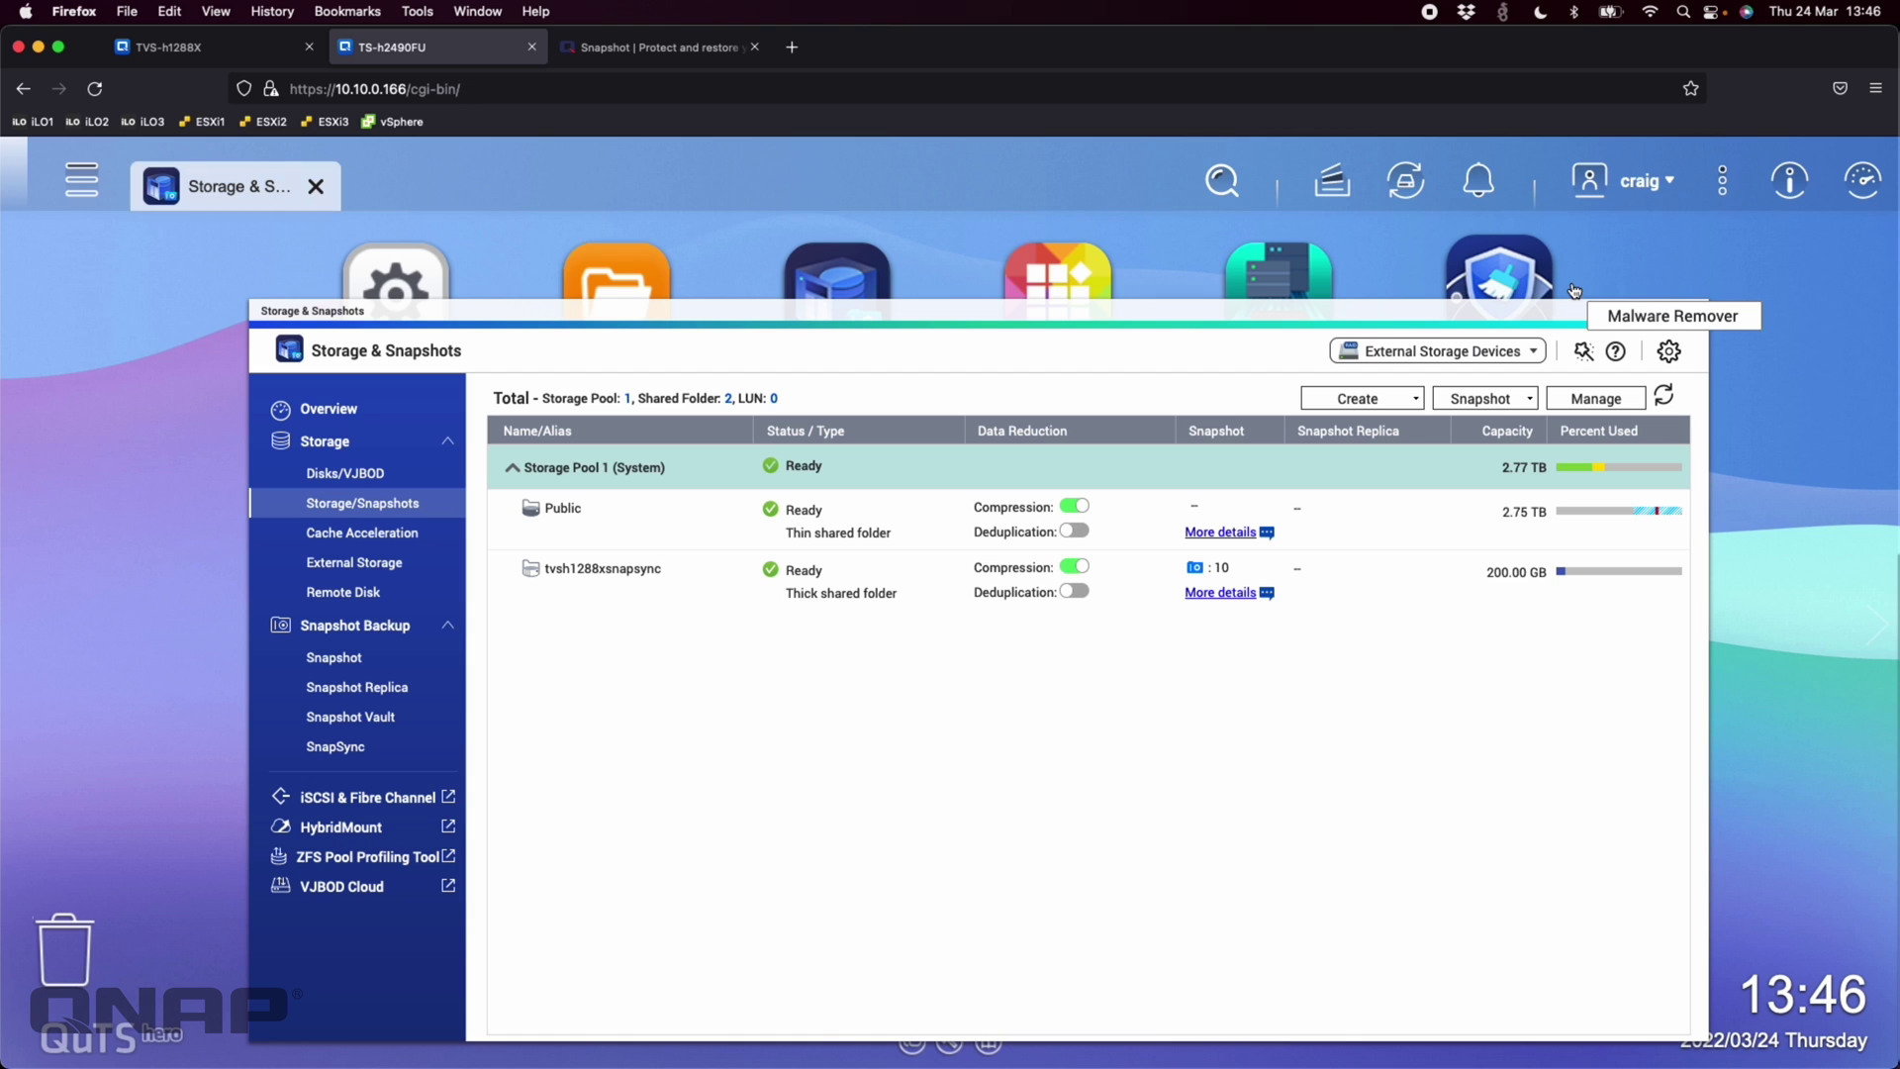
left_click(386, 253)
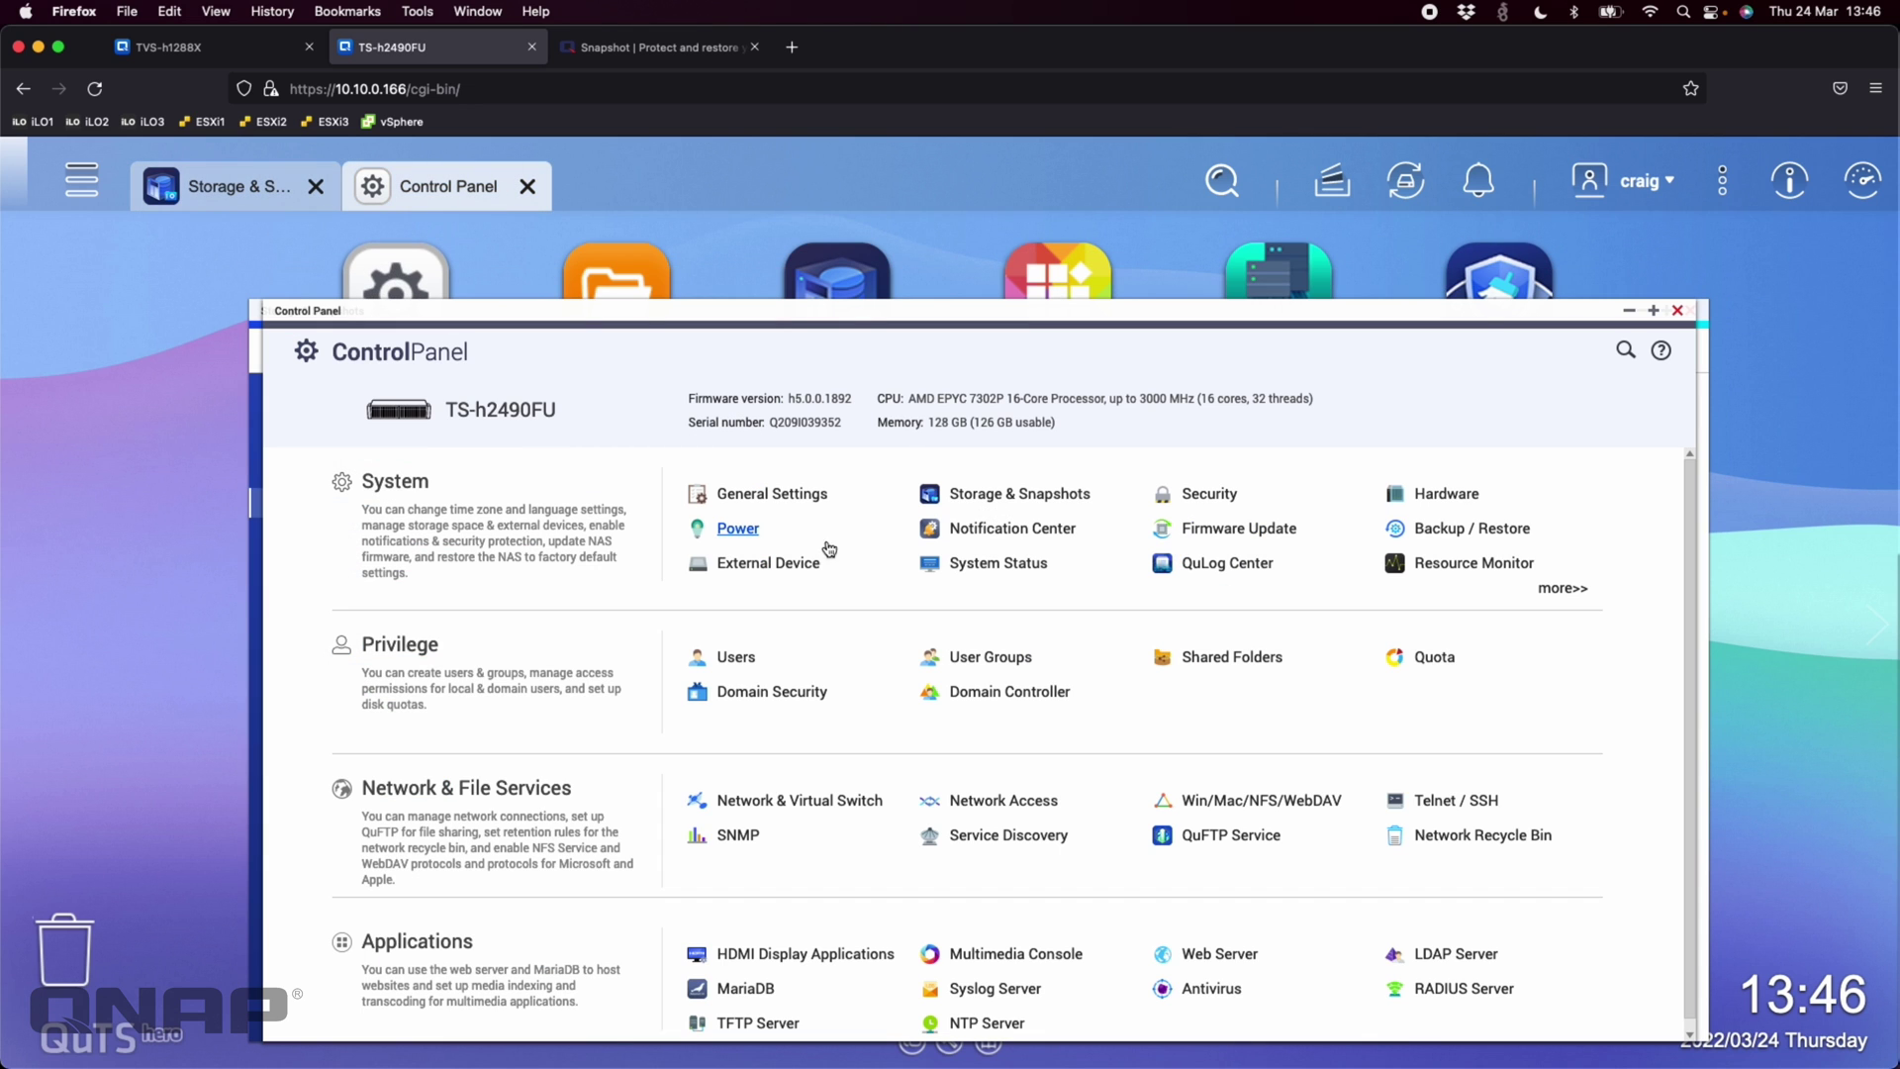
left_click(1254, 658)
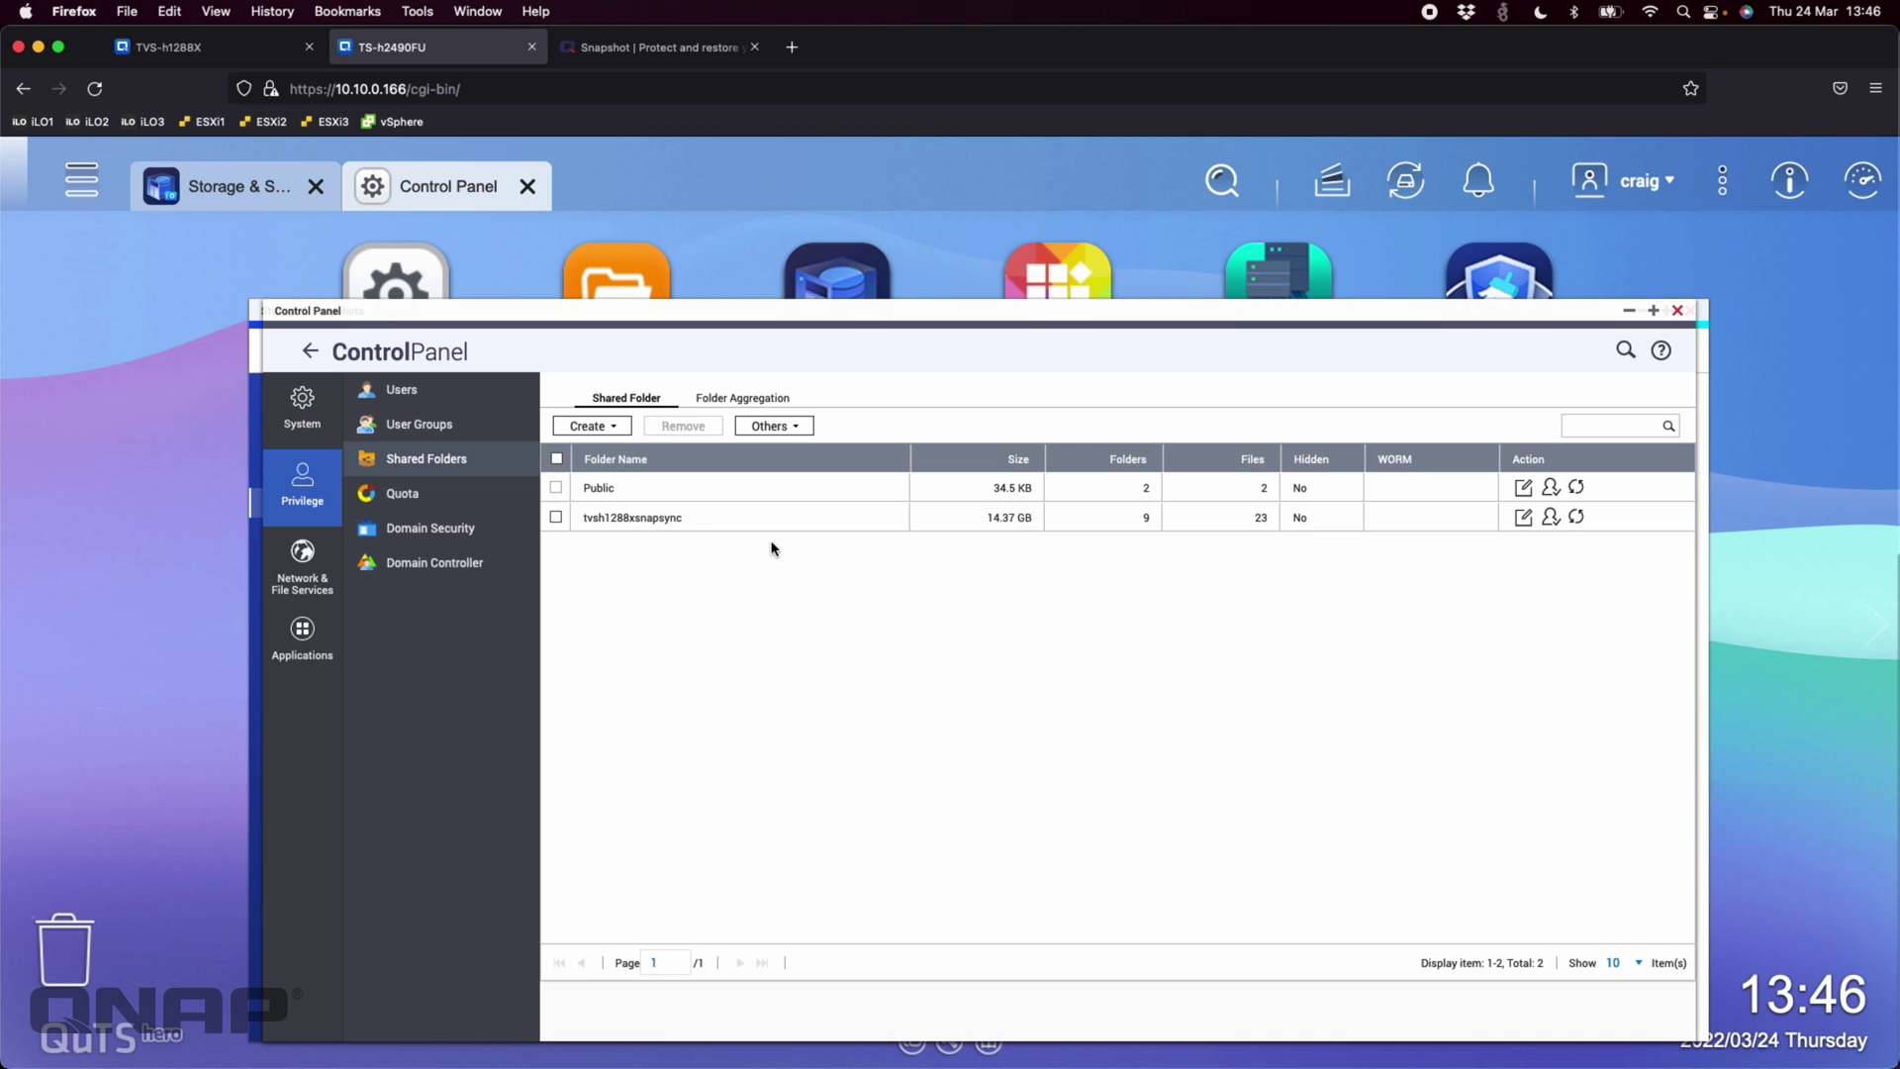
left_click(1551, 518)
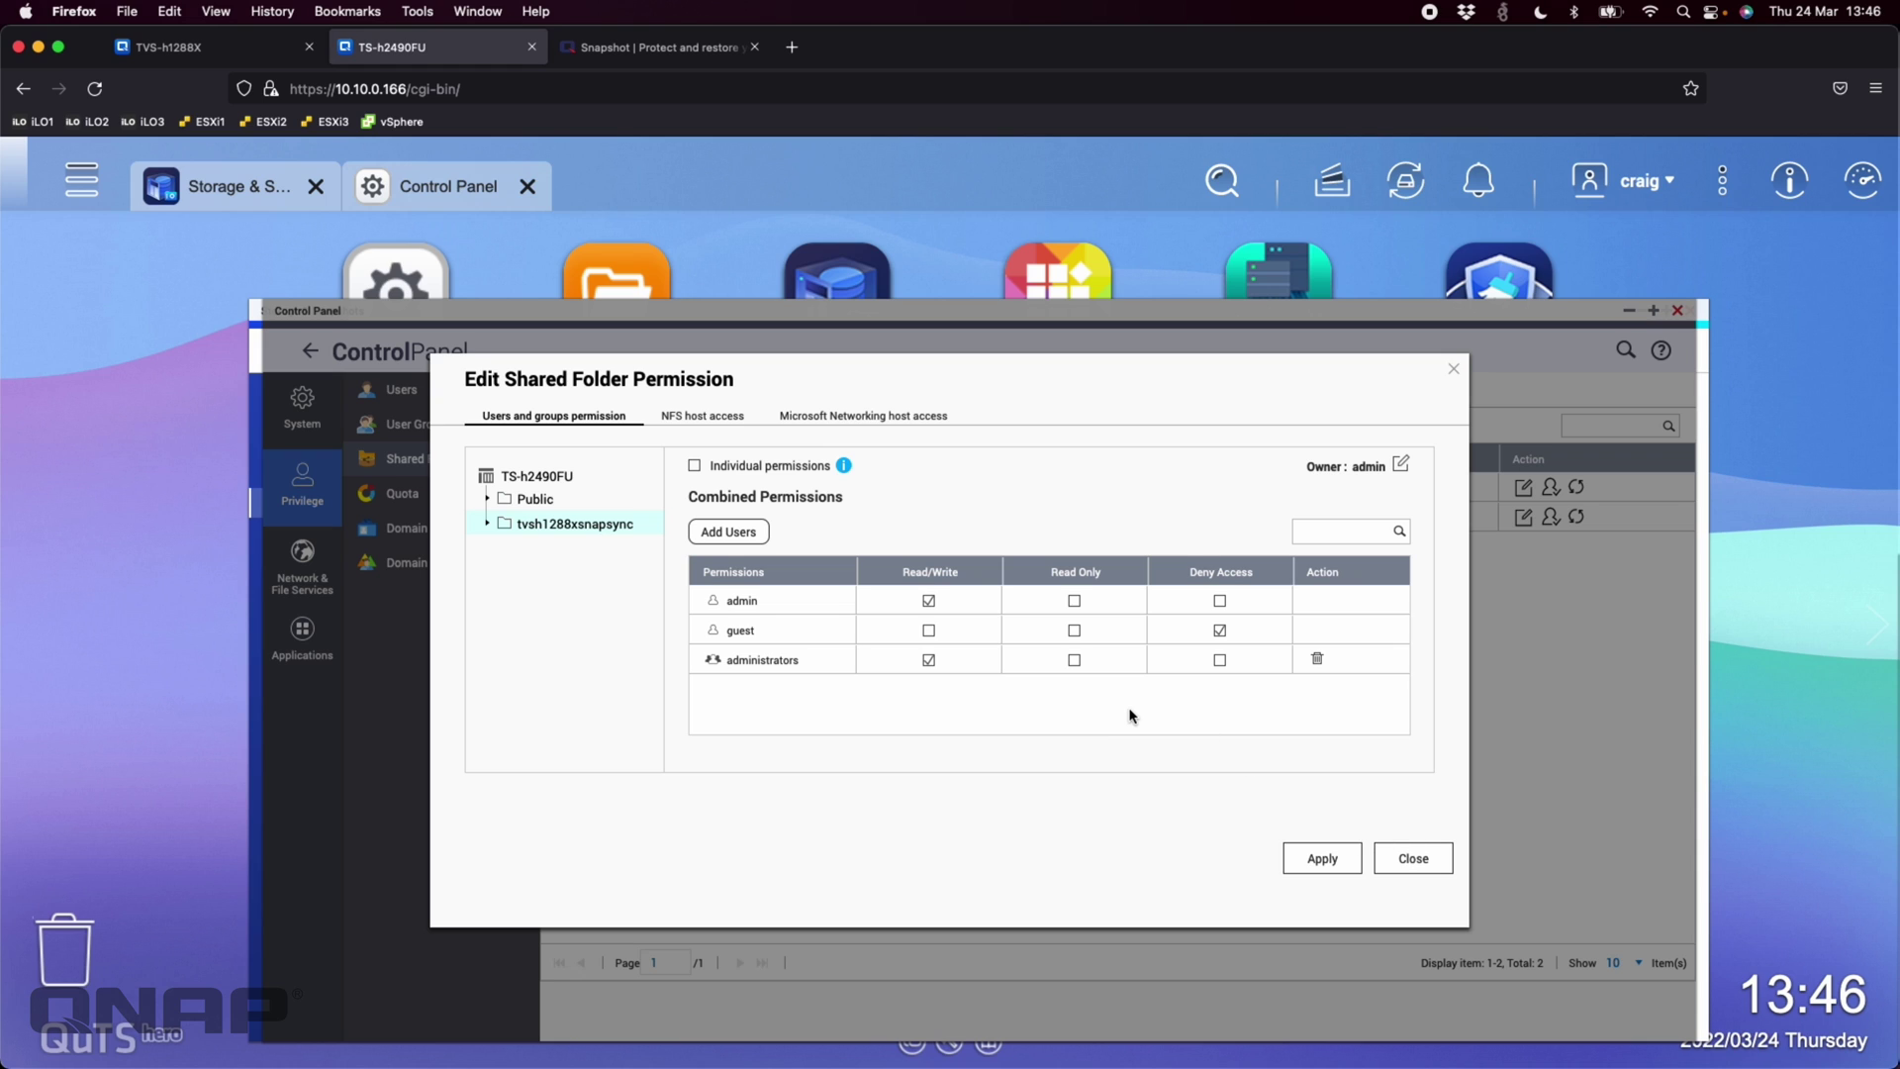
left_click(1414, 857)
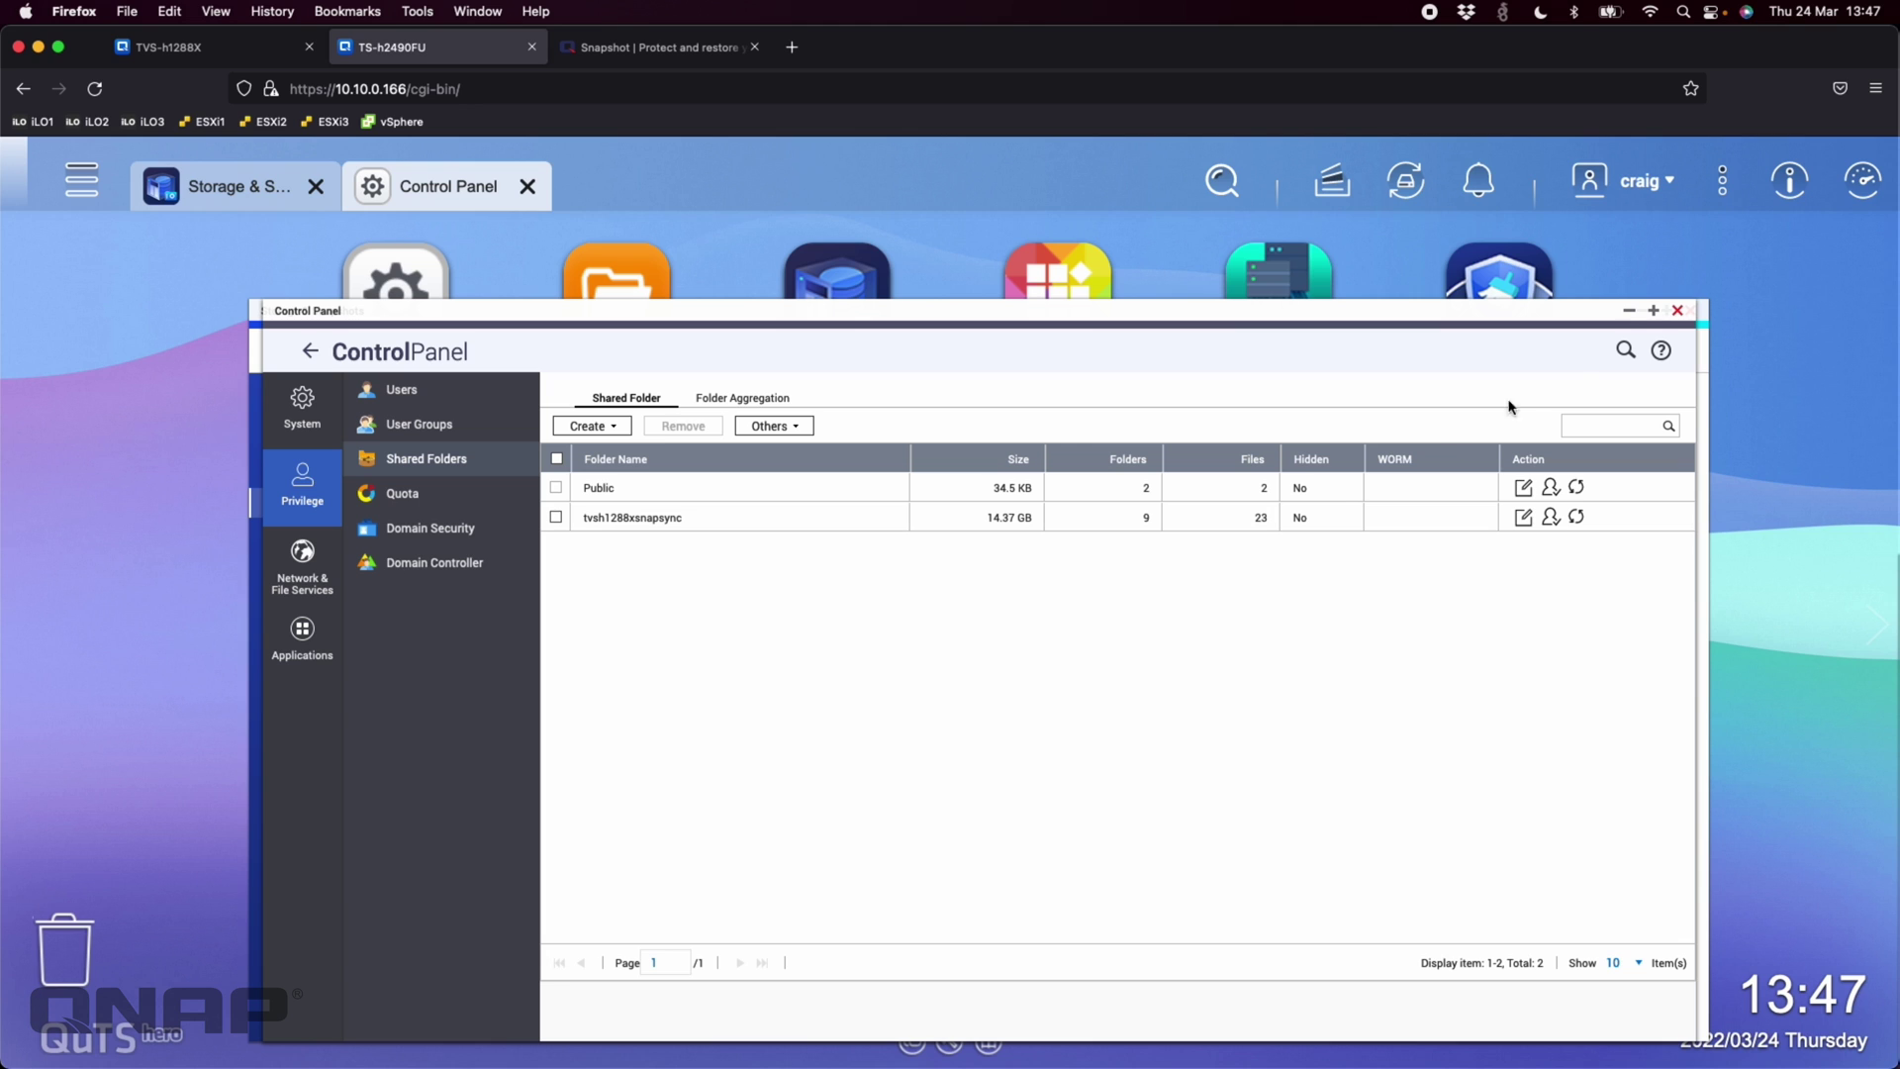
left_click(1678, 311)
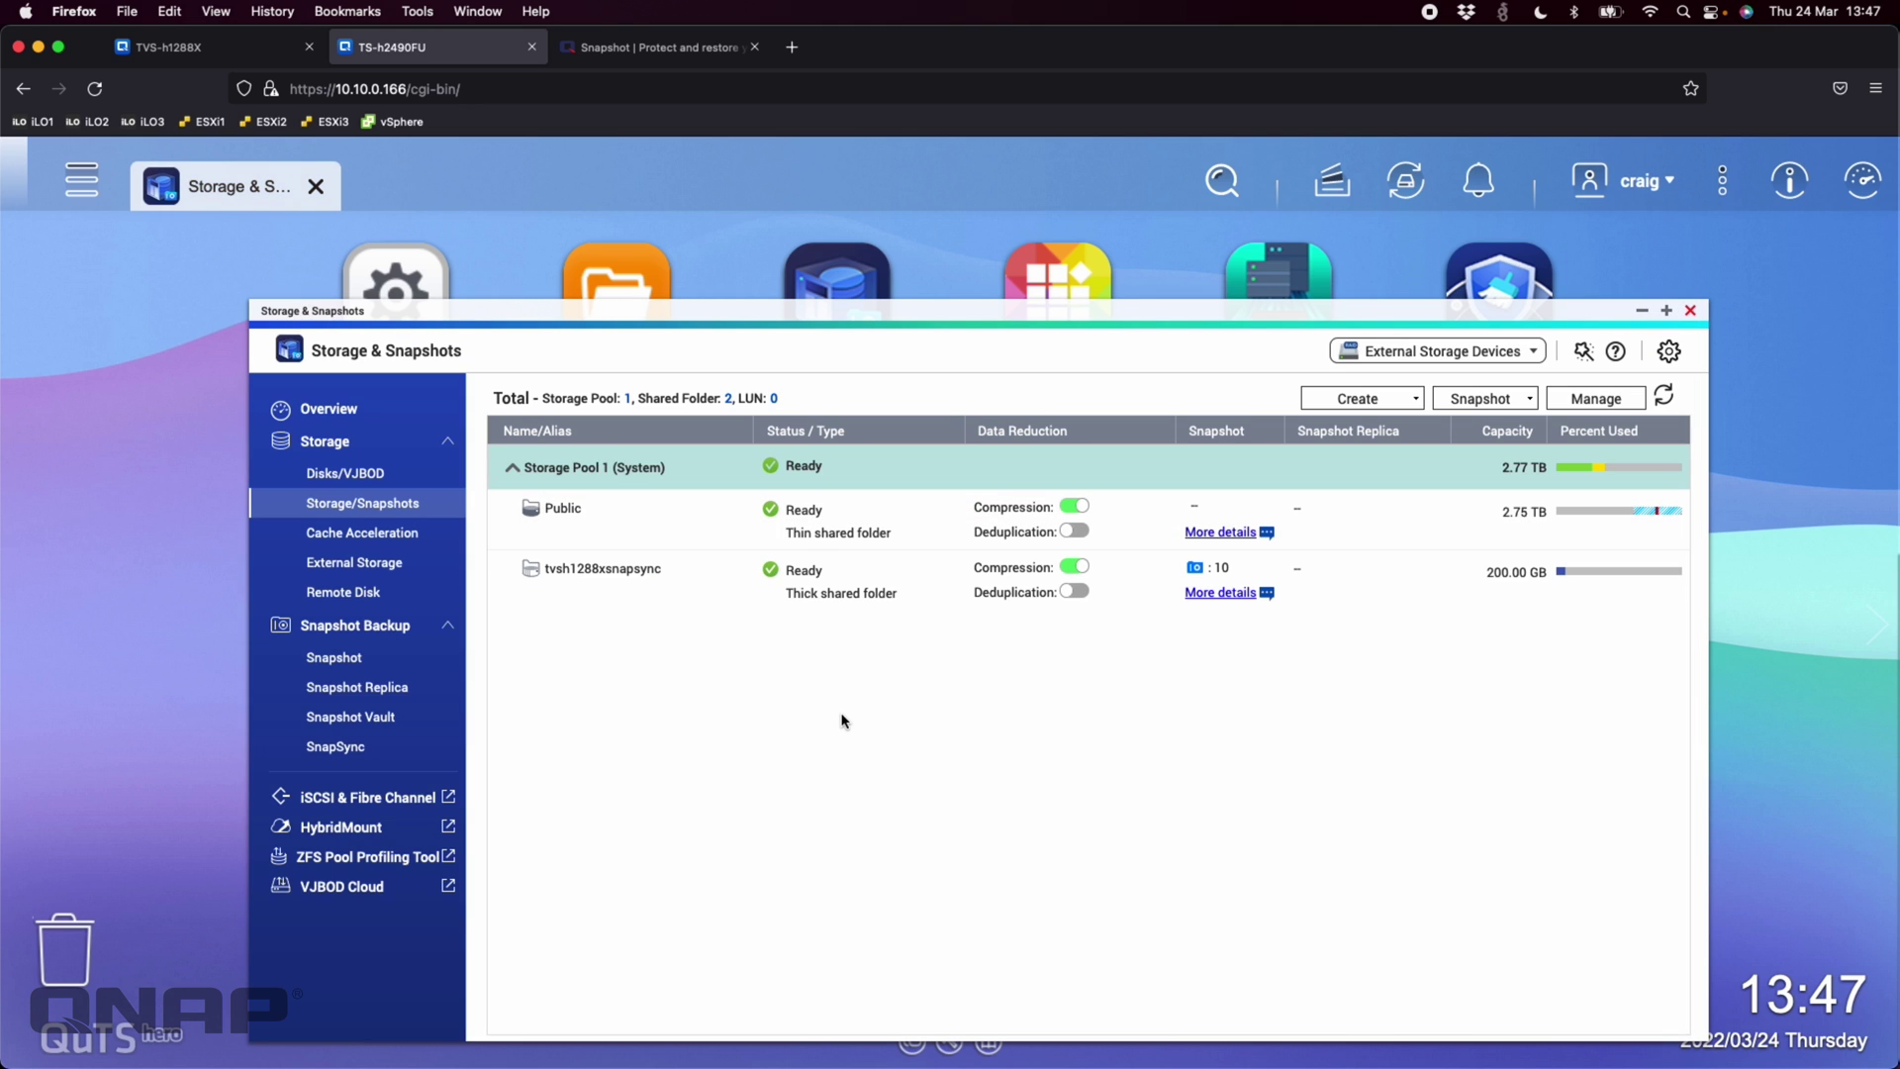